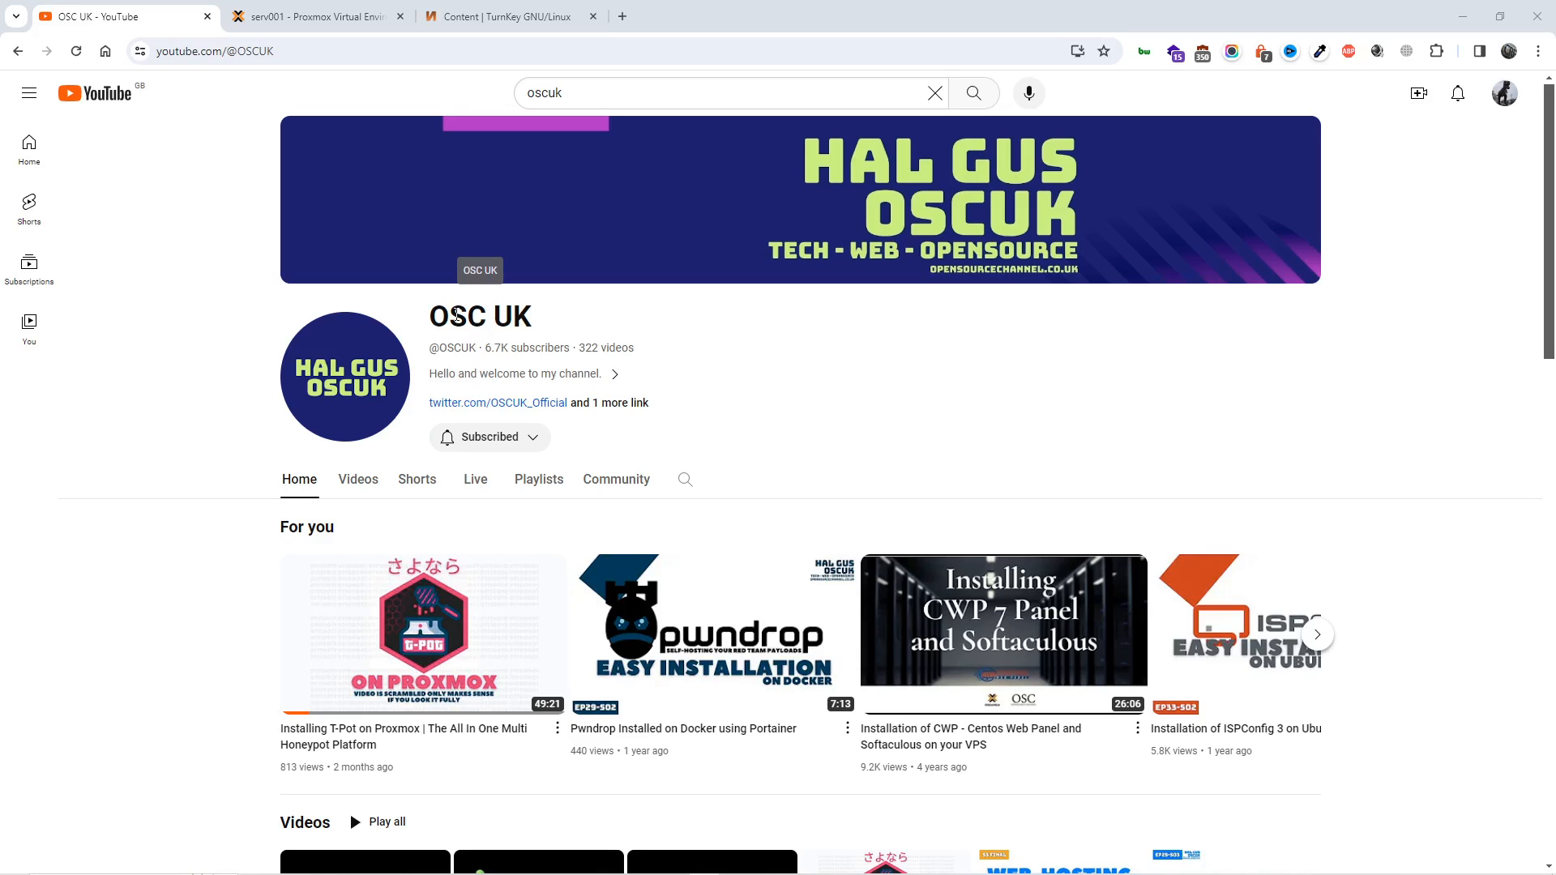
- Switch from the YouTube channel to the Proxmox VE tab listing TurnKey wiki templates
left_click(309, 15)
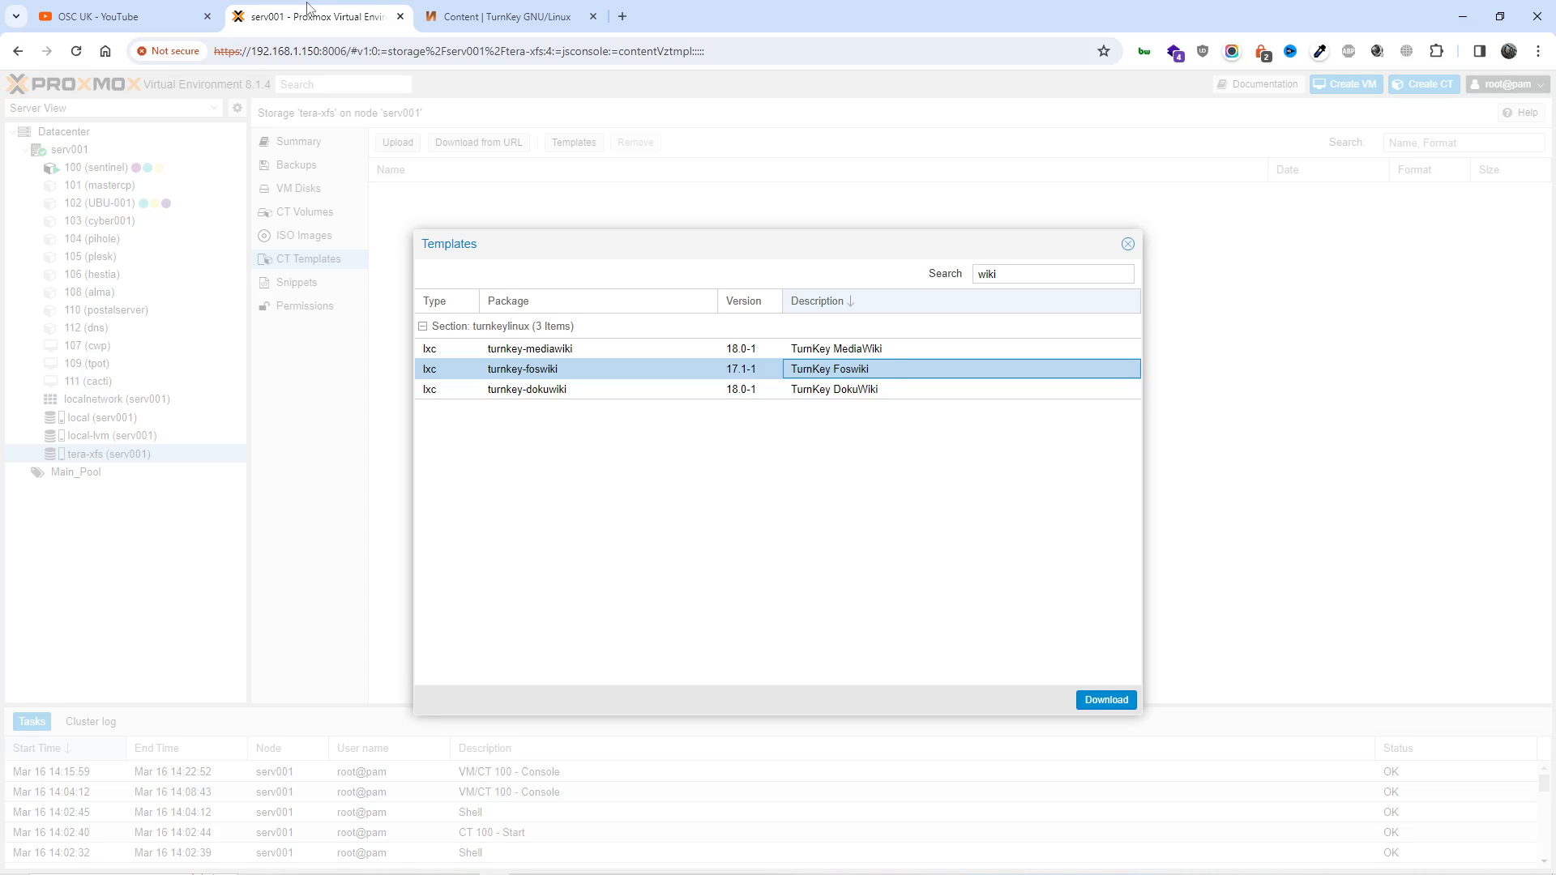
- Browse TurnKey's All virtual appliances catalogue in a new tab, then return to the wiki search results
left_click(505, 15)
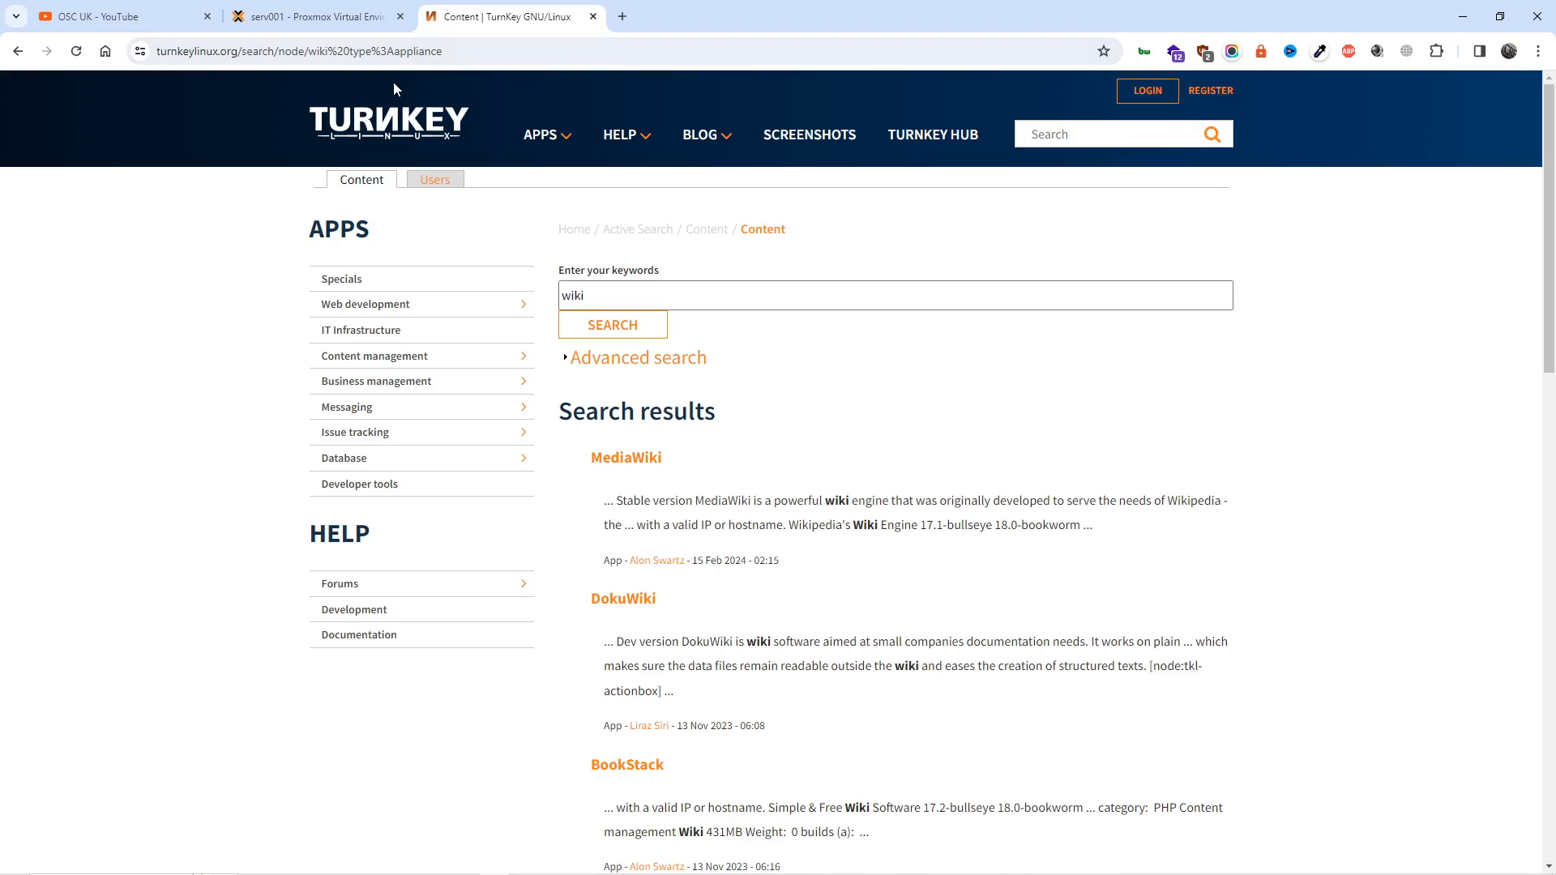
scroll(1130, 557, "down", 5)
scroll(1129, 558, "down", 3)
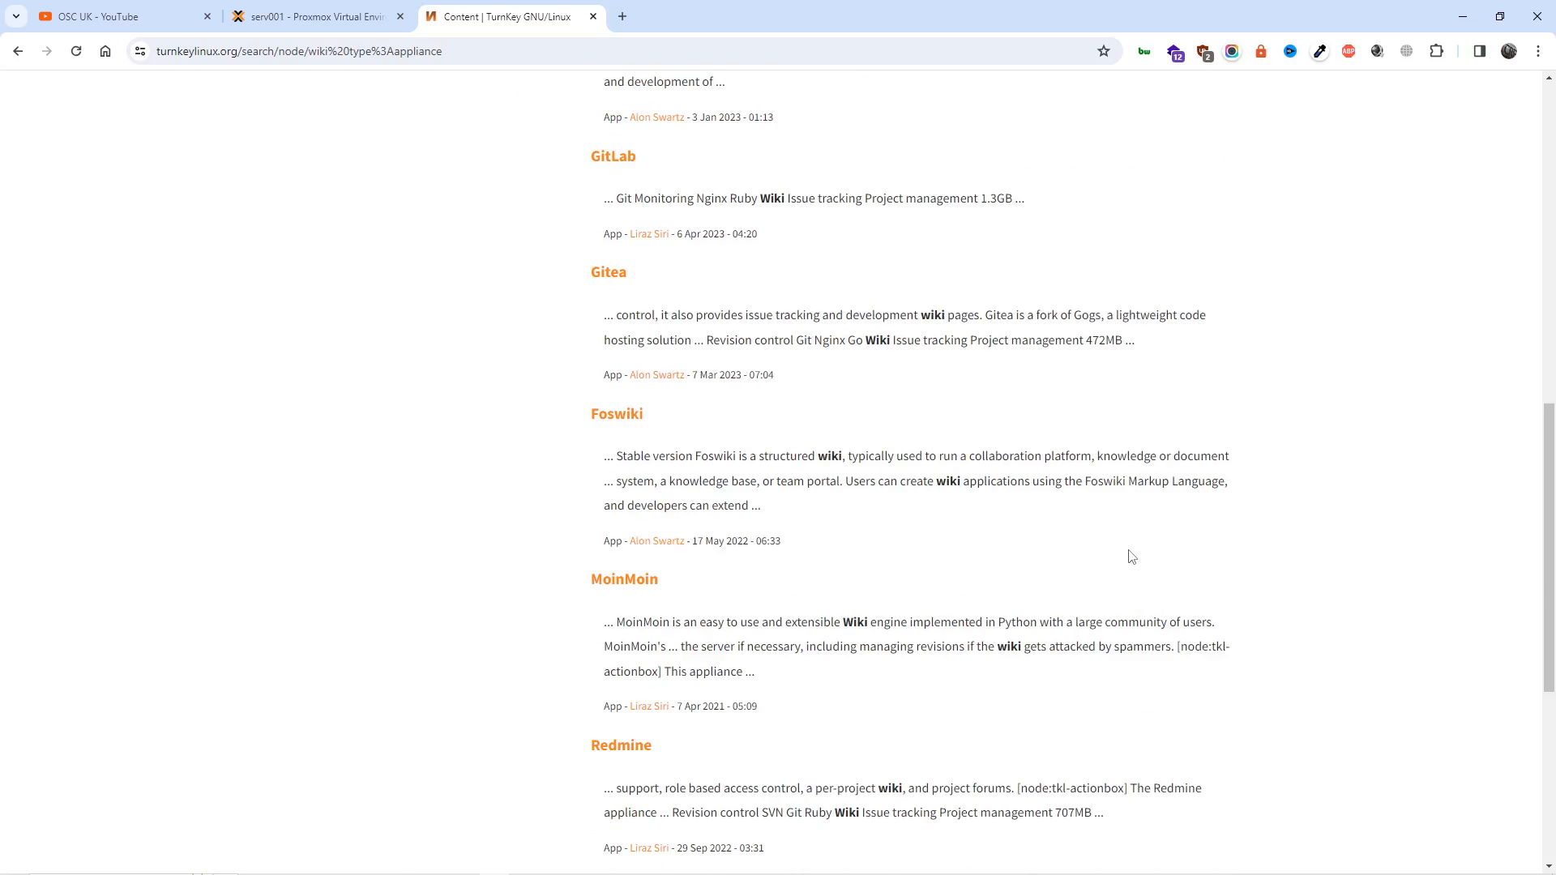
scroll(1130, 558, "down", 2)
scroll(1129, 556, "up", 10)
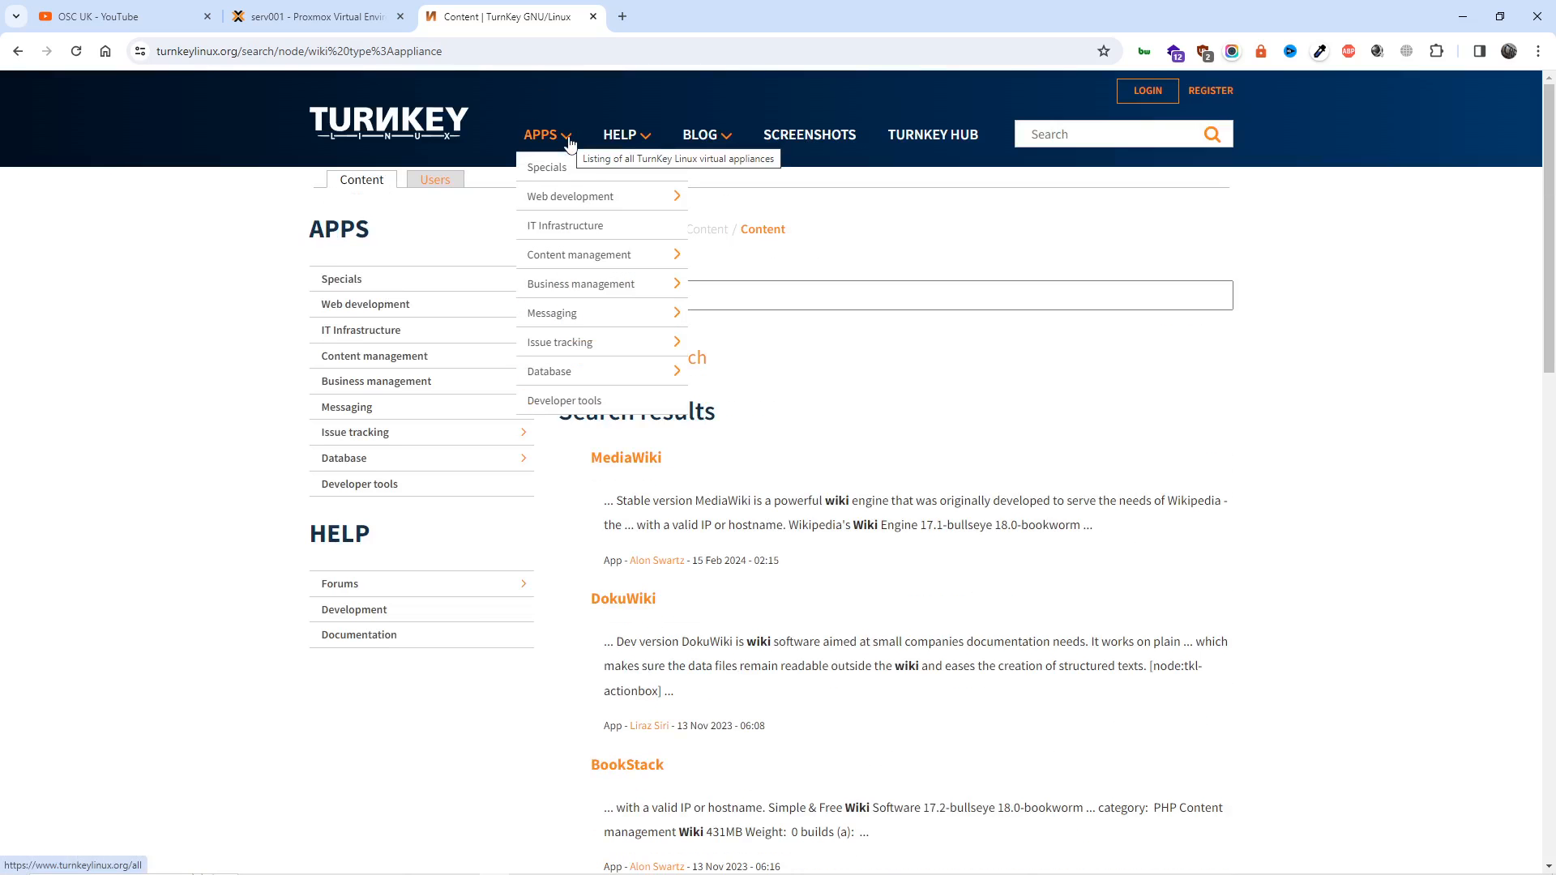
middle_click(545, 134)
left_click(681, 16)
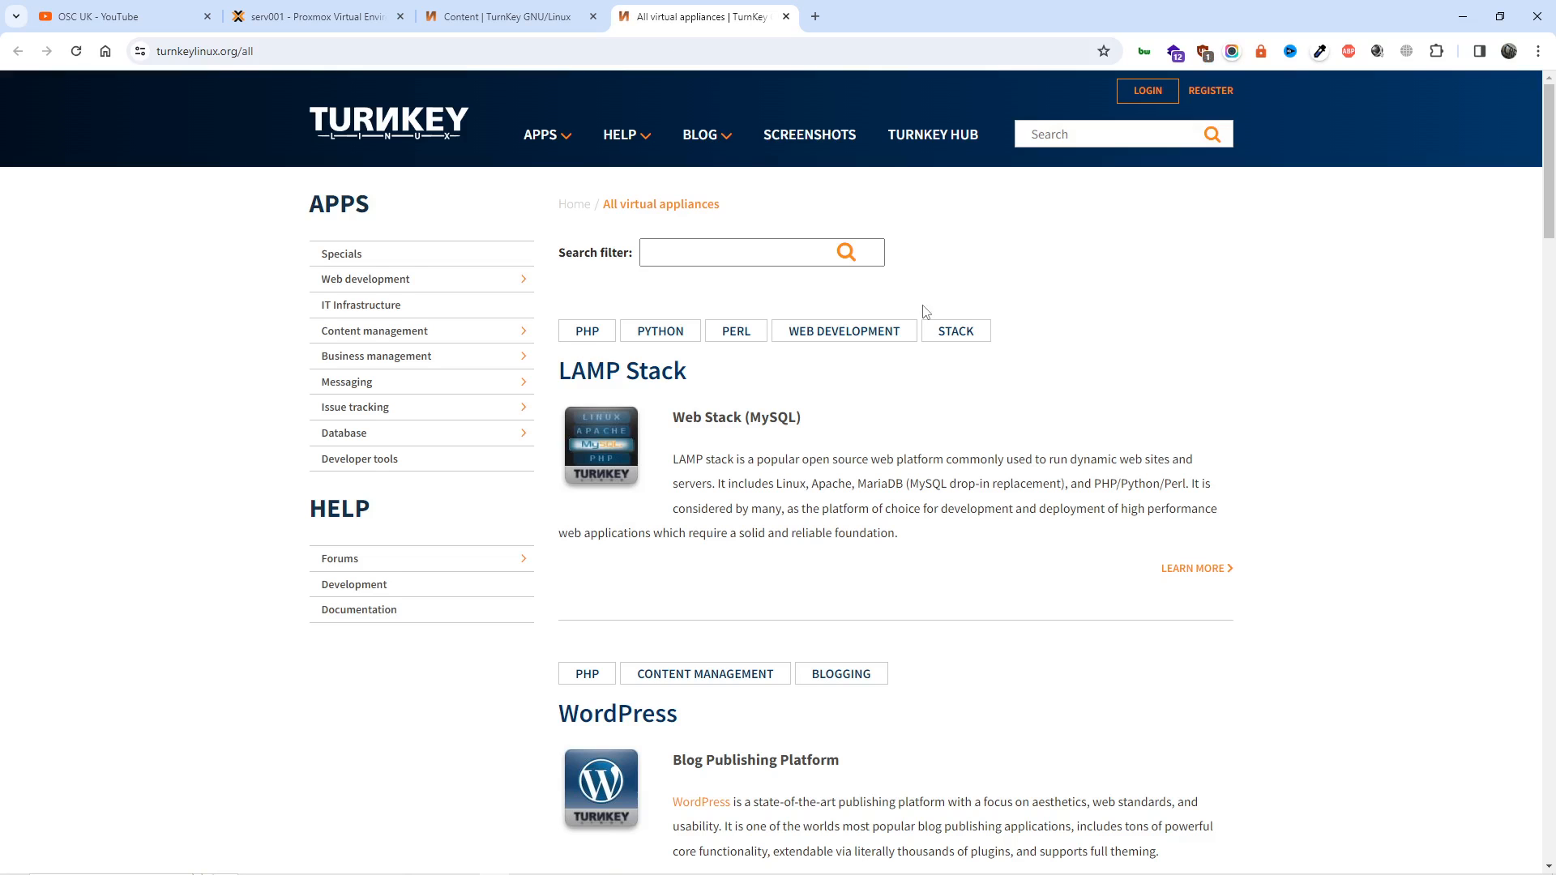
scroll(1023, 372, "down", 2)
scroll(1024, 372, "down", 2)
scroll(1023, 372, "down", 2)
scroll(1024, 372, "down", 3)
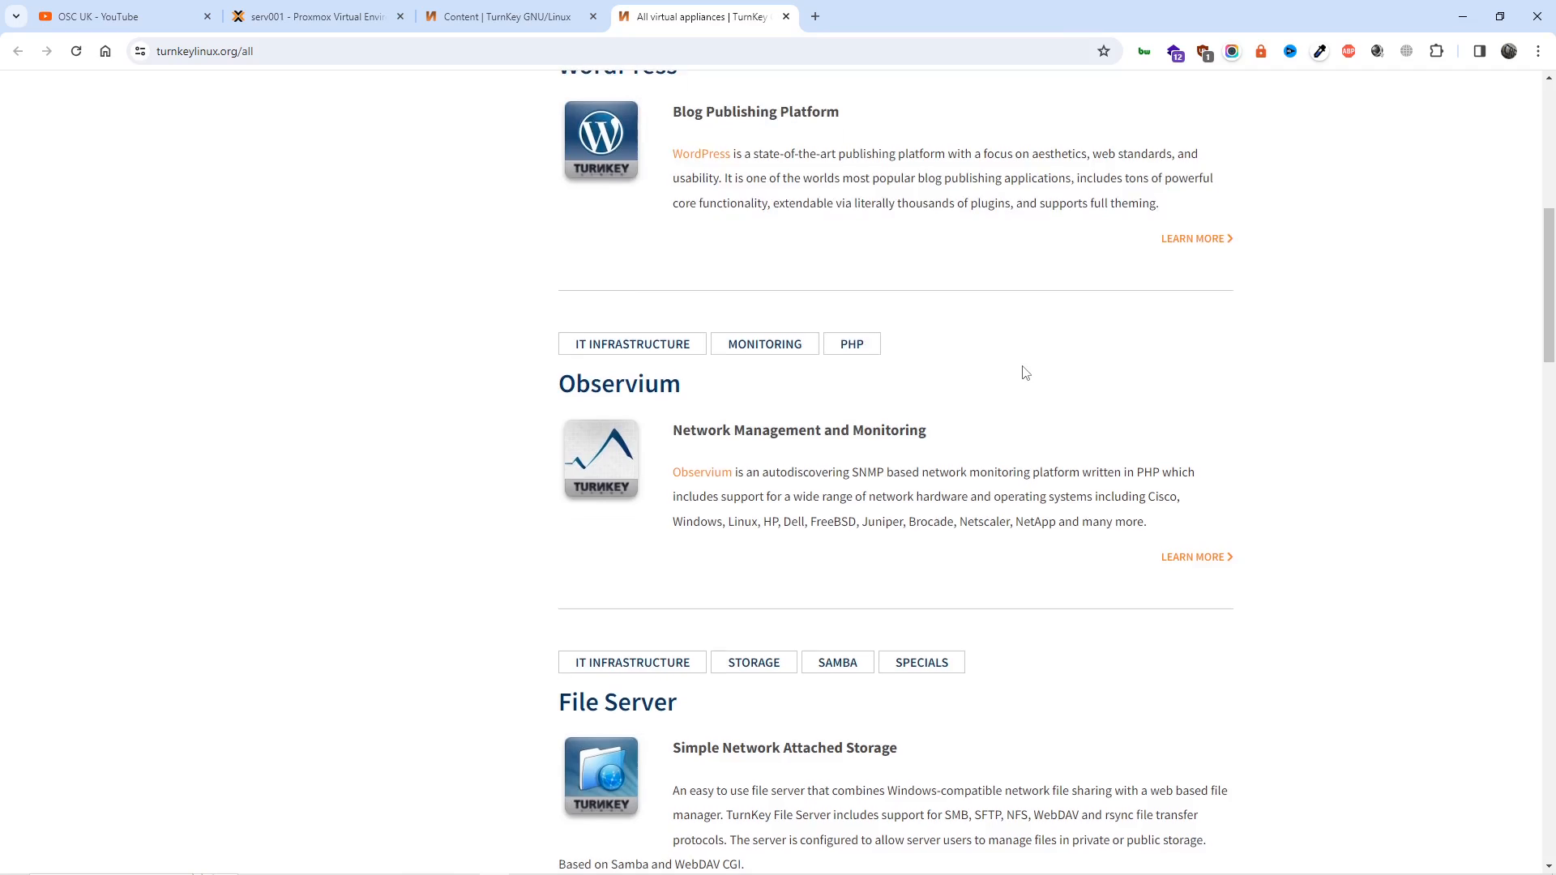
scroll(1024, 372, "down", 1)
scroll(1023, 372, "down", 1)
scroll(1024, 373, "up", 2)
scroll(1024, 373, "down", 1)
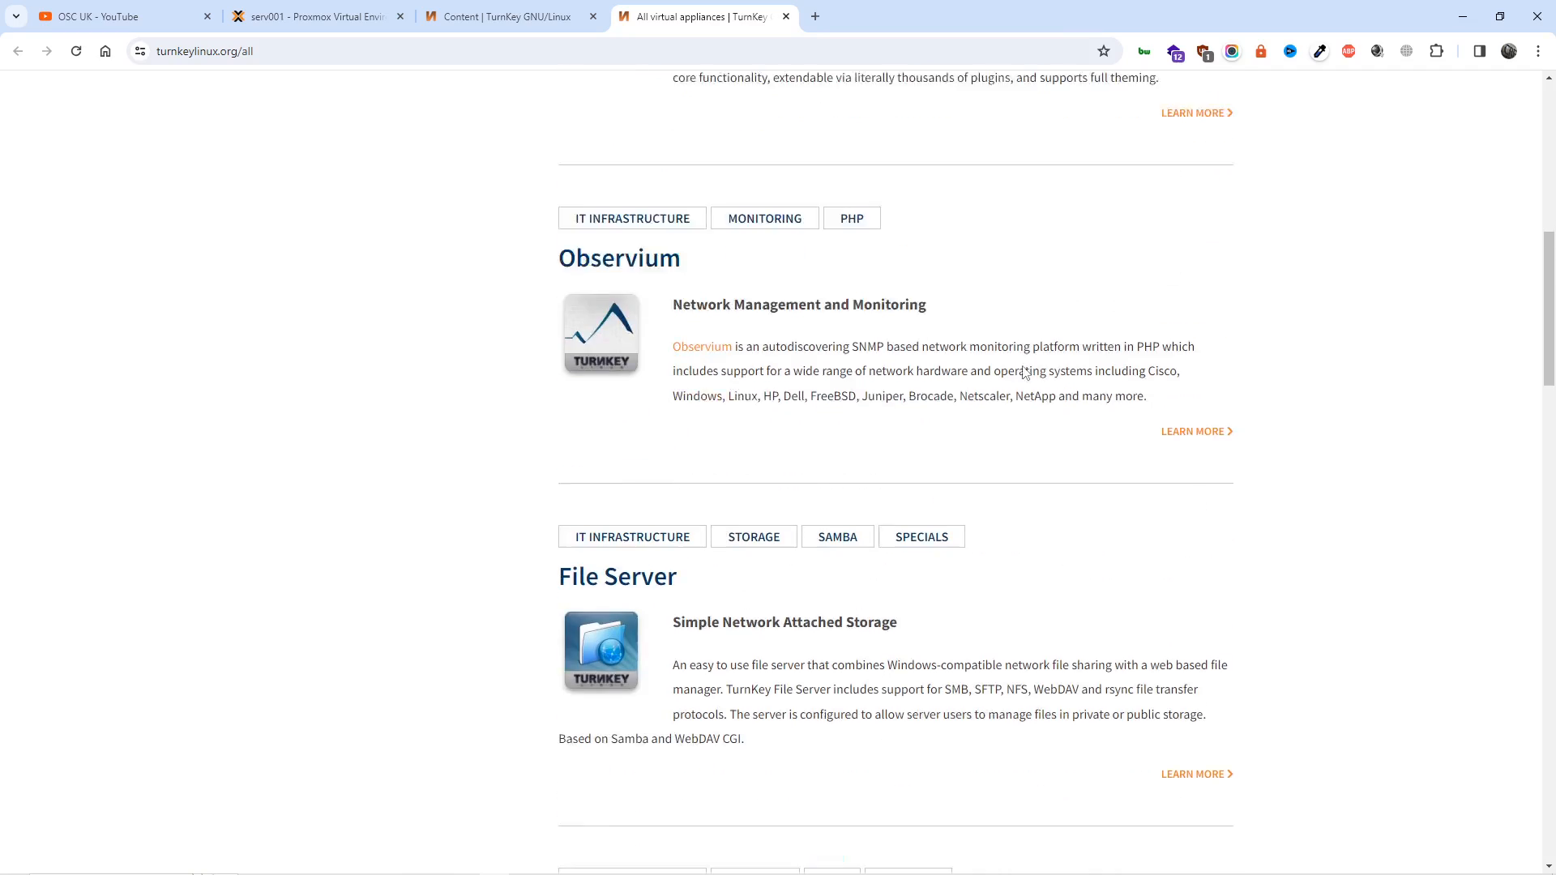
scroll(1023, 372, "down", 2)
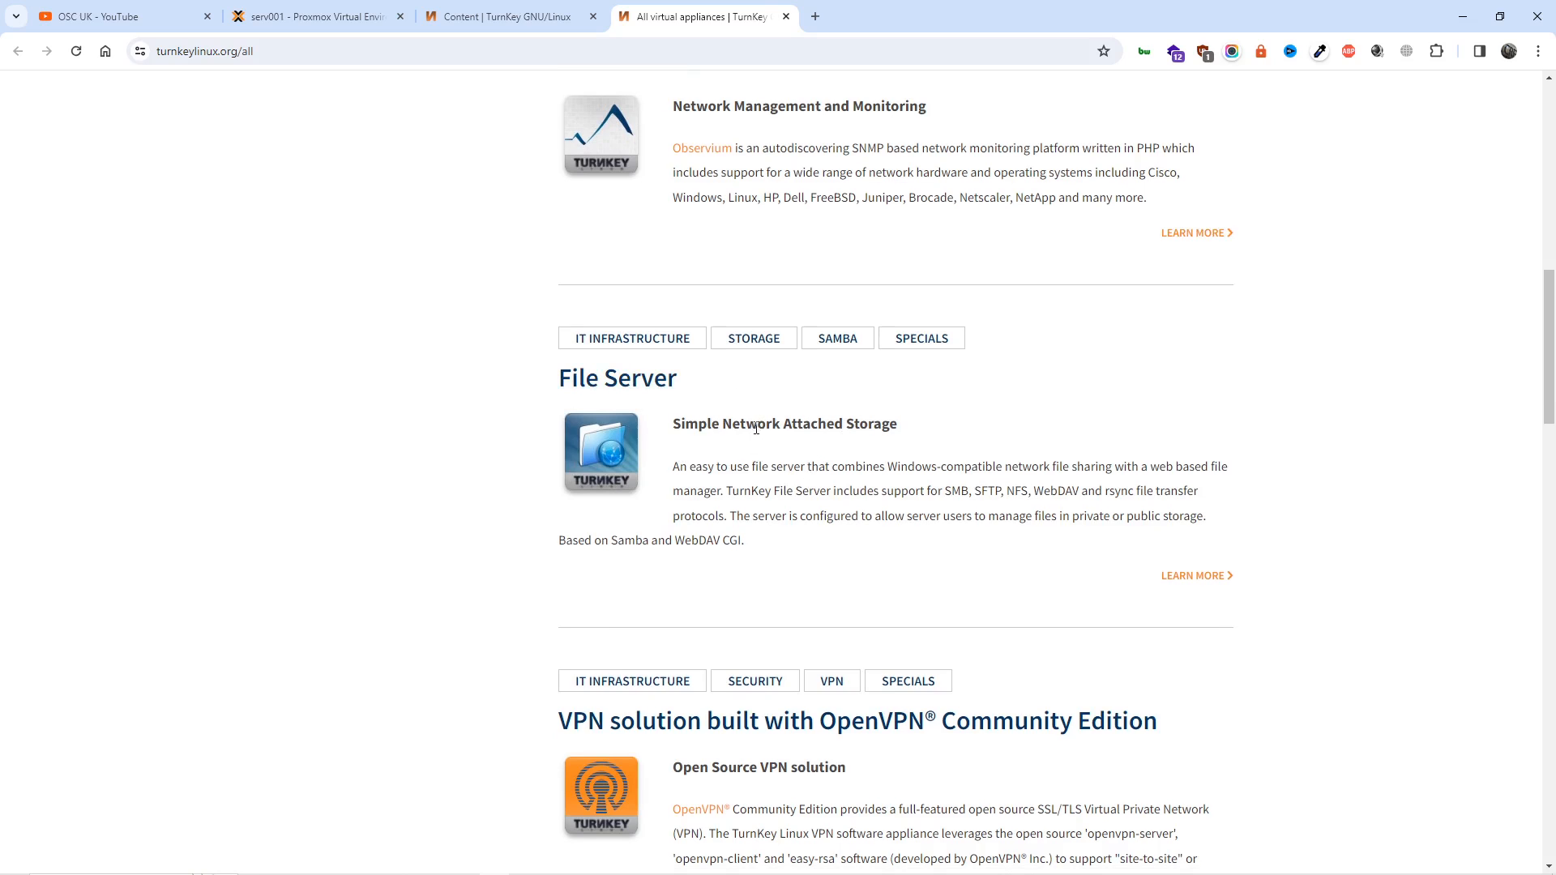
scroll(801, 463, "down", 1)
scroll(801, 464, "down", 1)
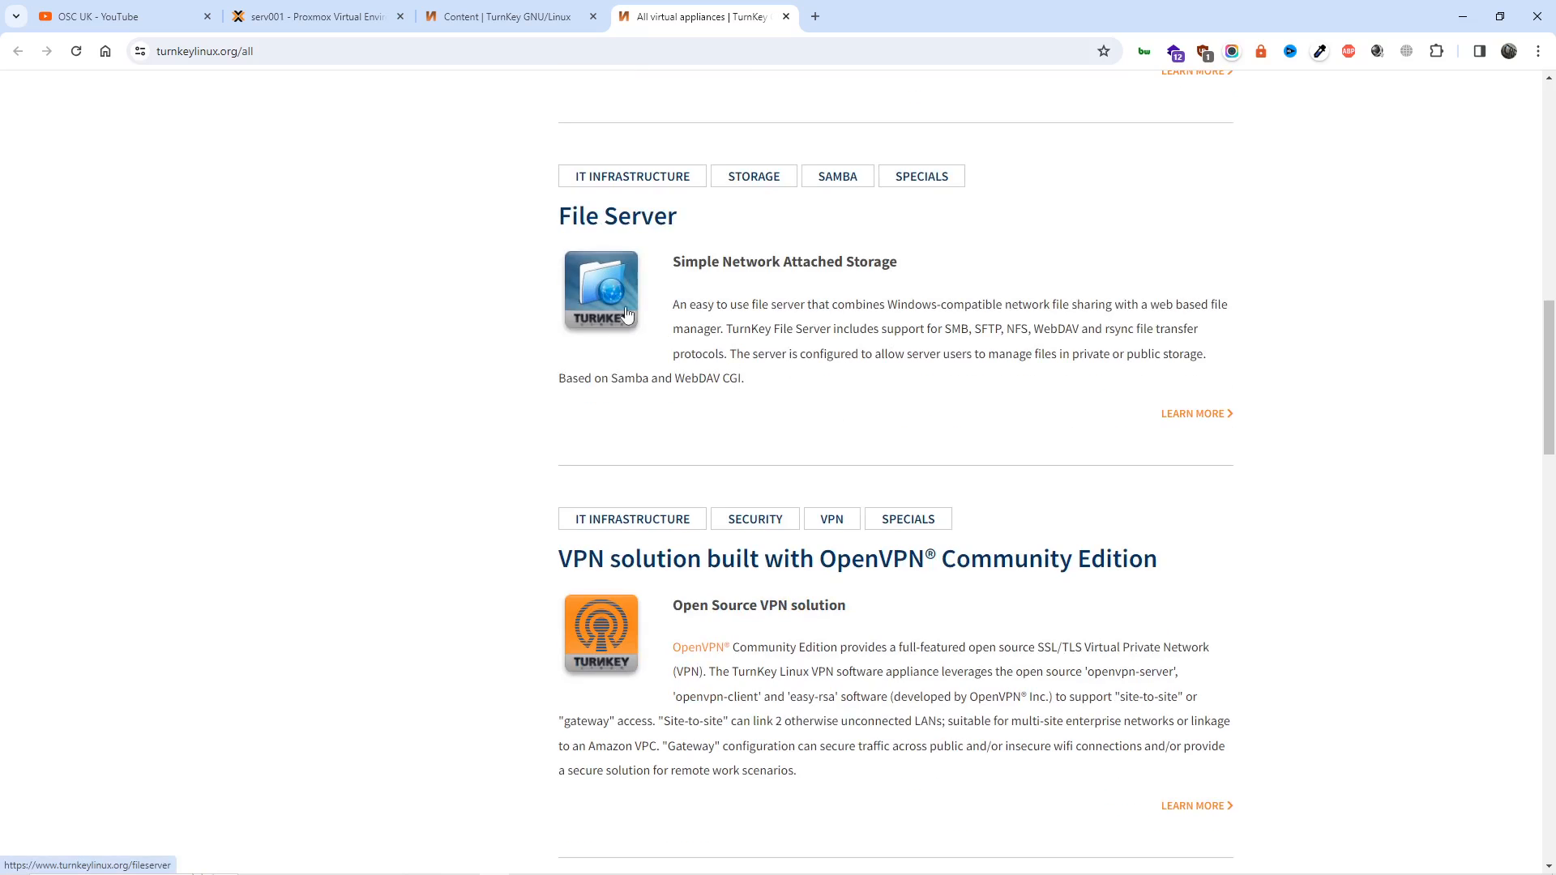
scroll(675, 341, "down", 2)
scroll(679, 335, "down", 2)
scroll(678, 336, "down", 2)
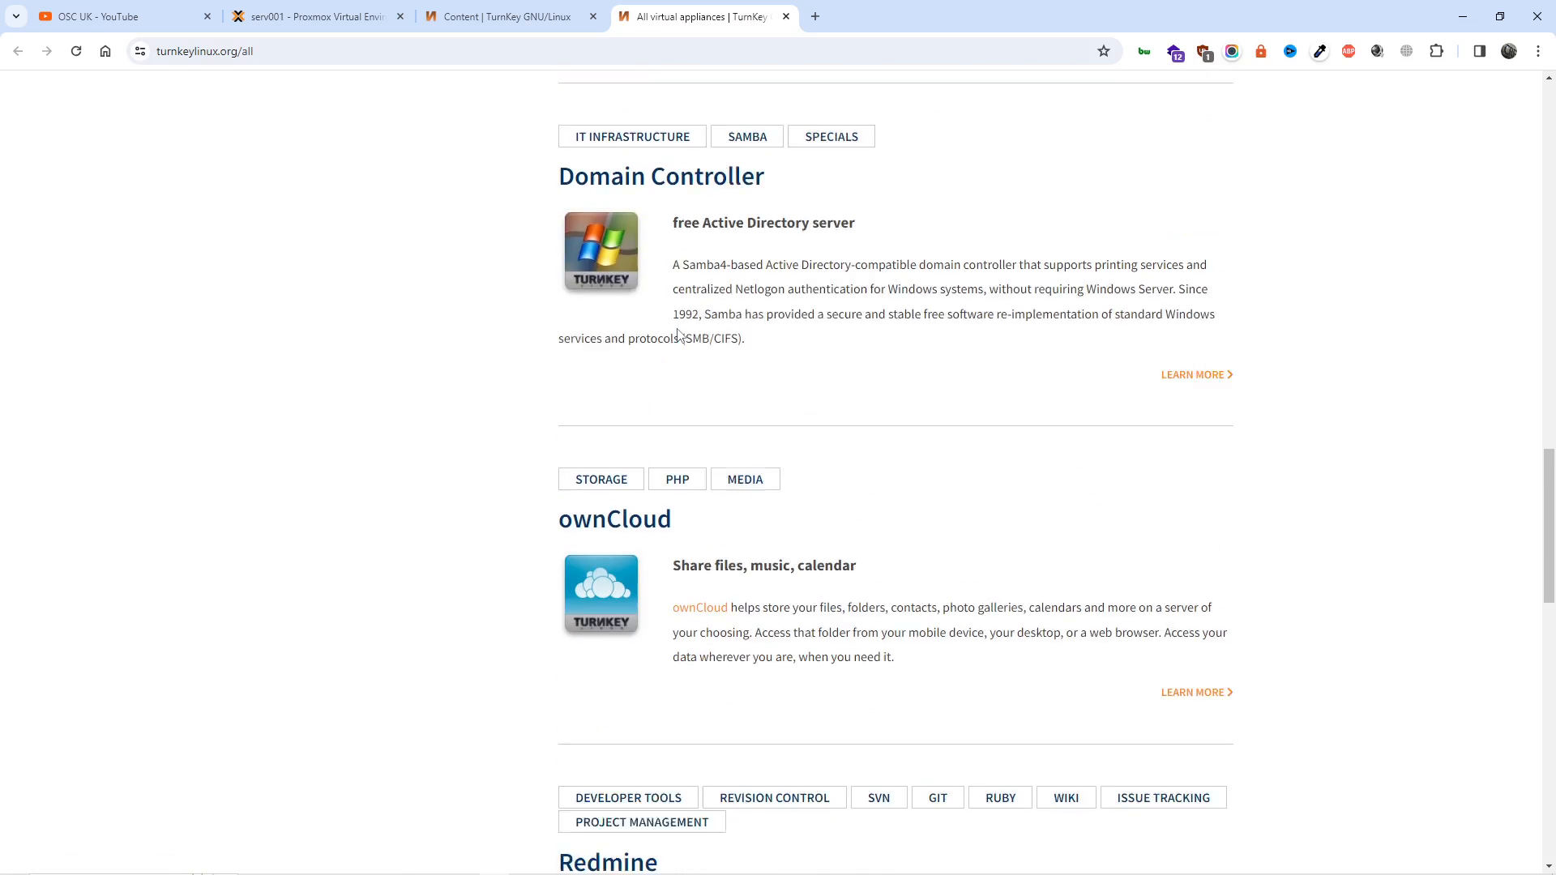
scroll(680, 337, "down", 2)
scroll(679, 336, "down", 1)
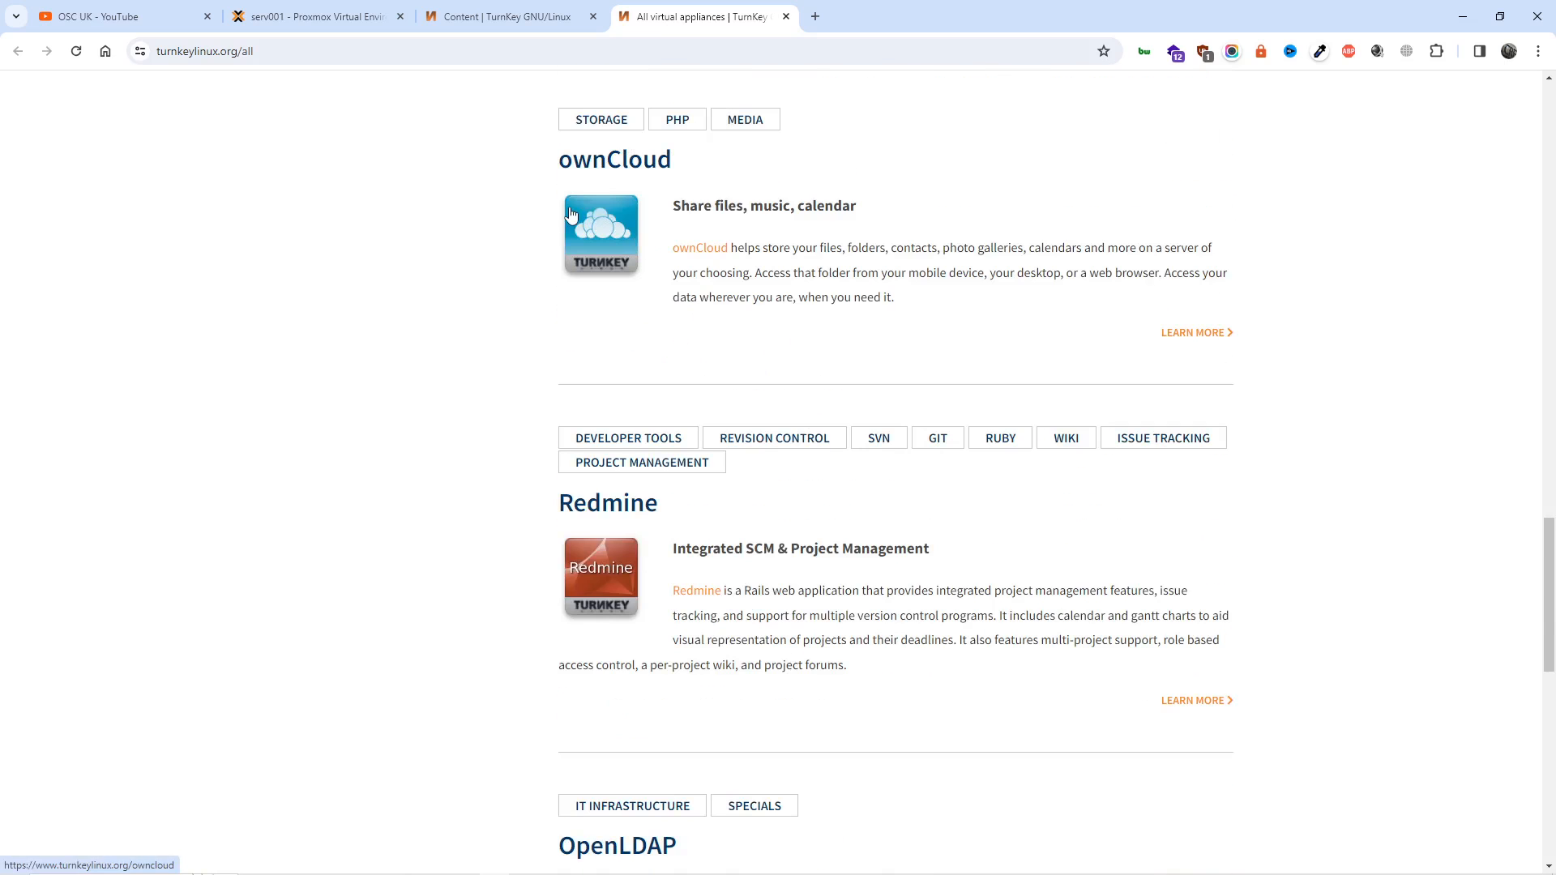
scroll(680, 337, "down", 2)
scroll(733, 330, "up", 3)
scroll(734, 331, "down", 4)
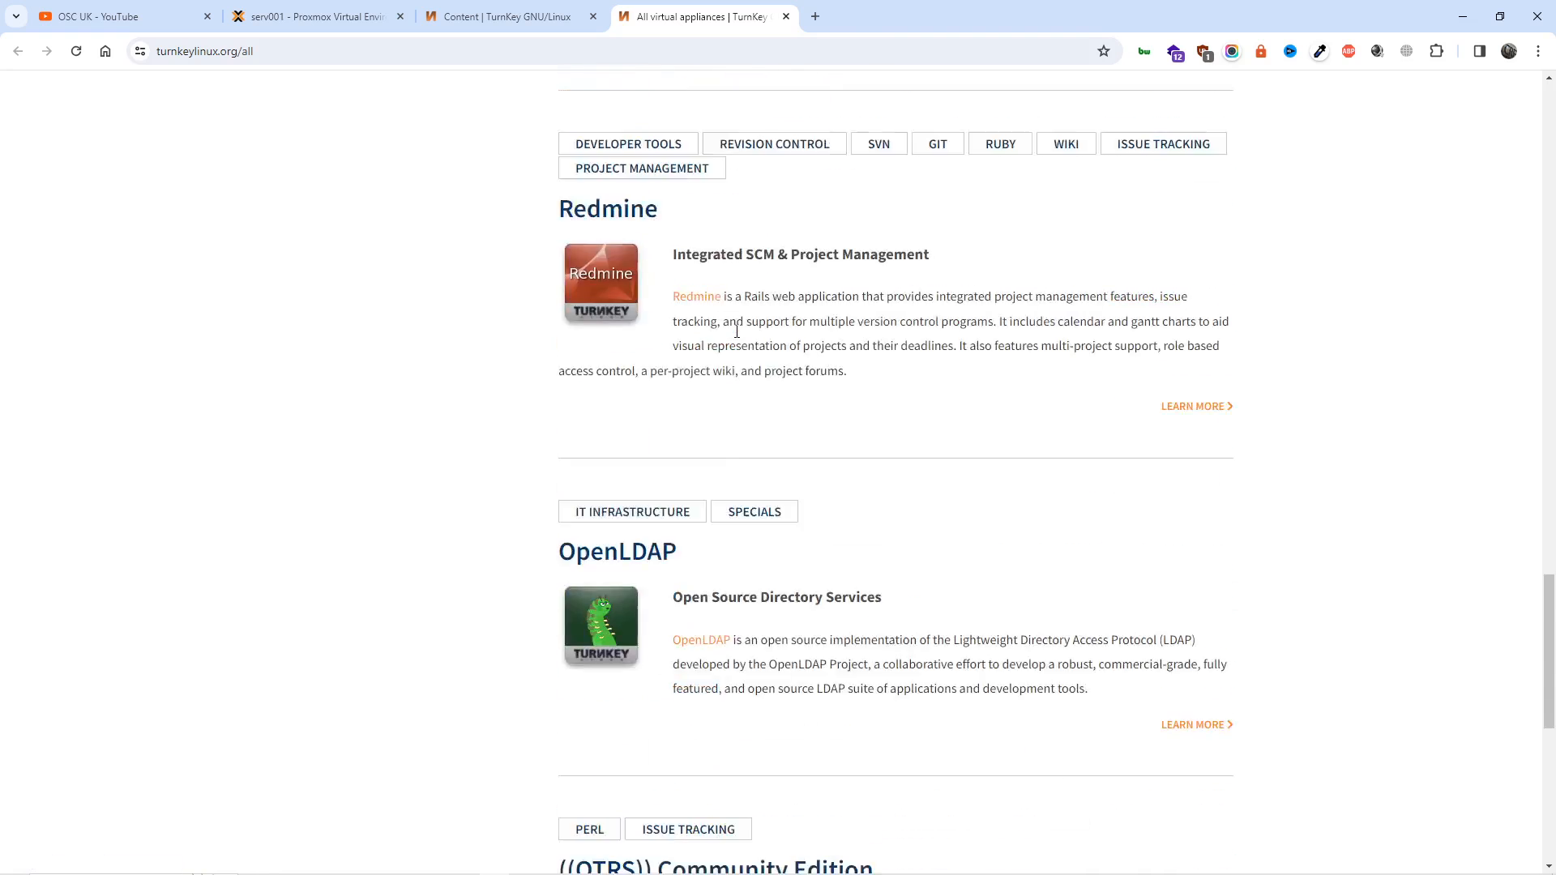
scroll(732, 332, "down", 1)
scroll(736, 337, "down", 3)
scroll(692, 291, "up", 2)
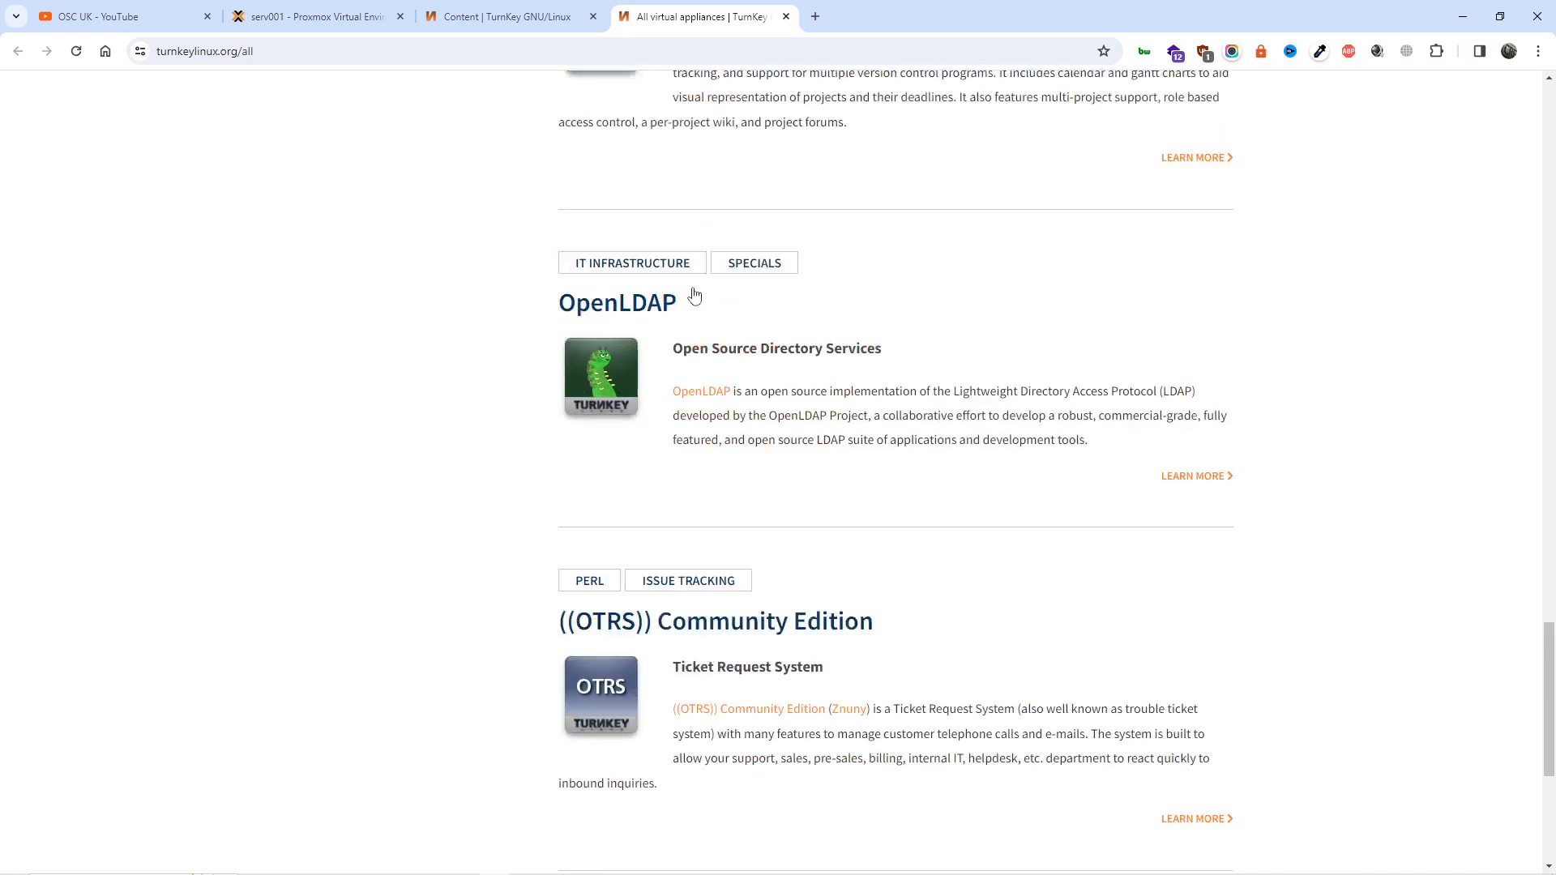
scroll(694, 292, "up", 3)
left_click(507, 17)
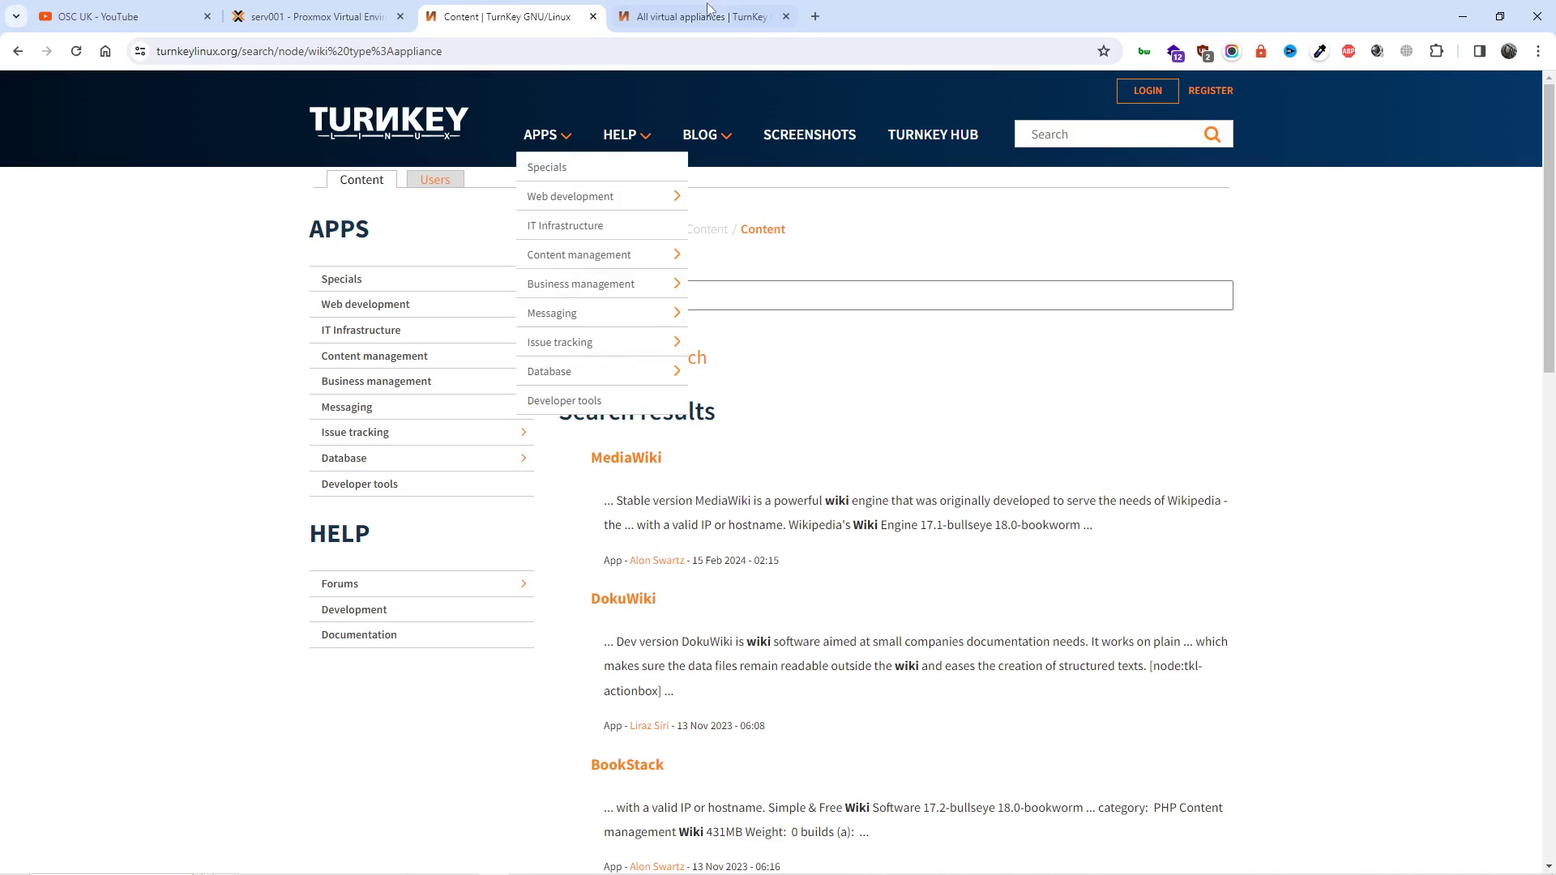
- Close the catalogue and open the MediaWiki, DokuWiki and Foswiki appliance pages in background tabs
left_click(785, 15)
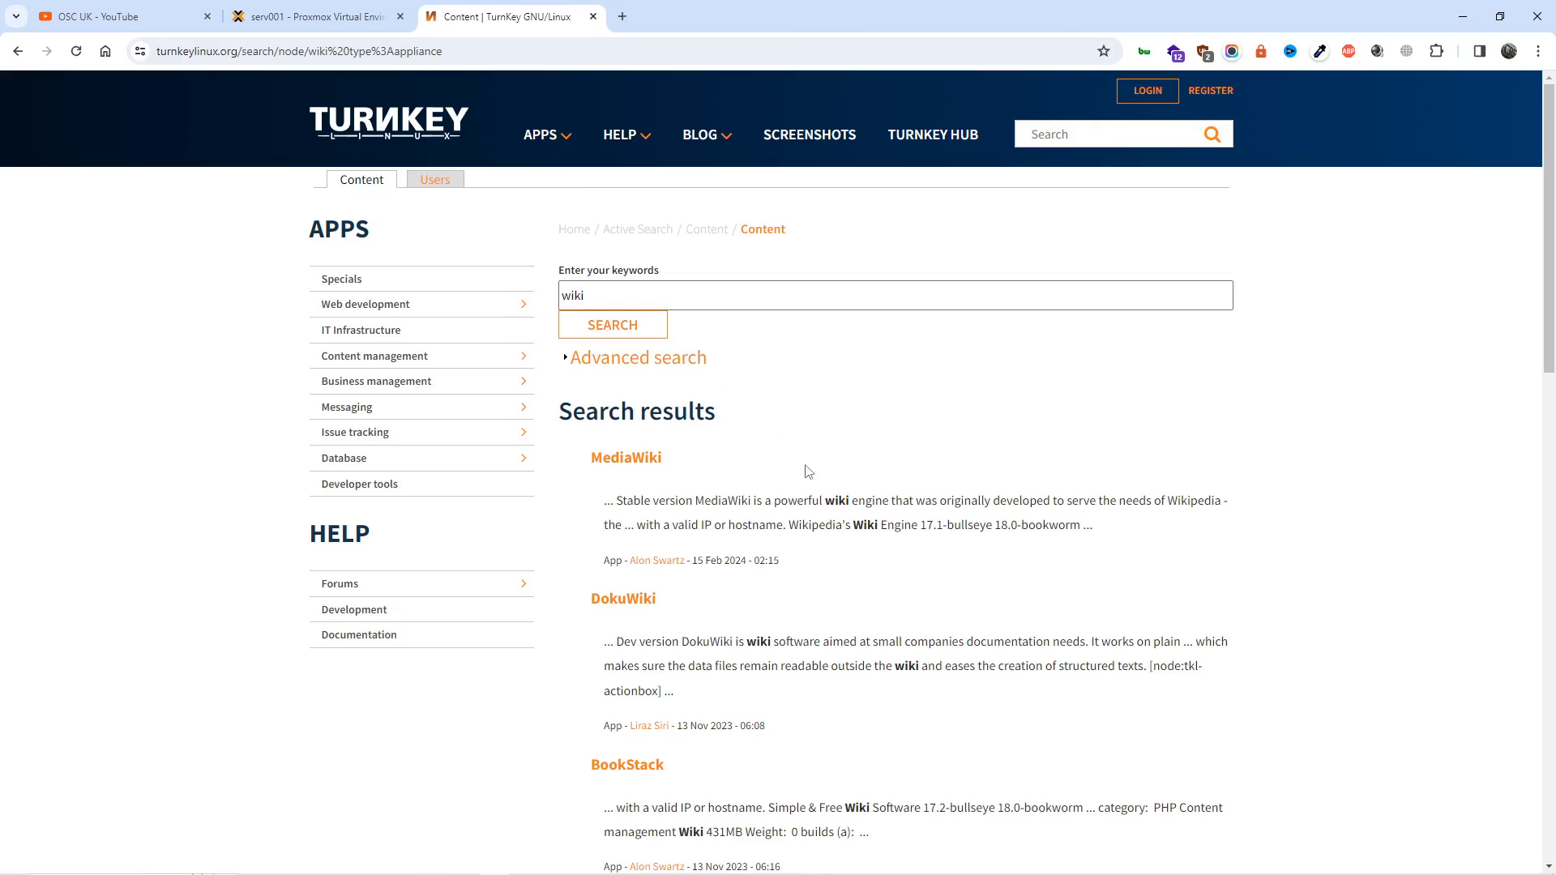
scroll(804, 472, "down", 2)
scroll(730, 473, "down", 2)
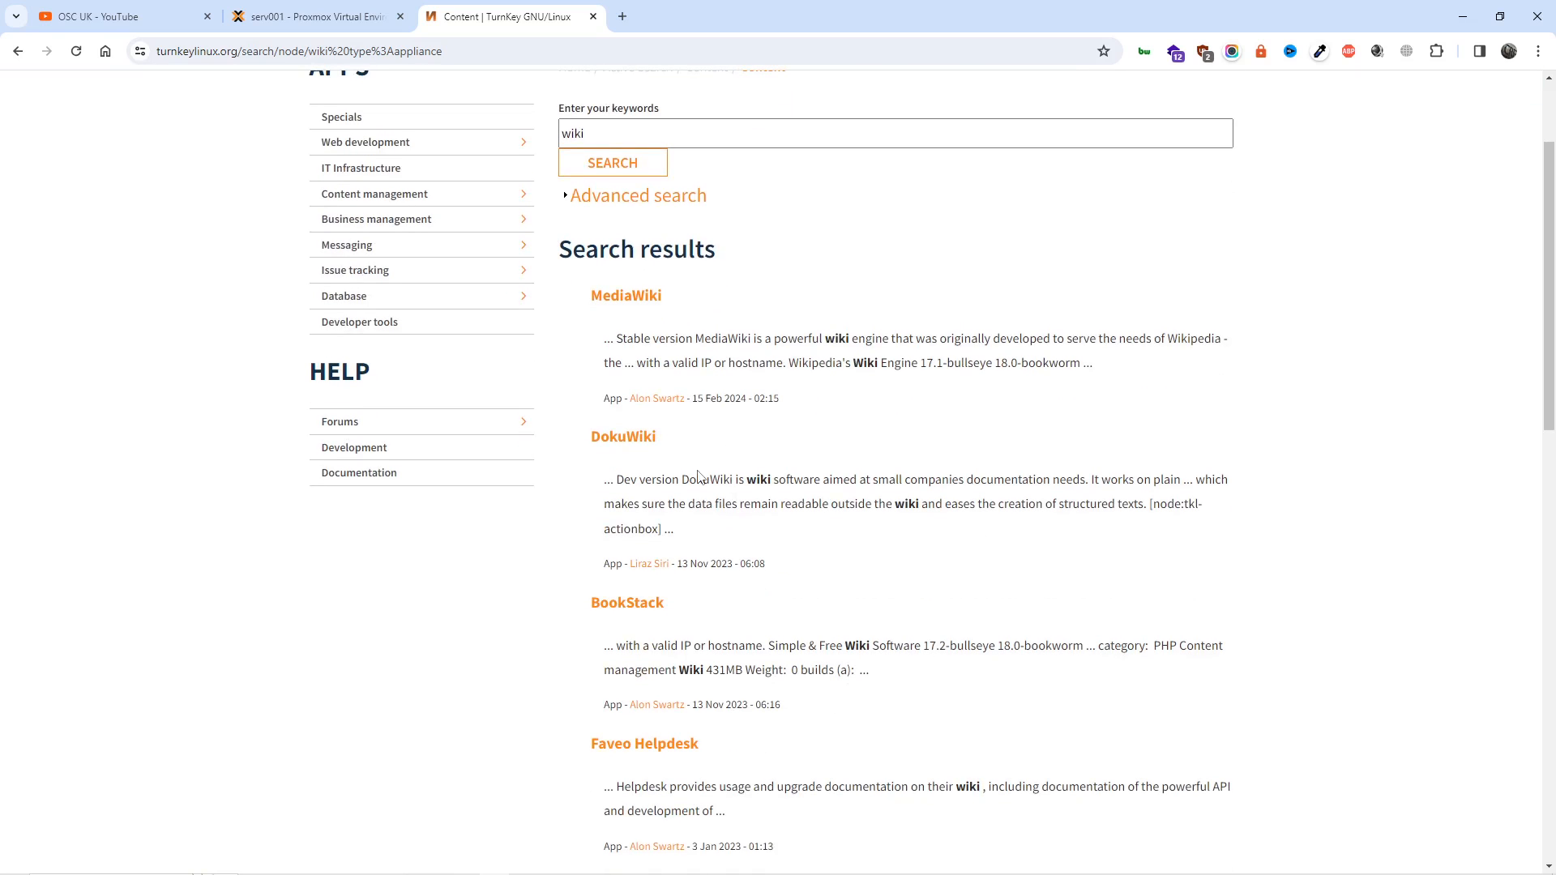
middle_click(612, 300)
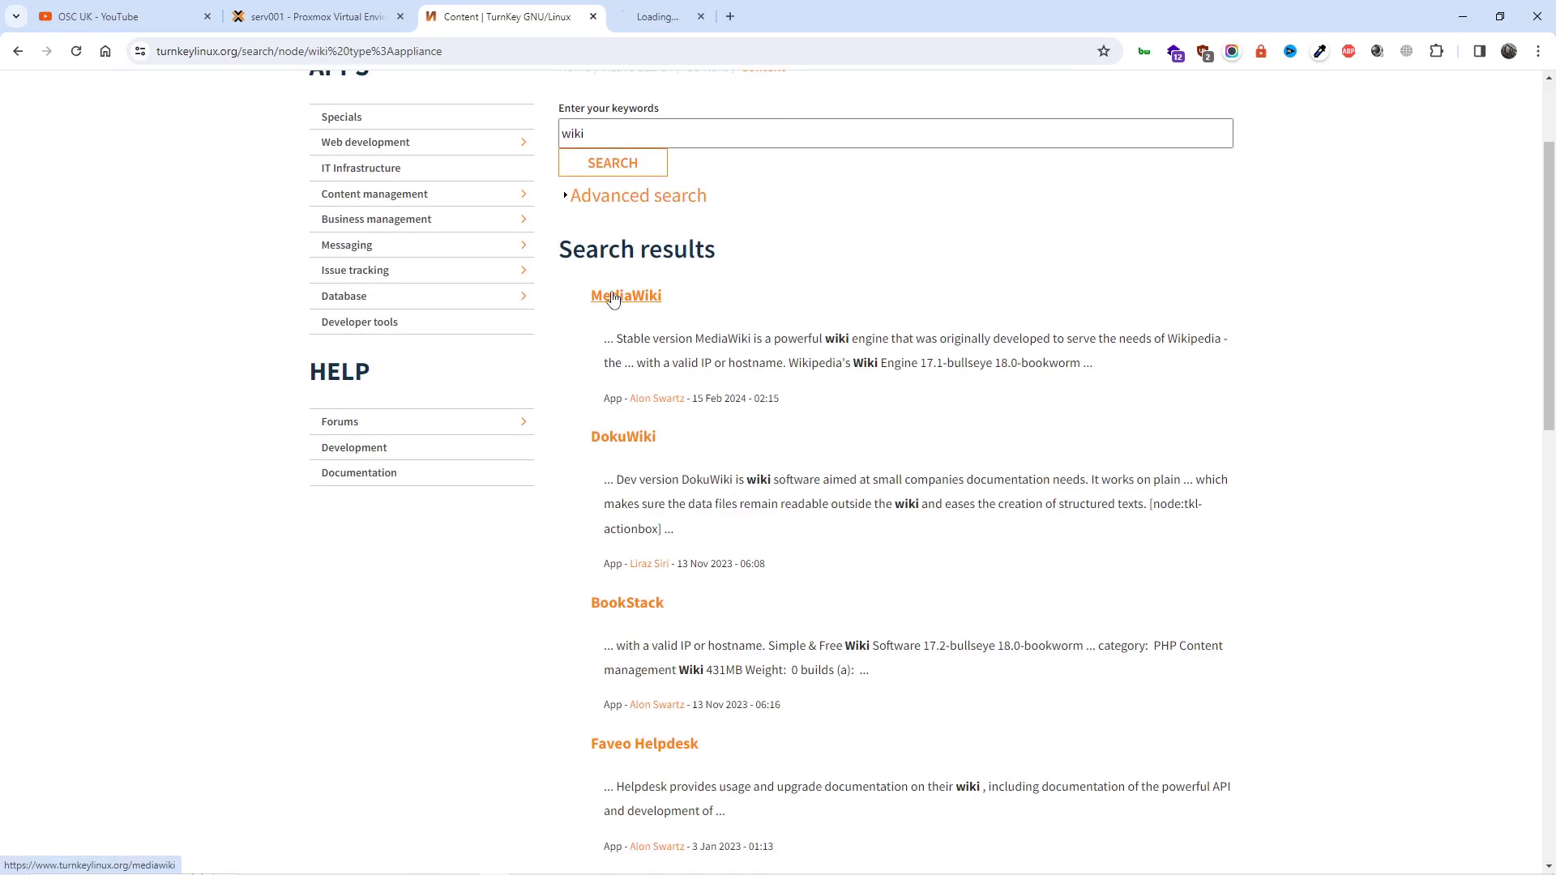
middle_click(622, 437)
scroll(840, 486, "down", 2)
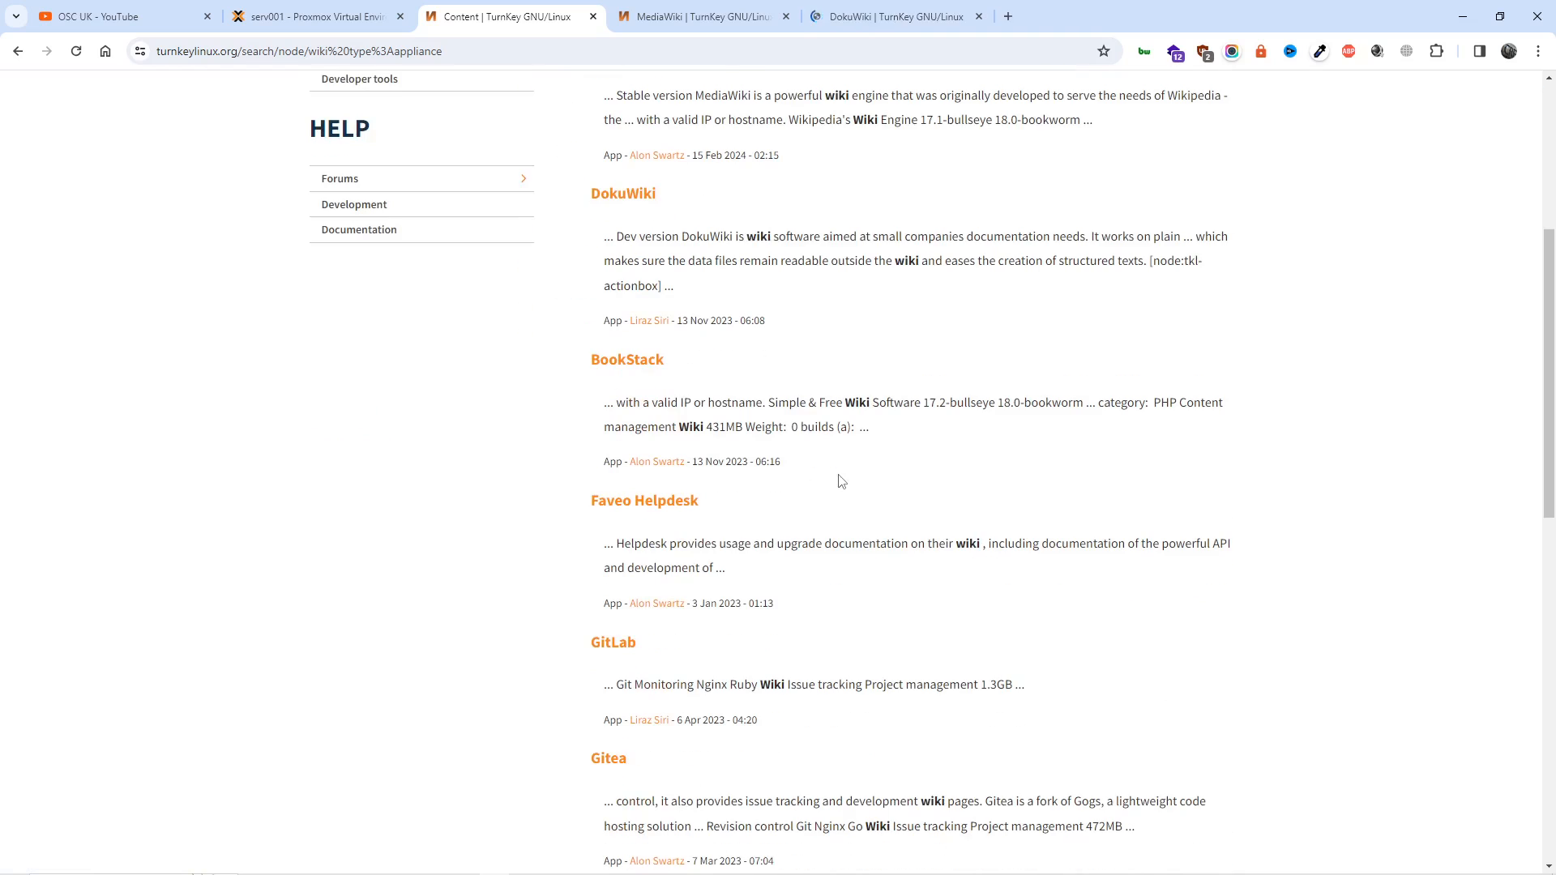
scroll(702, 676, "down", 3)
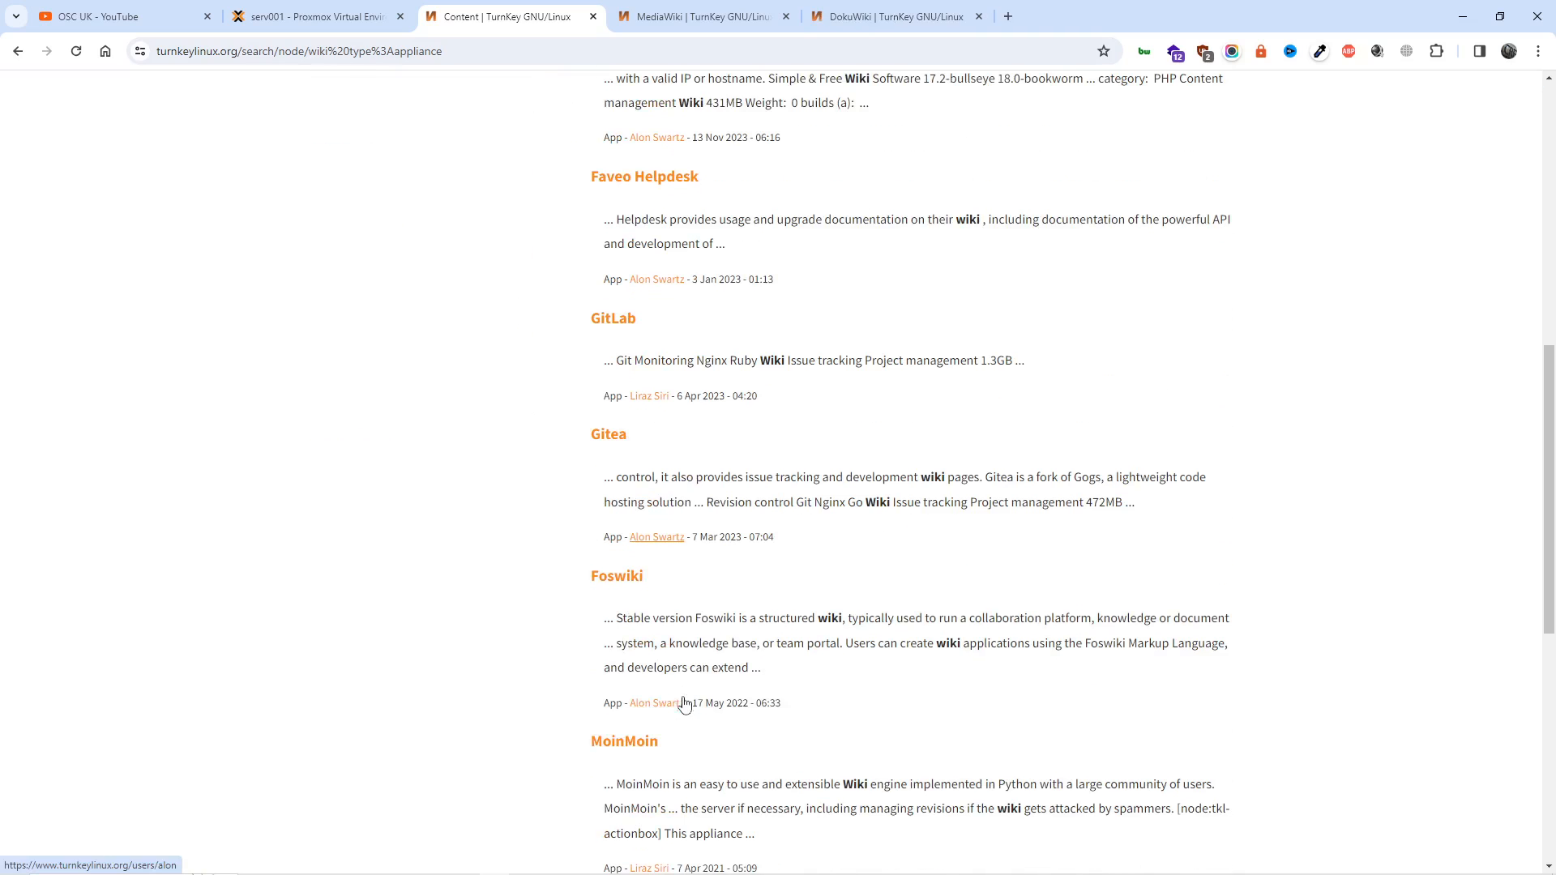
middle_click(616, 577)
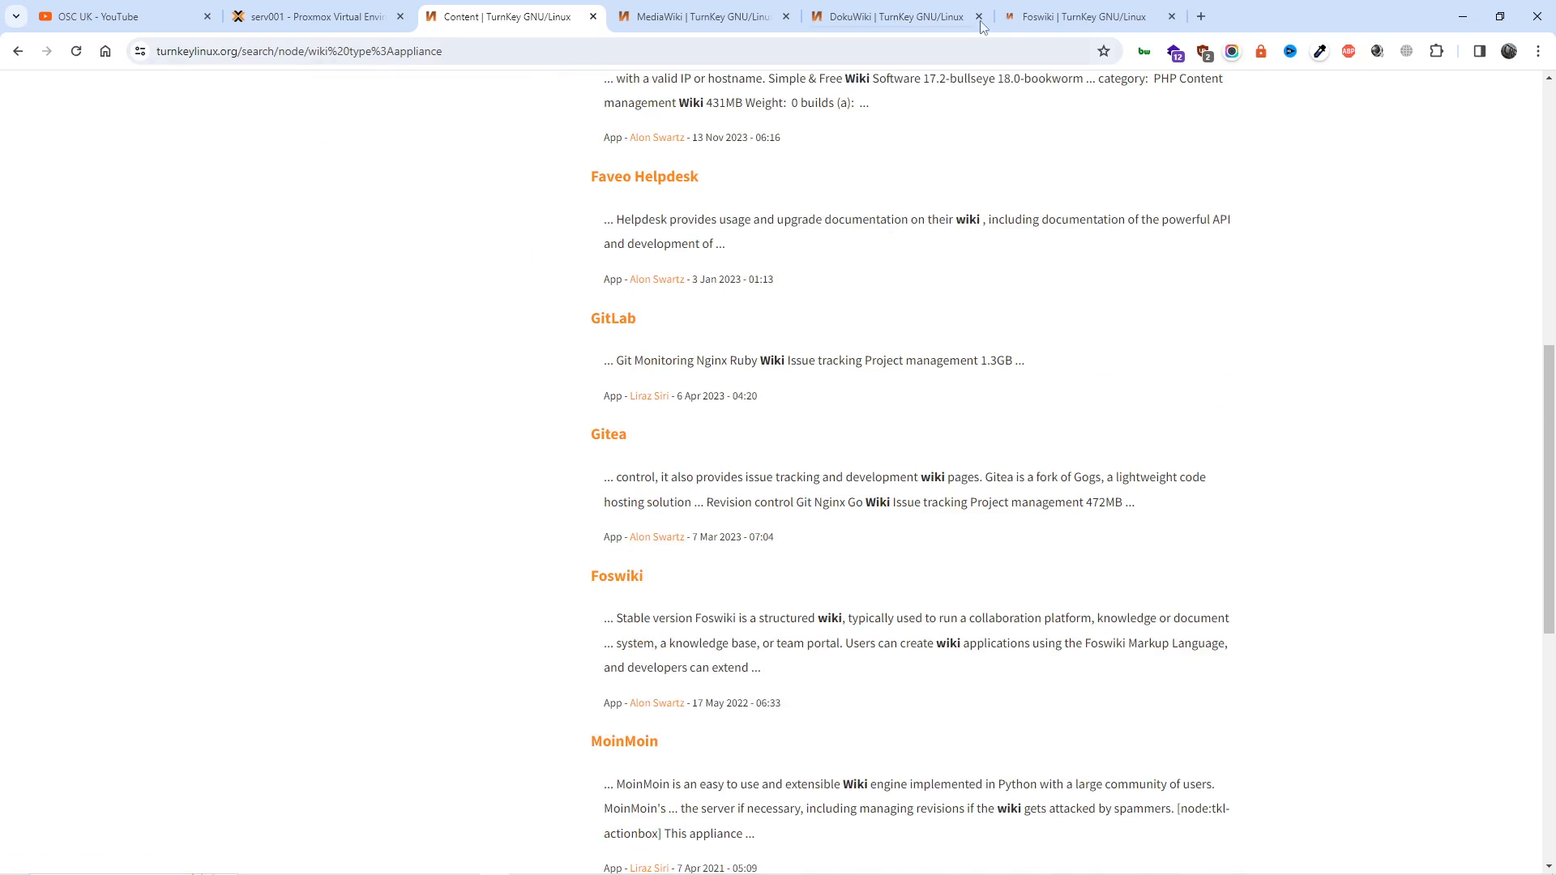
- View the Foswiki appliance page and open the official Foswiki project site separately
left_click(1081, 16)
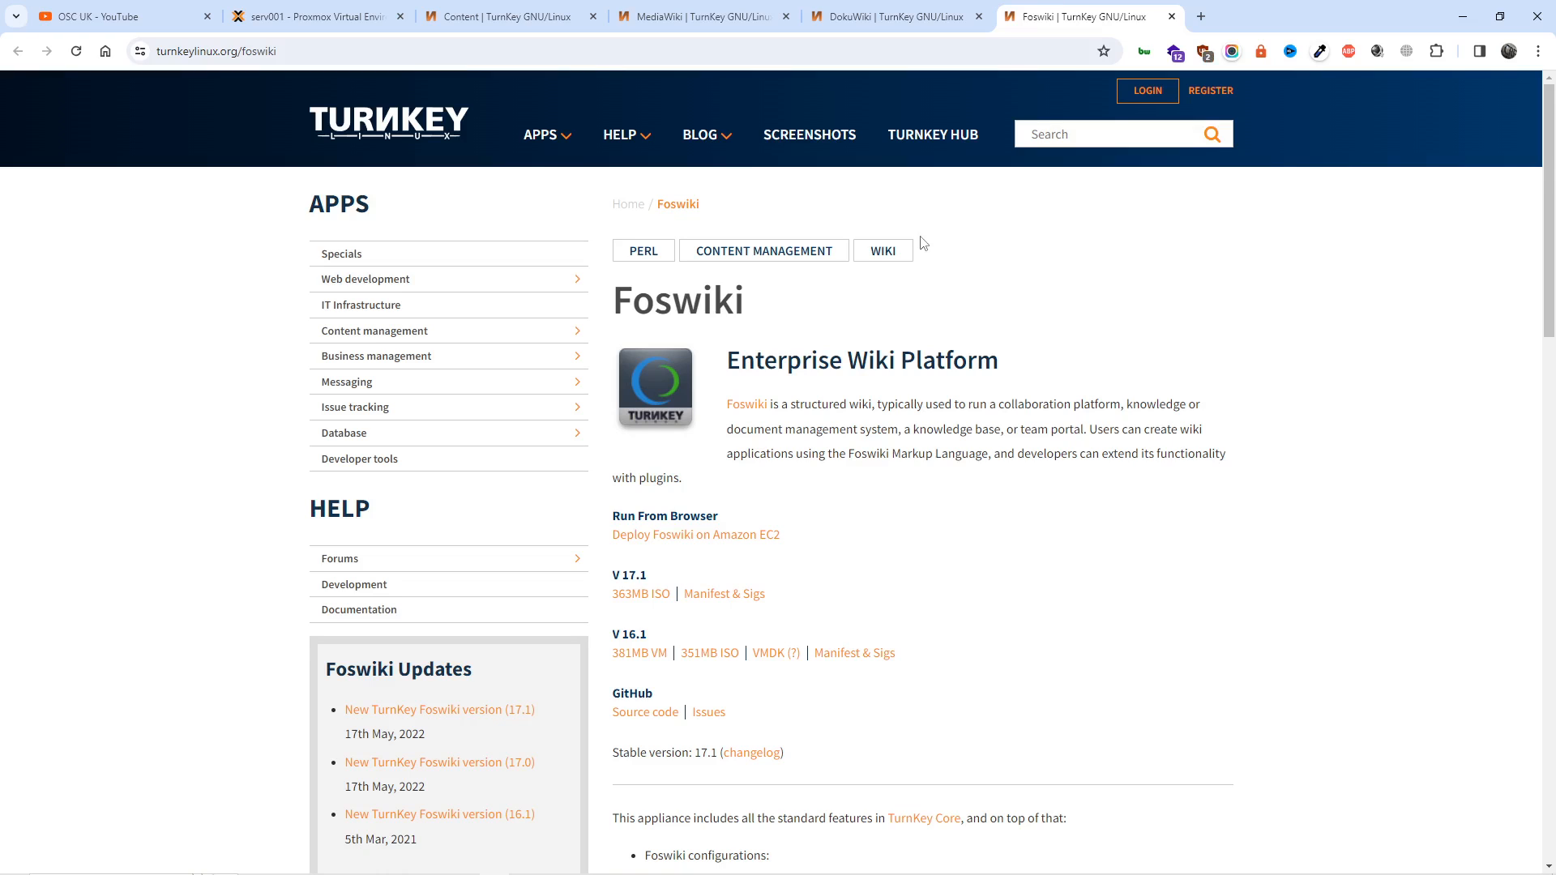
middle_click(735, 408)
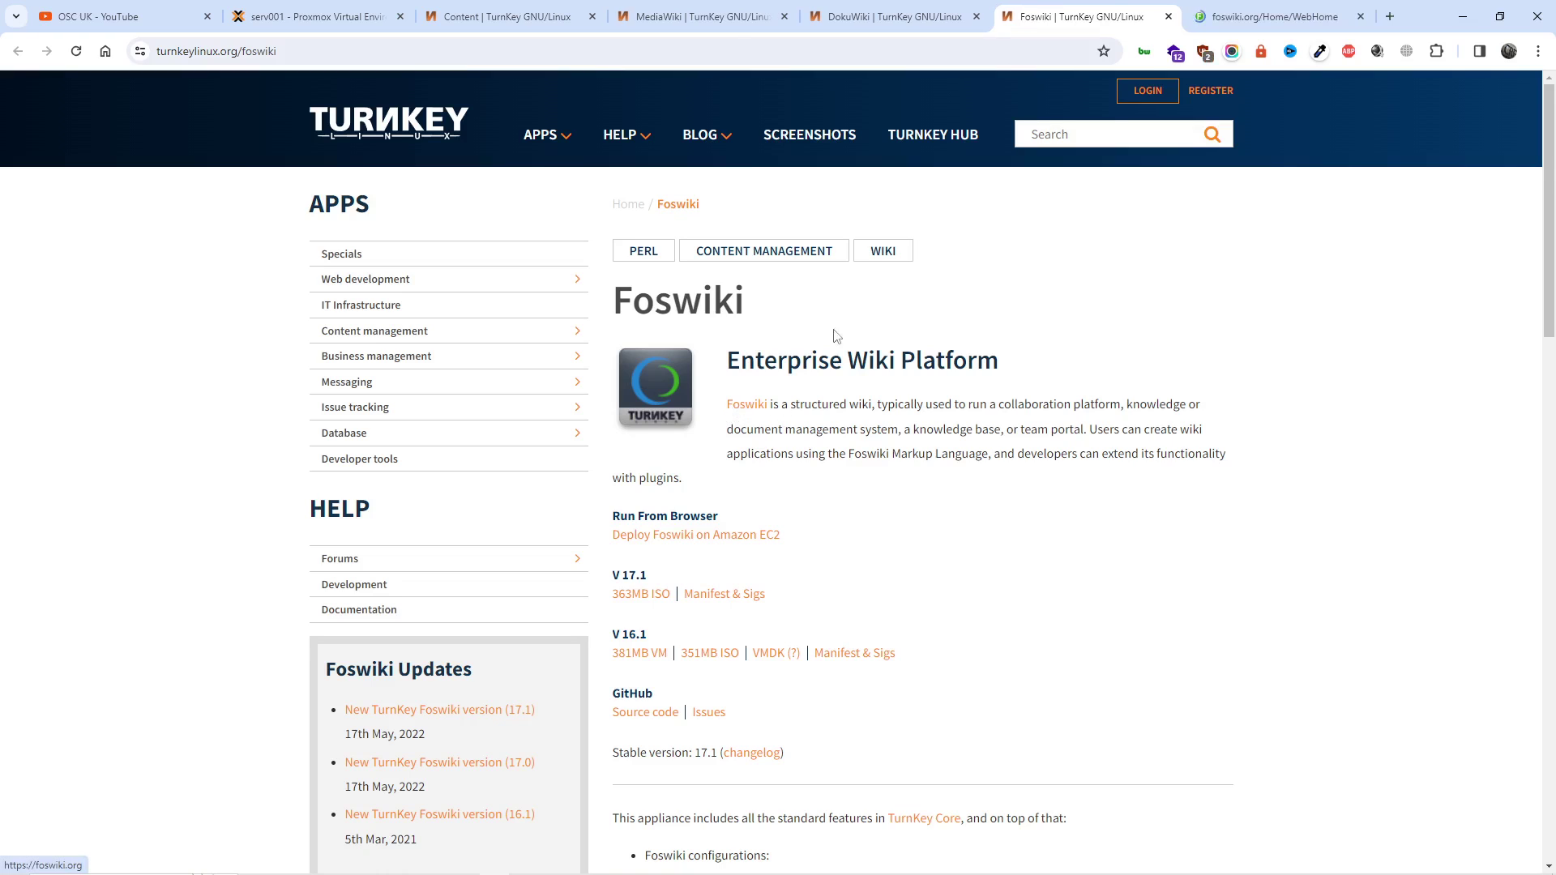
- Compare Foswiki's latest version 2.1.8 with the TurnKey appliance's V 17.1
left_click(1272, 15)
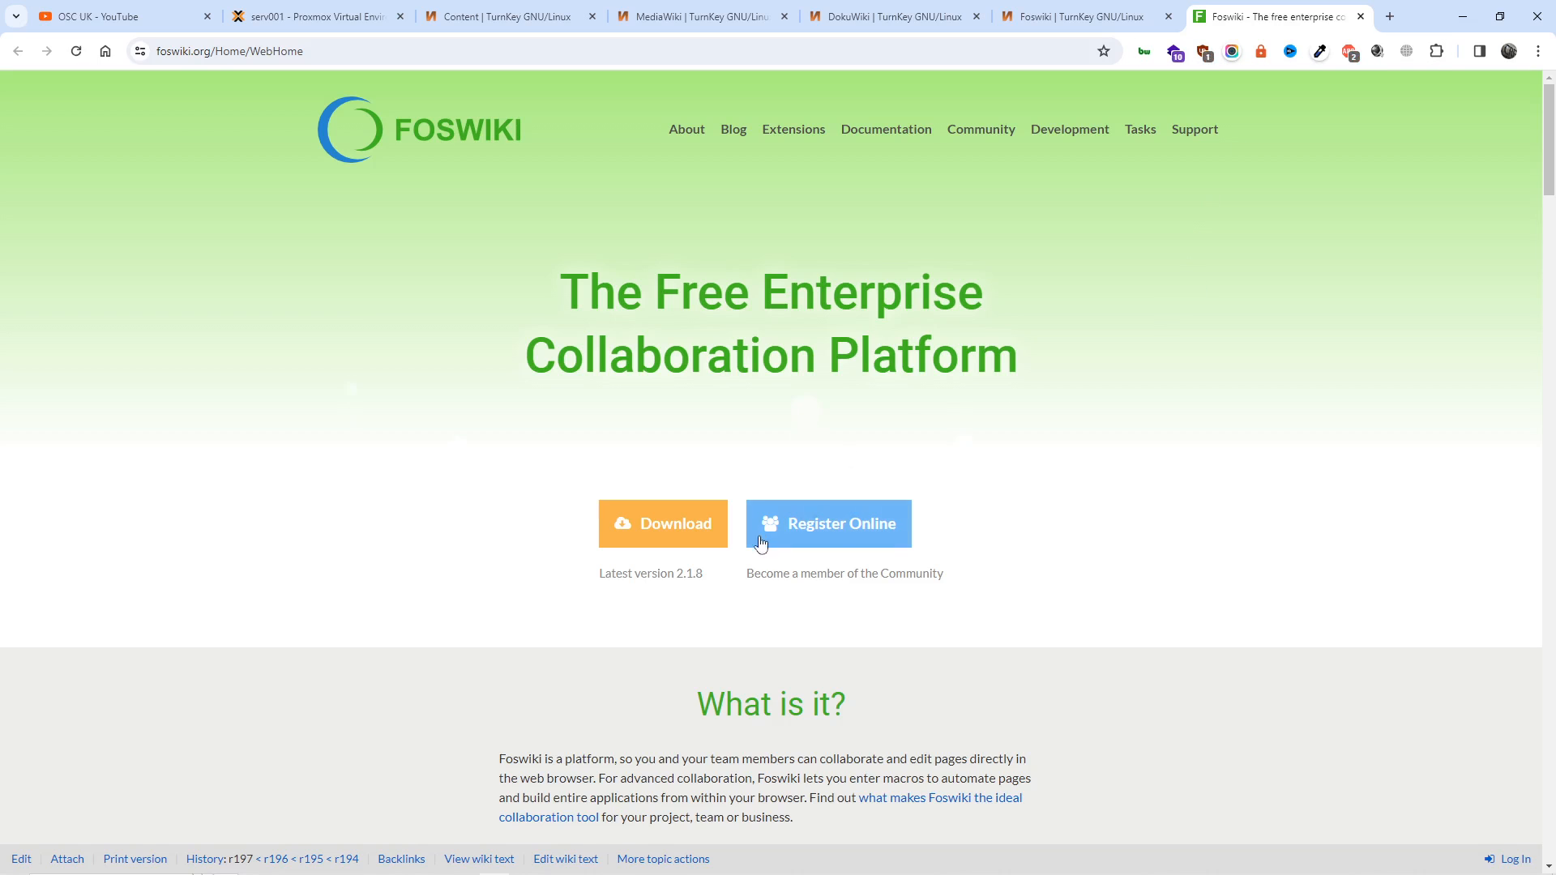
left_click_drag(705, 575, 669, 574)
left_click(1035, 16)
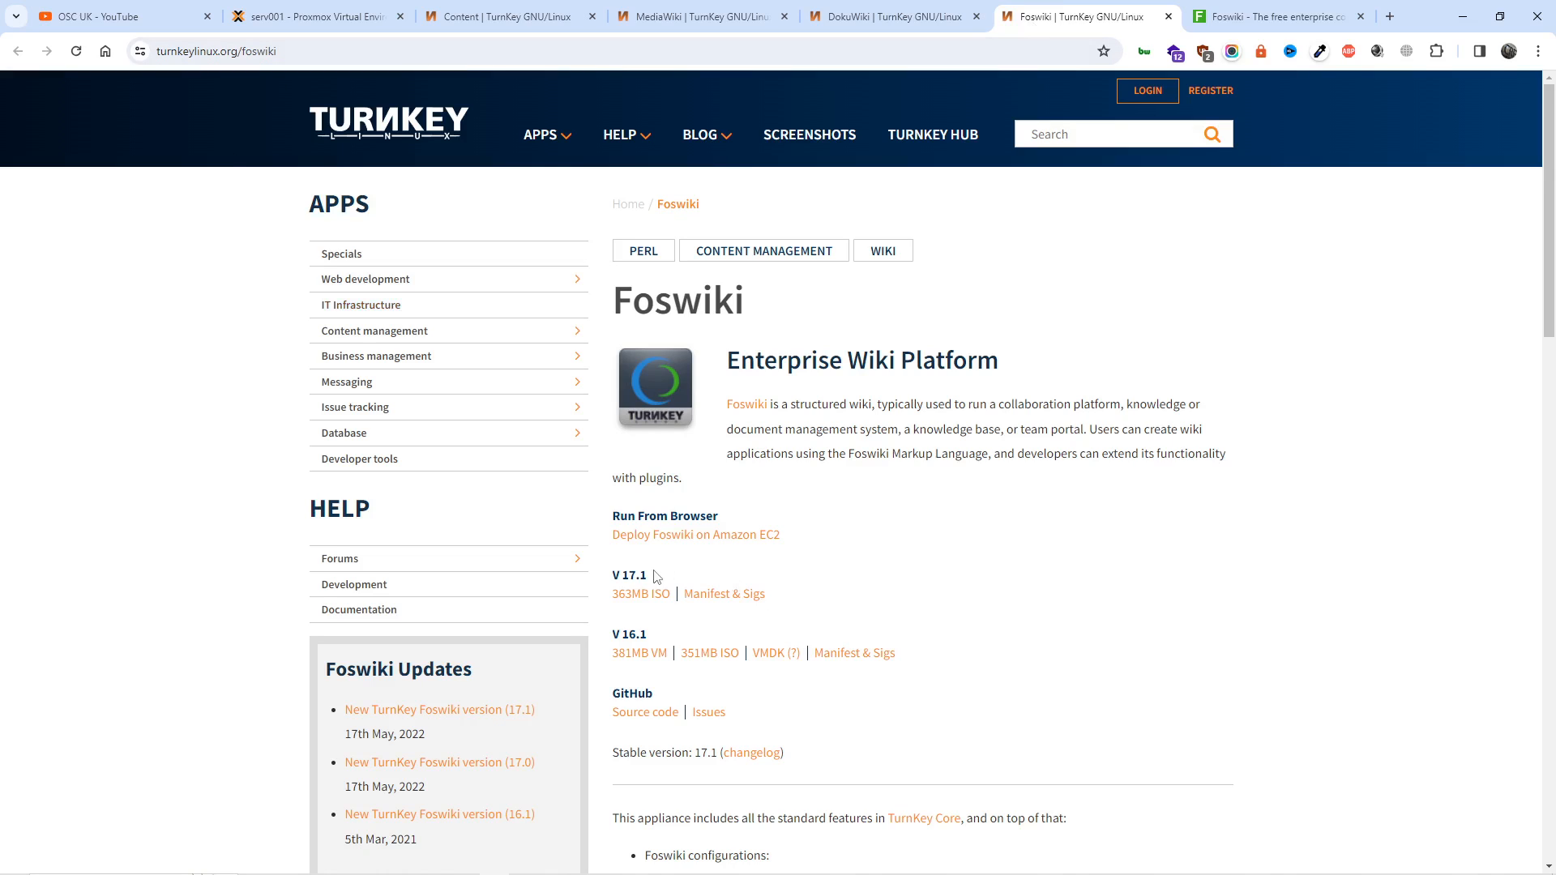
left_click_drag(649, 576, 613, 575)
- Return to the Foswiki homepage and look through its Extensions page
left_click(1277, 16)
scroll(1017, 454, "down", 1)
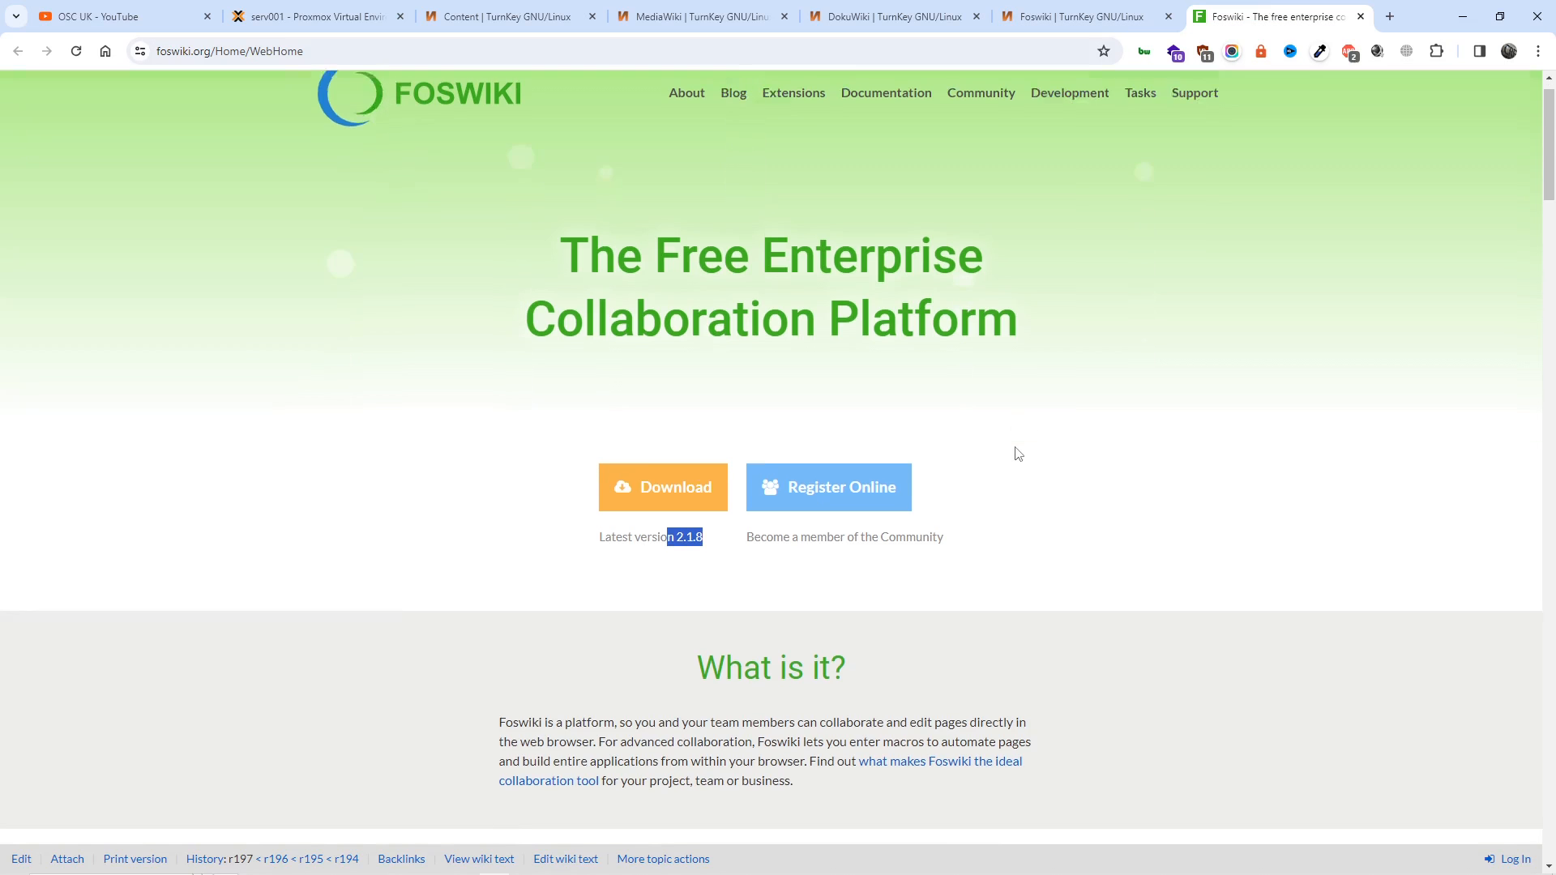
scroll(1018, 452, "down", 3)
scroll(1018, 453, "down", 2)
scroll(1017, 454, "down", 1)
scroll(1018, 454, "down", 4)
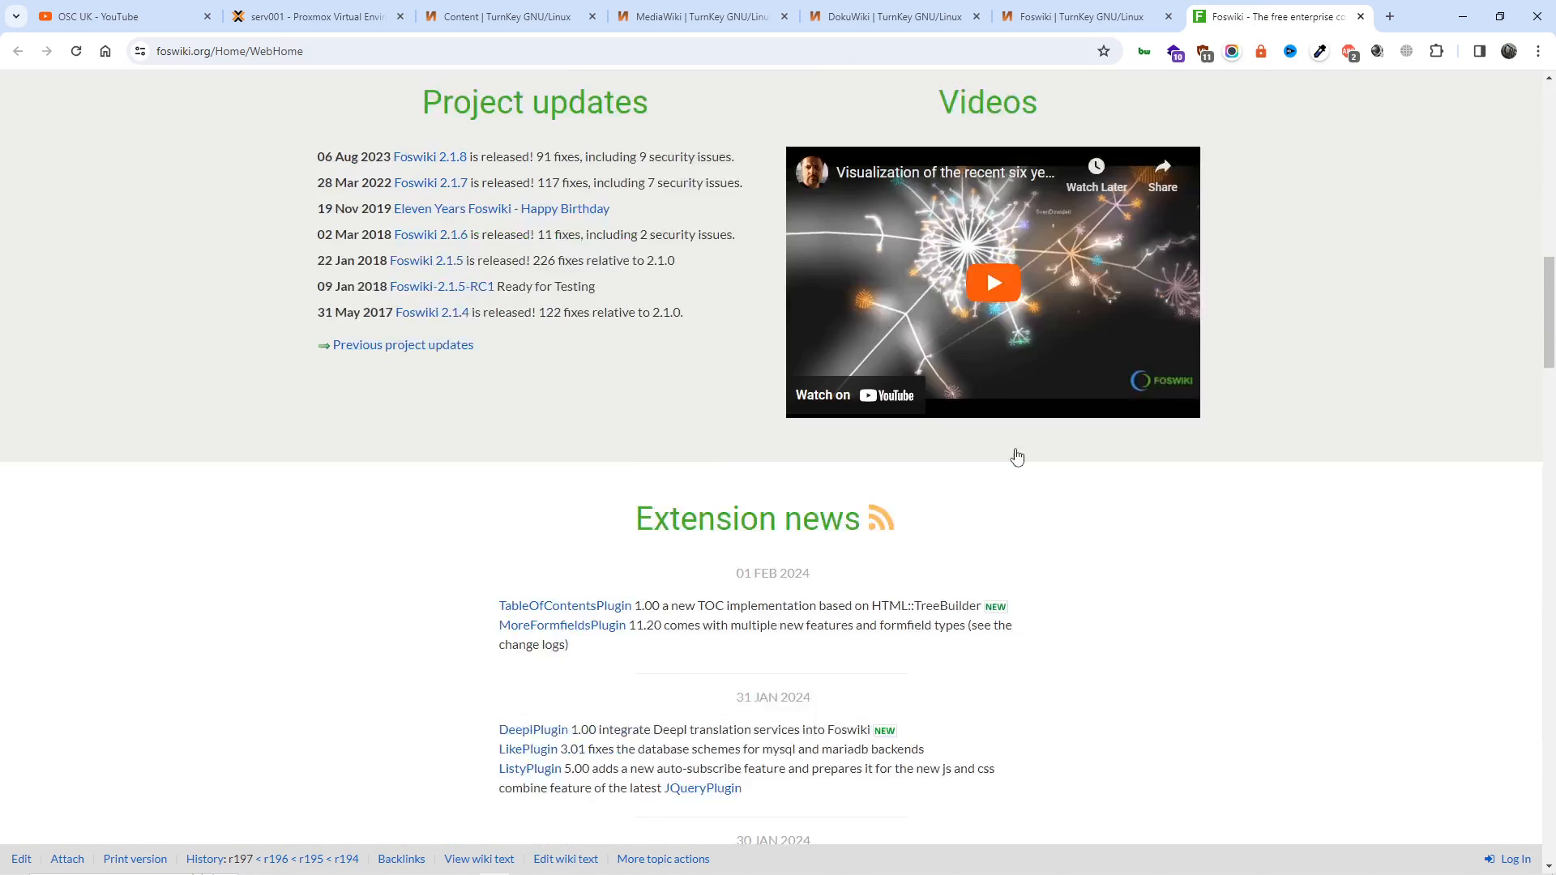
scroll(1017, 455, "down", 4)
scroll(1017, 456, "down", 4)
scroll(1018, 456, "down", 3)
scroll(1018, 457, "down", 3)
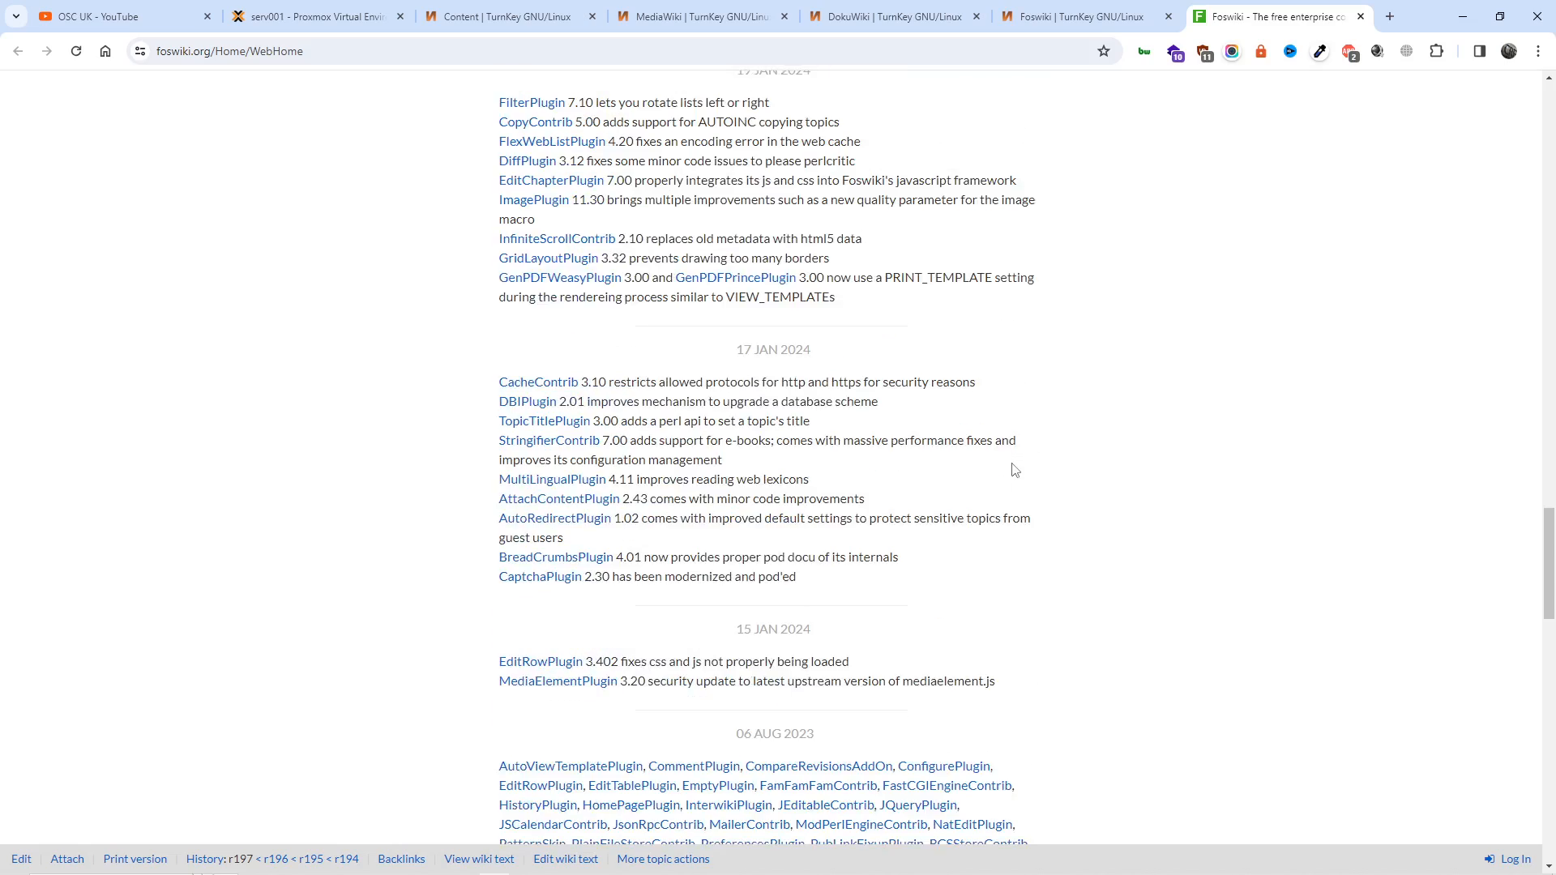
scroll(1014, 469, "down", 4)
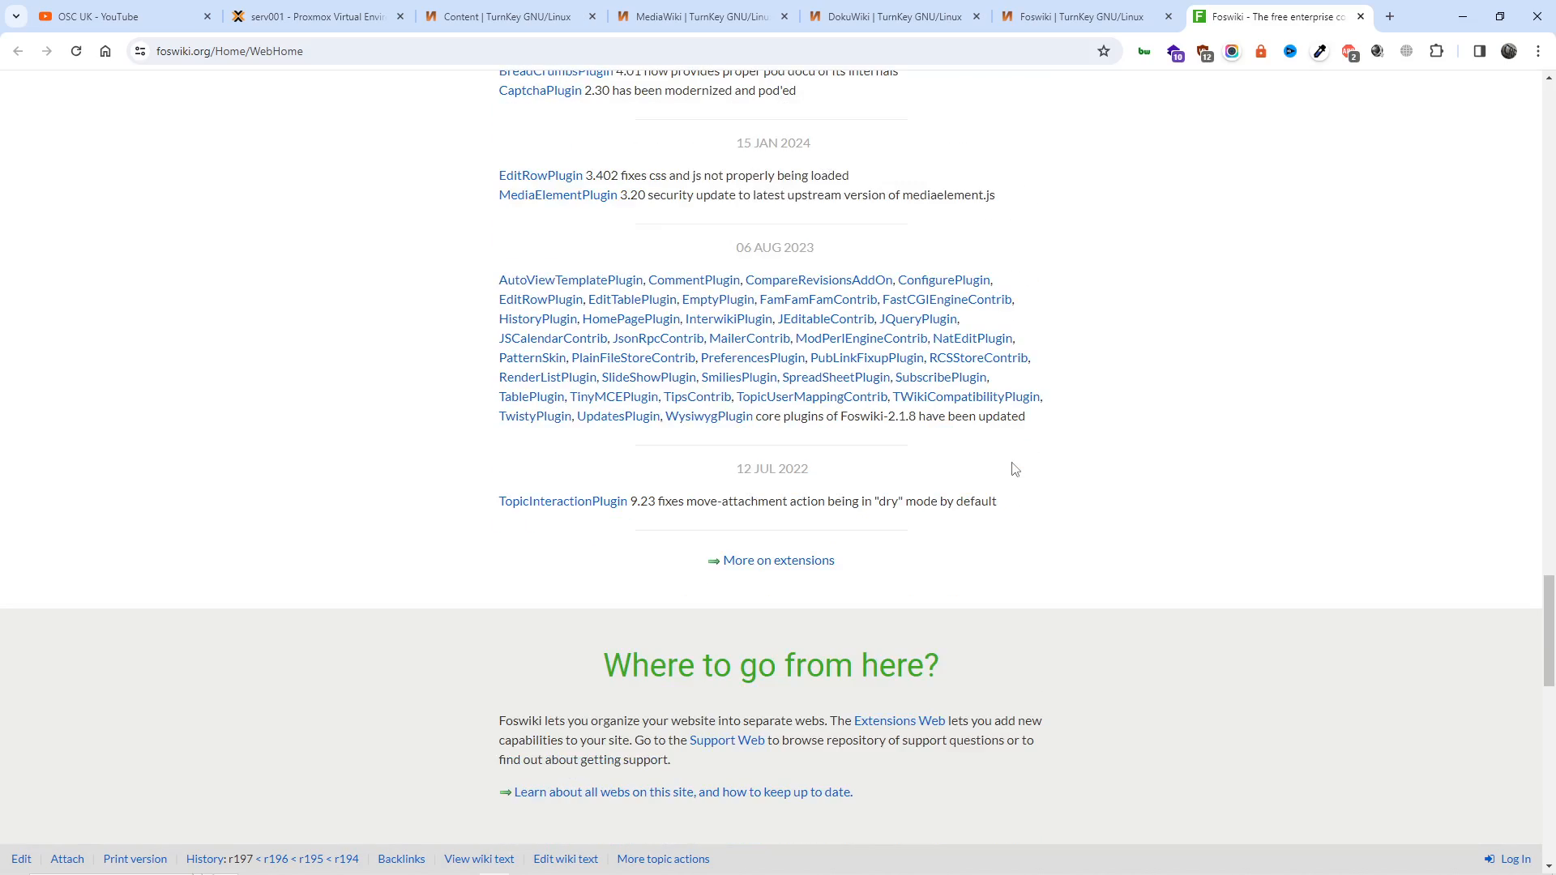
scroll(1014, 470, "up", 5)
scroll(1013, 470, "up", 4)
scroll(1014, 469, "up", 5)
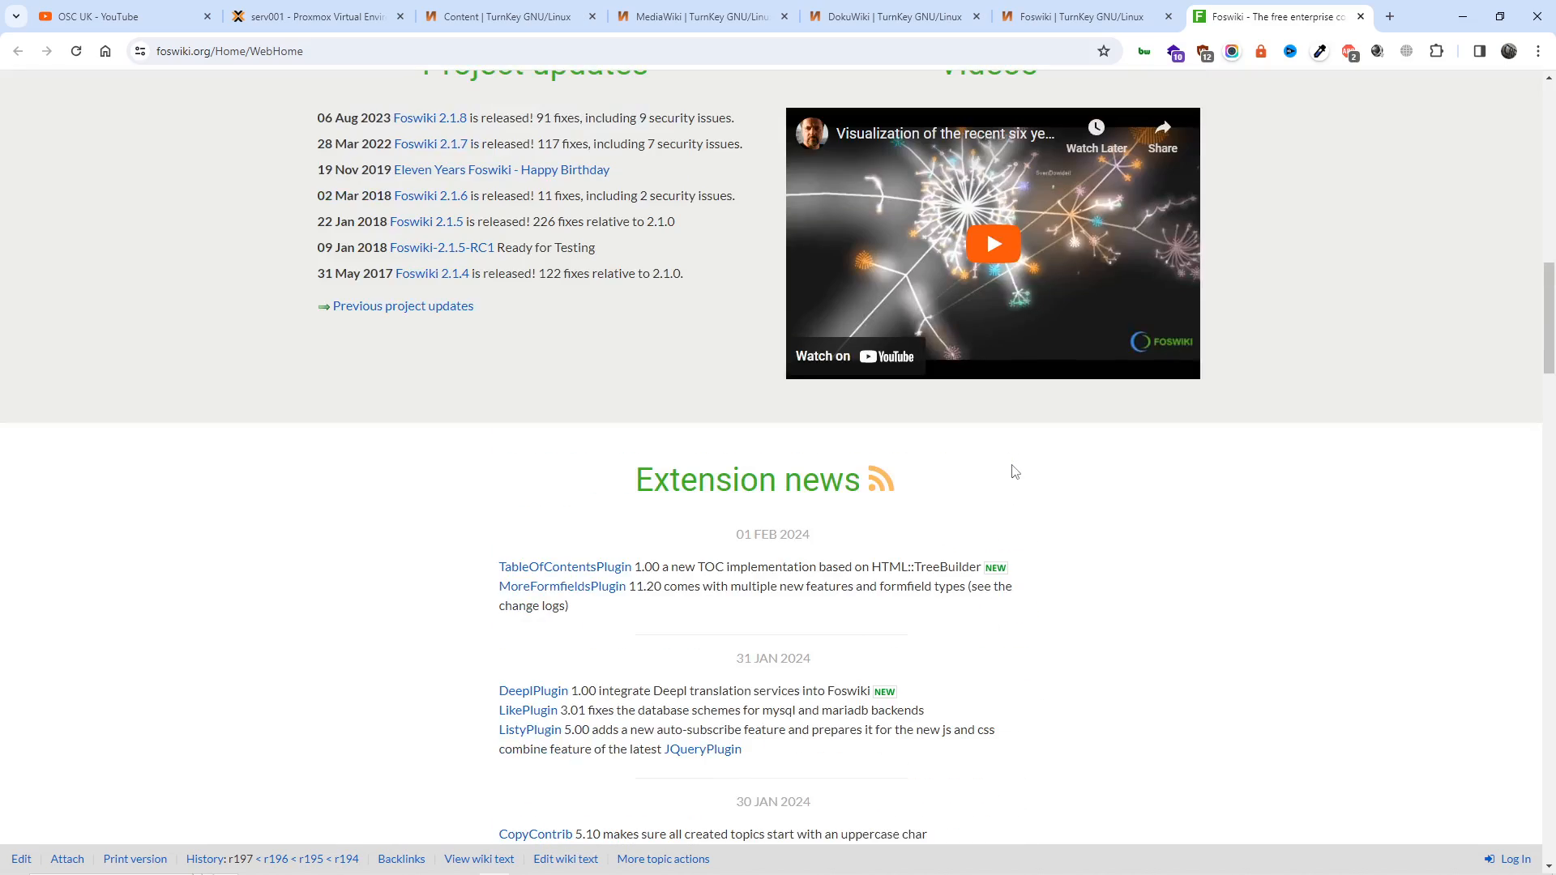
scroll(1013, 472, "up", 4)
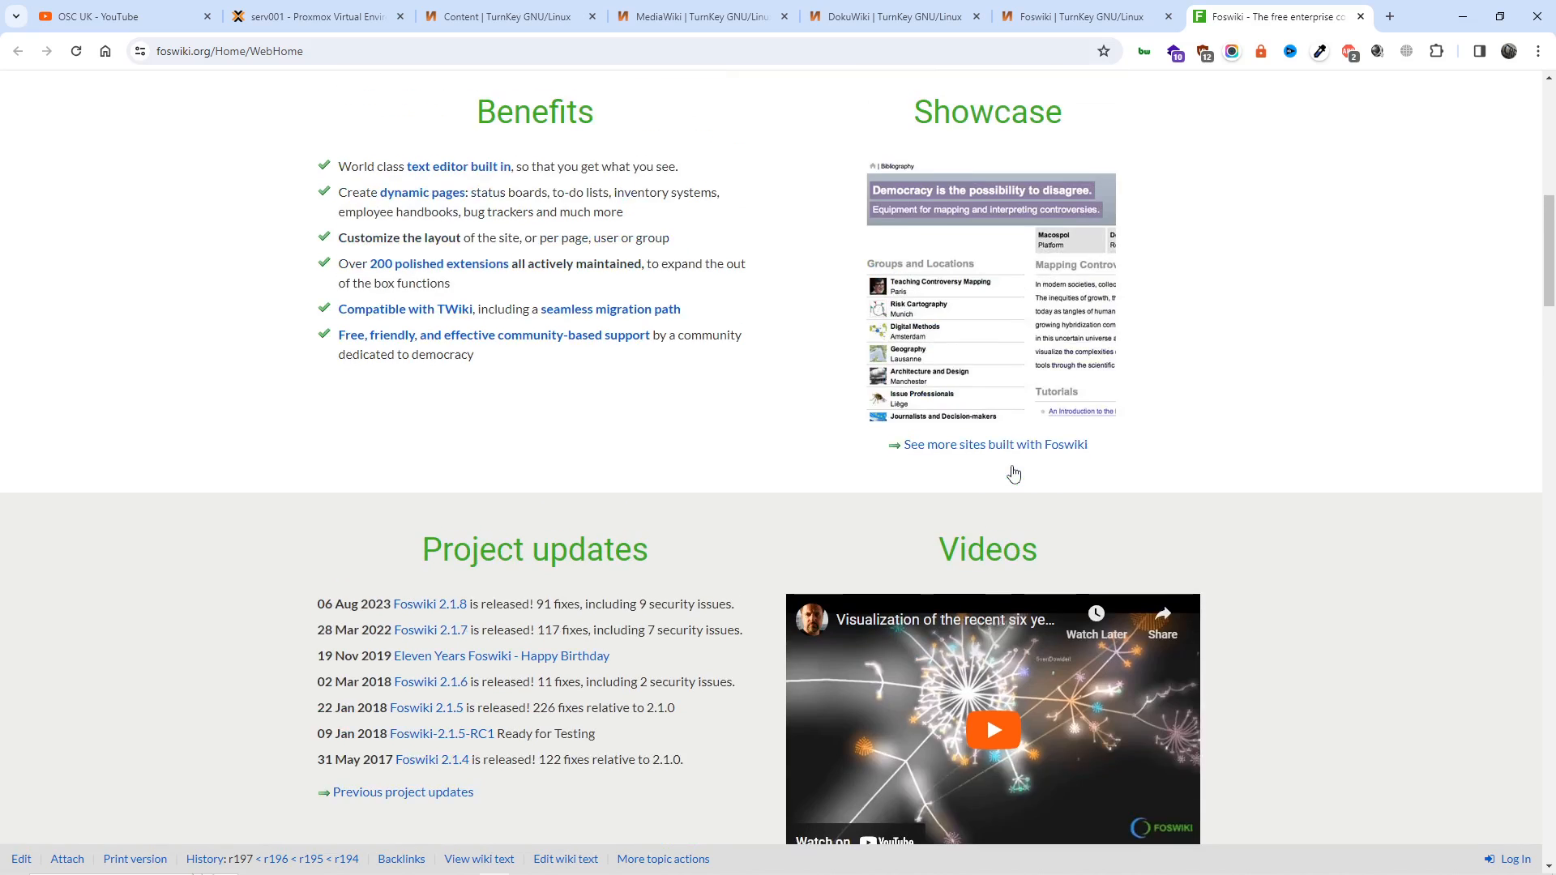
scroll(1014, 472, "up", 4)
scroll(1013, 471, "up", 4)
left_click(1014, 472)
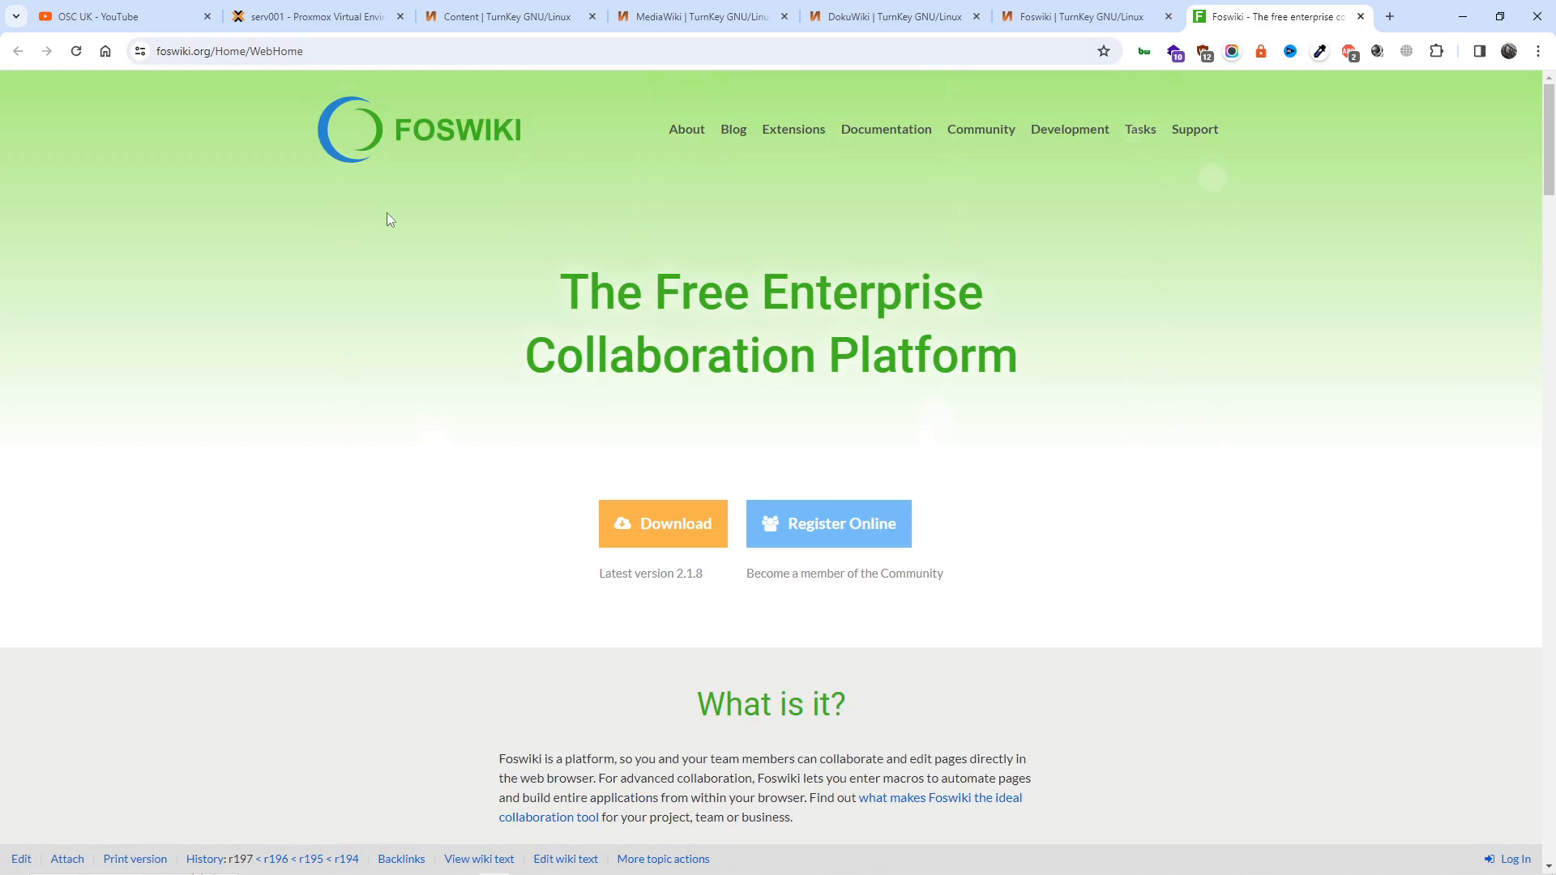
left_click(769, 135)
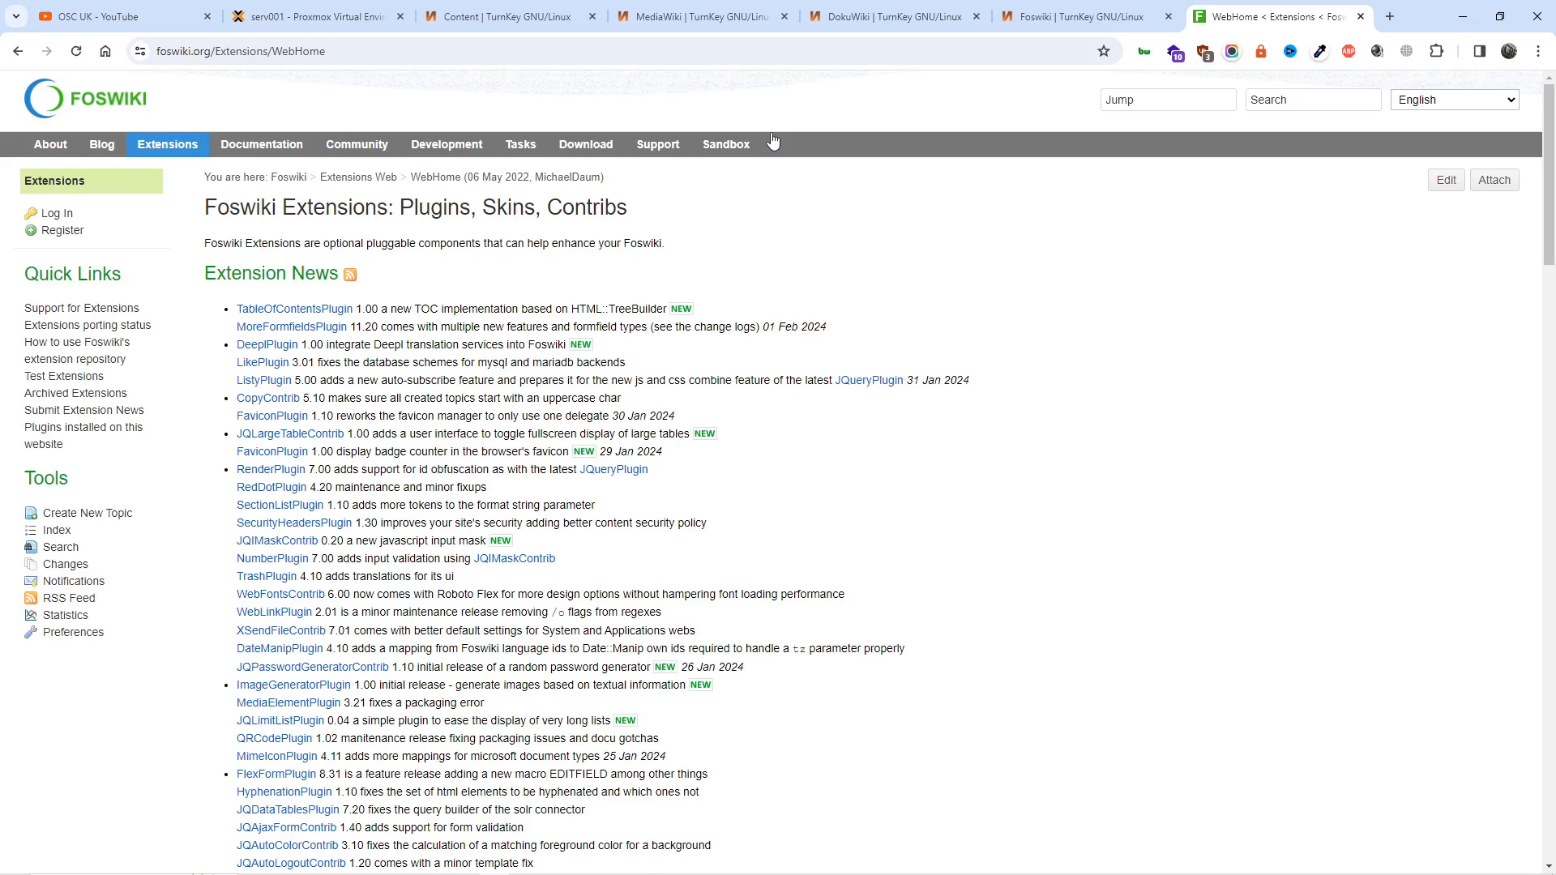
scroll(730, 302, "down", 5)
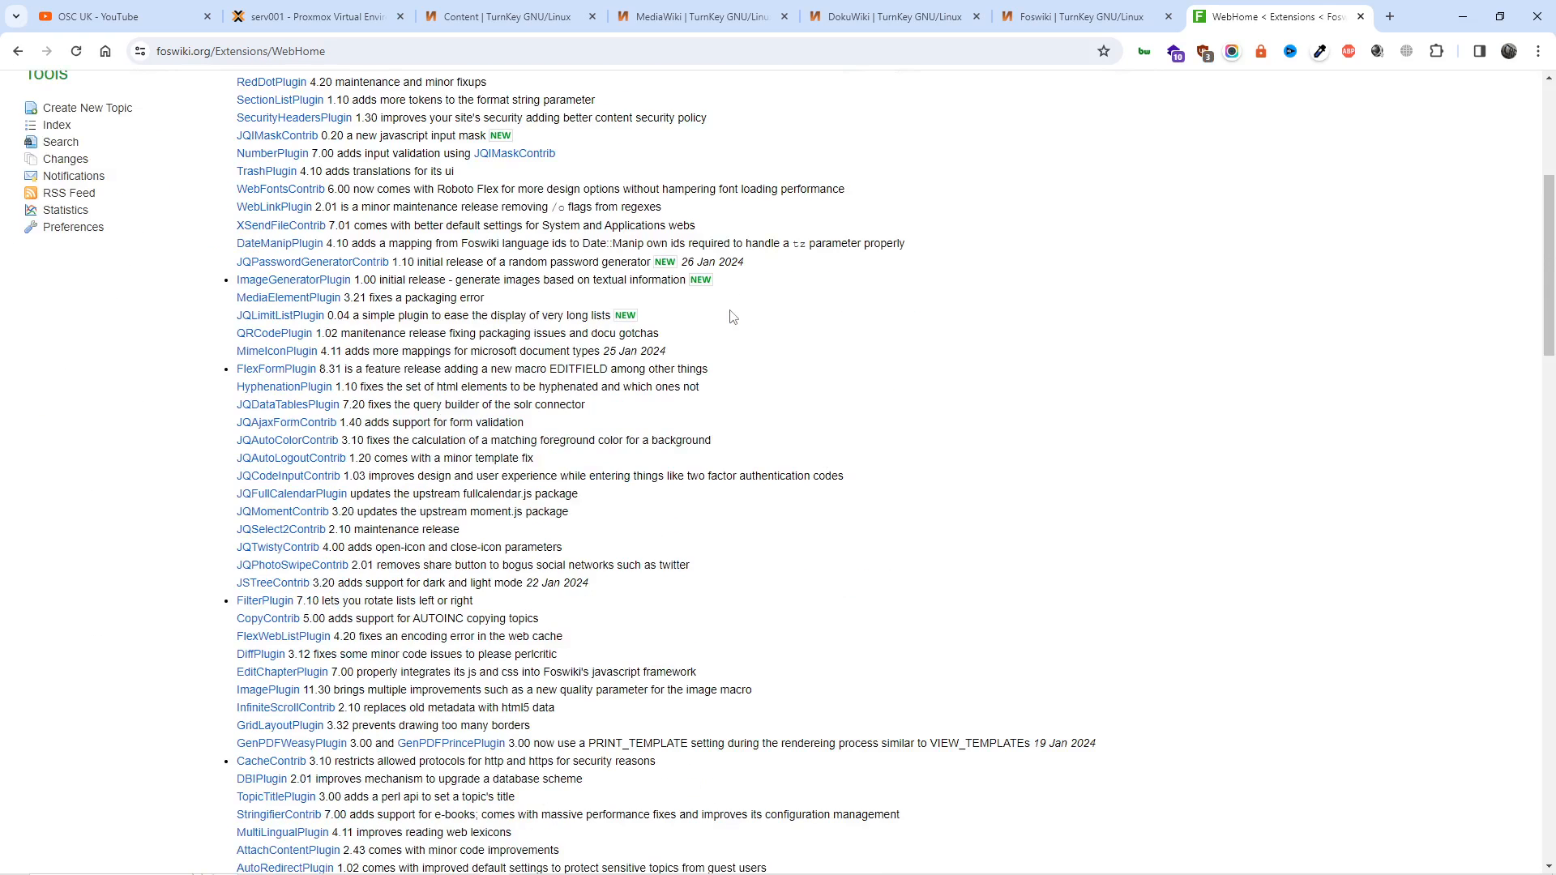
scroll(729, 311, "up", 5)
scroll(730, 319, "up", 1)
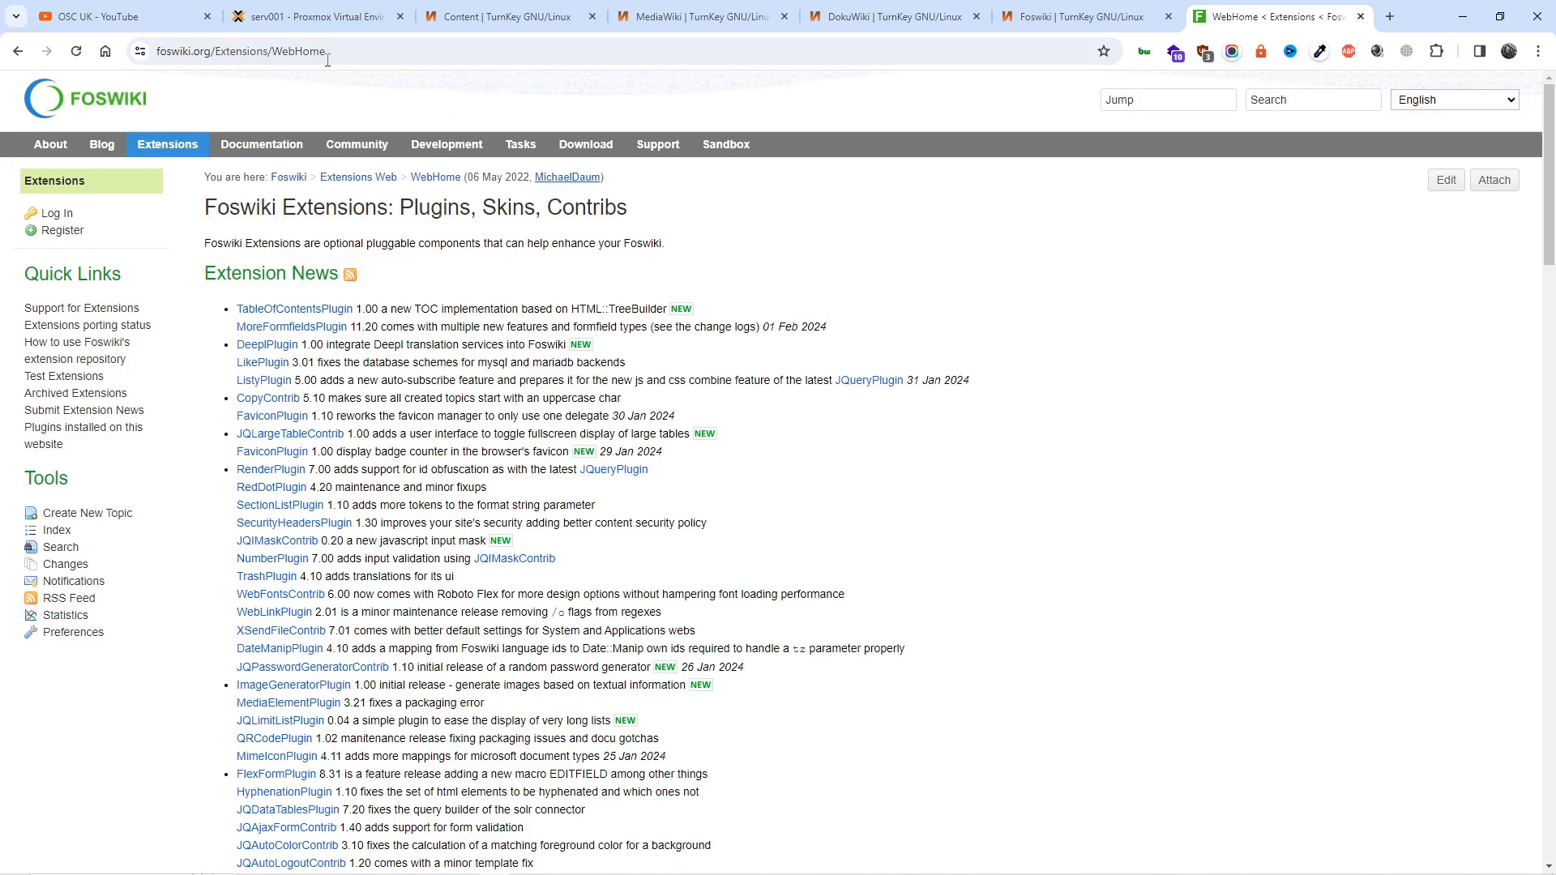
- Close the DokuWiki and both Foswiki tabs
left_click(18, 51)
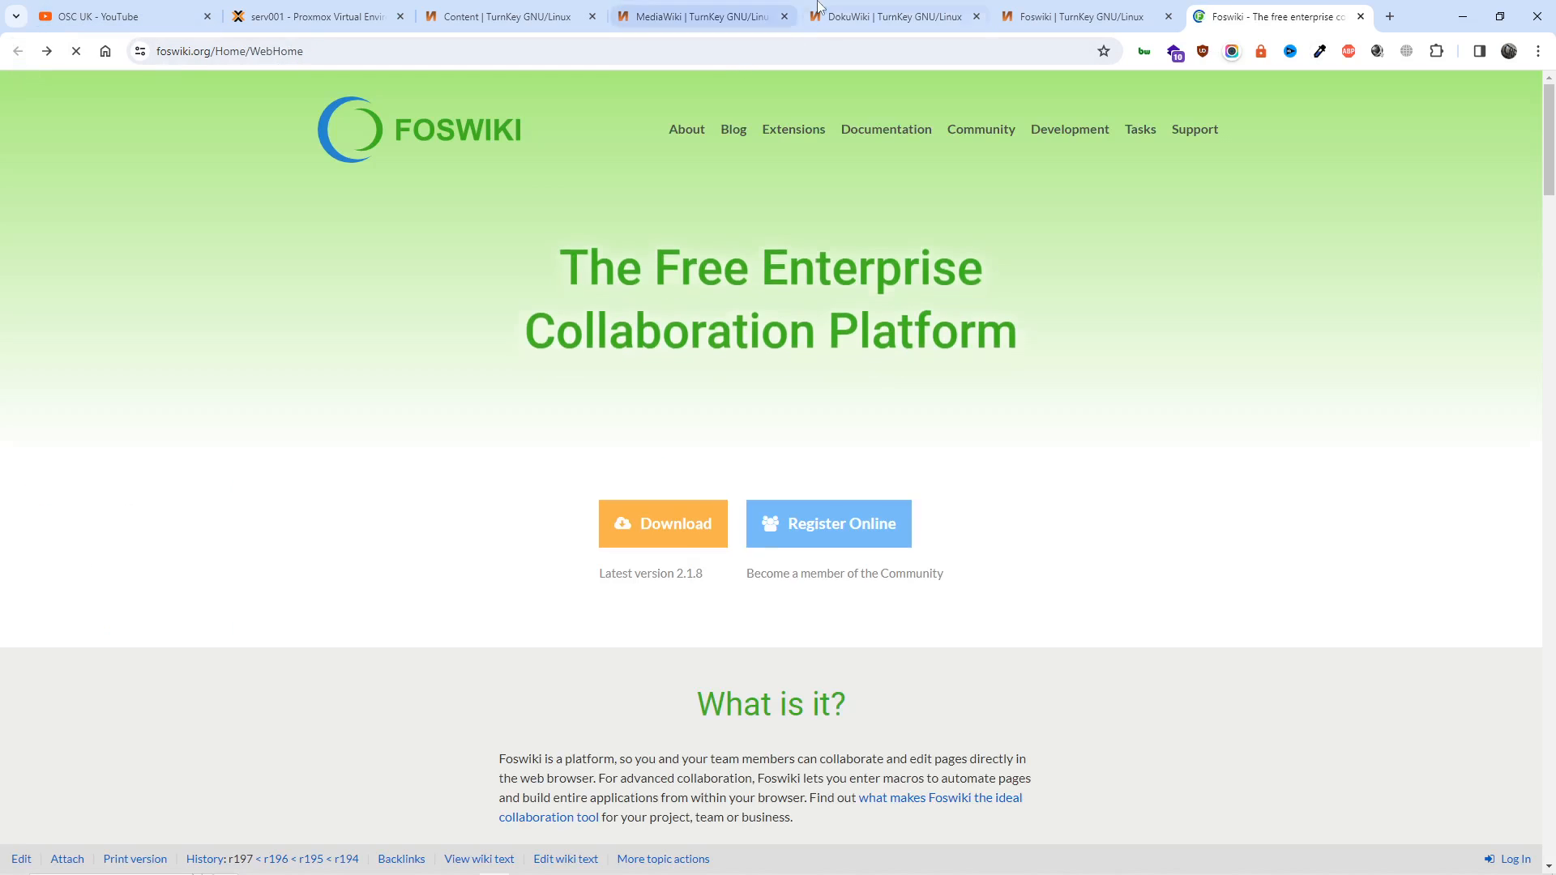
left_click(816, 10)
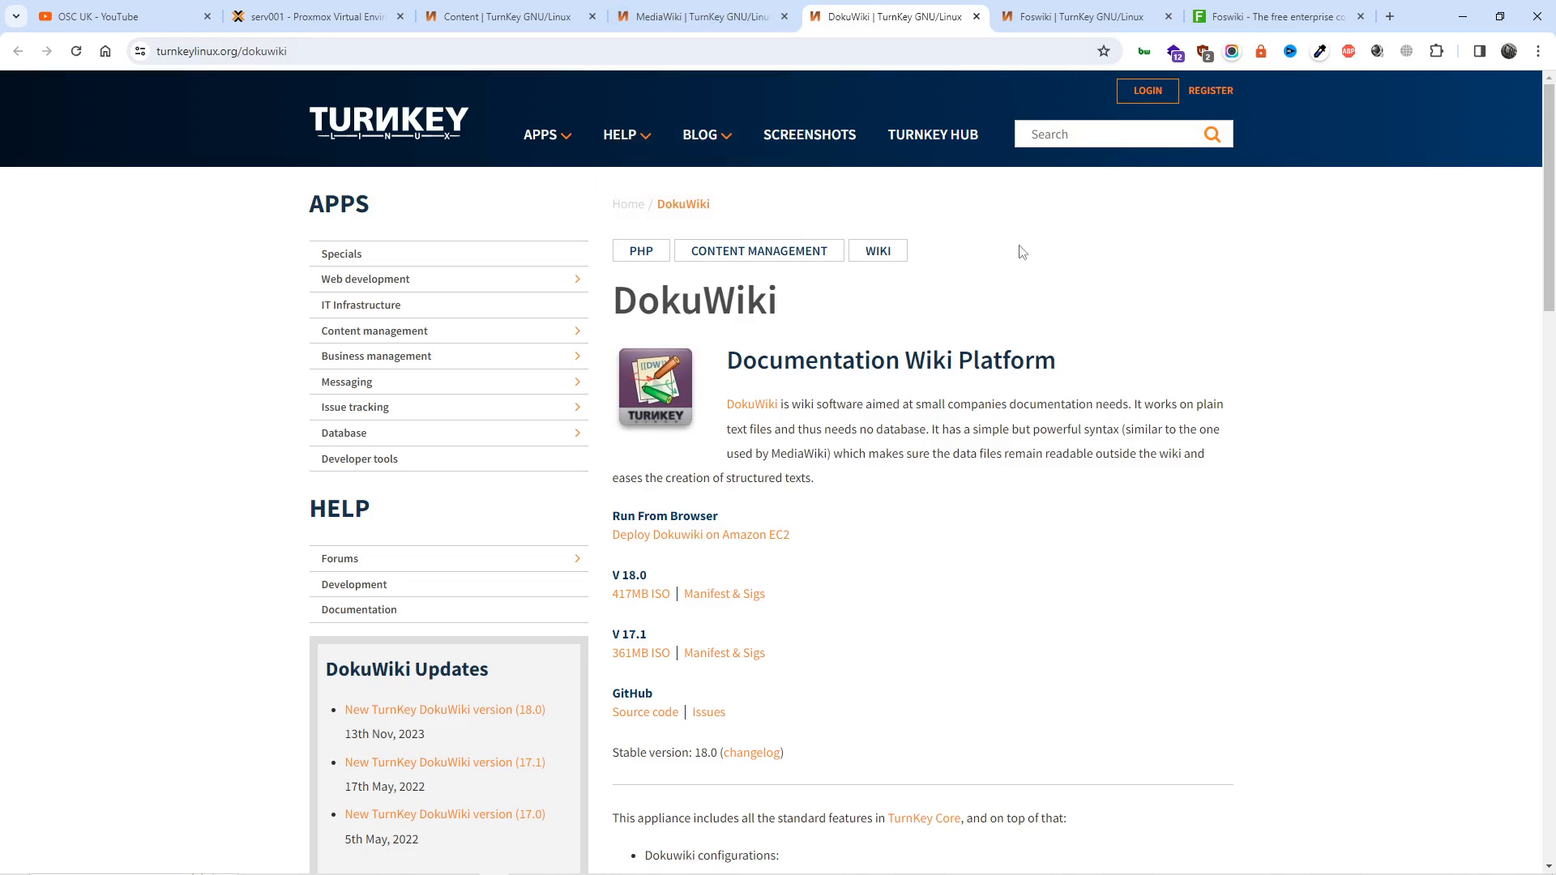
left_click(976, 17)
left_click(976, 16)
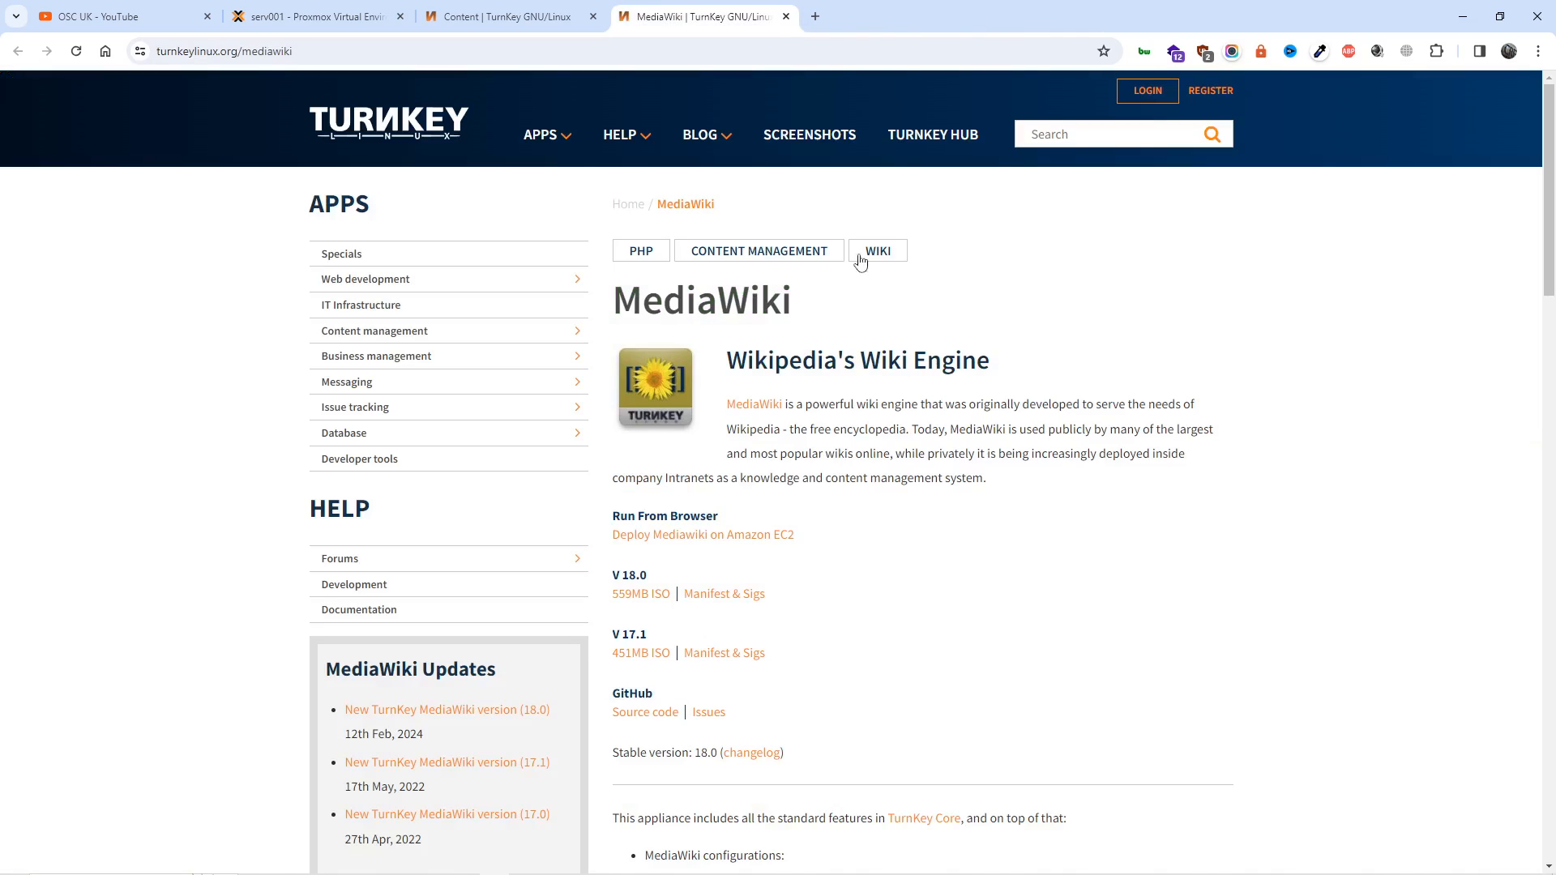
- Close the wiki search results tab and switch back to Proxmox
left_click(504, 15)
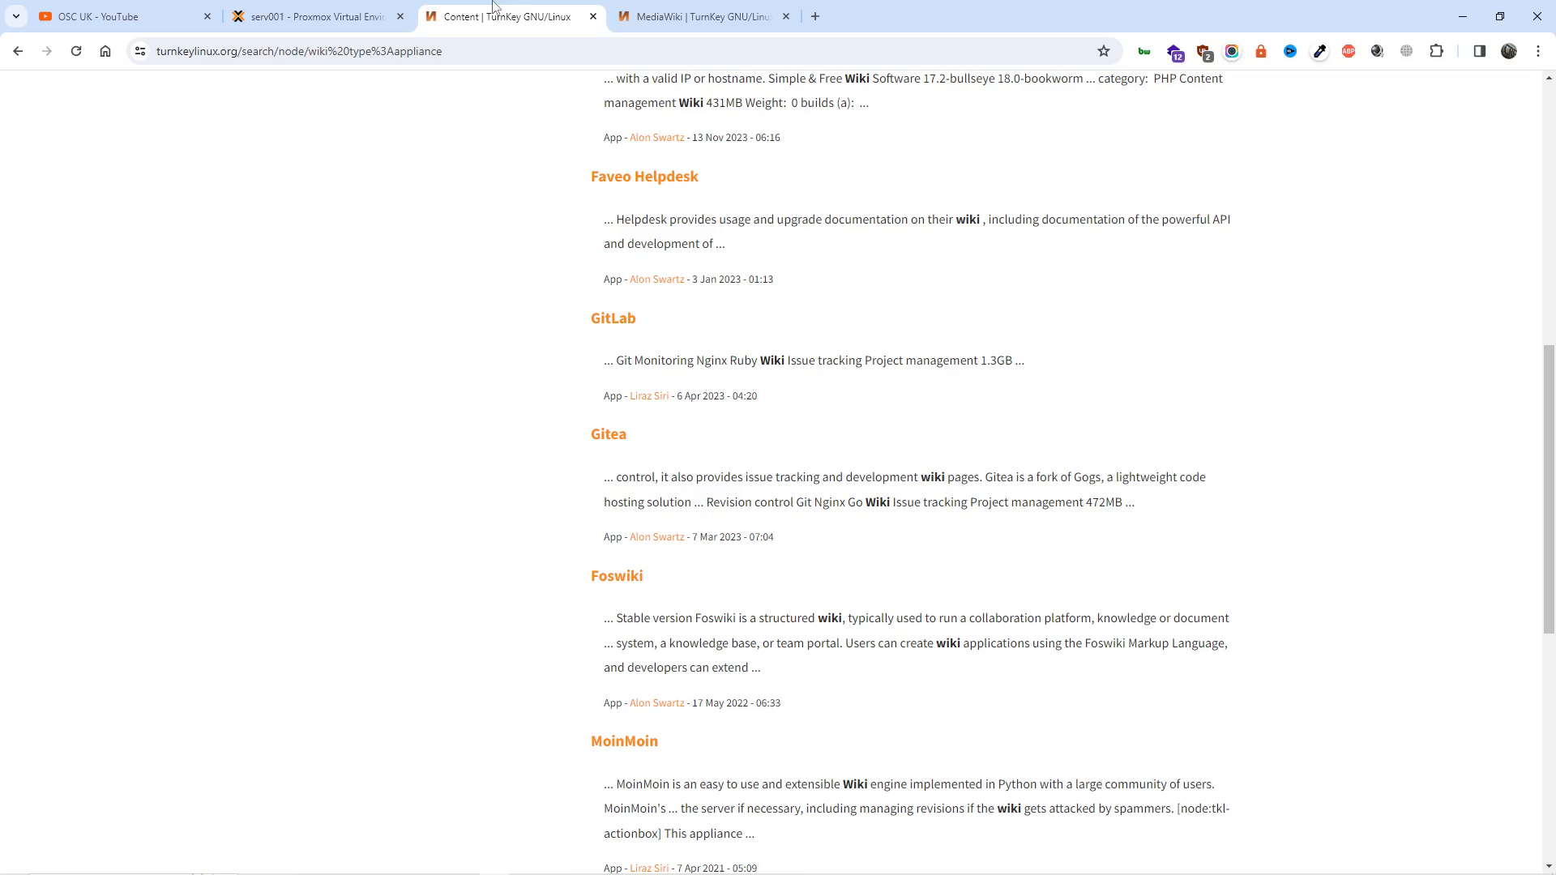
left_click(593, 16)
left_click(309, 17)
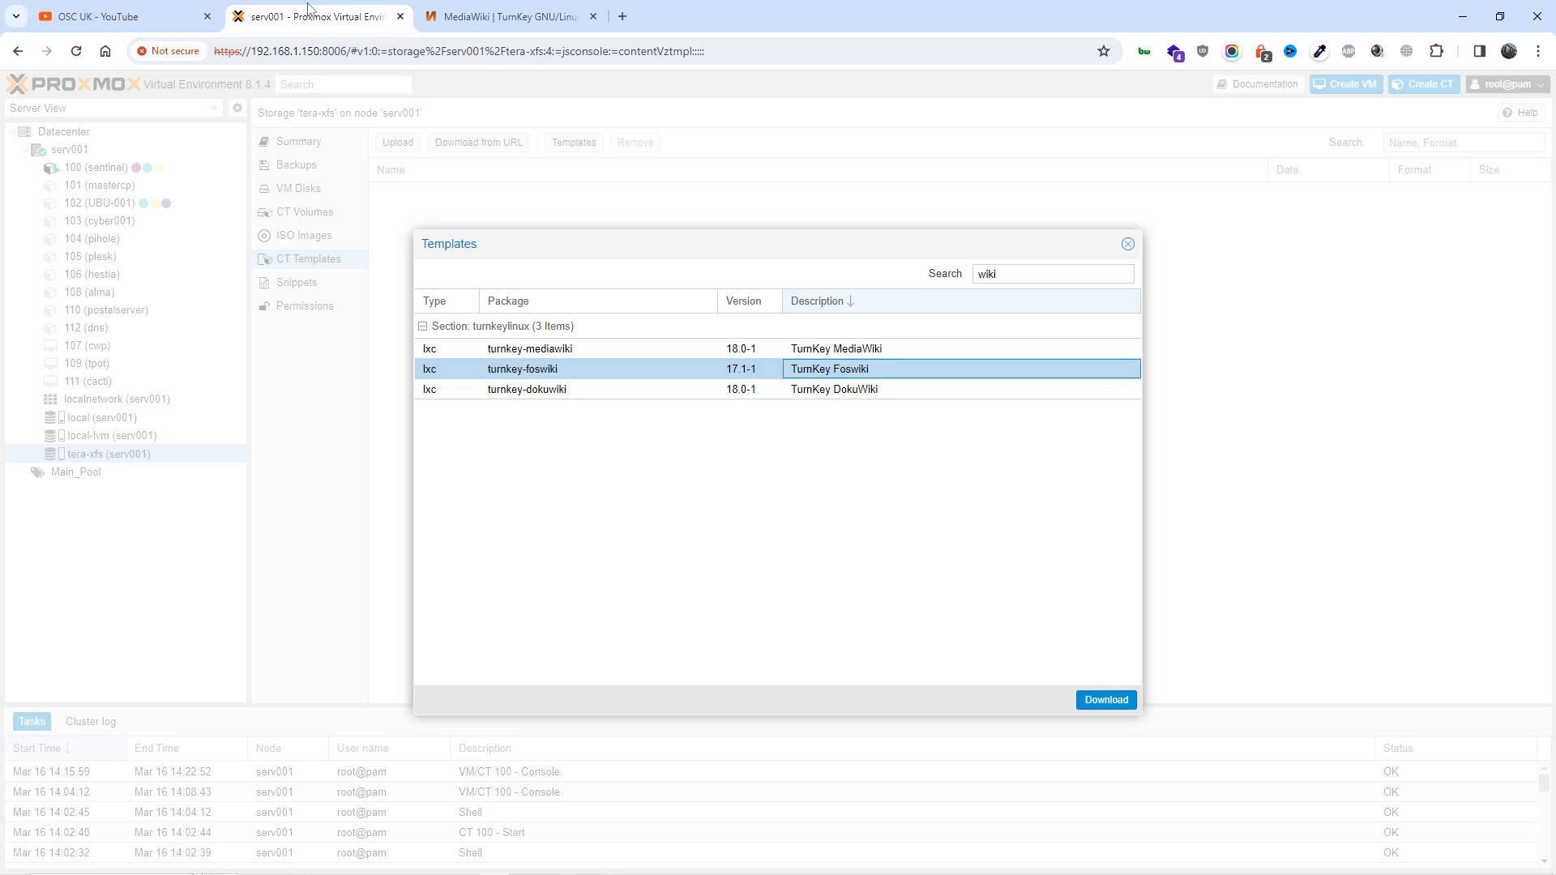
- Download the turnkey-mediawiki 18.0-1 container template to tera-xfs storage
left_click(576, 352)
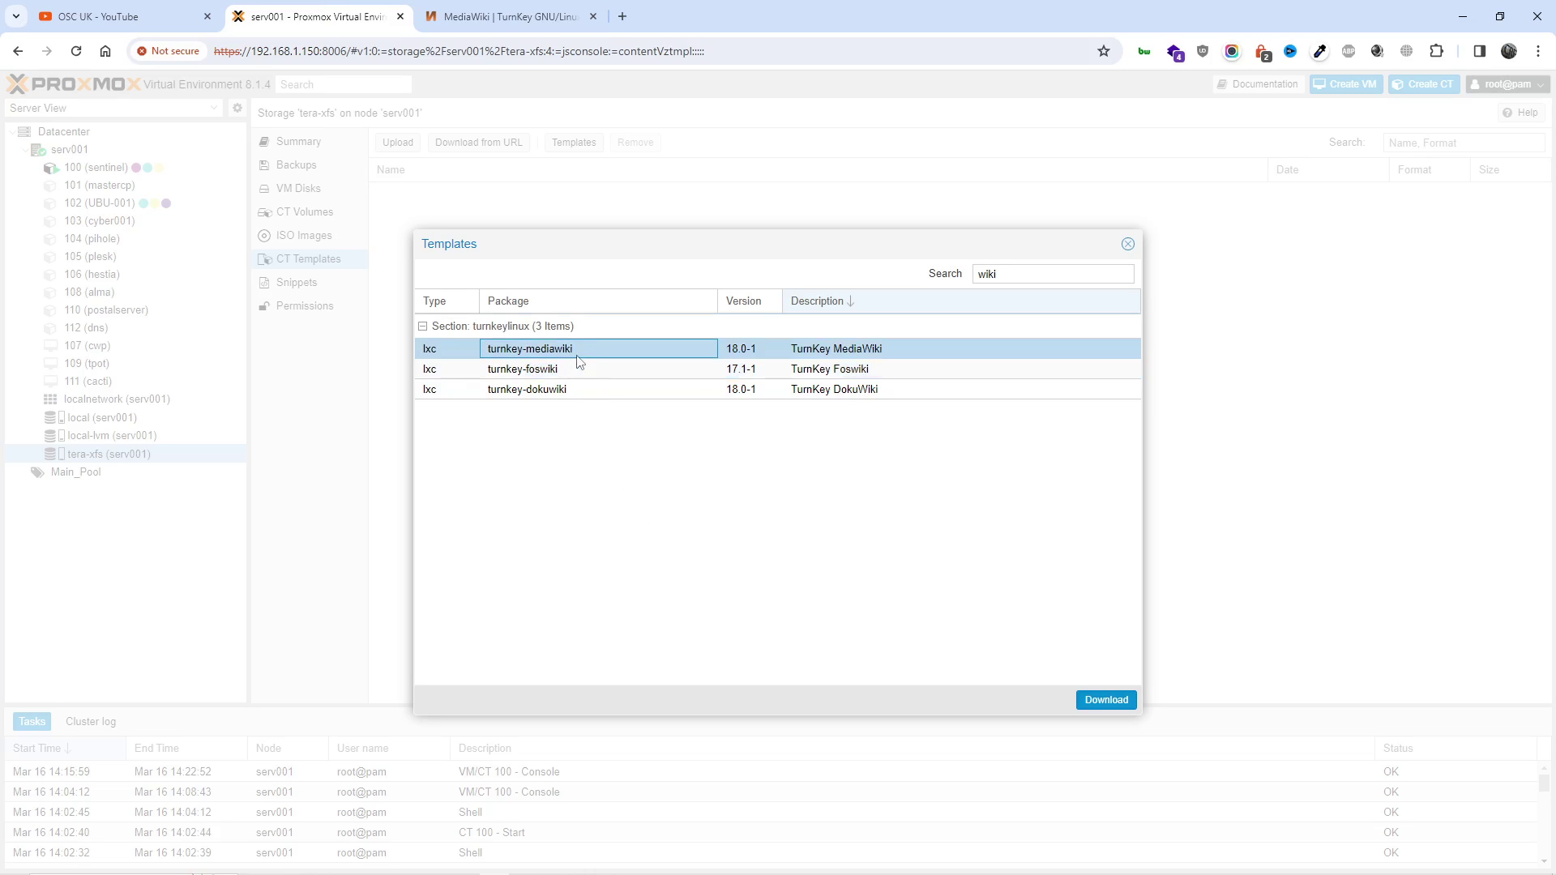
left_click(1101, 702)
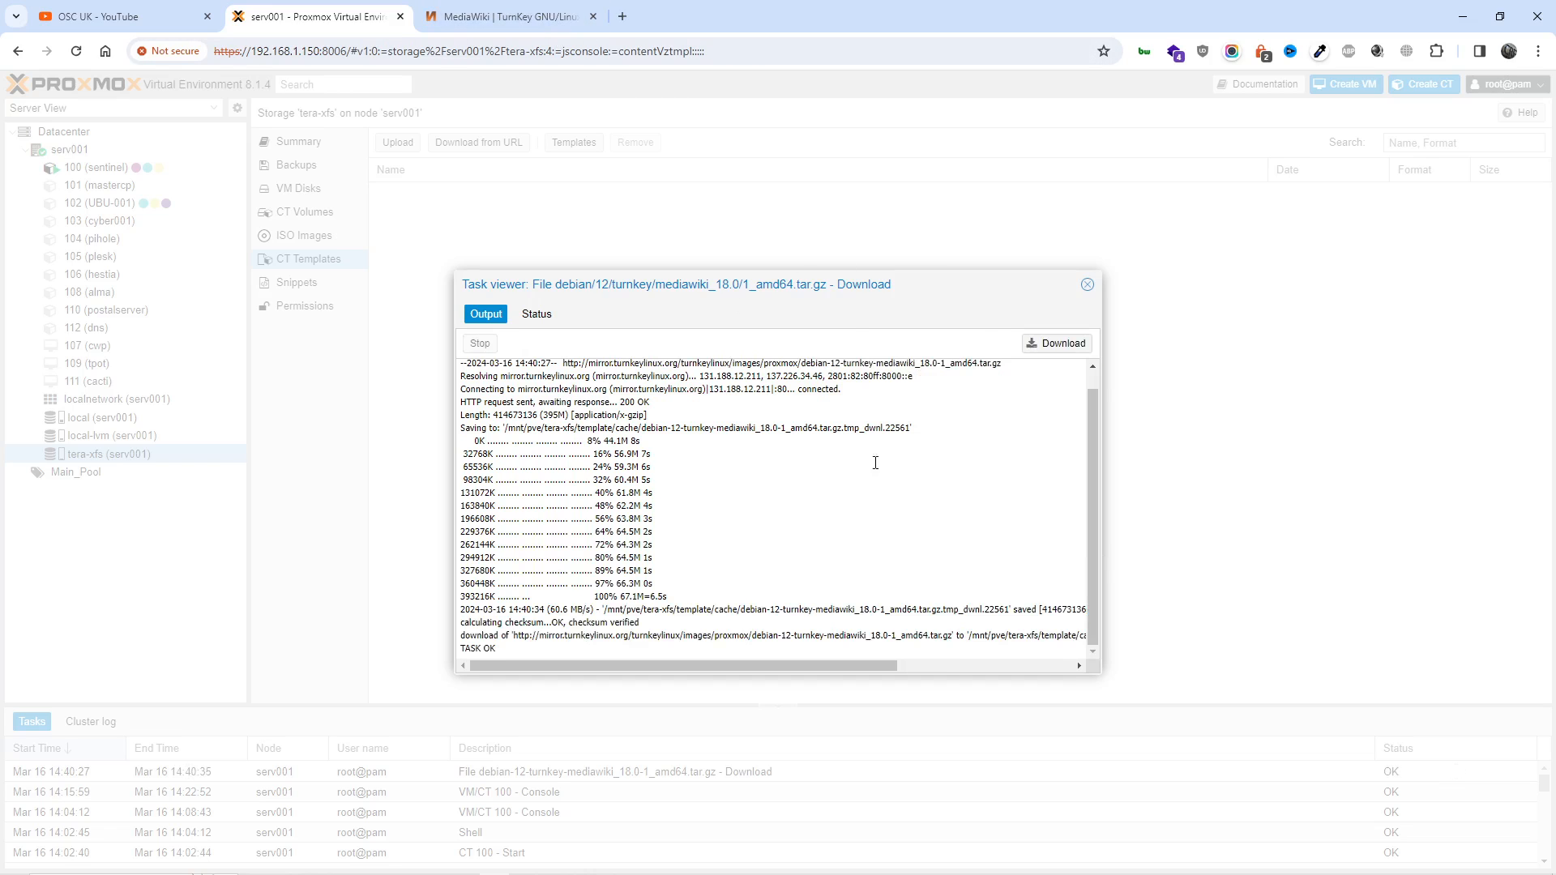
- Review the TurnKey MediaWiki page's usage and administration login details
left_click(498, 16)
scroll(852, 487, "down", 5)
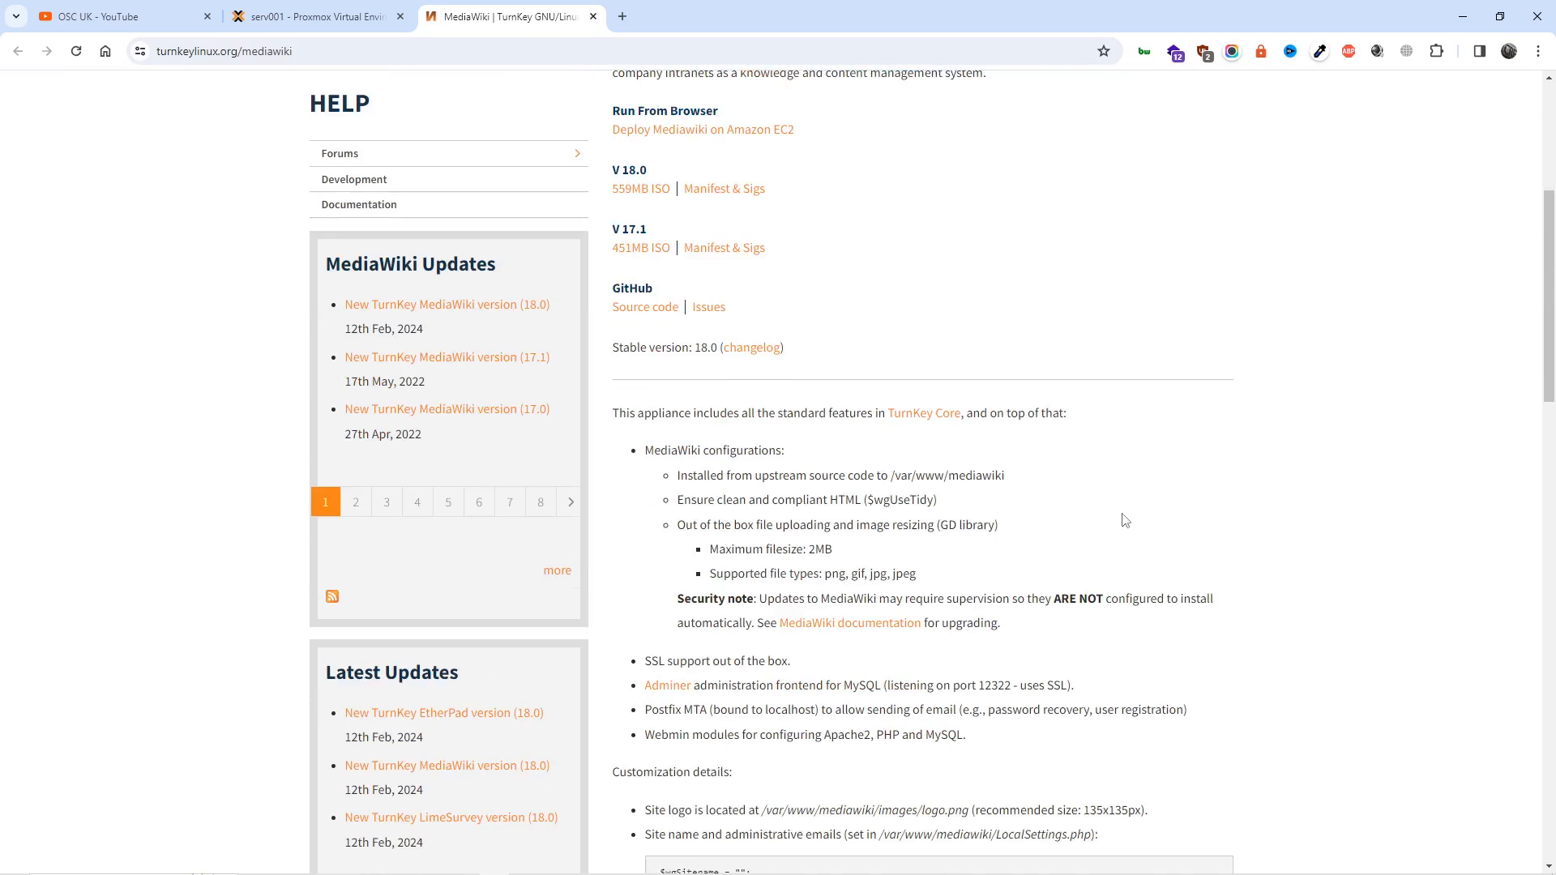
scroll(1123, 519, "down", 3)
scroll(1123, 519, "down", 2)
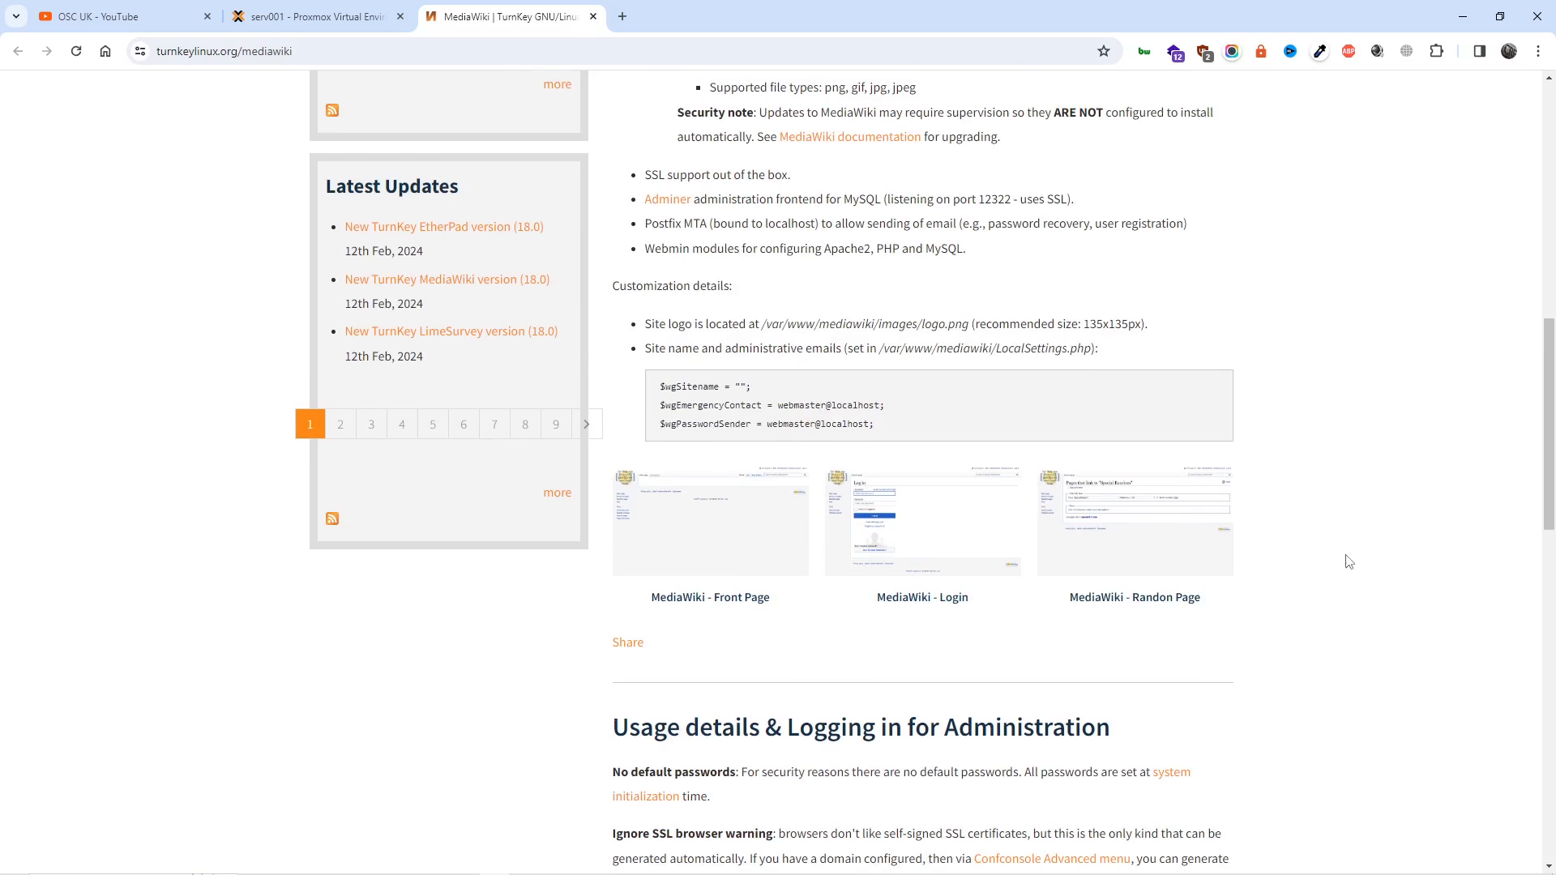
scroll(1353, 555, "down", 3)
scroll(1353, 556, "down", 2)
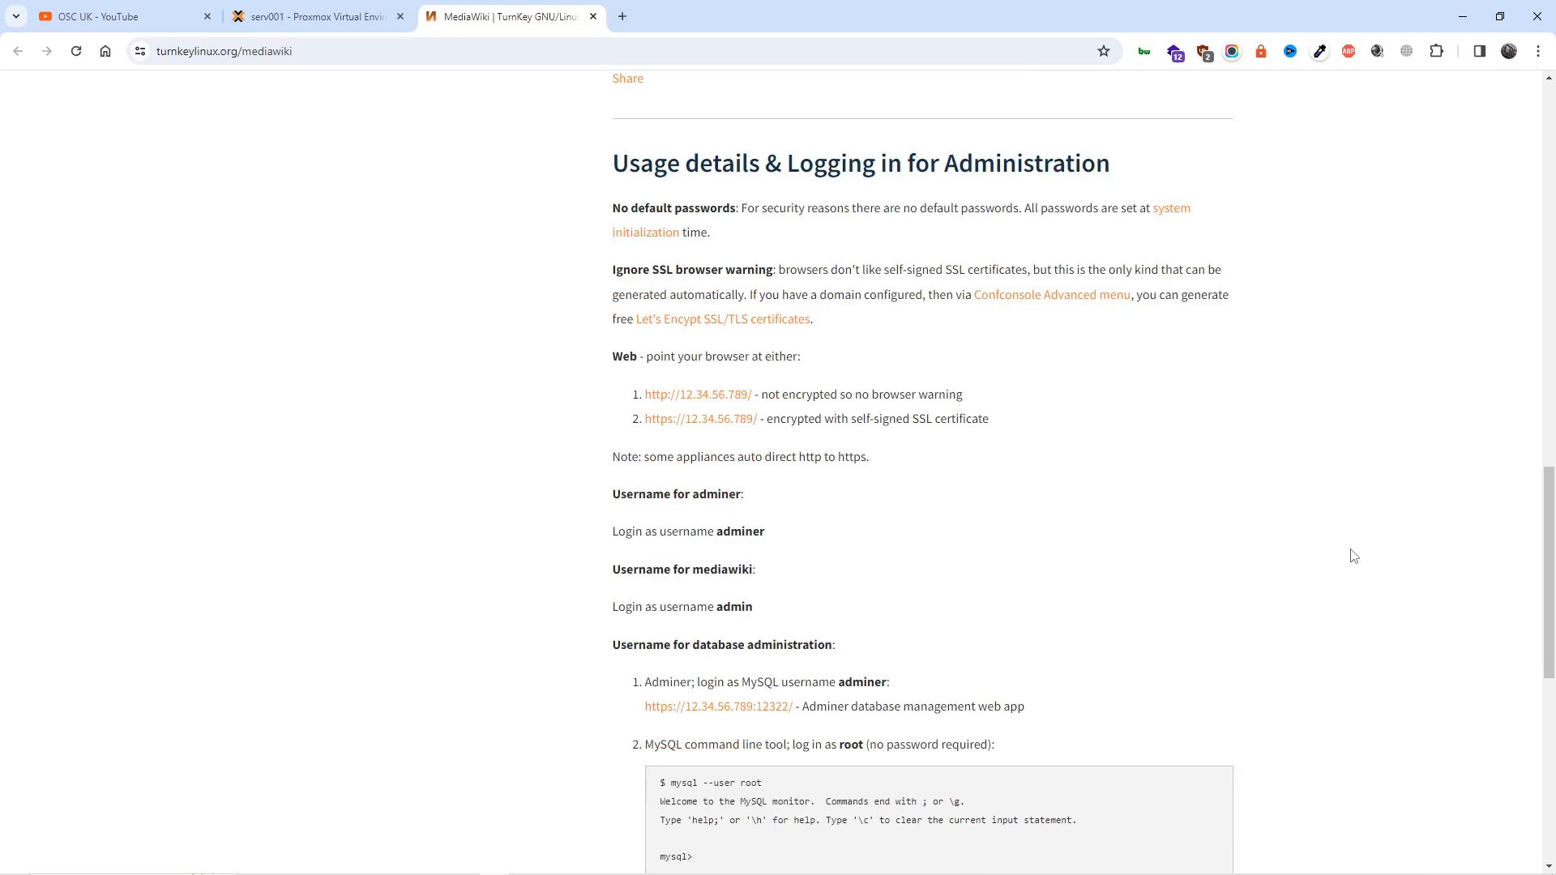
scroll(1353, 556, "down", 2)
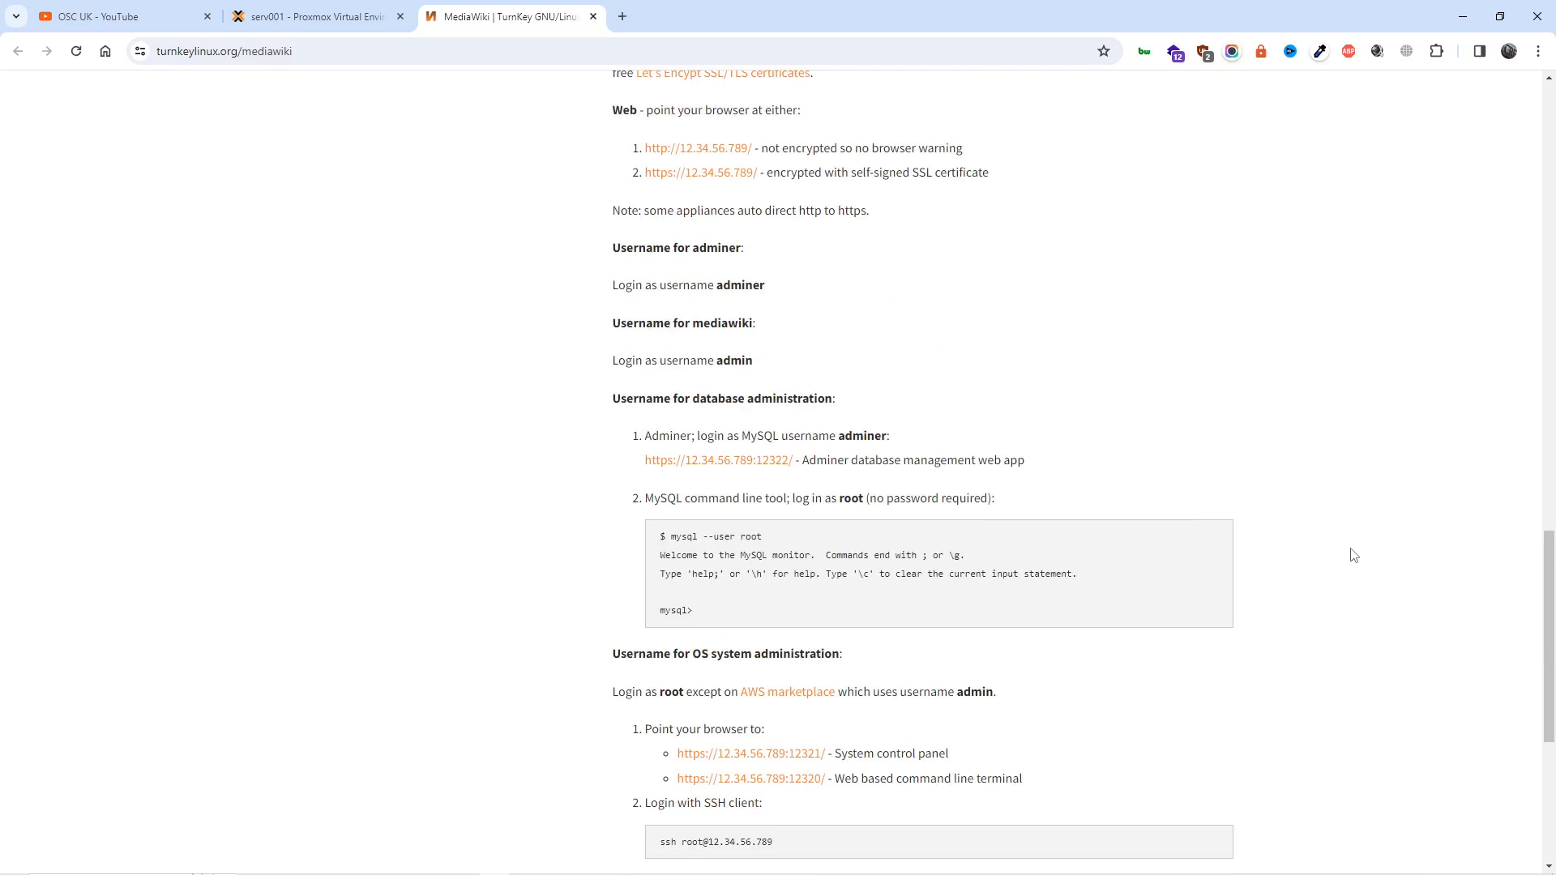
scroll(1352, 556, "down", 3)
scroll(1353, 555, "up", 2)
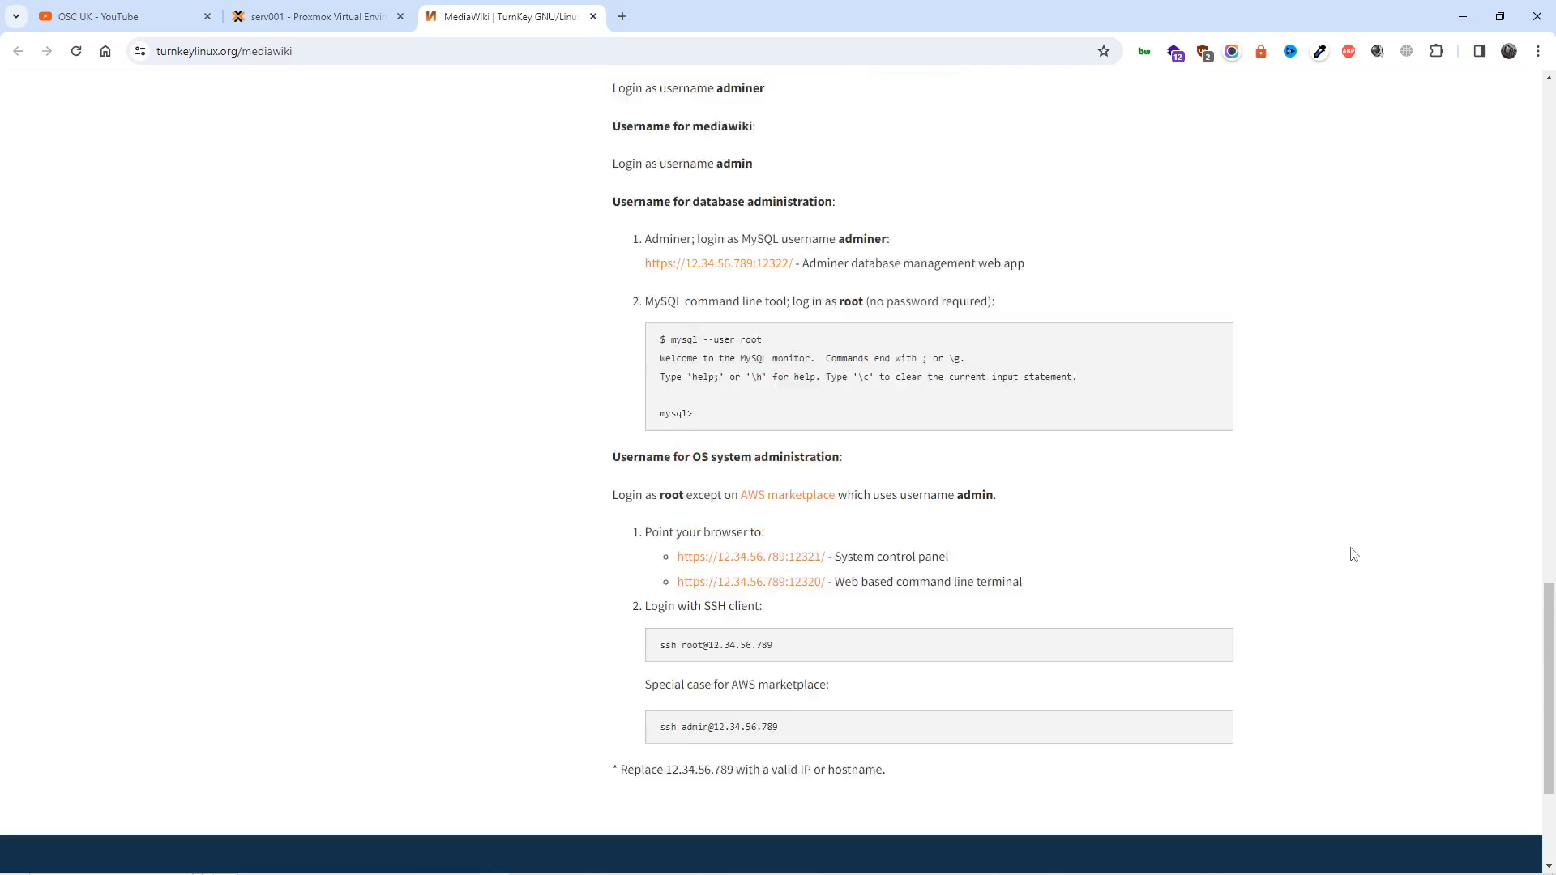
scroll(1353, 556, "up", 2)
scroll(1353, 556, "down", 1)
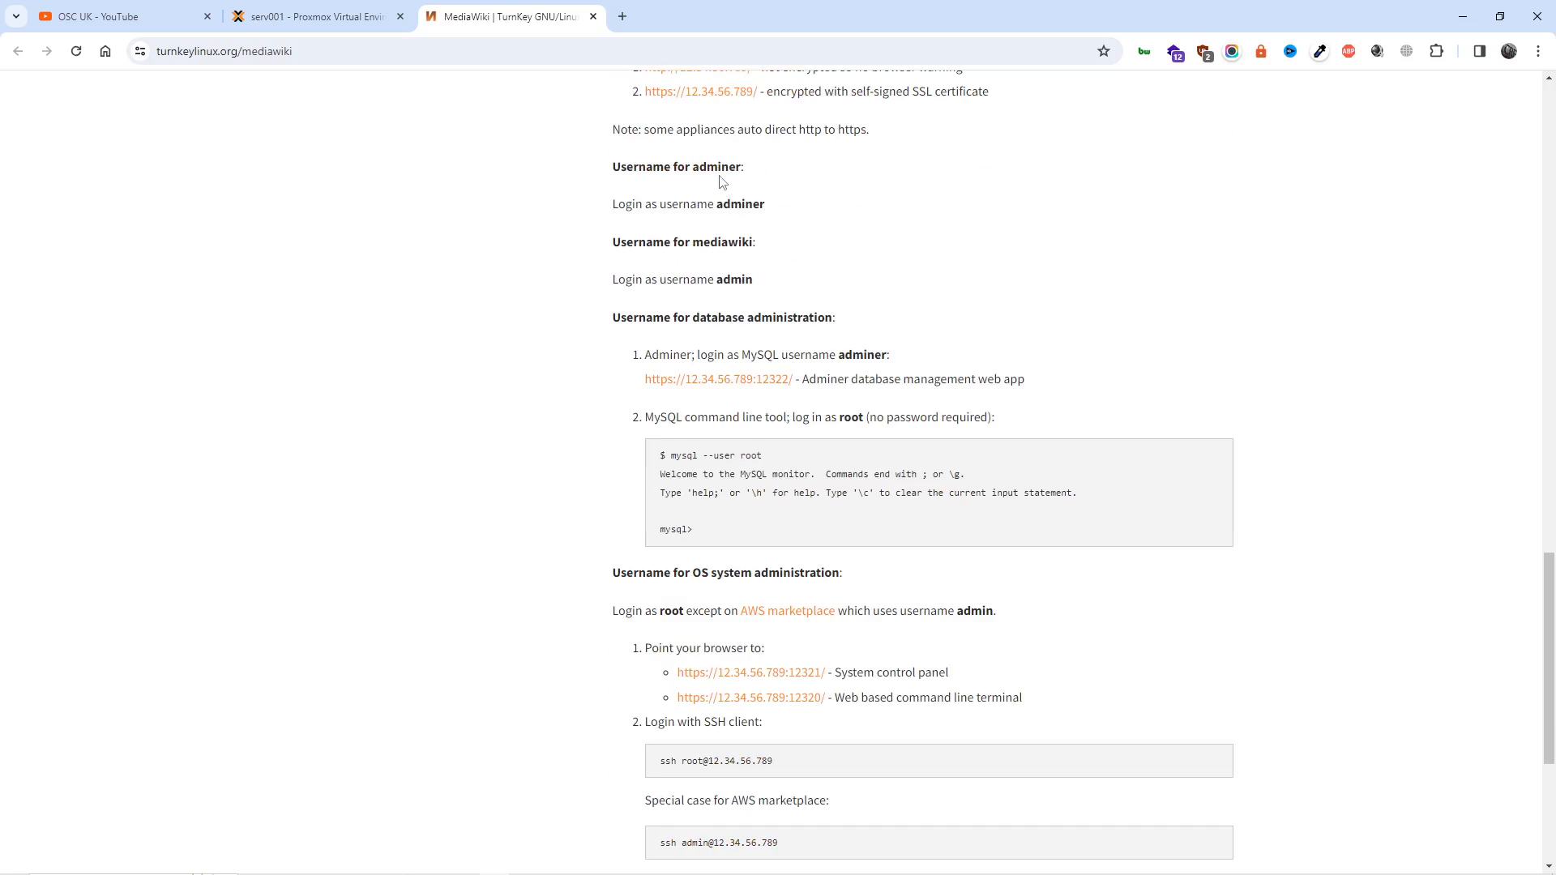
scroll(959, 374, "up", 2)
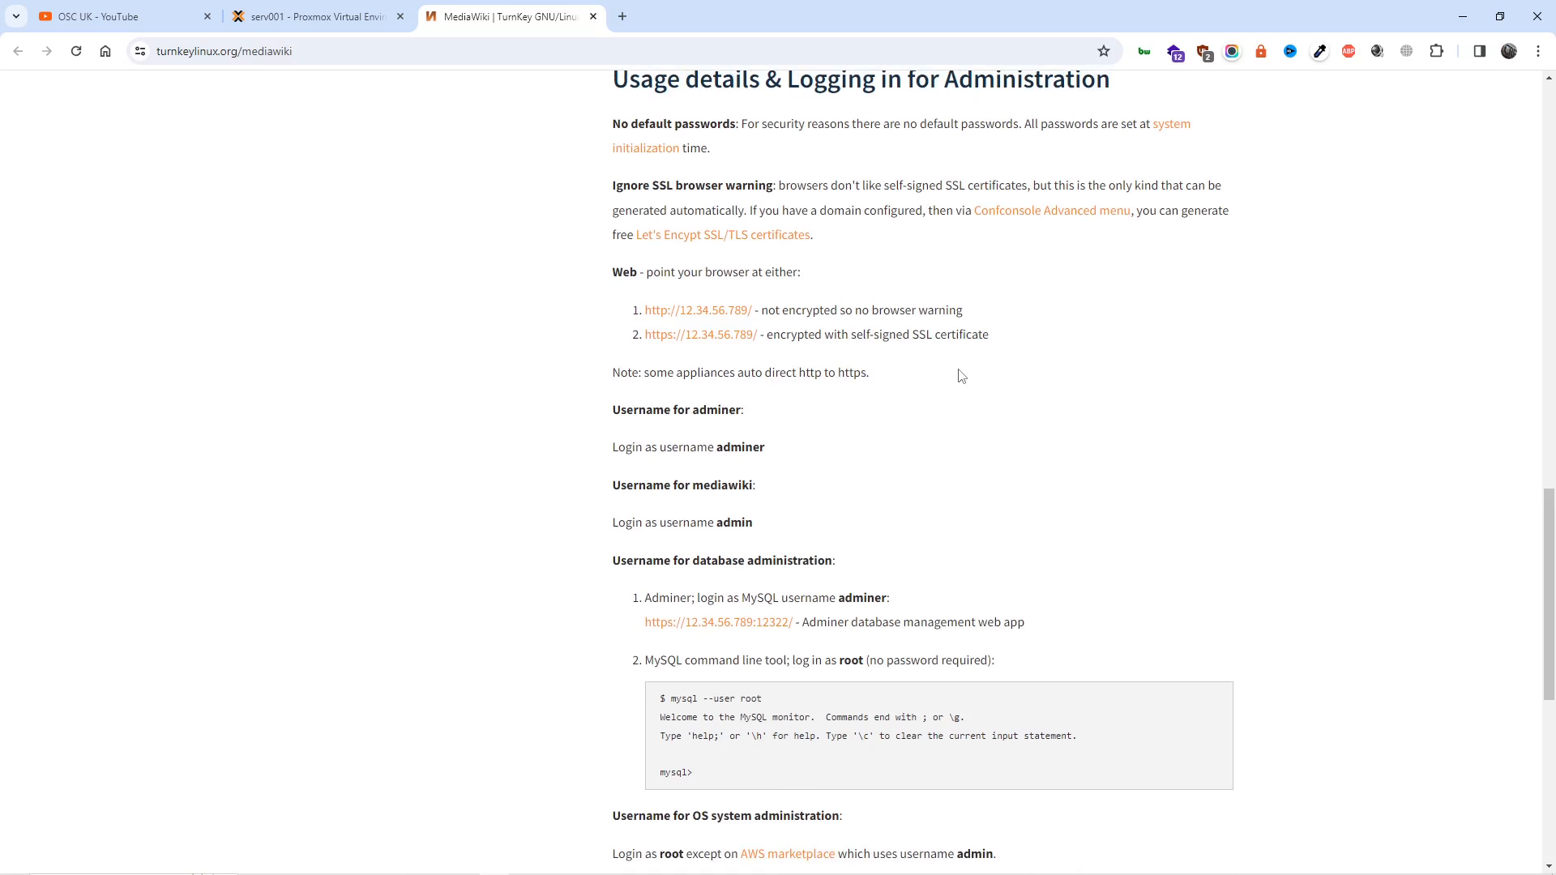
scroll(959, 375, "up", 2)
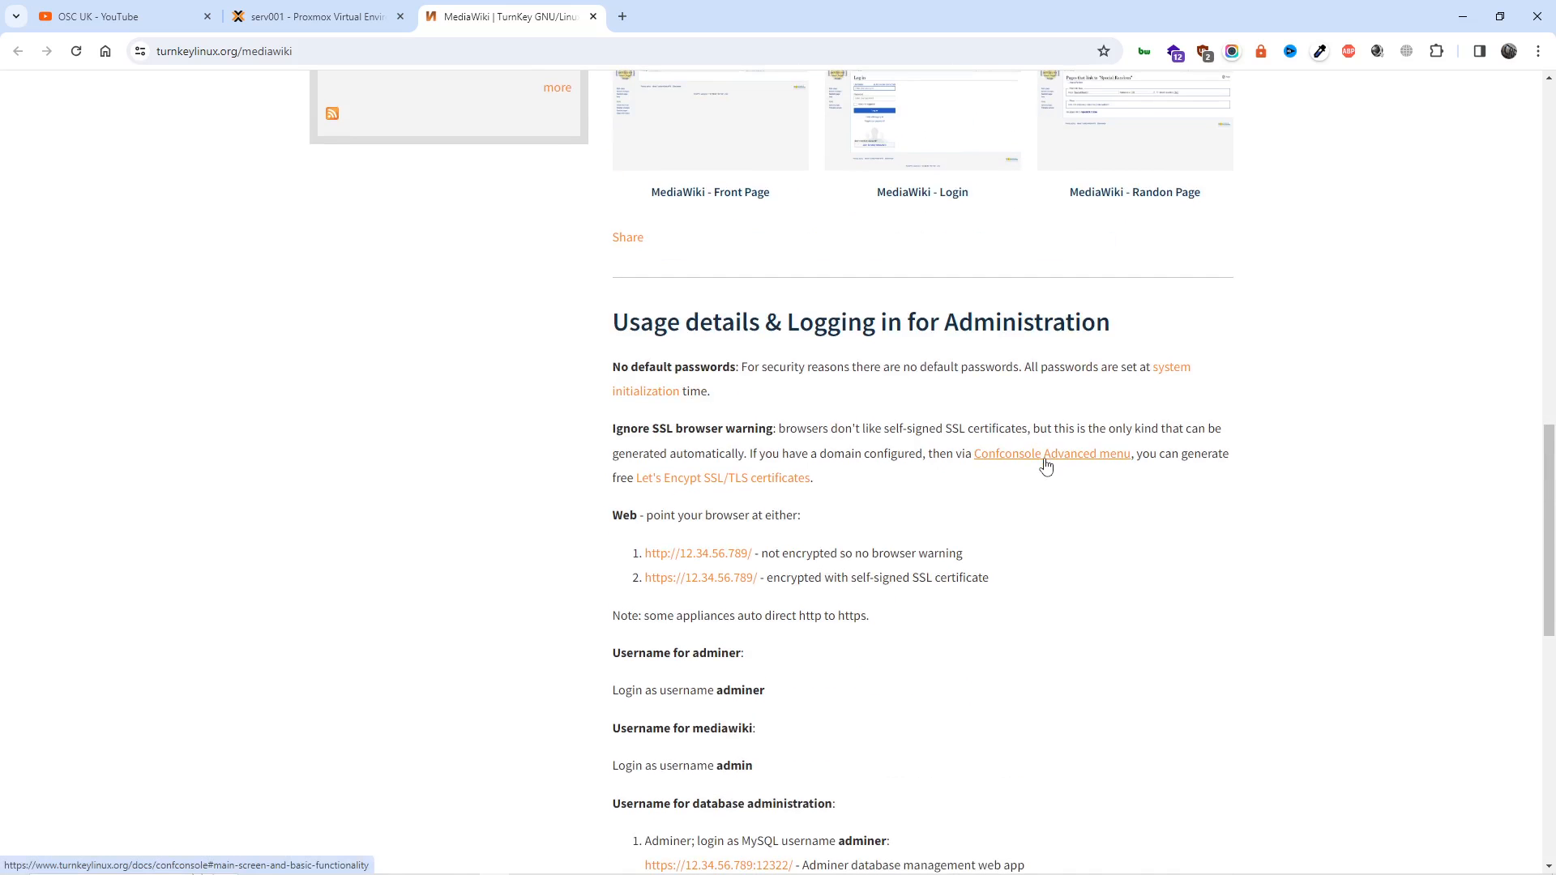
scroll(1043, 463, "down", 3)
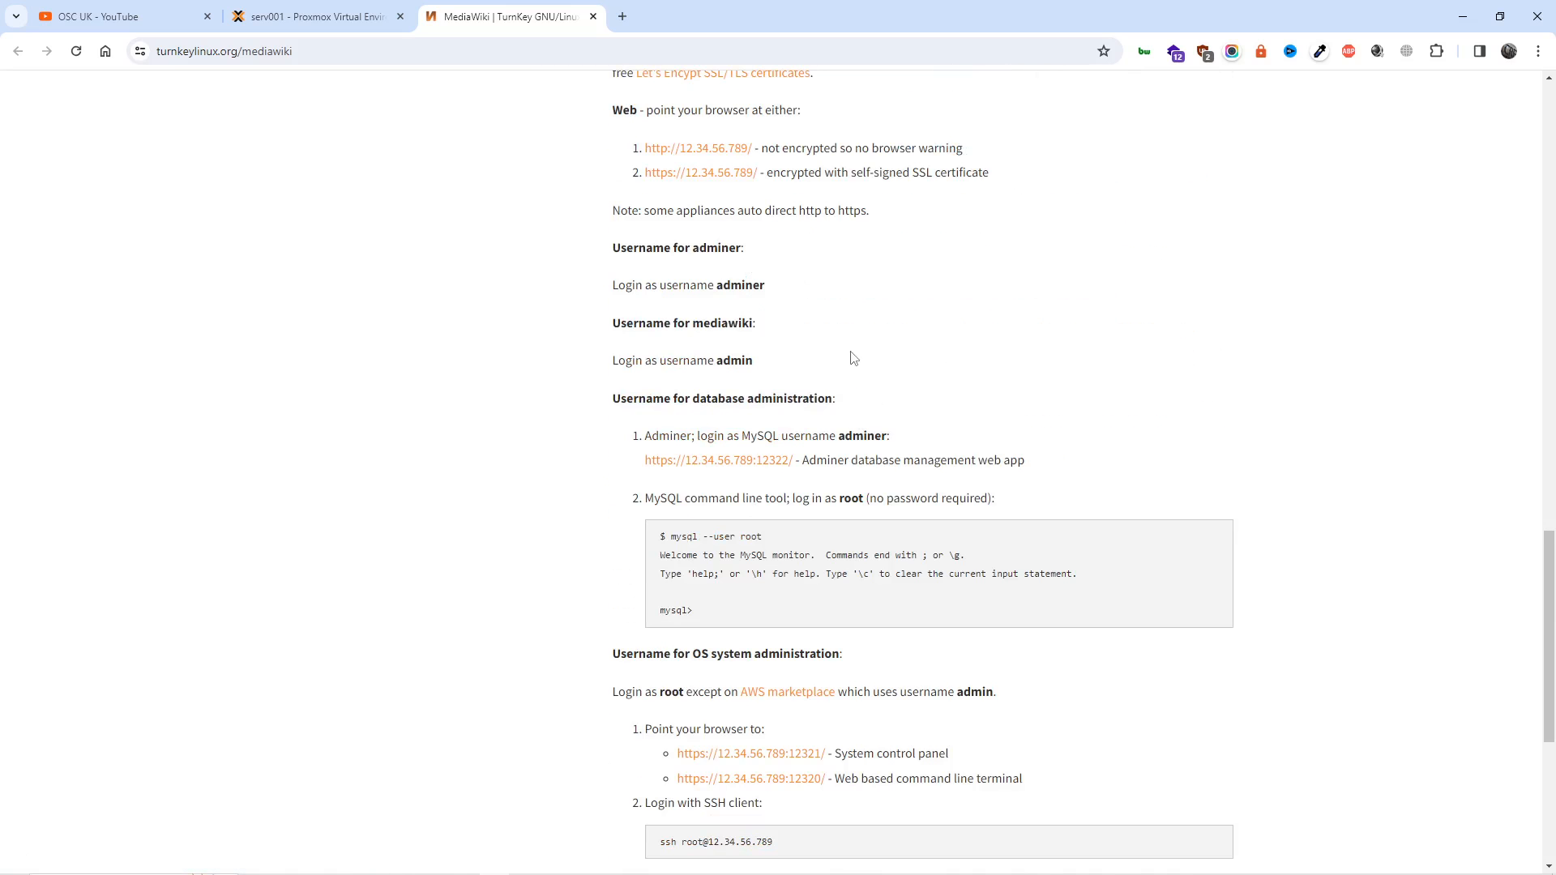
scroll(1210, 459, "down", 2)
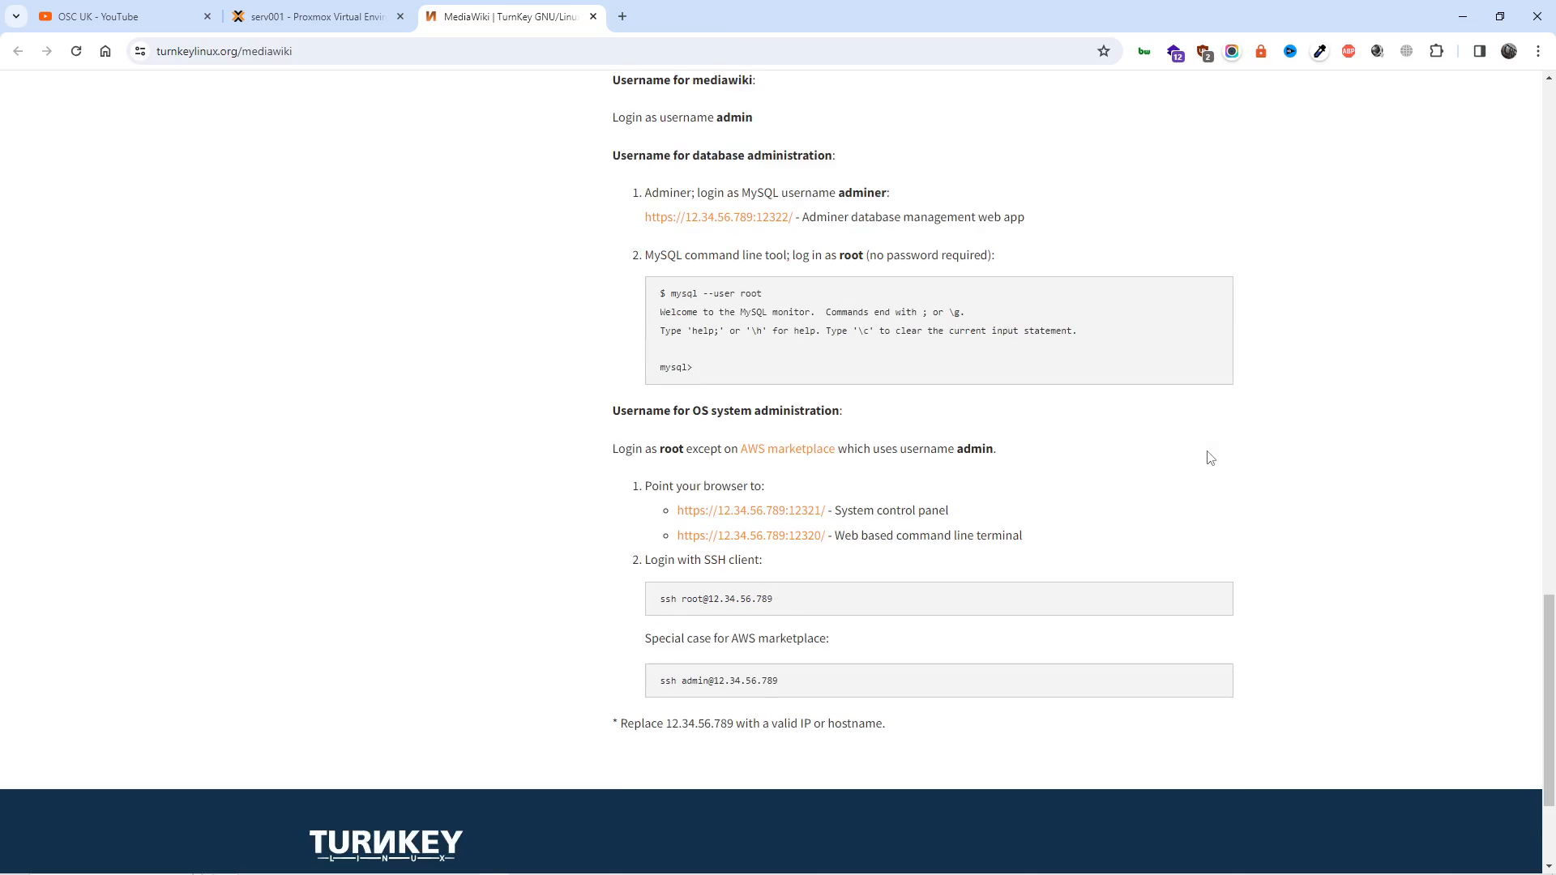
scroll(1210, 459, "down", 1)
scroll(1385, 468, "up", 5)
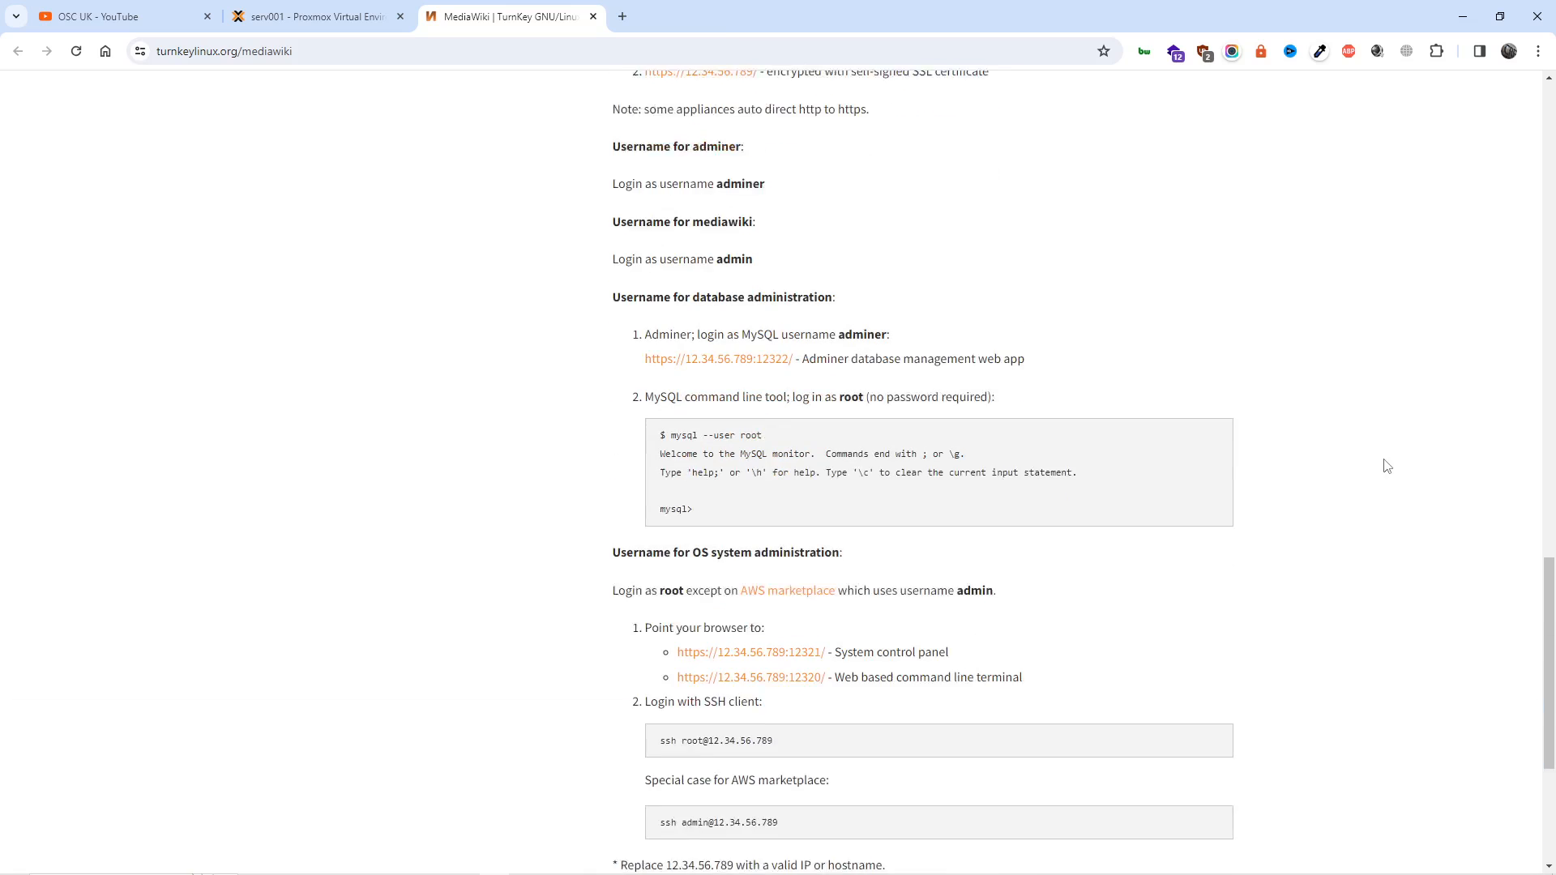
scroll(1384, 468, "up", 3)
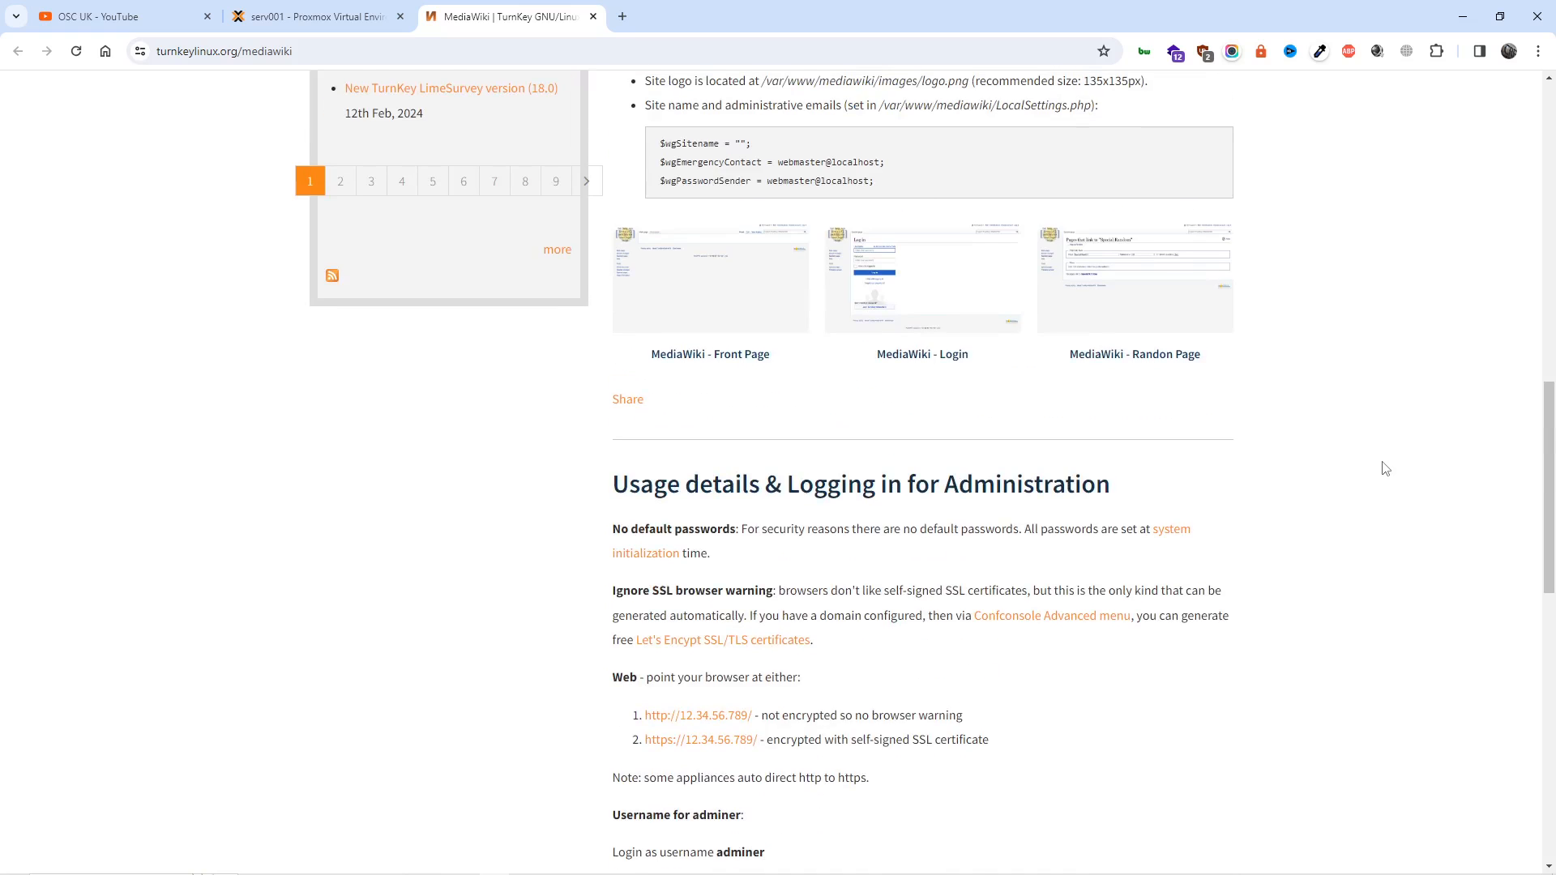
scroll(1385, 469, "up", 3)
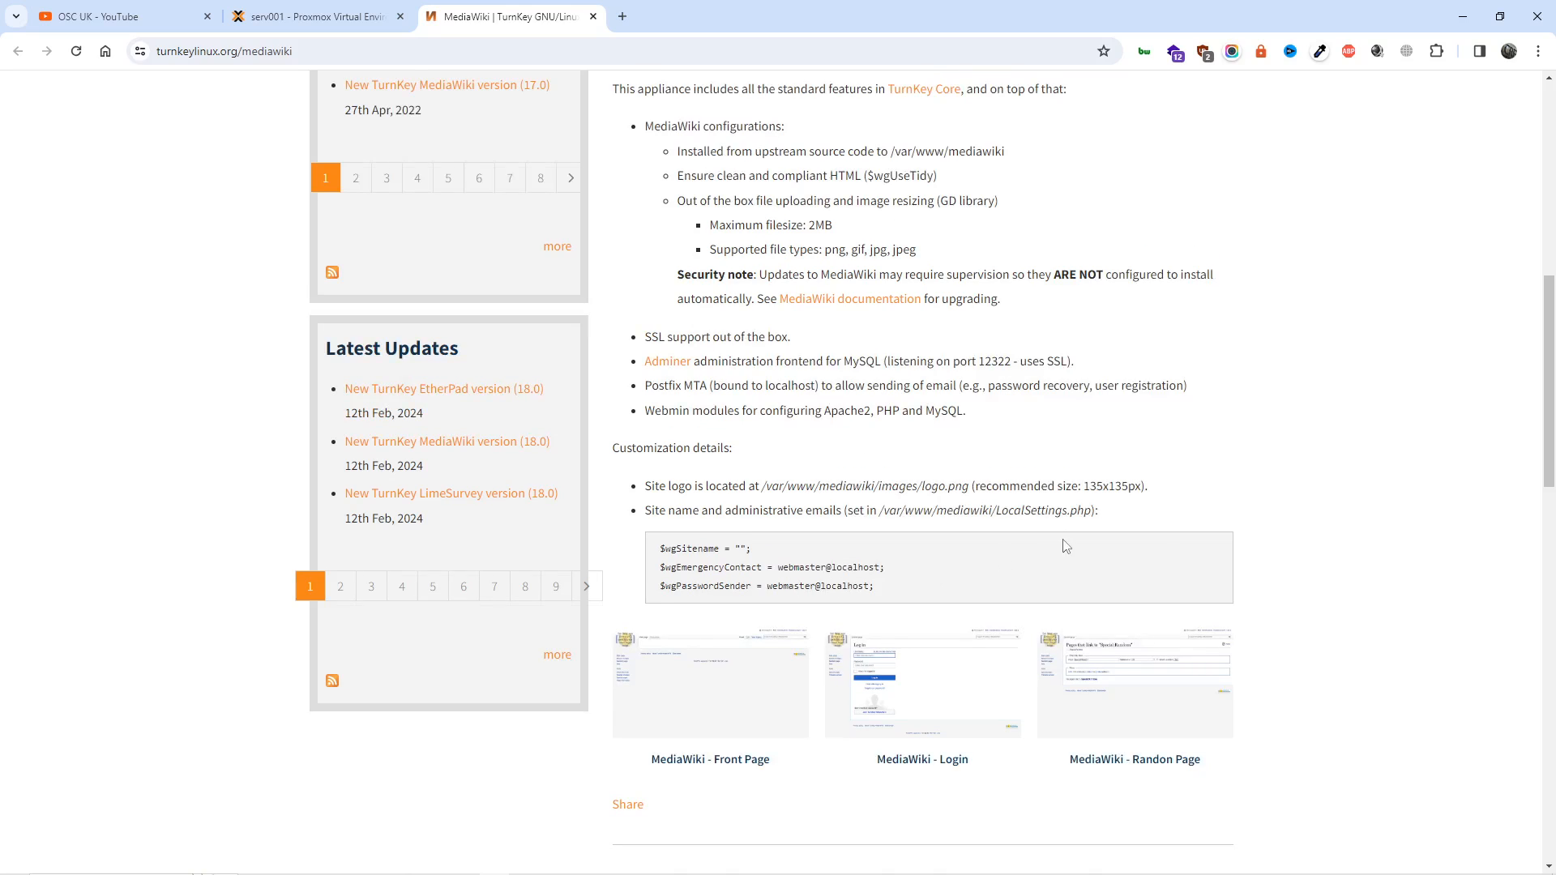
scroll(1065, 545, "up", 1)
scroll(1065, 545, "up", 1)
scroll(1065, 546, "up", 1)
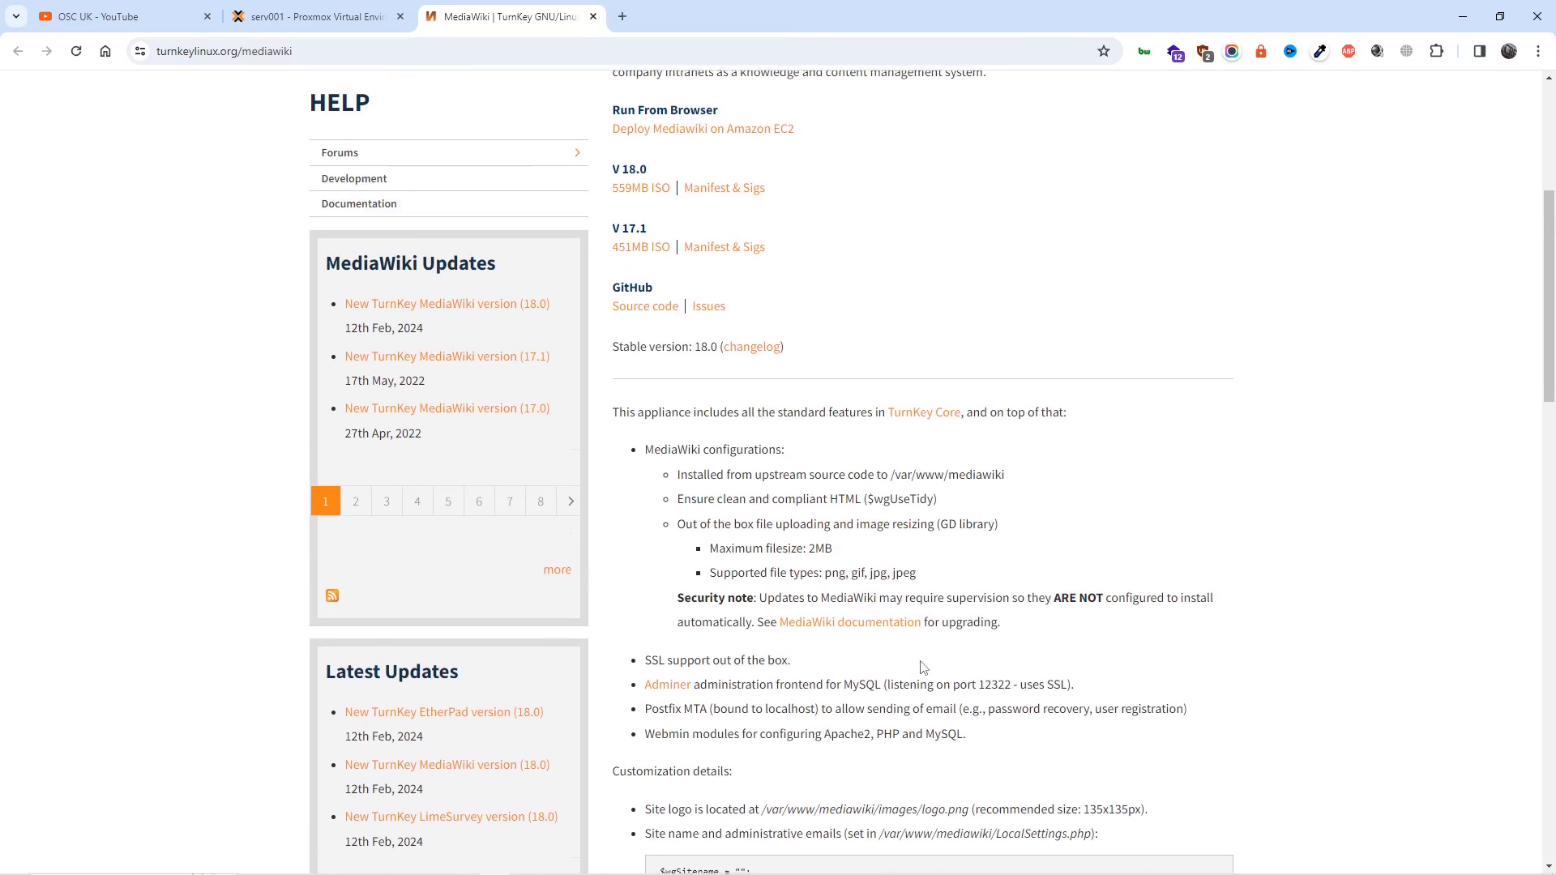
scroll(922, 666, "down", 2)
scroll(921, 666, "up", 2)
scroll(921, 666, "up", 1)
scroll(921, 666, "up", 3)
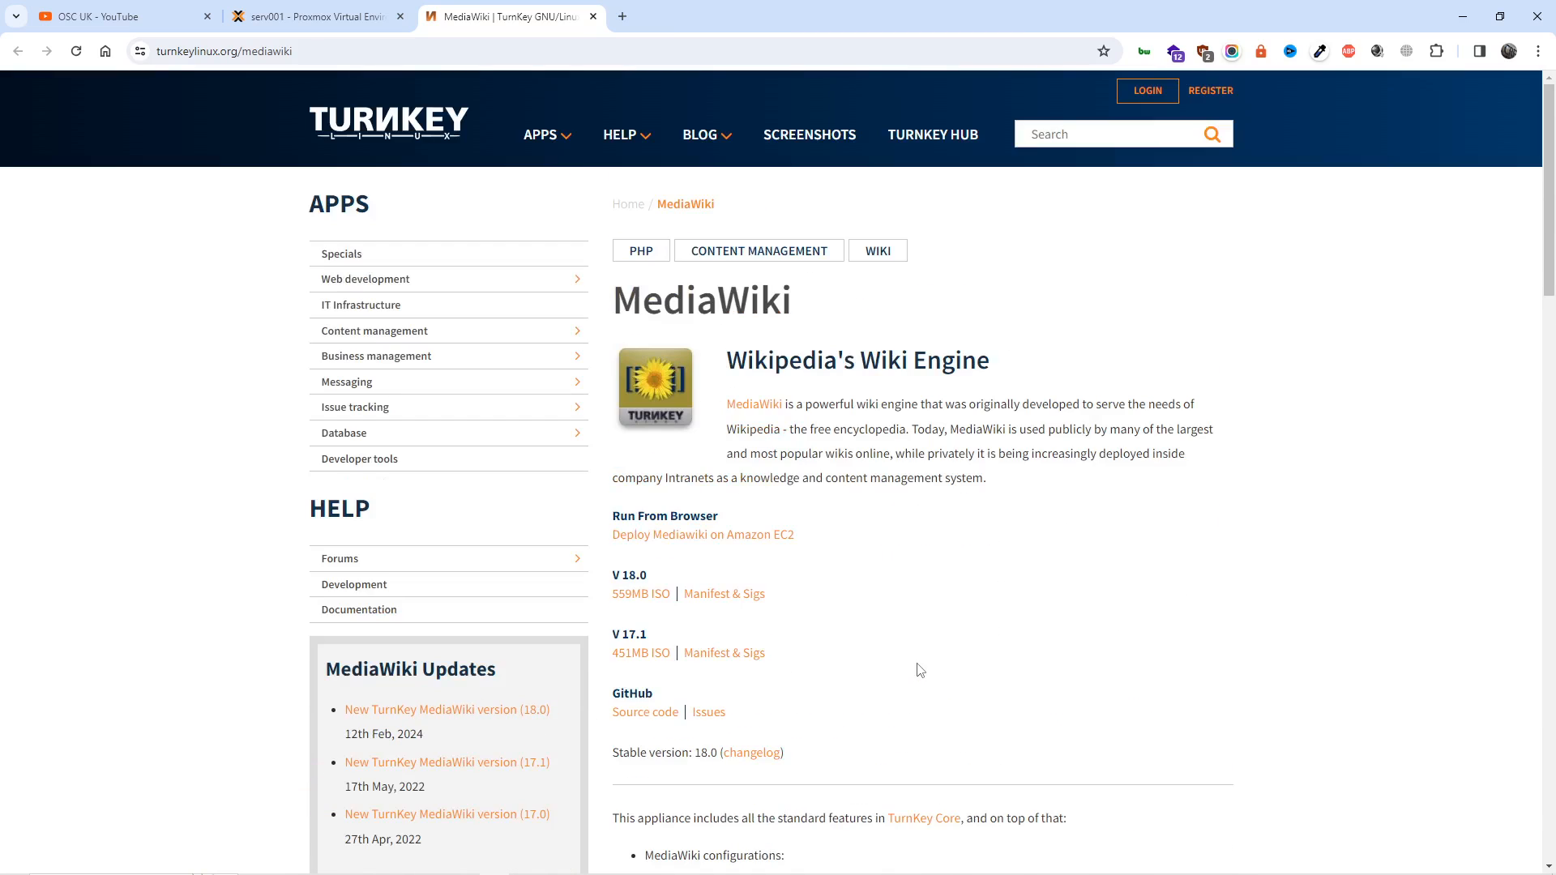
- Close the finished download task and open the serv001 node's shell view
left_click(316, 16)
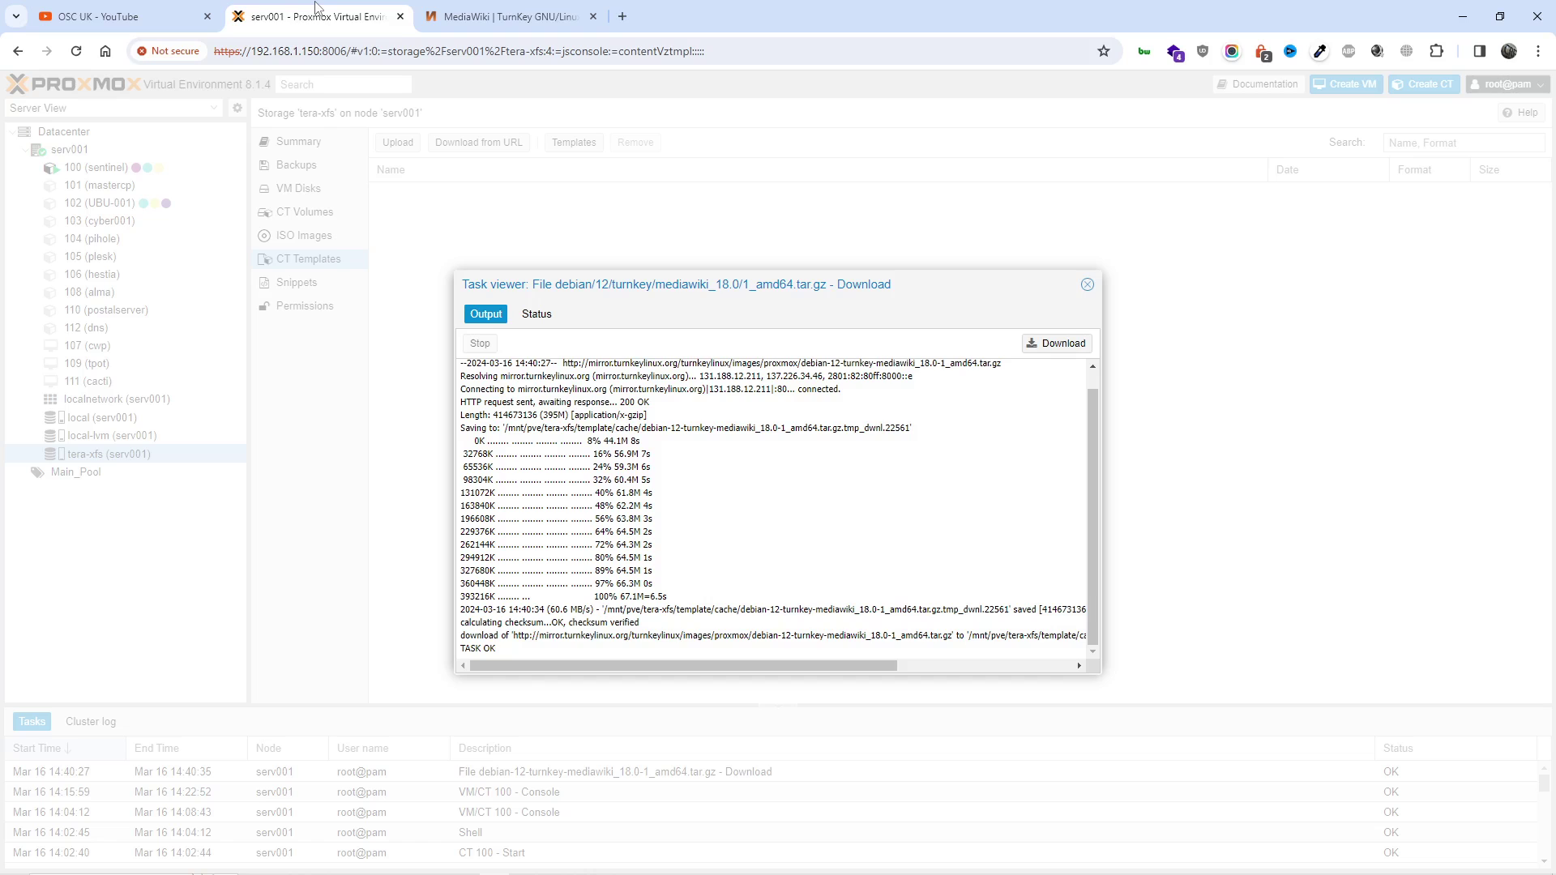
left_click(1089, 289)
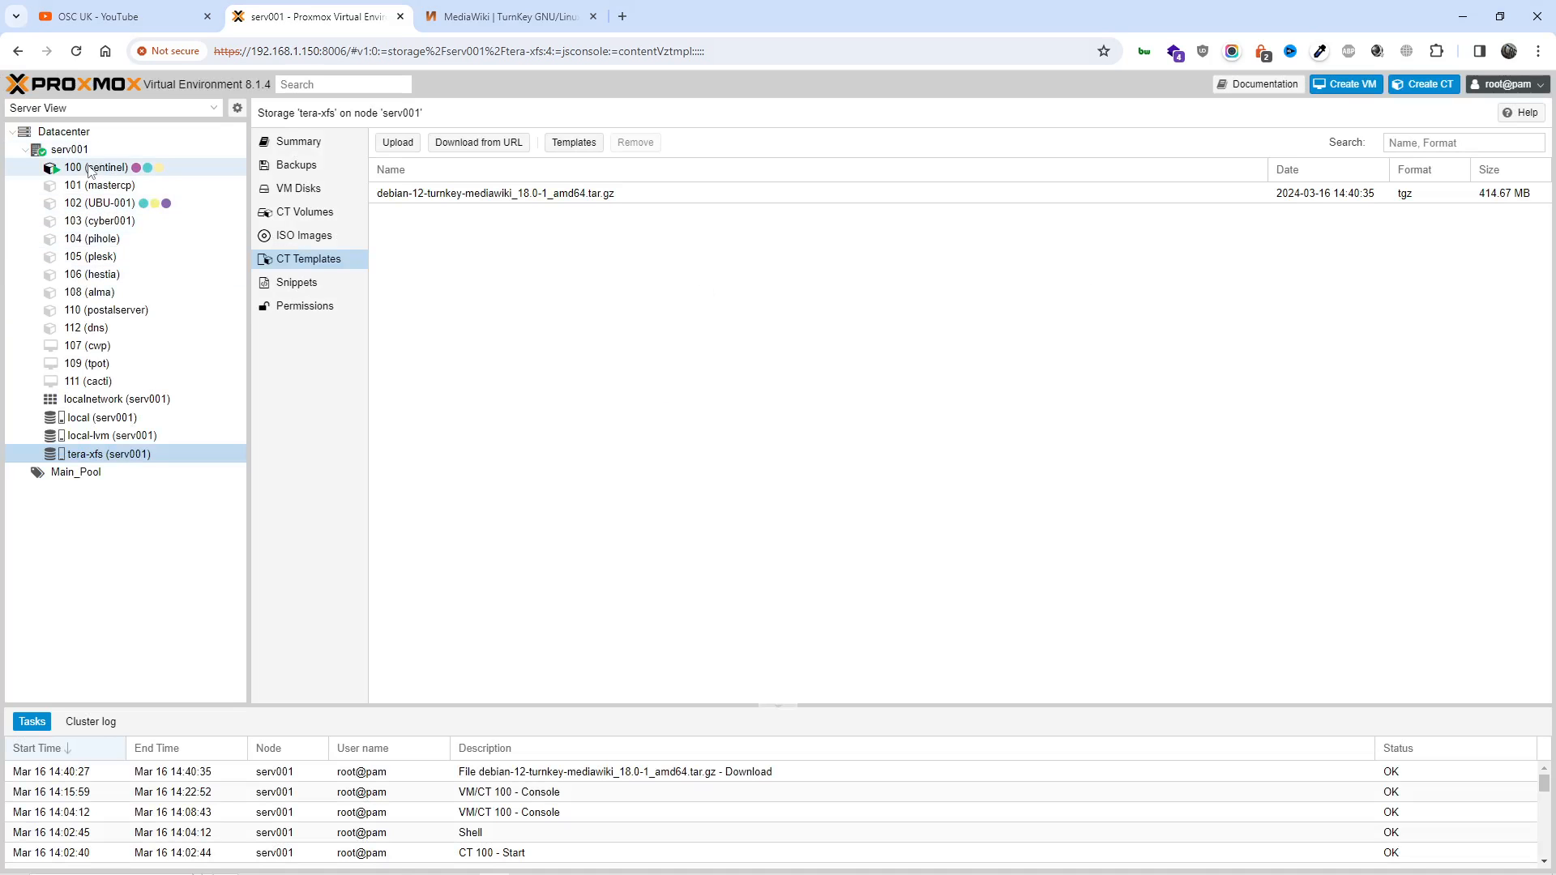
left_click(69, 149)
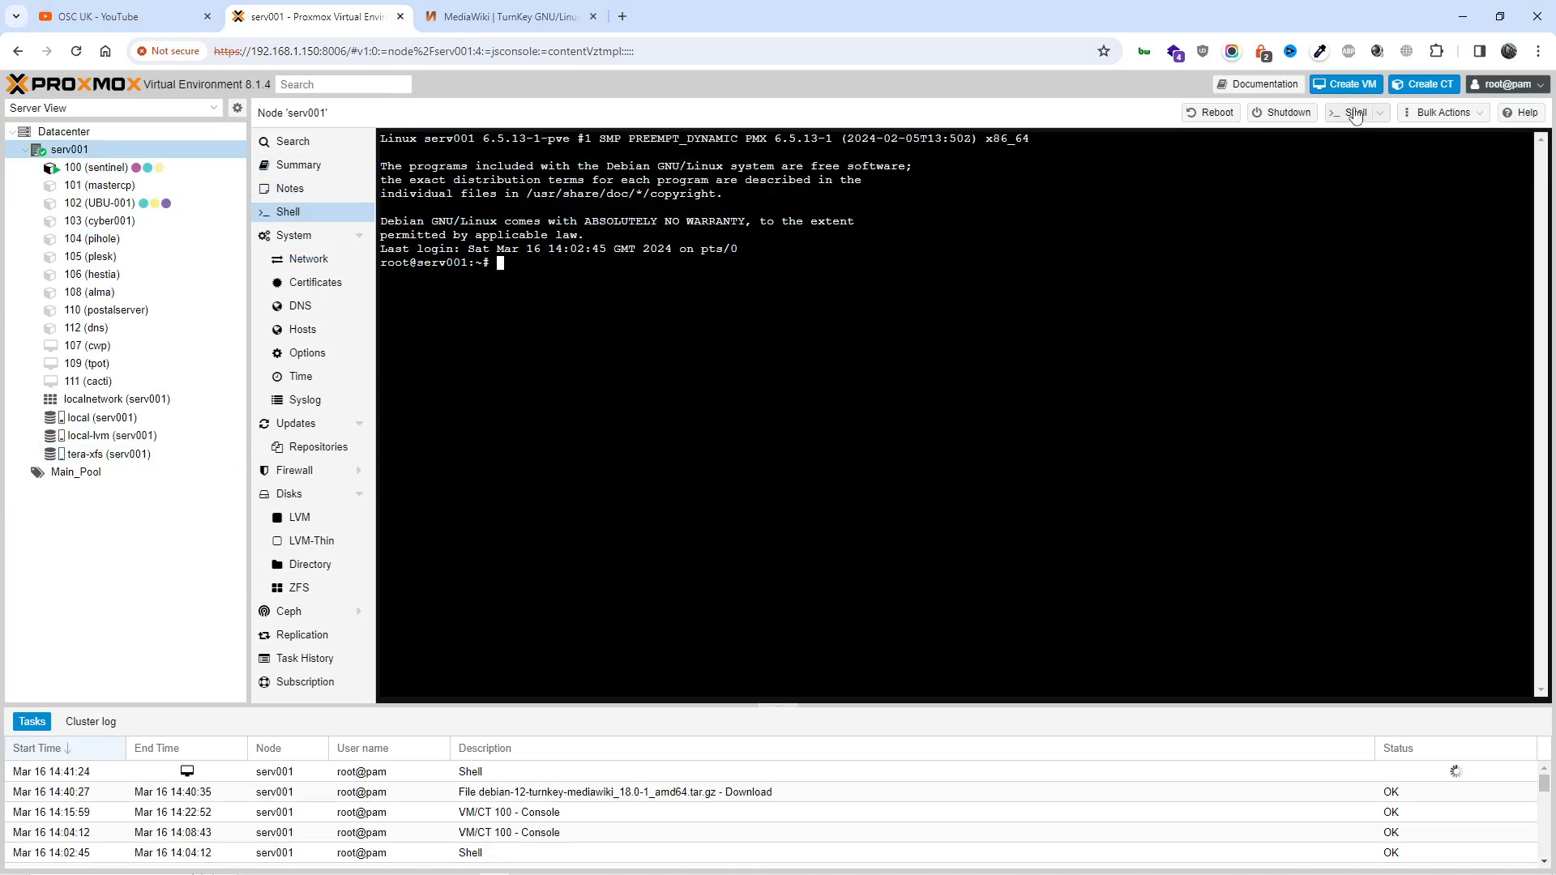
- Start a new container with hostname wiki in resource pool Main_Pool
left_click(1422, 84)
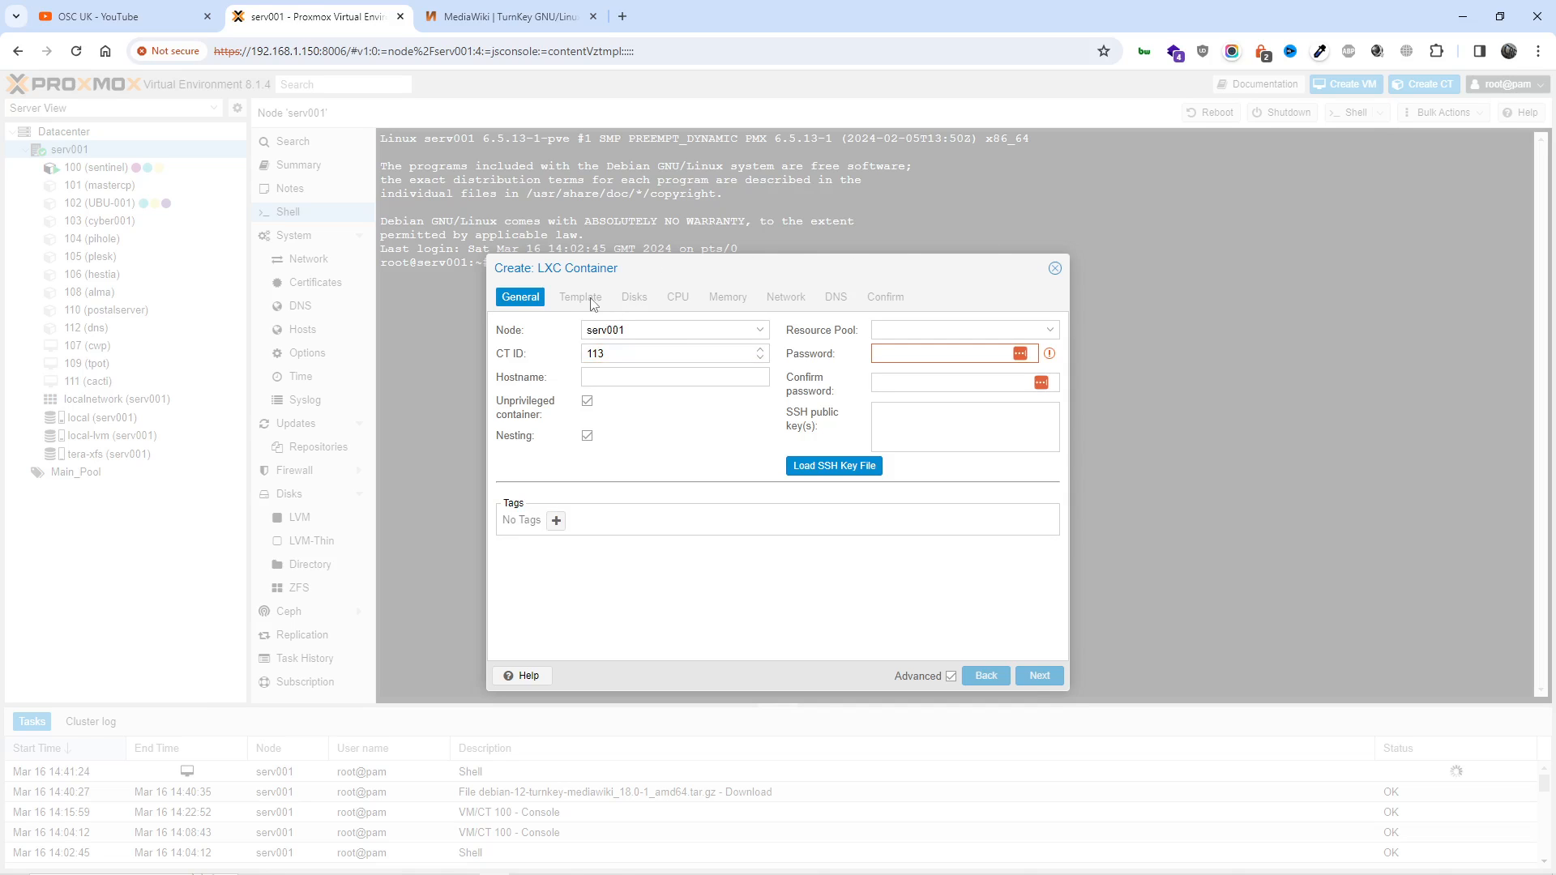
left_click(653, 378)
key("Tab")
key("Tab")
left_click(936, 329)
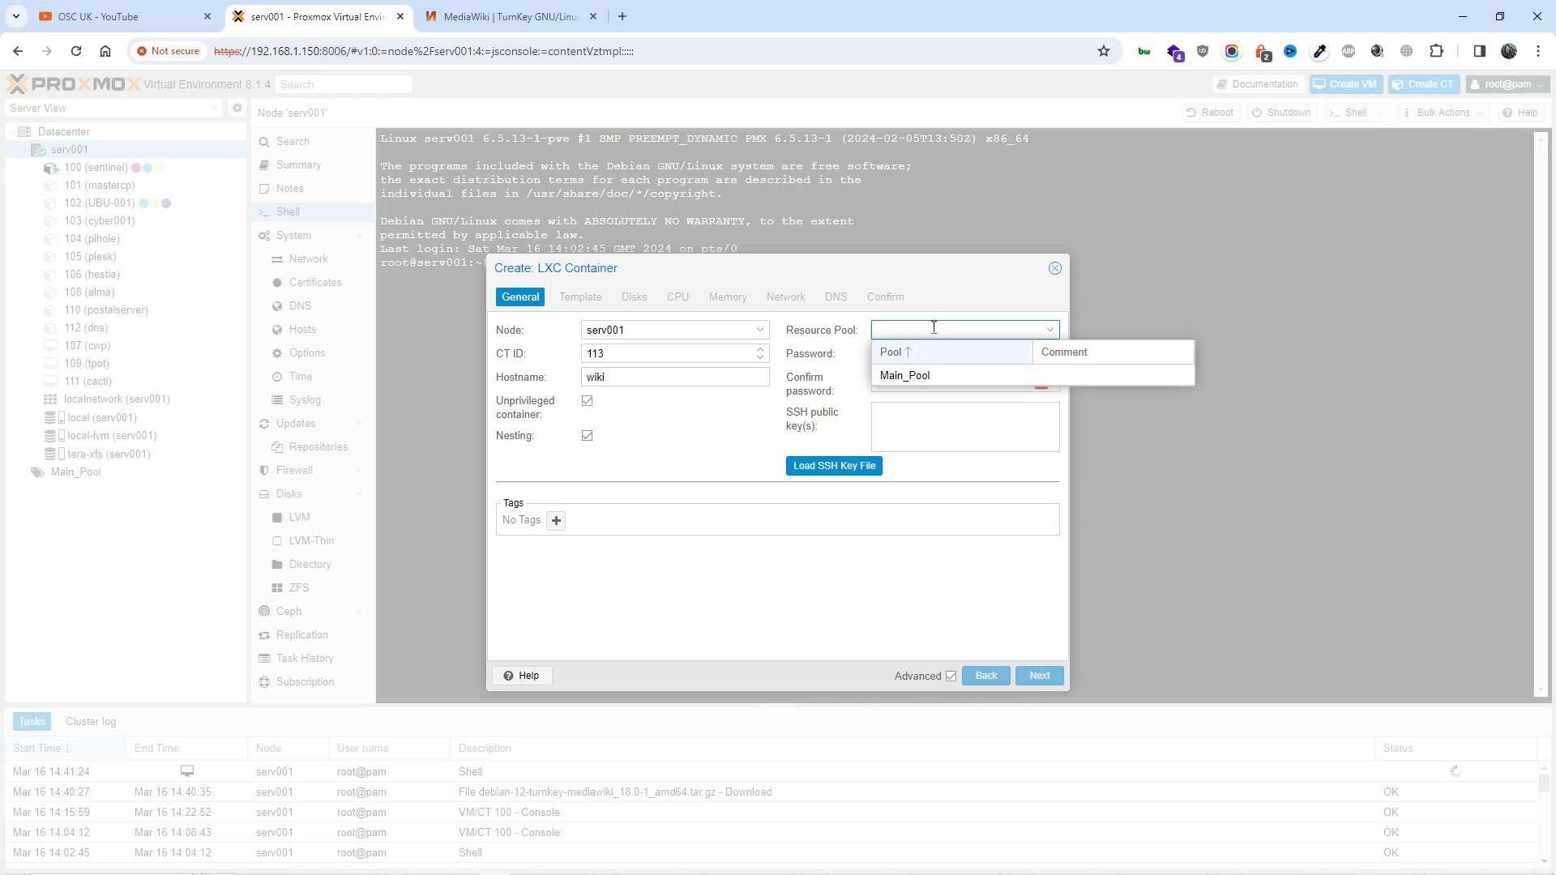
left_click(900, 373)
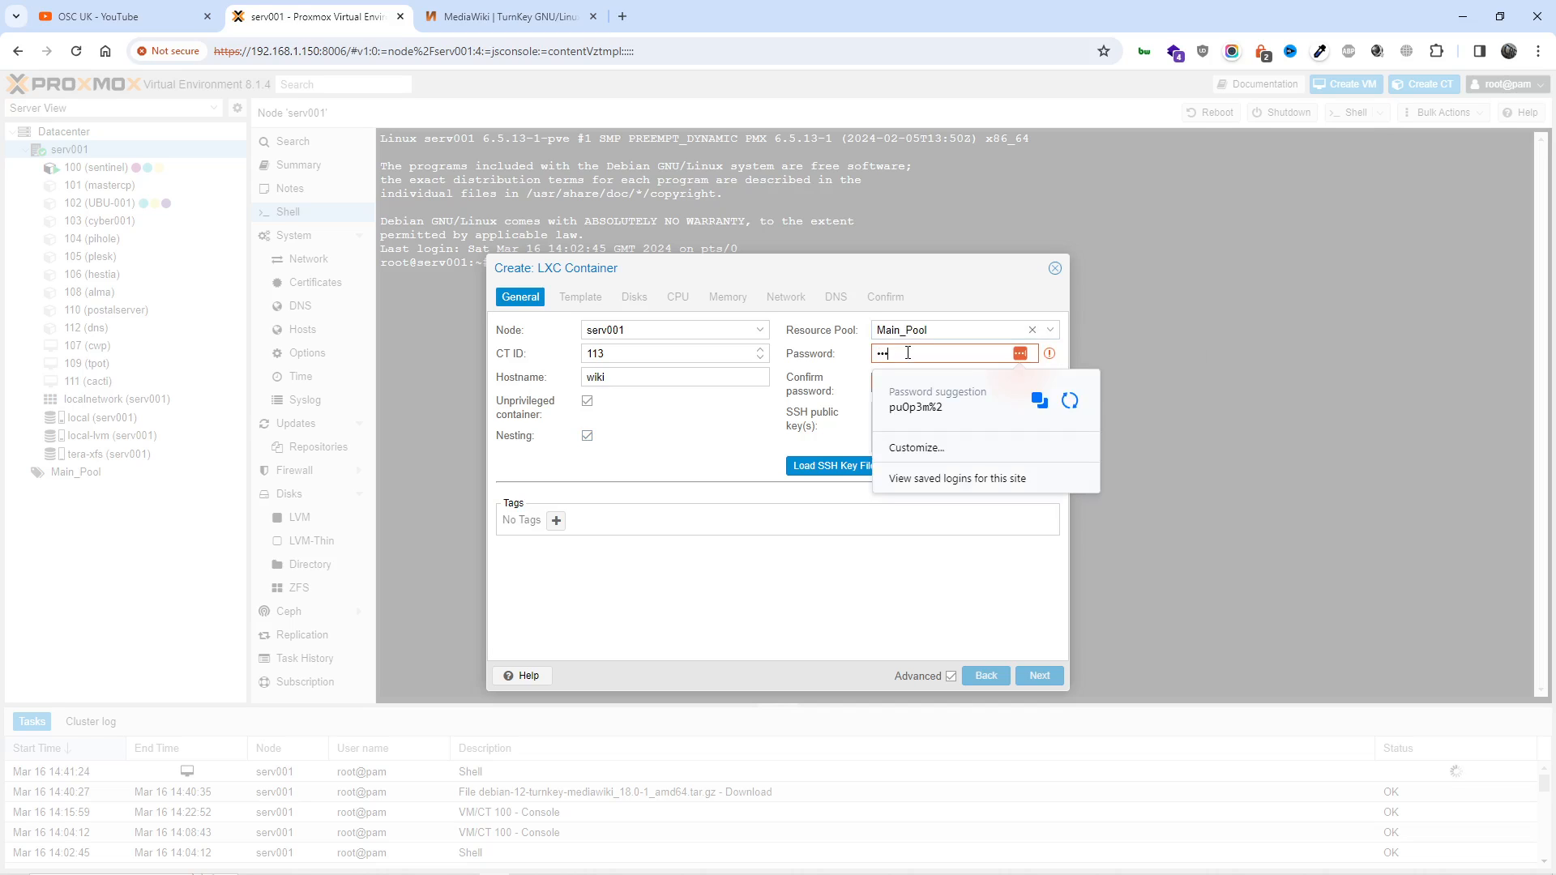
type("**")
- Enter and confirm the container's root password, dismissing the browser's suggestion
key("Tab")
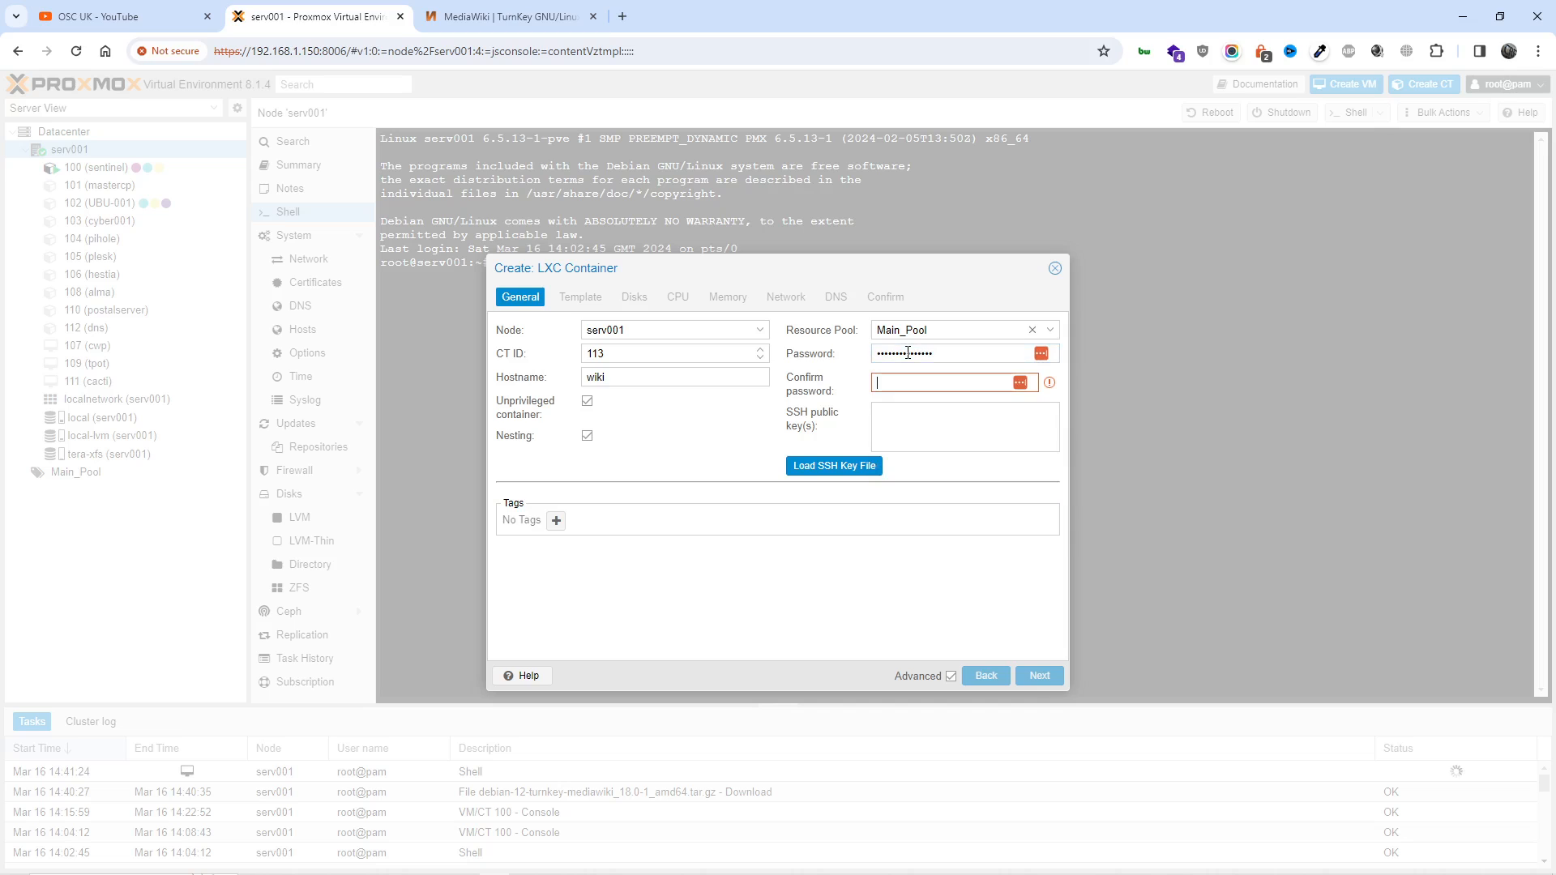
type("*")
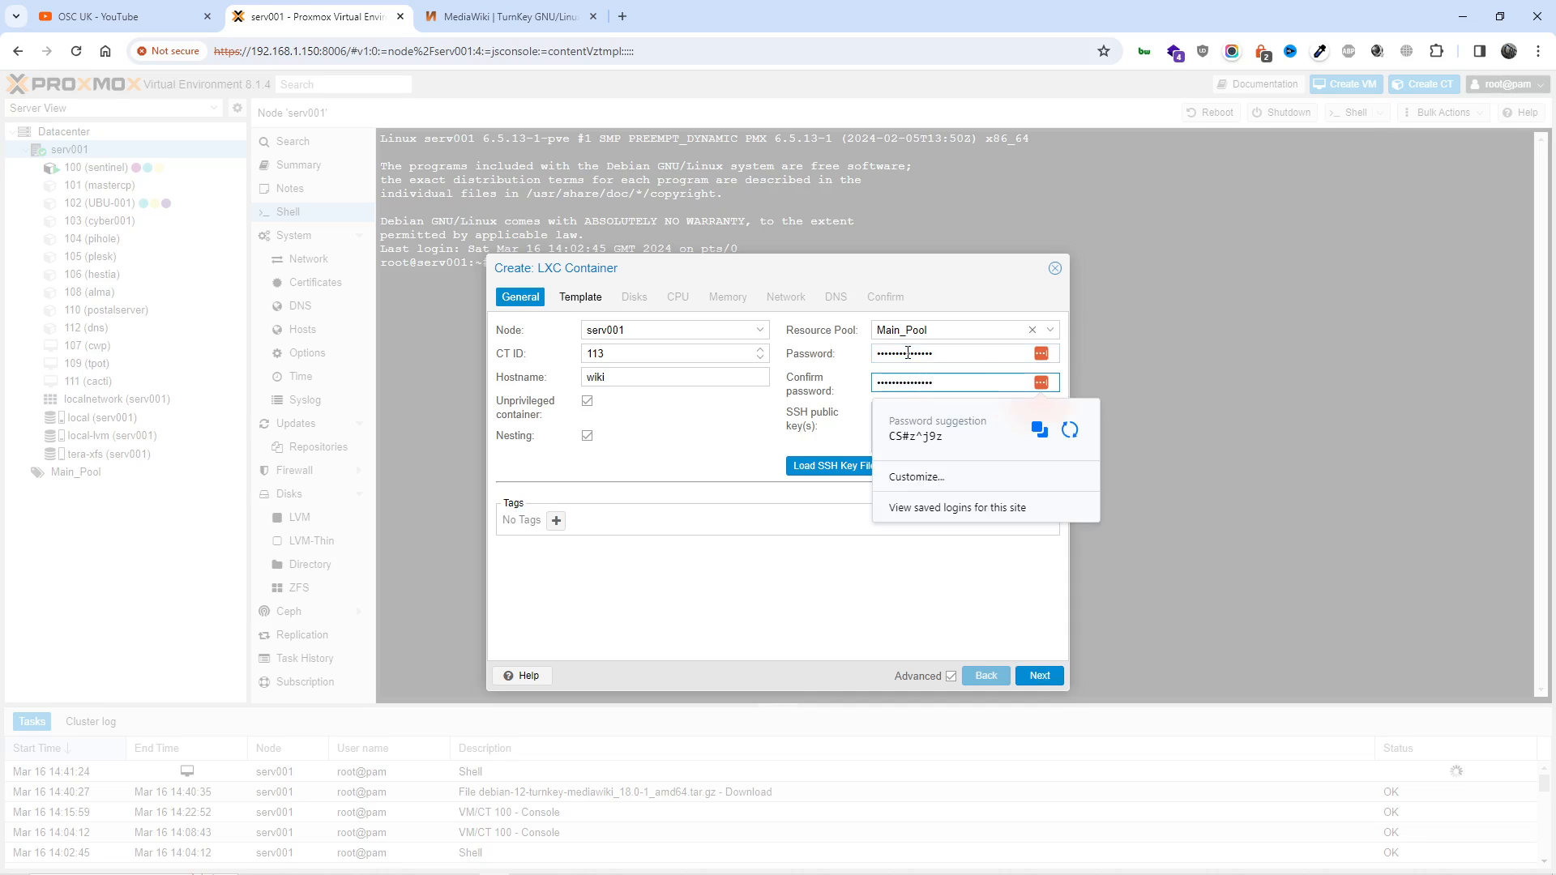
left_click(819, 570)
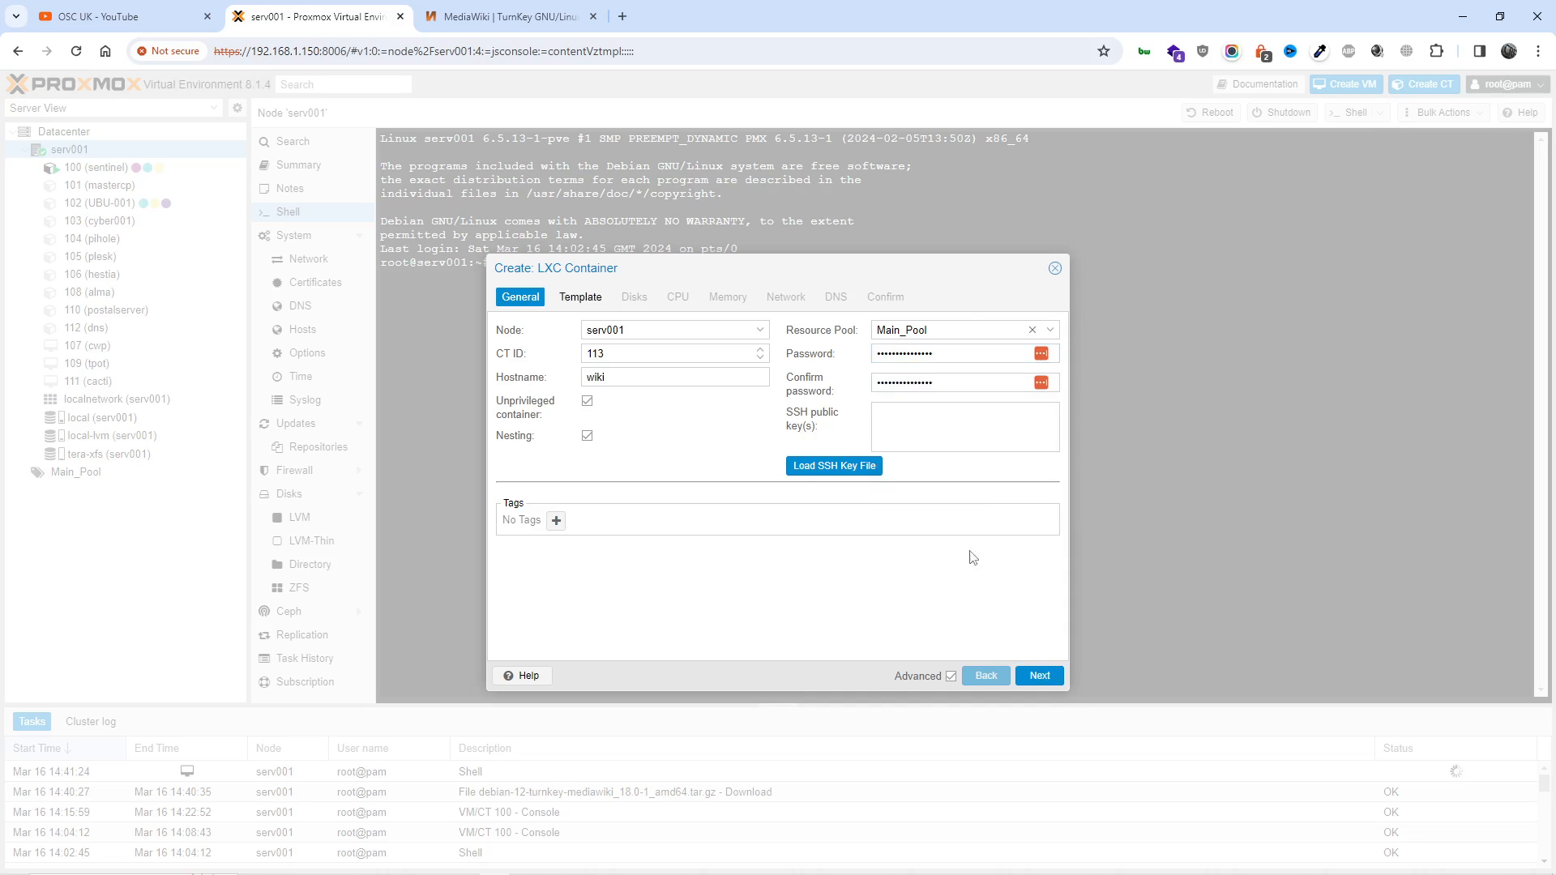
- Advance to template selection and look through the available templates without choosing one
left_click(1041, 675)
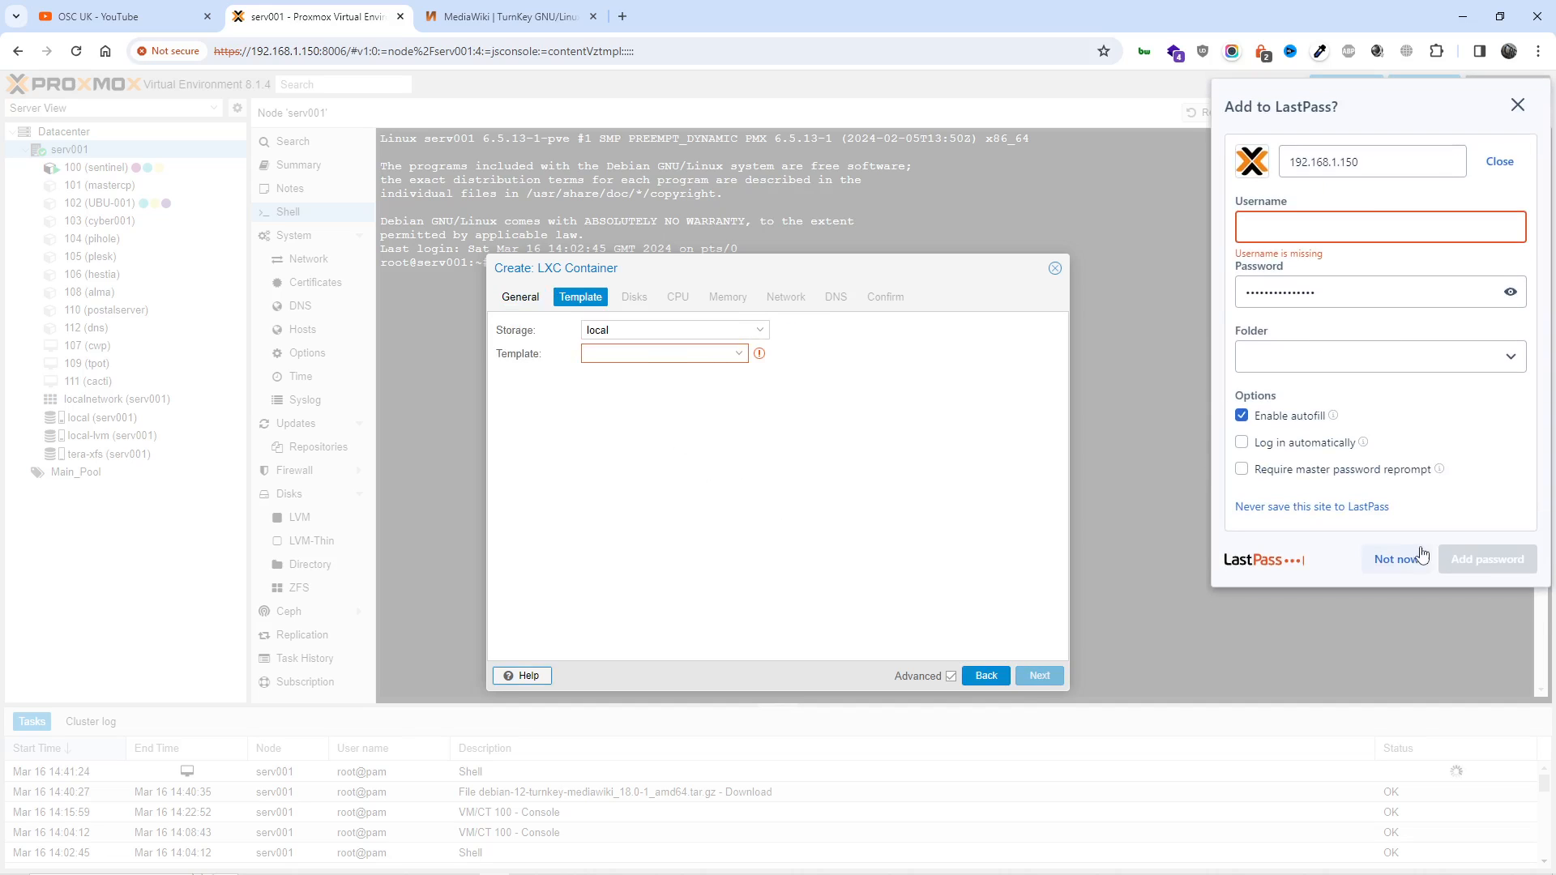
left_click(1395, 559)
left_click(697, 354)
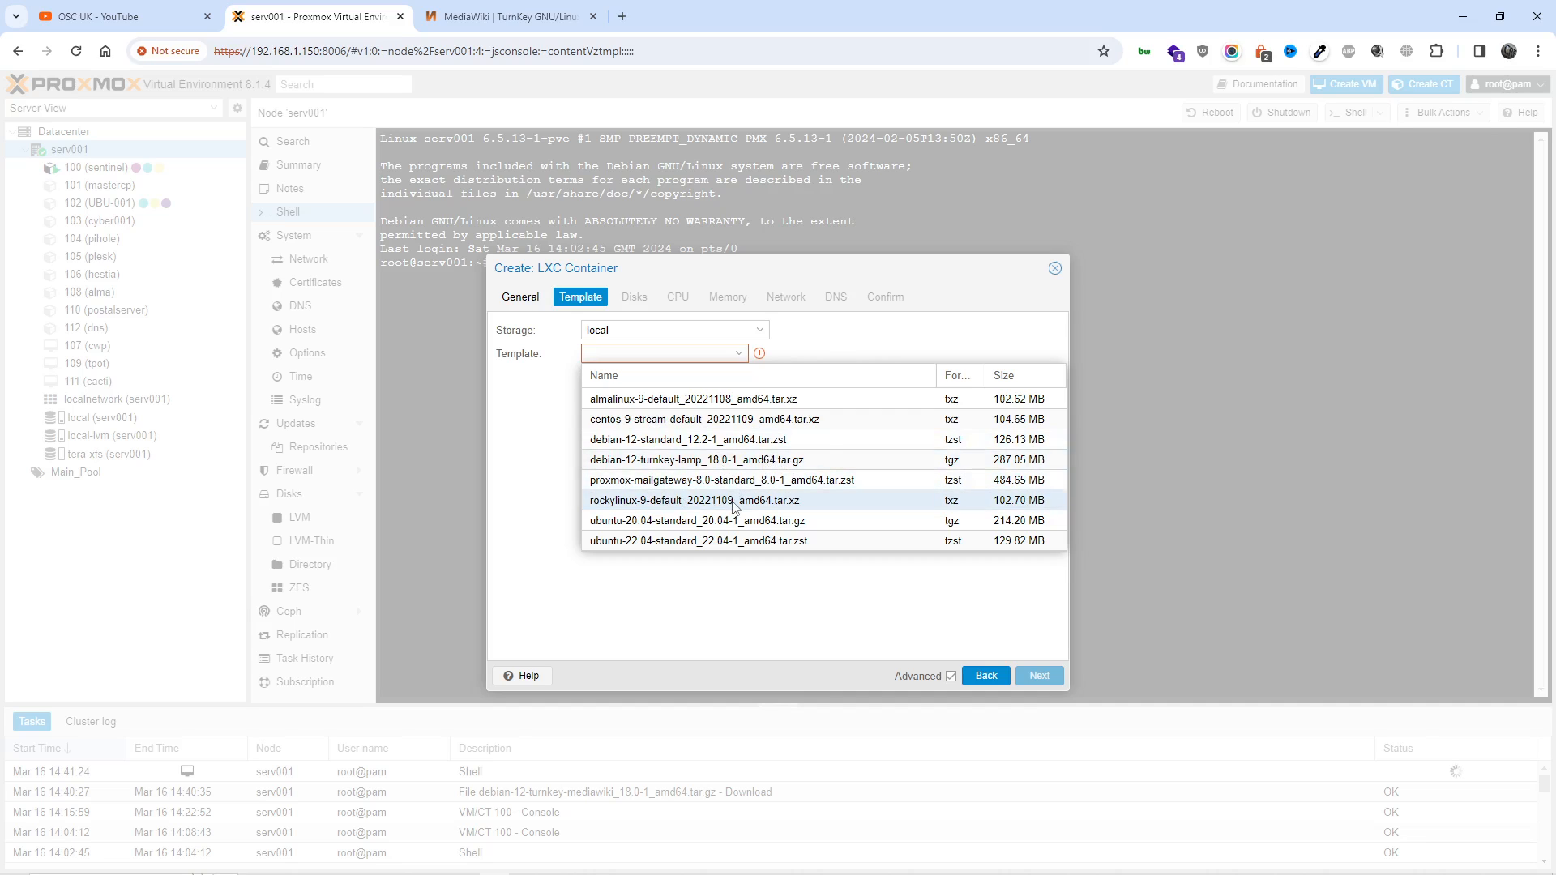
left_click(835, 625)
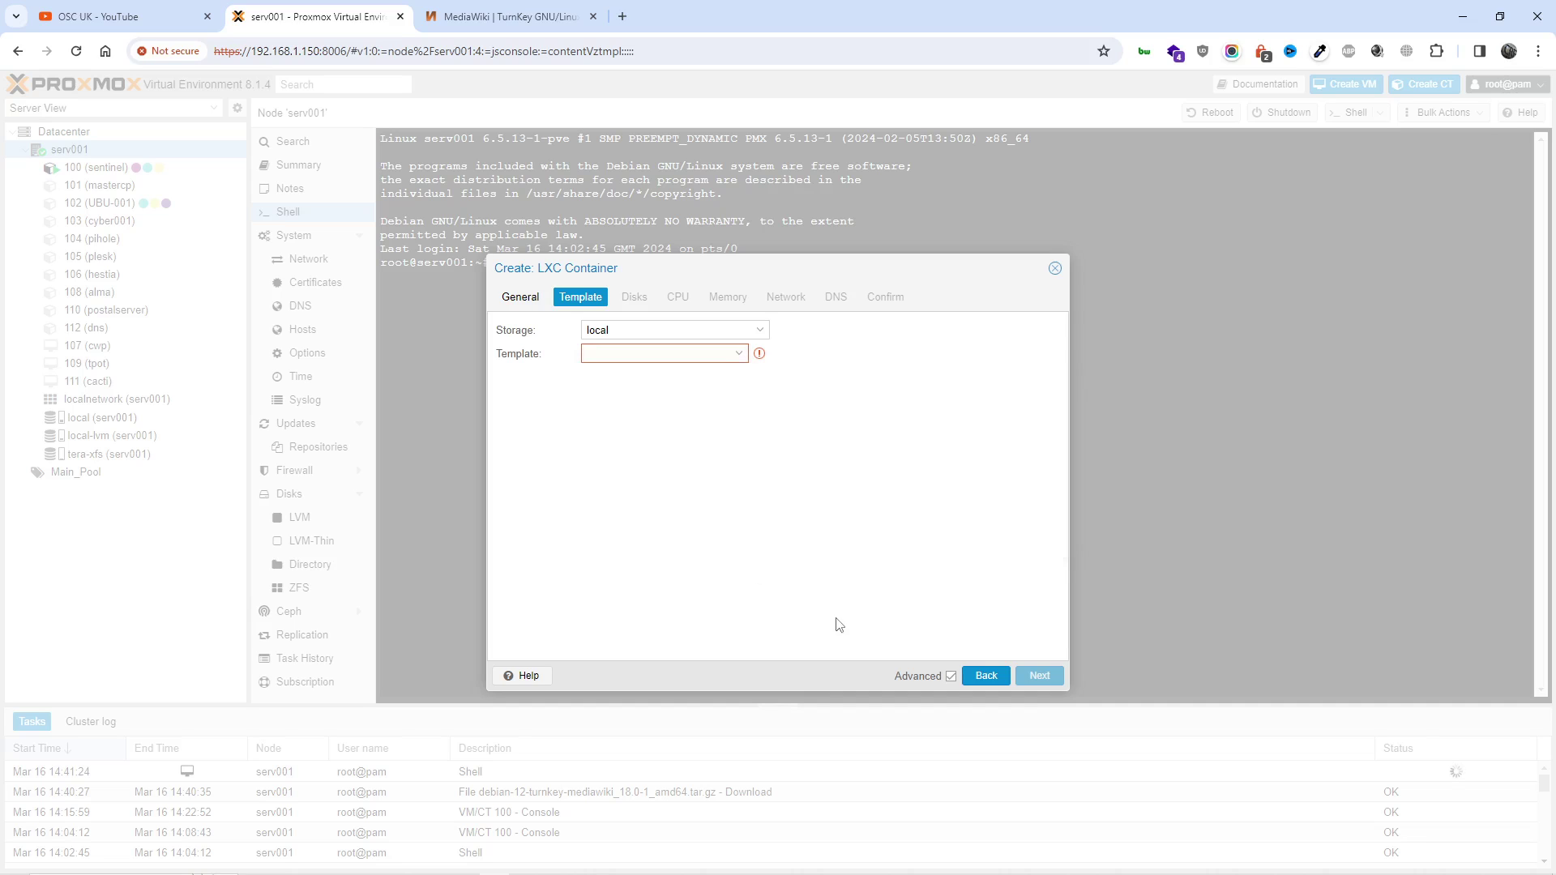
left_click(713, 354)
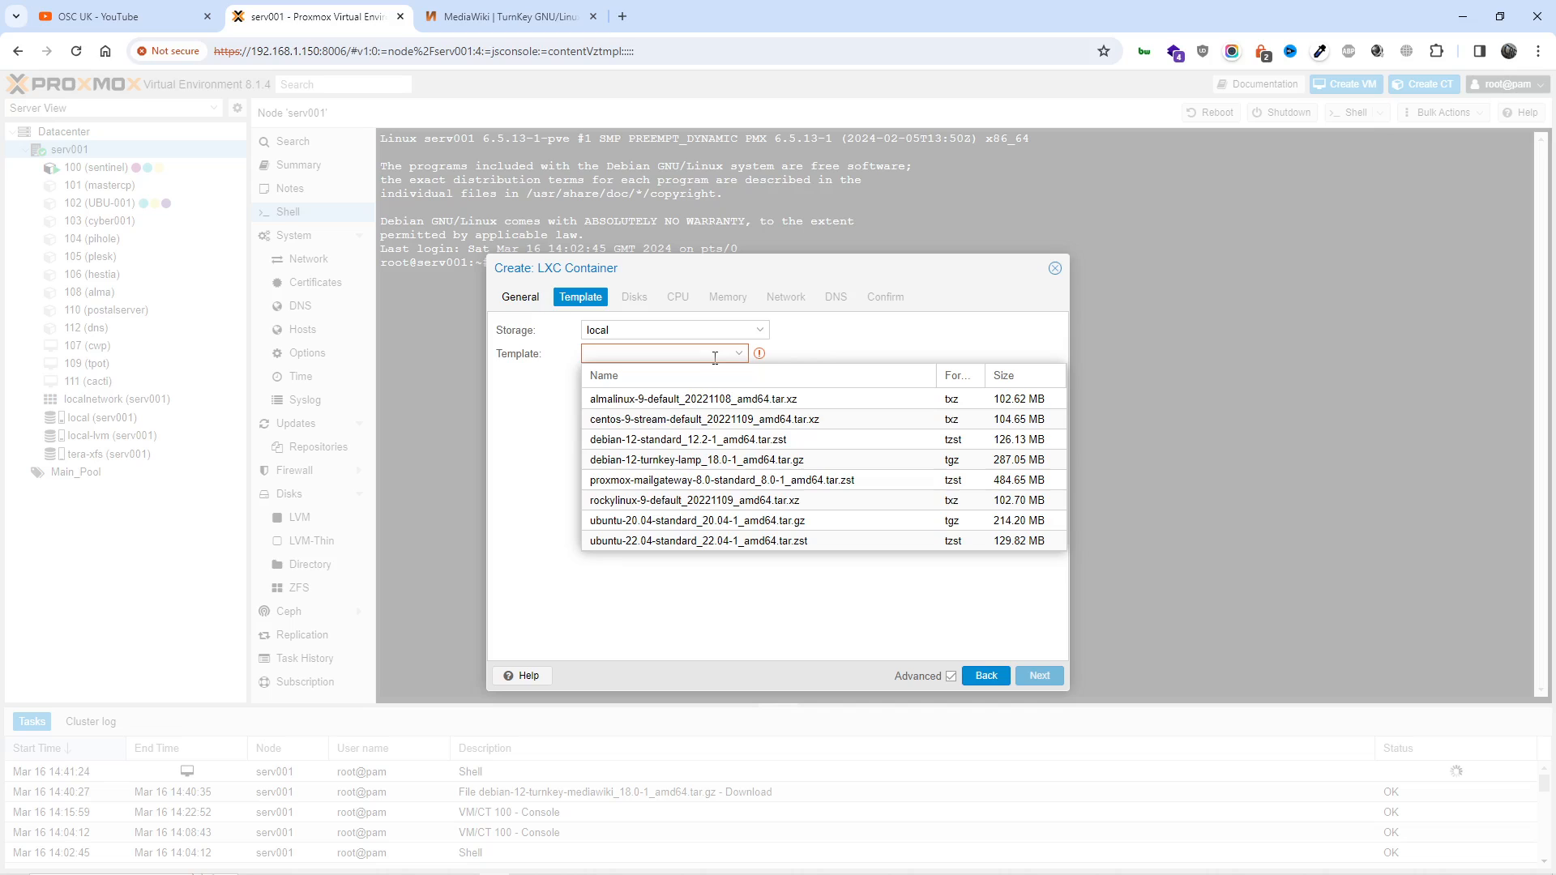
left_click(550, 611)
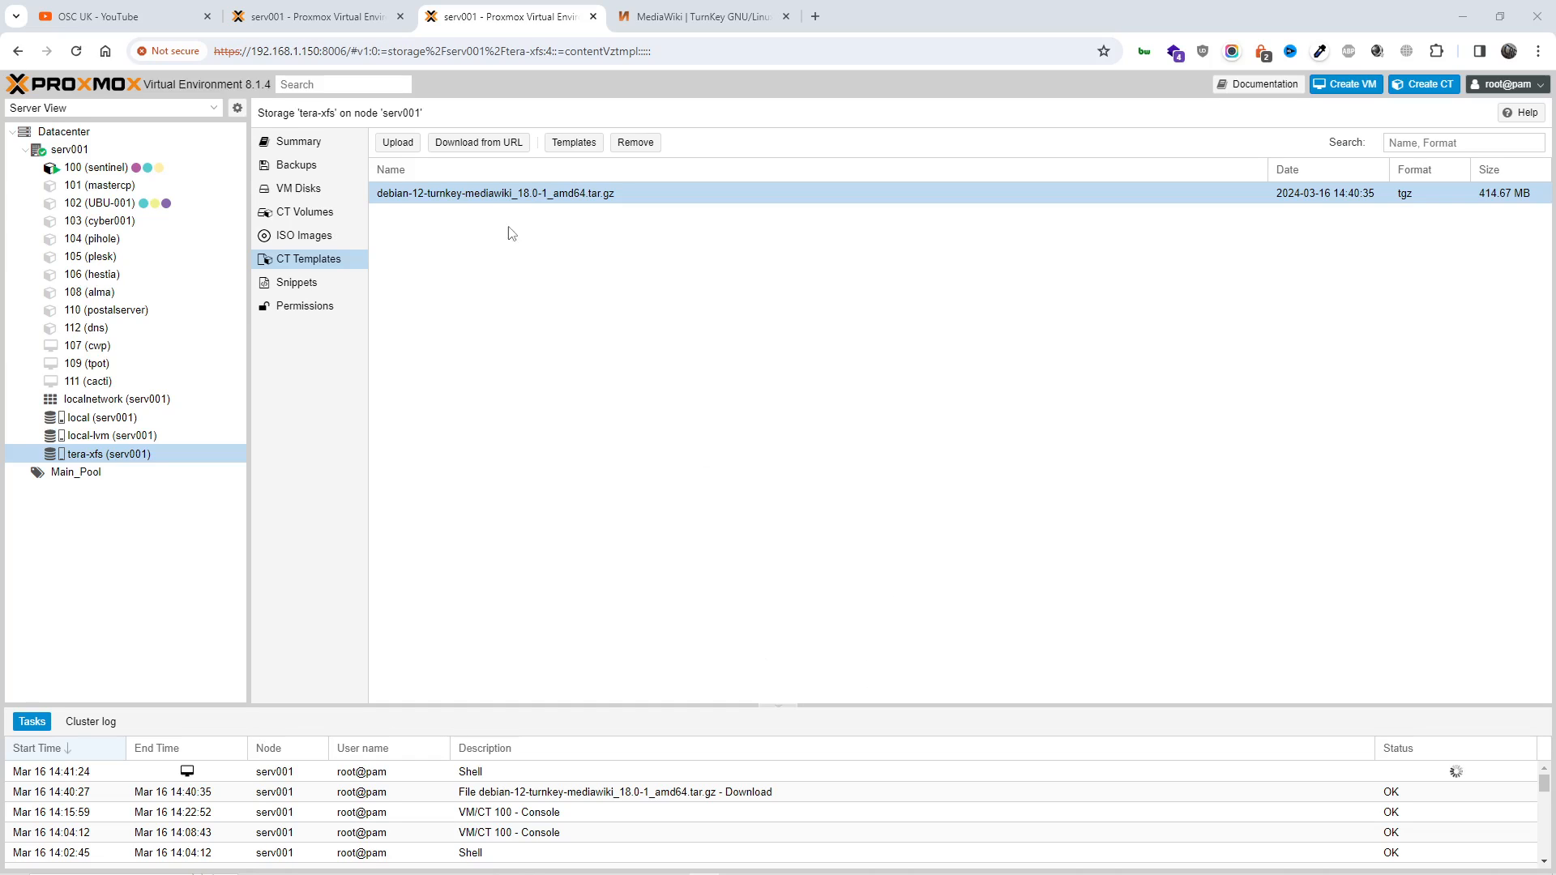
left_click(319, 16)
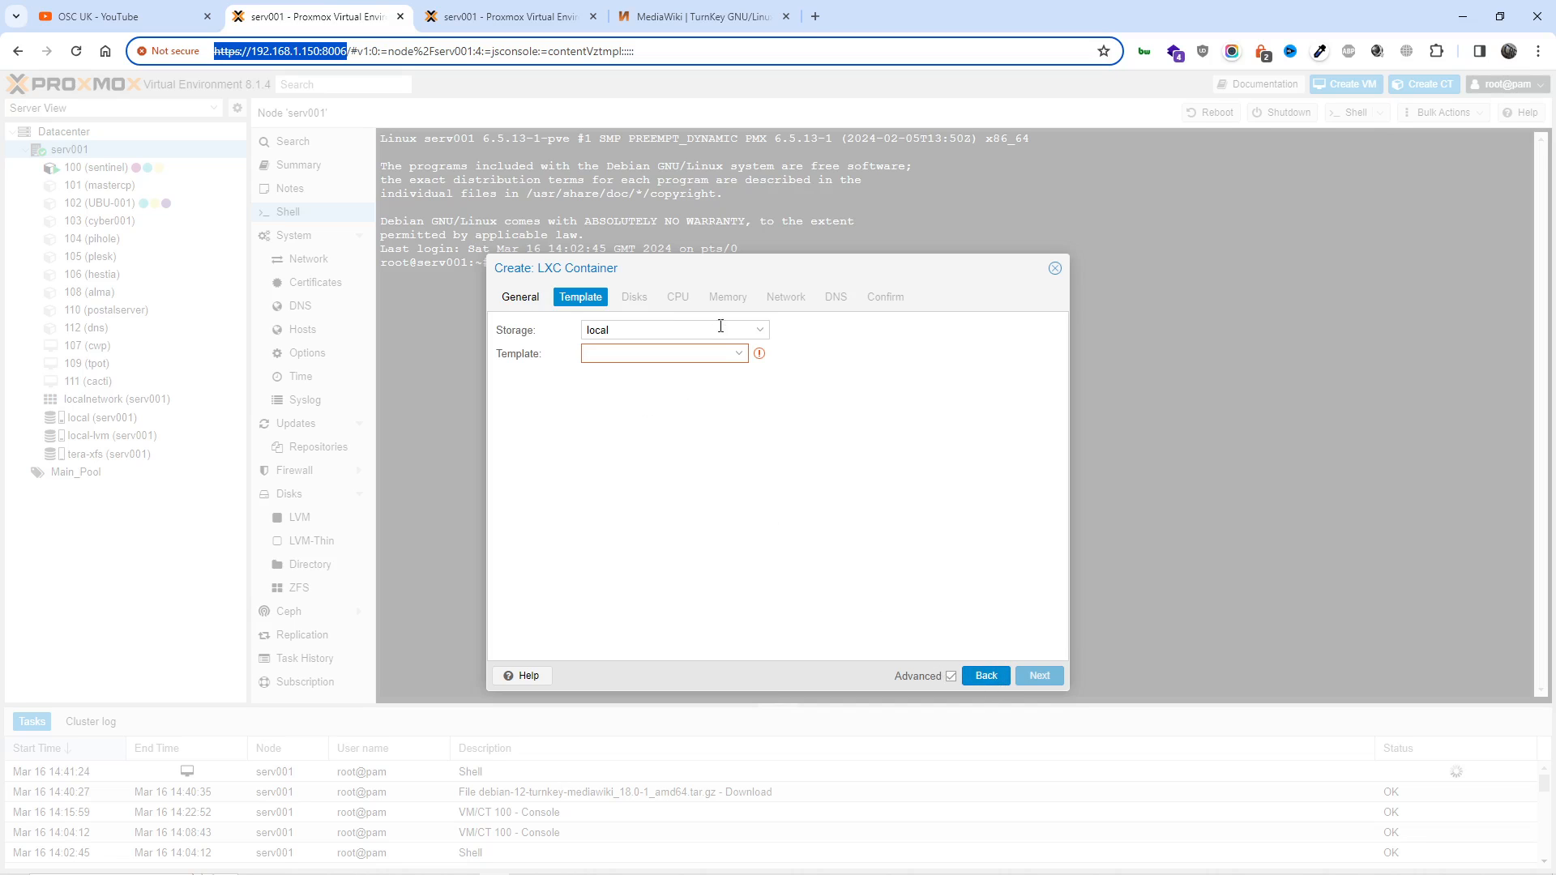
- Set template storage to tera-xfs and choose debian-12-turnkey-mediawiki_18.0-1_amd64.tar.gz
left_click(756, 330)
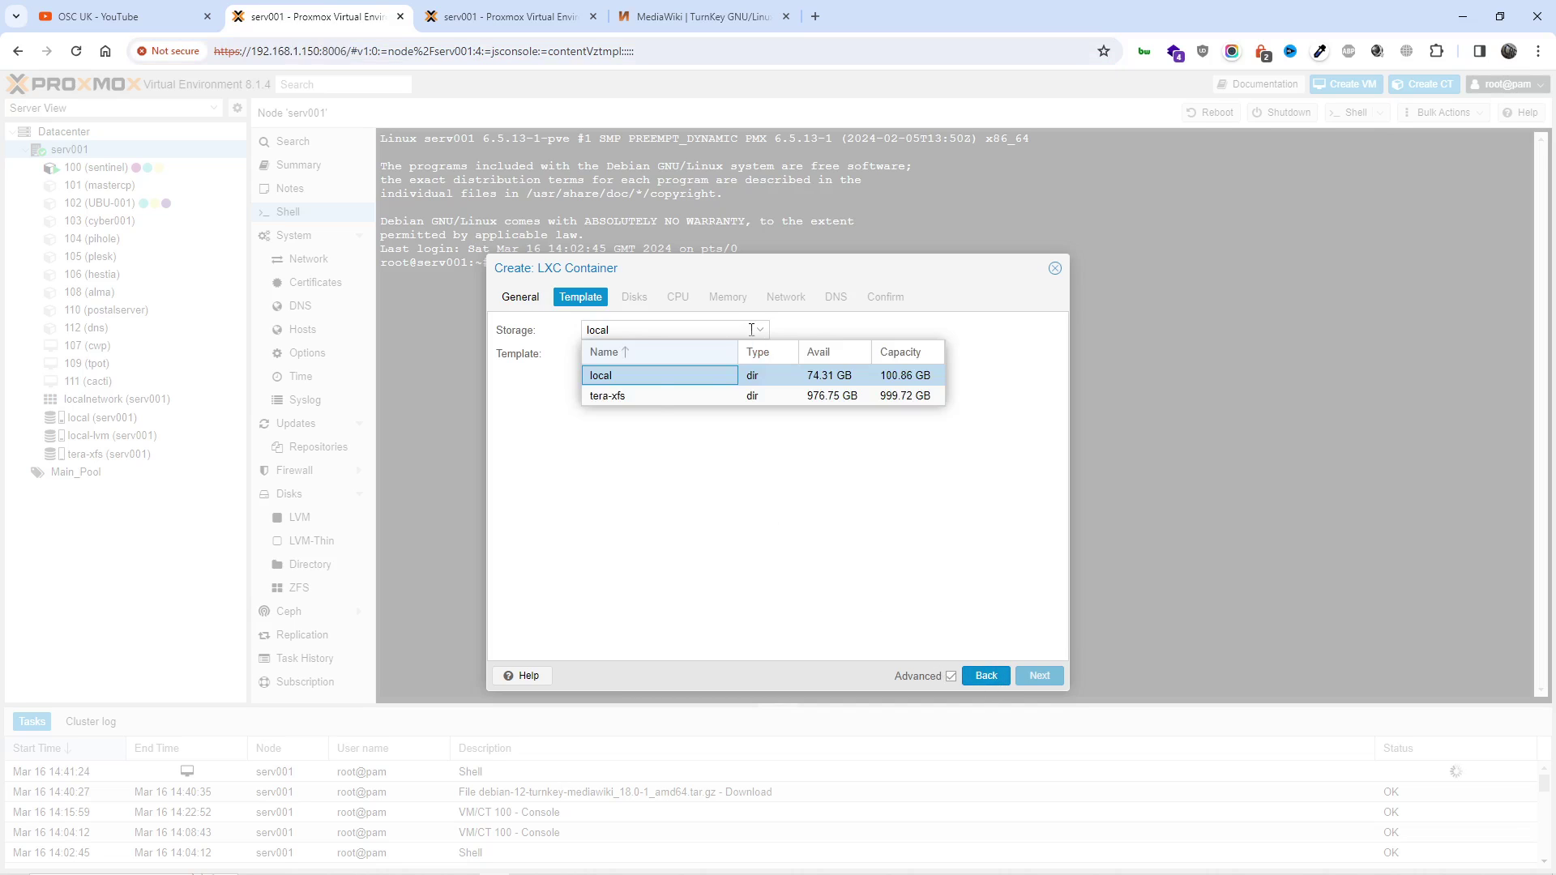
left_click(646, 394)
left_click(663, 353)
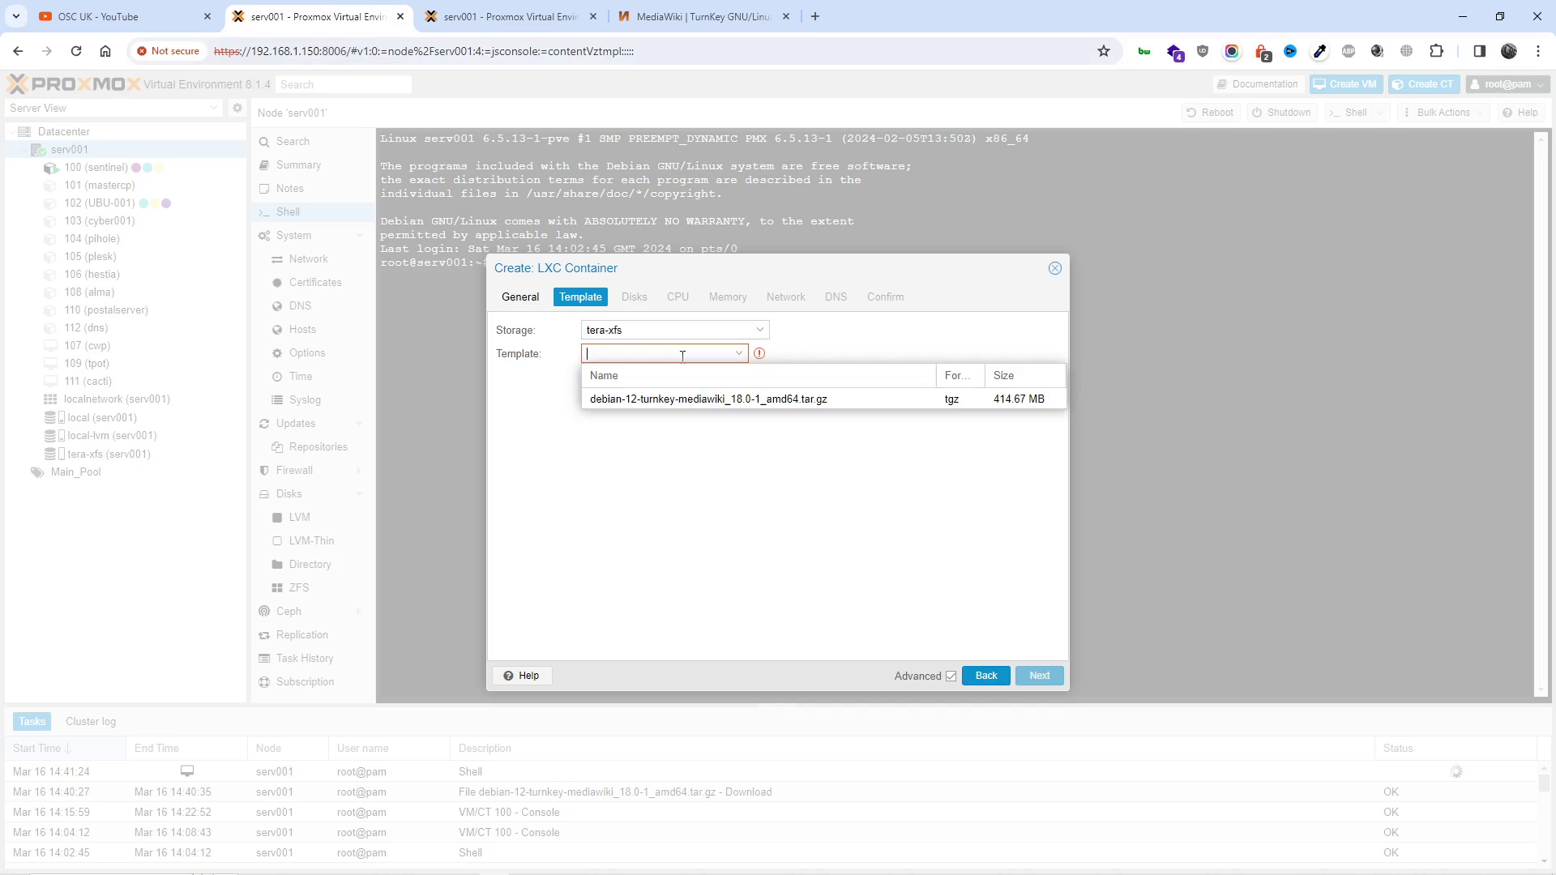
left_click(659, 404)
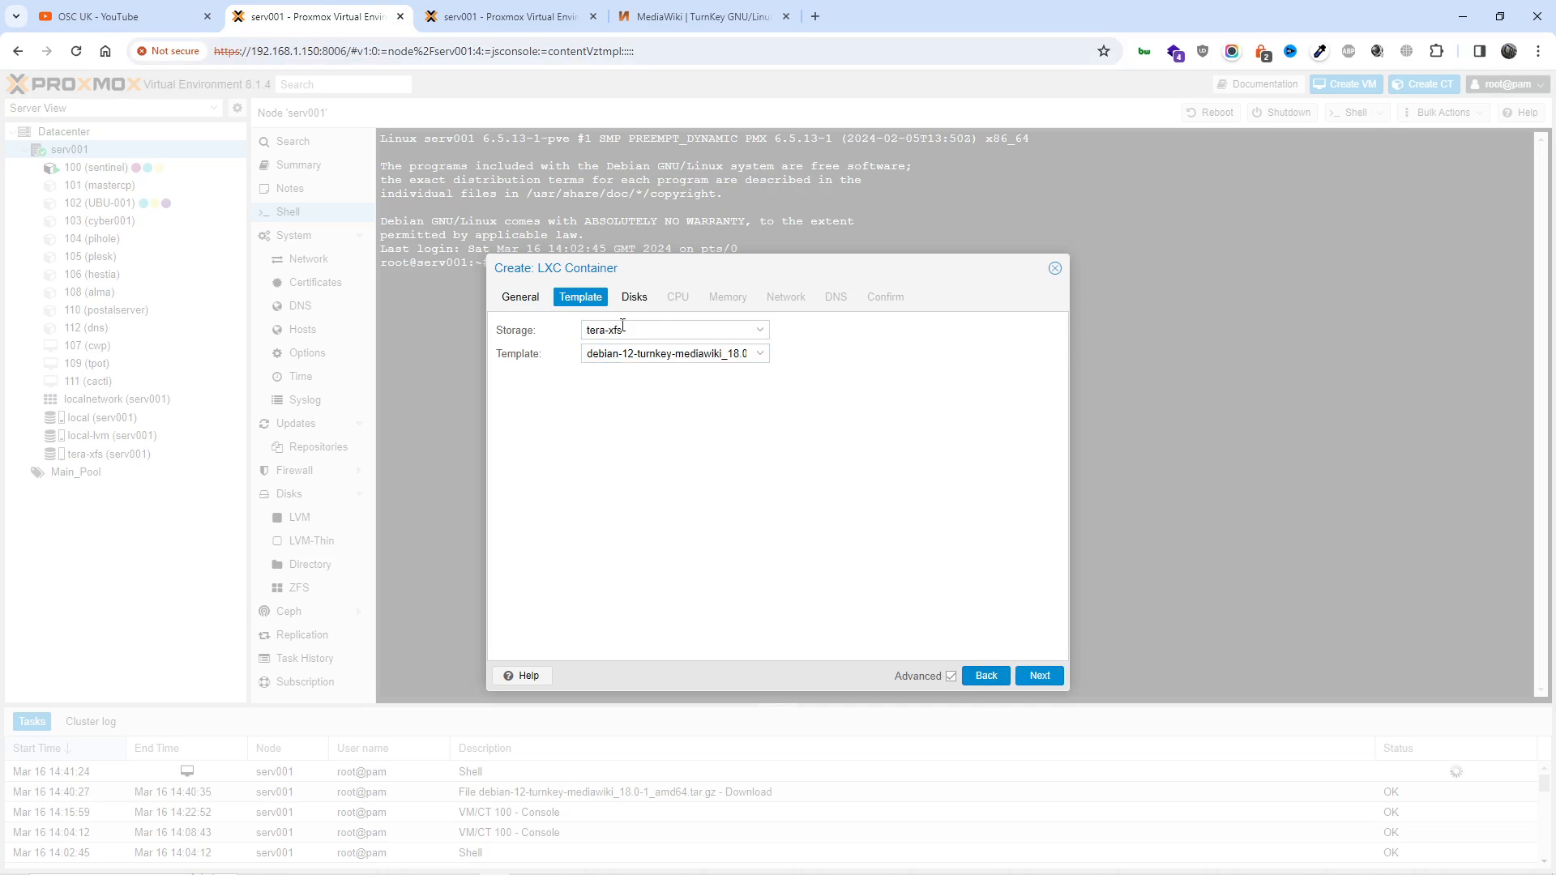
- Set the root disk size to 25 GiB, keeping local-lvm as its storage
left_click(1039, 676)
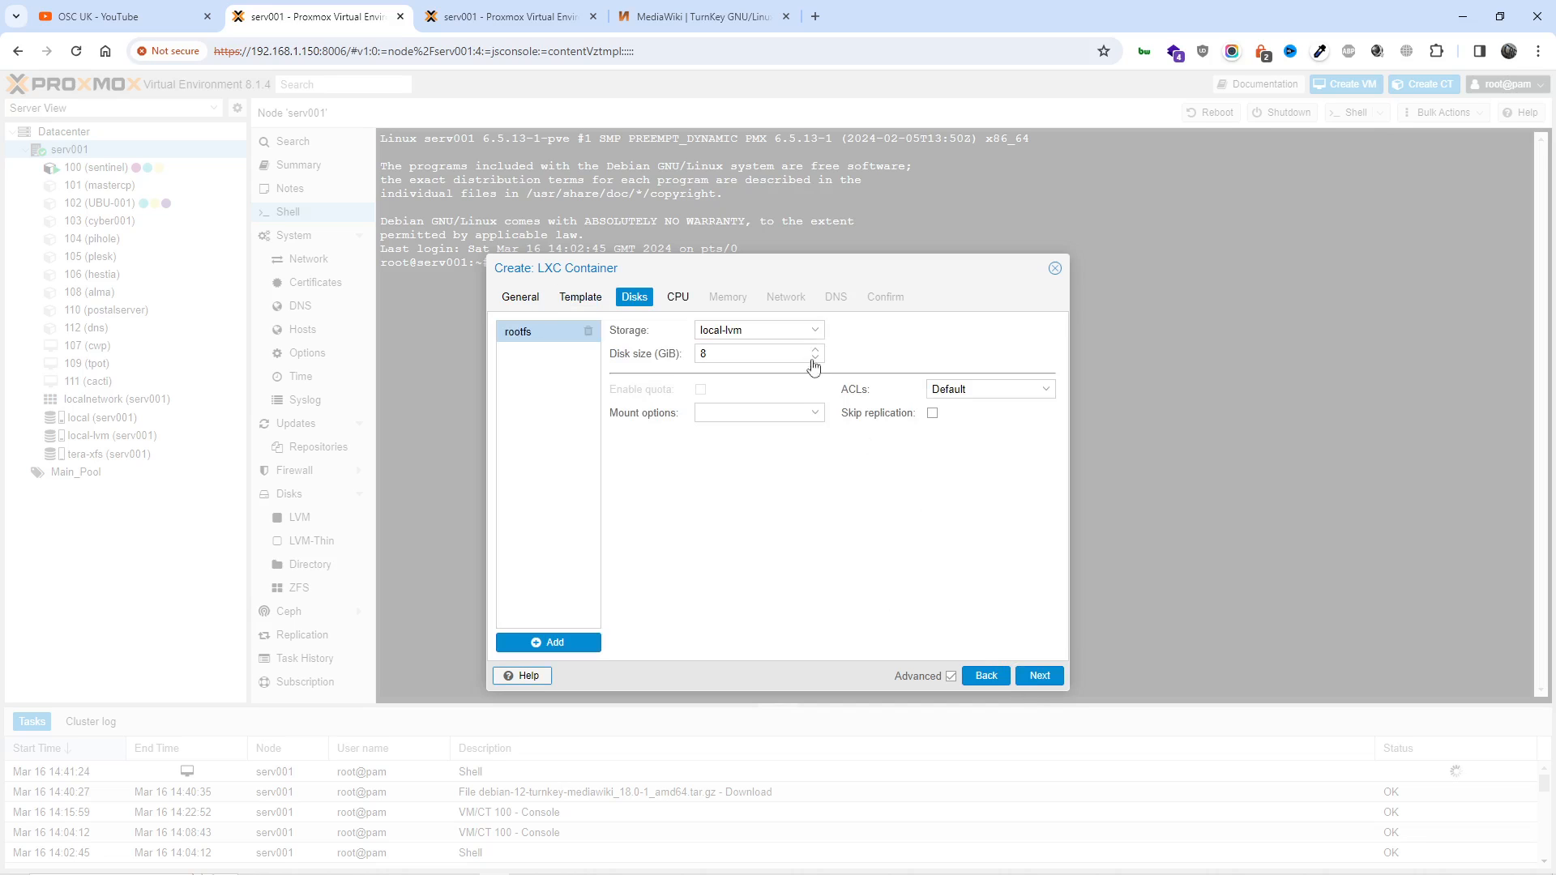
double_click(711, 352)
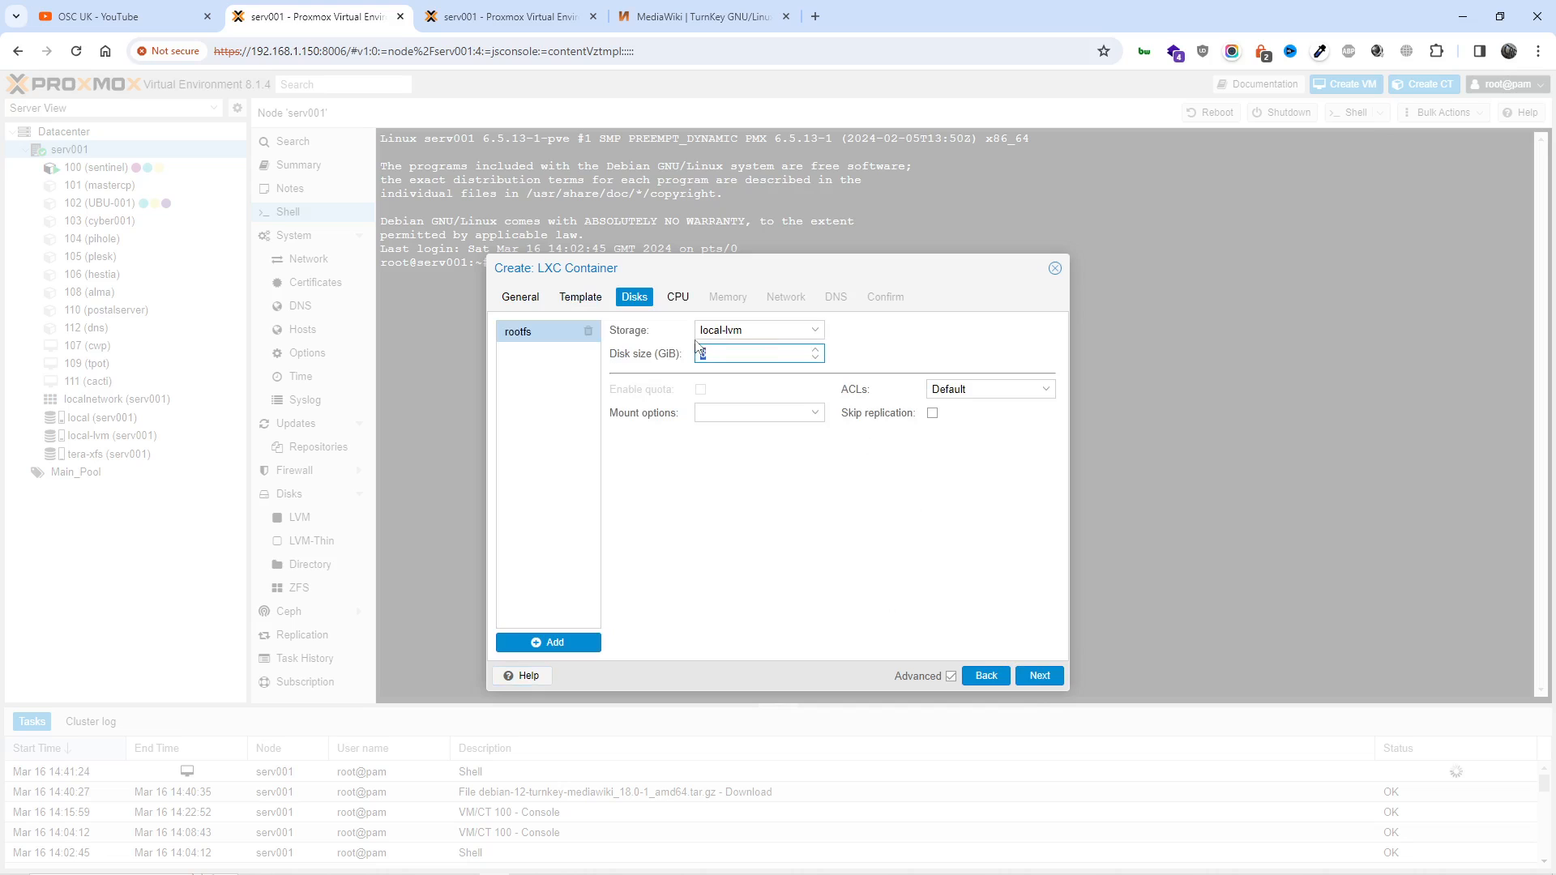
type("25")
left_click(767, 473)
left_click(816, 329)
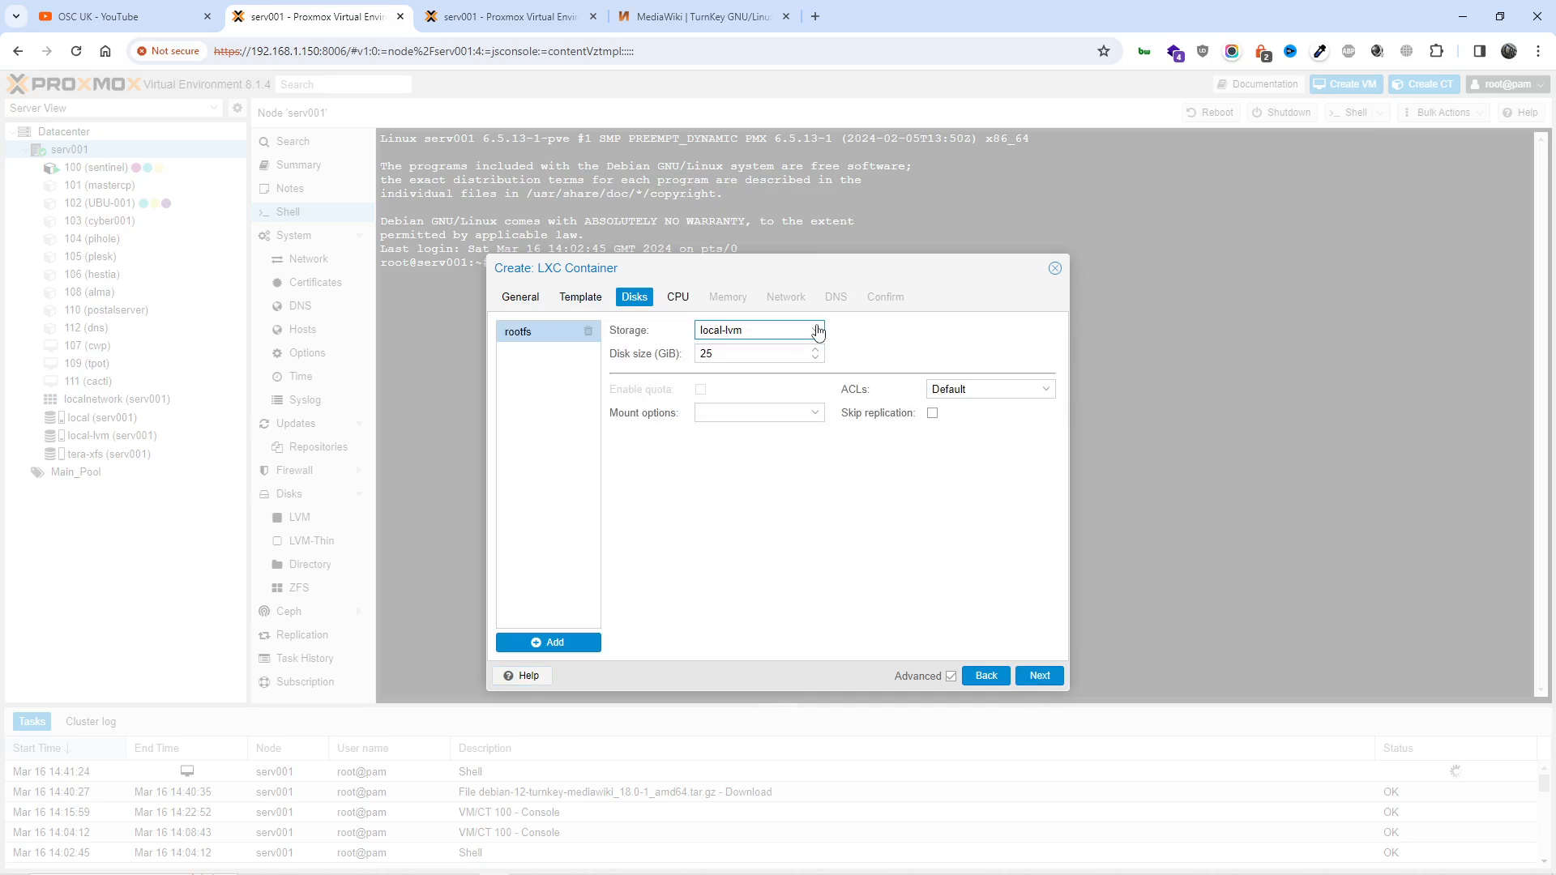
left_click(817, 329)
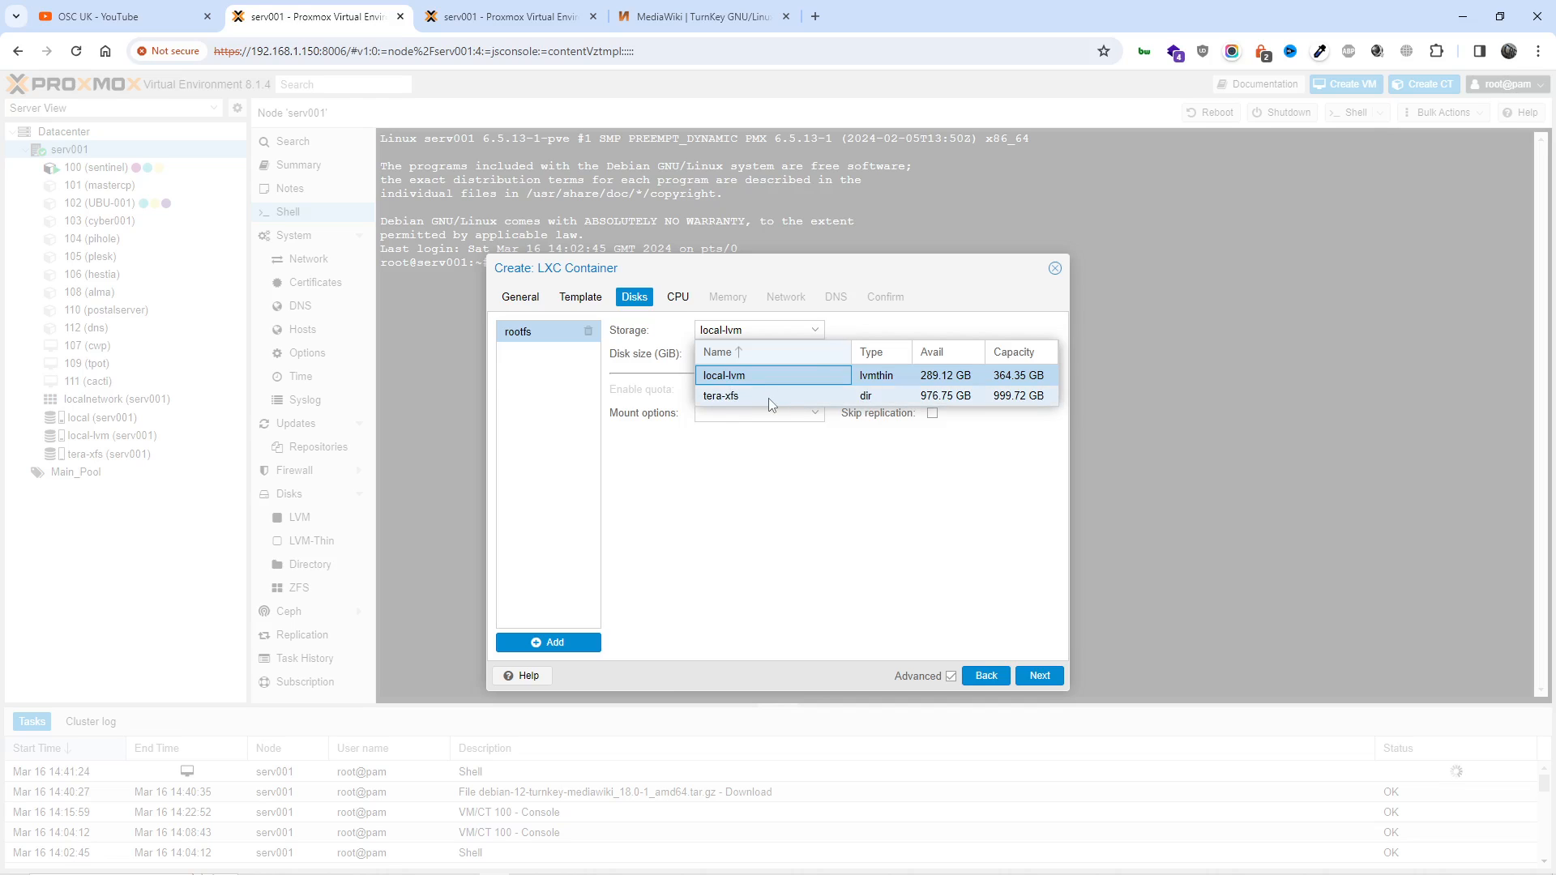
left_click(784, 482)
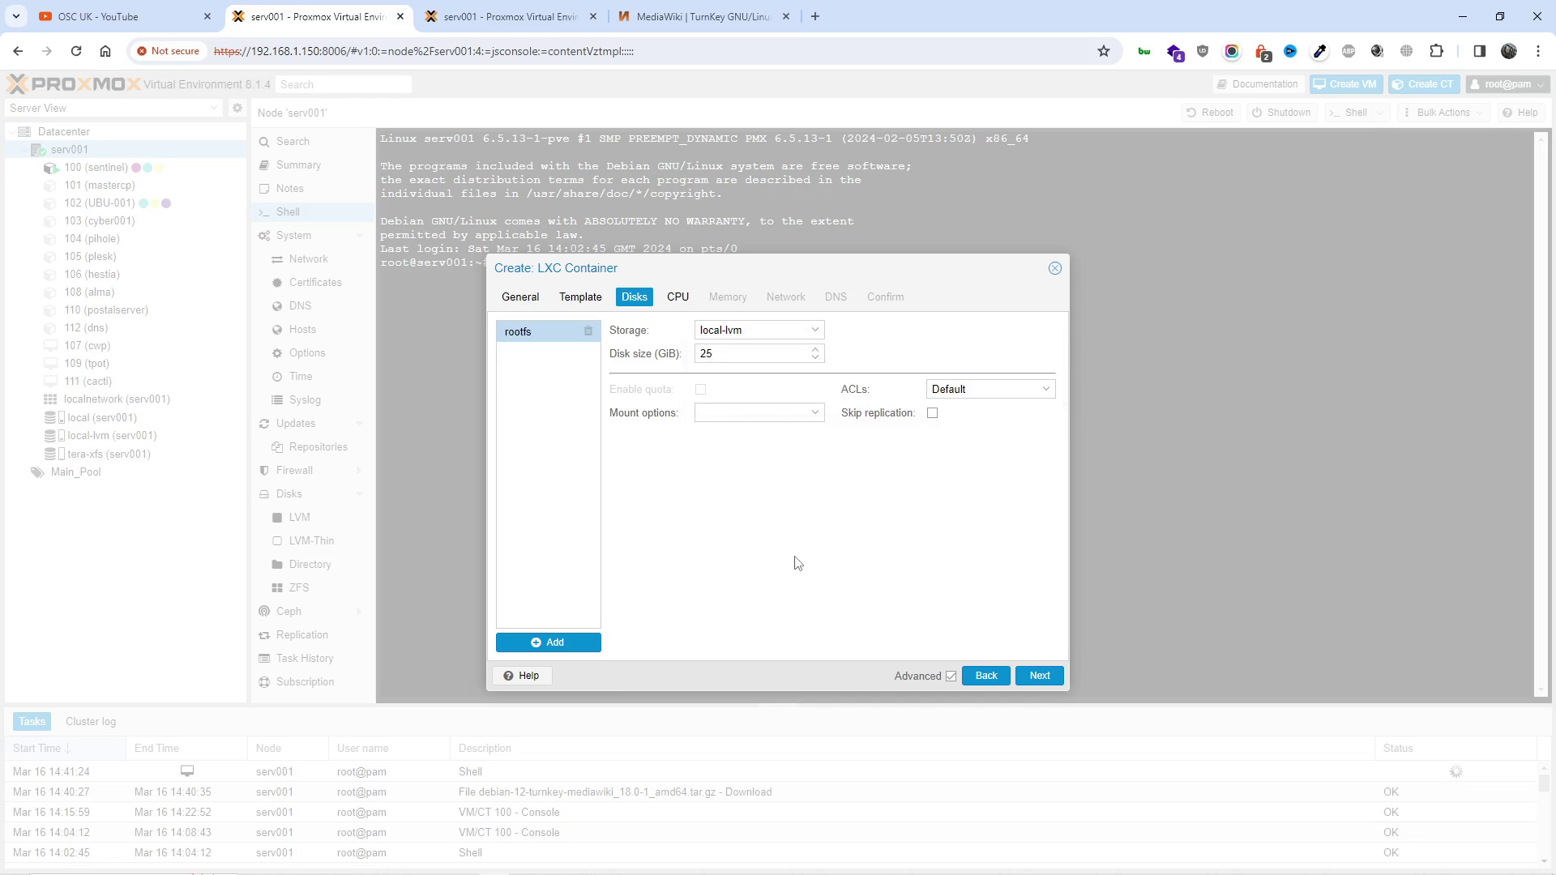
- Skip past CPU and set memory to 1024 MiB and swap to 1024 MiB
left_click(1040, 676)
left_click(1039, 678)
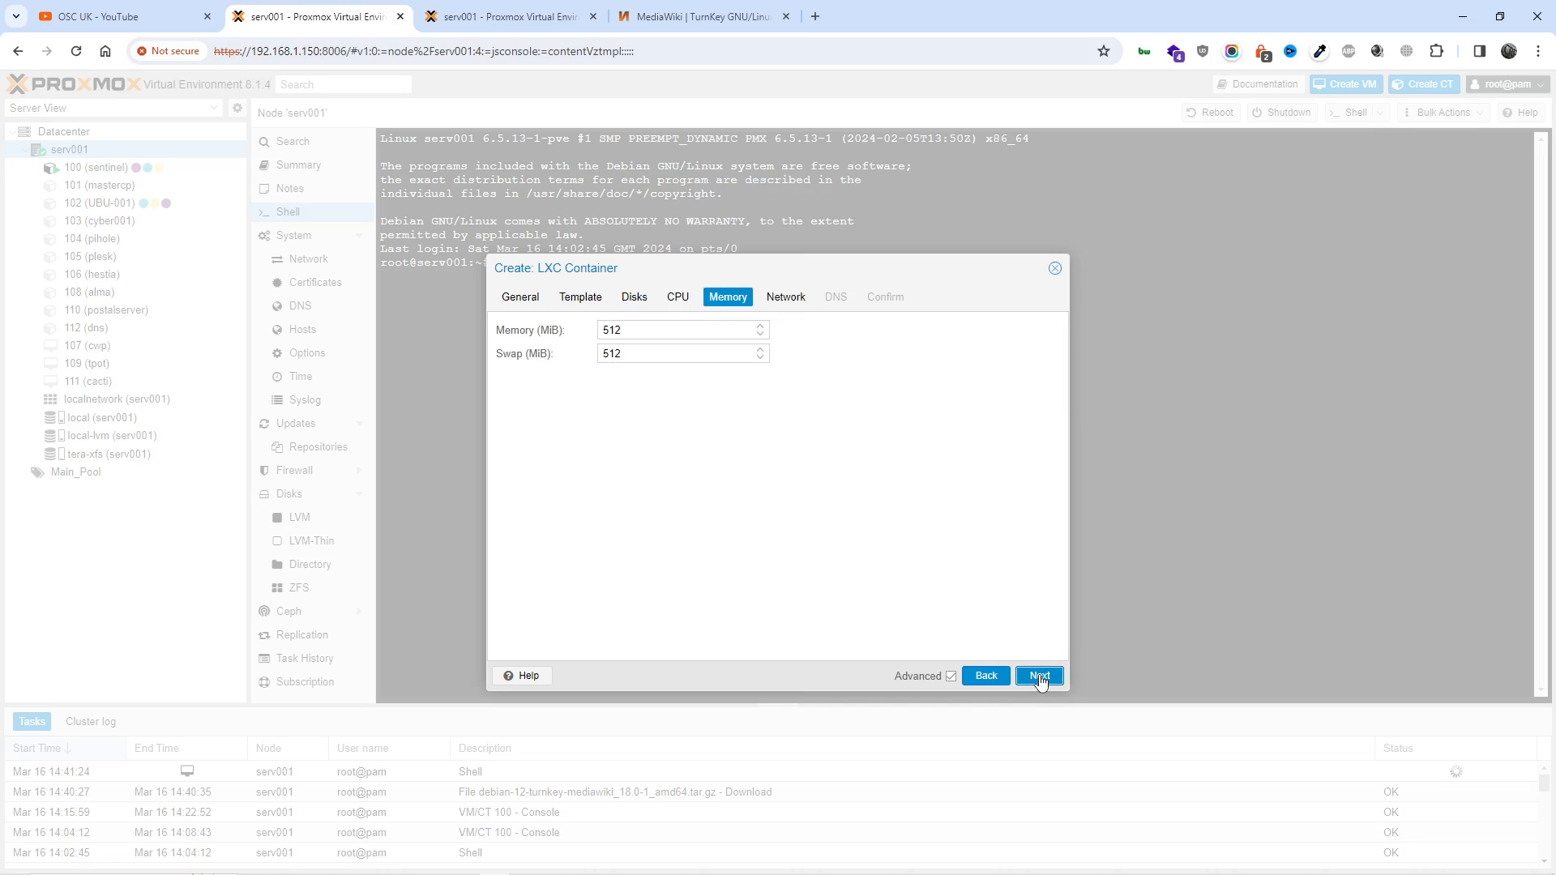
double_click(622, 332)
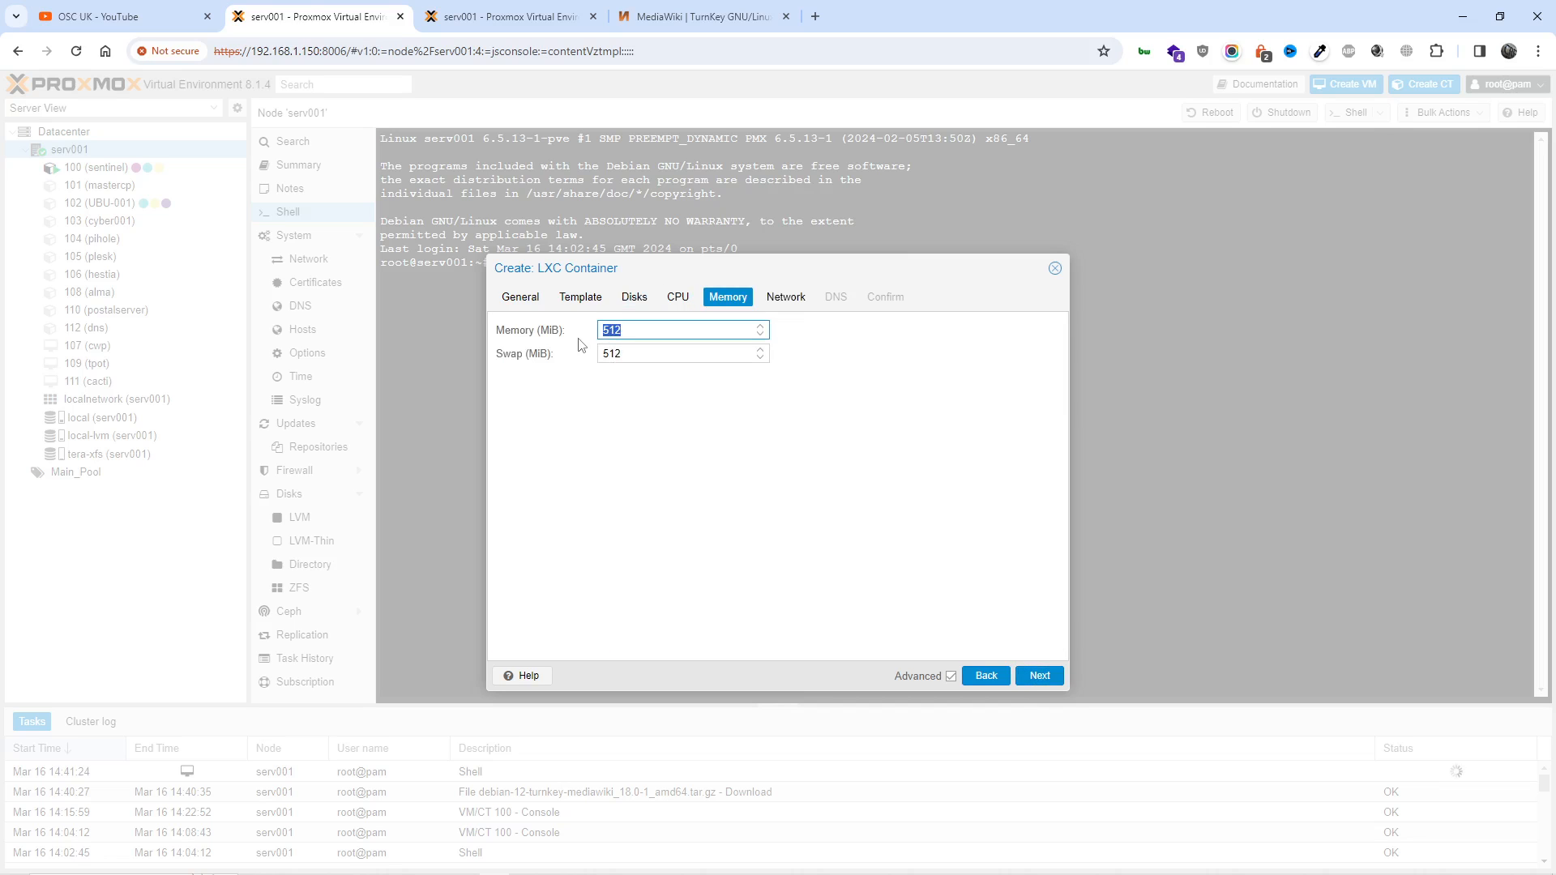
type("1024")
double_click(613, 353)
type("1024")
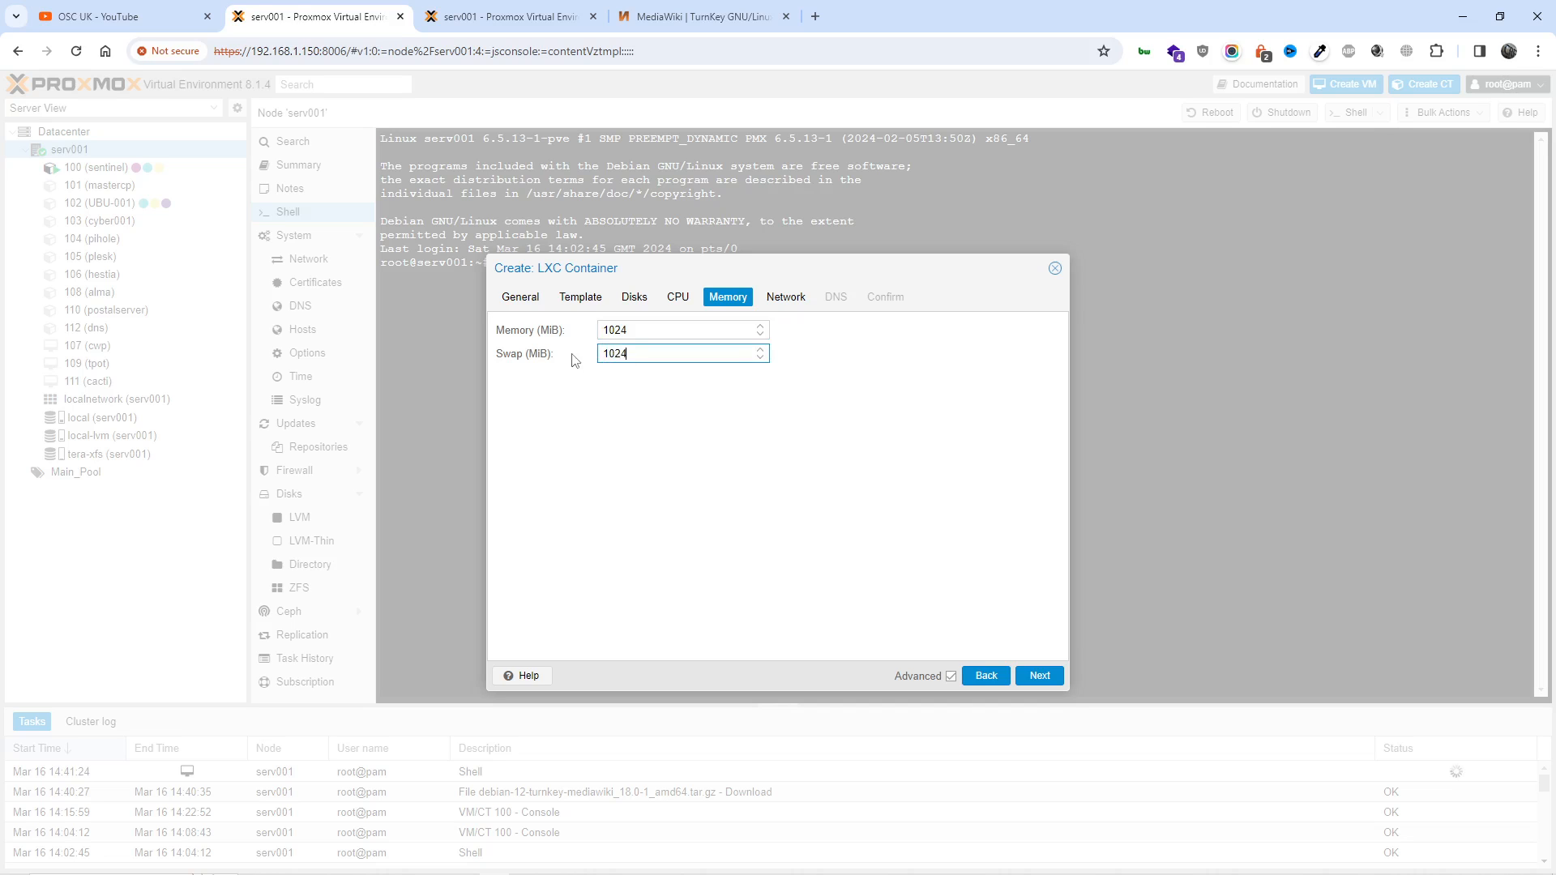
- Choose DHCP for IPv4 and IPv6, keep host DNS settings and reach the confirmation summary
left_click(1040, 675)
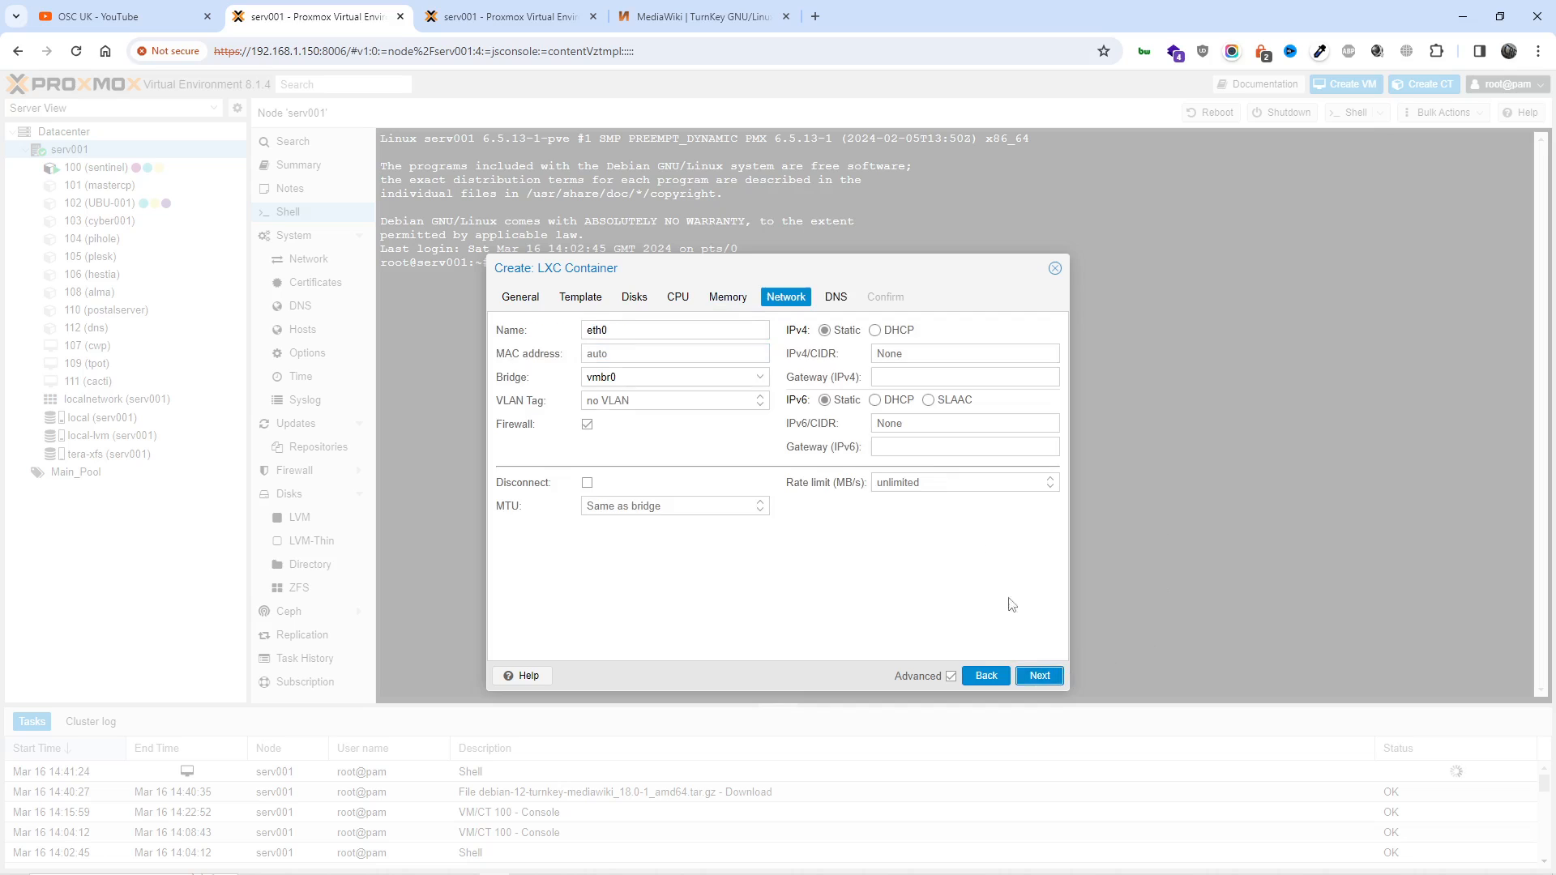
left_click(875, 330)
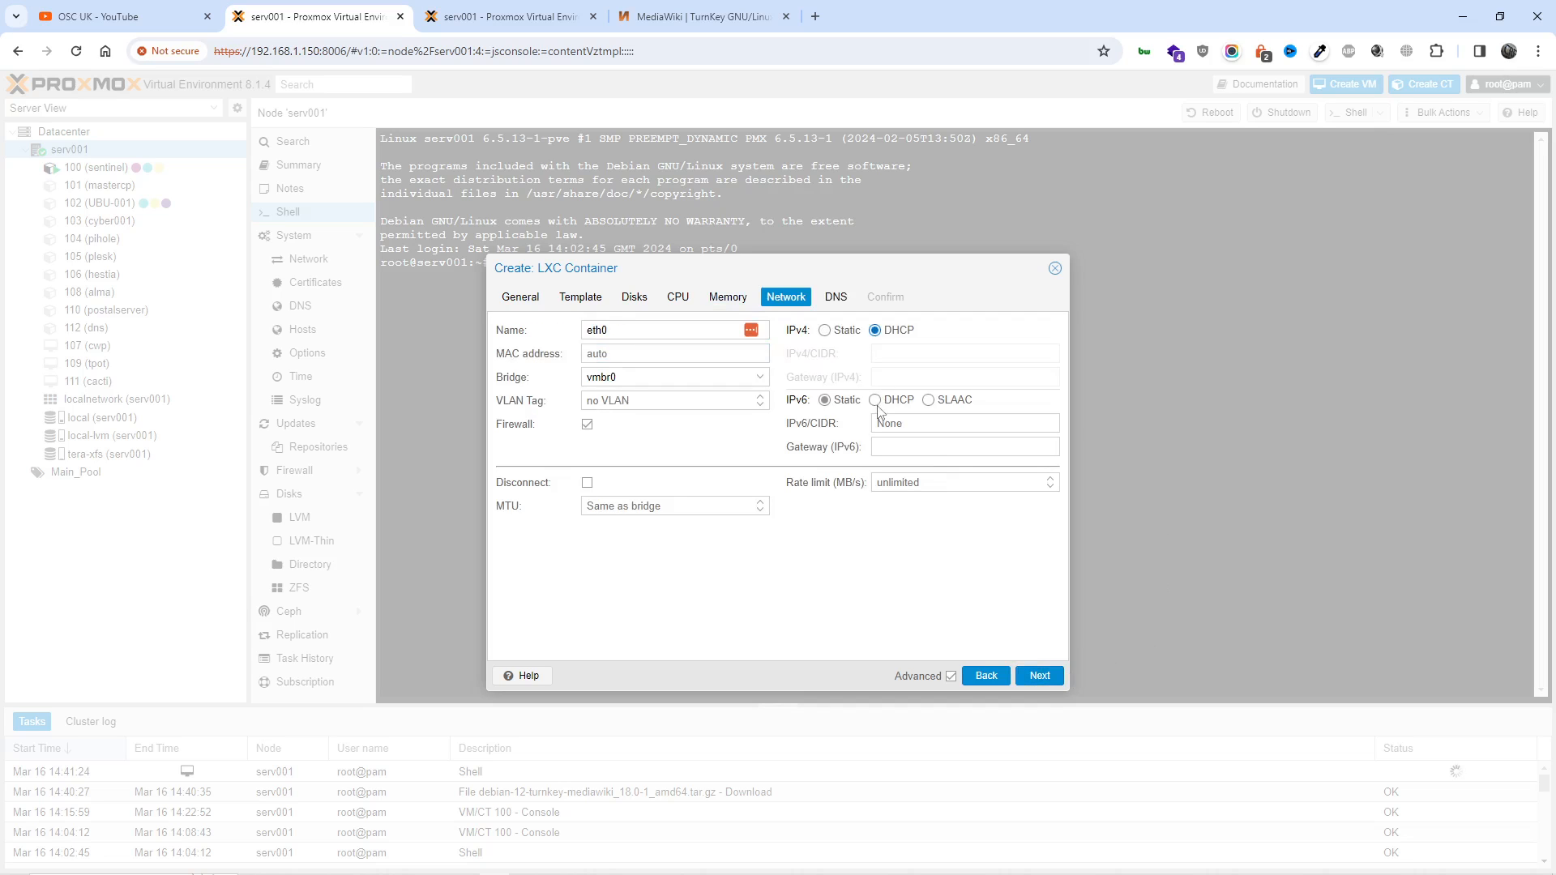
left_click(875, 400)
left_click(1040, 676)
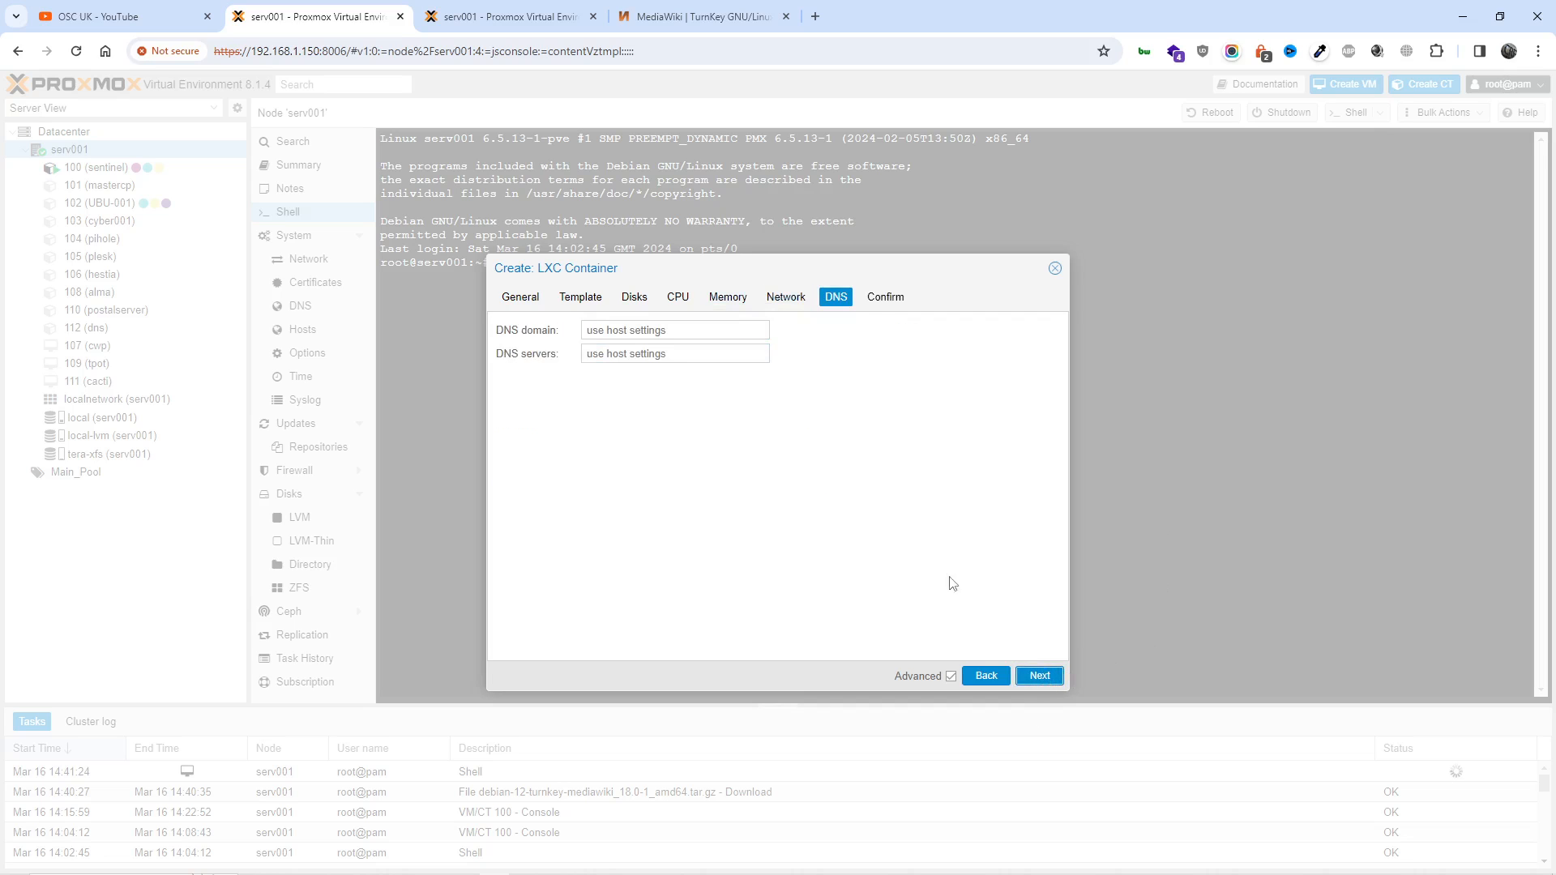
left_click(1040, 676)
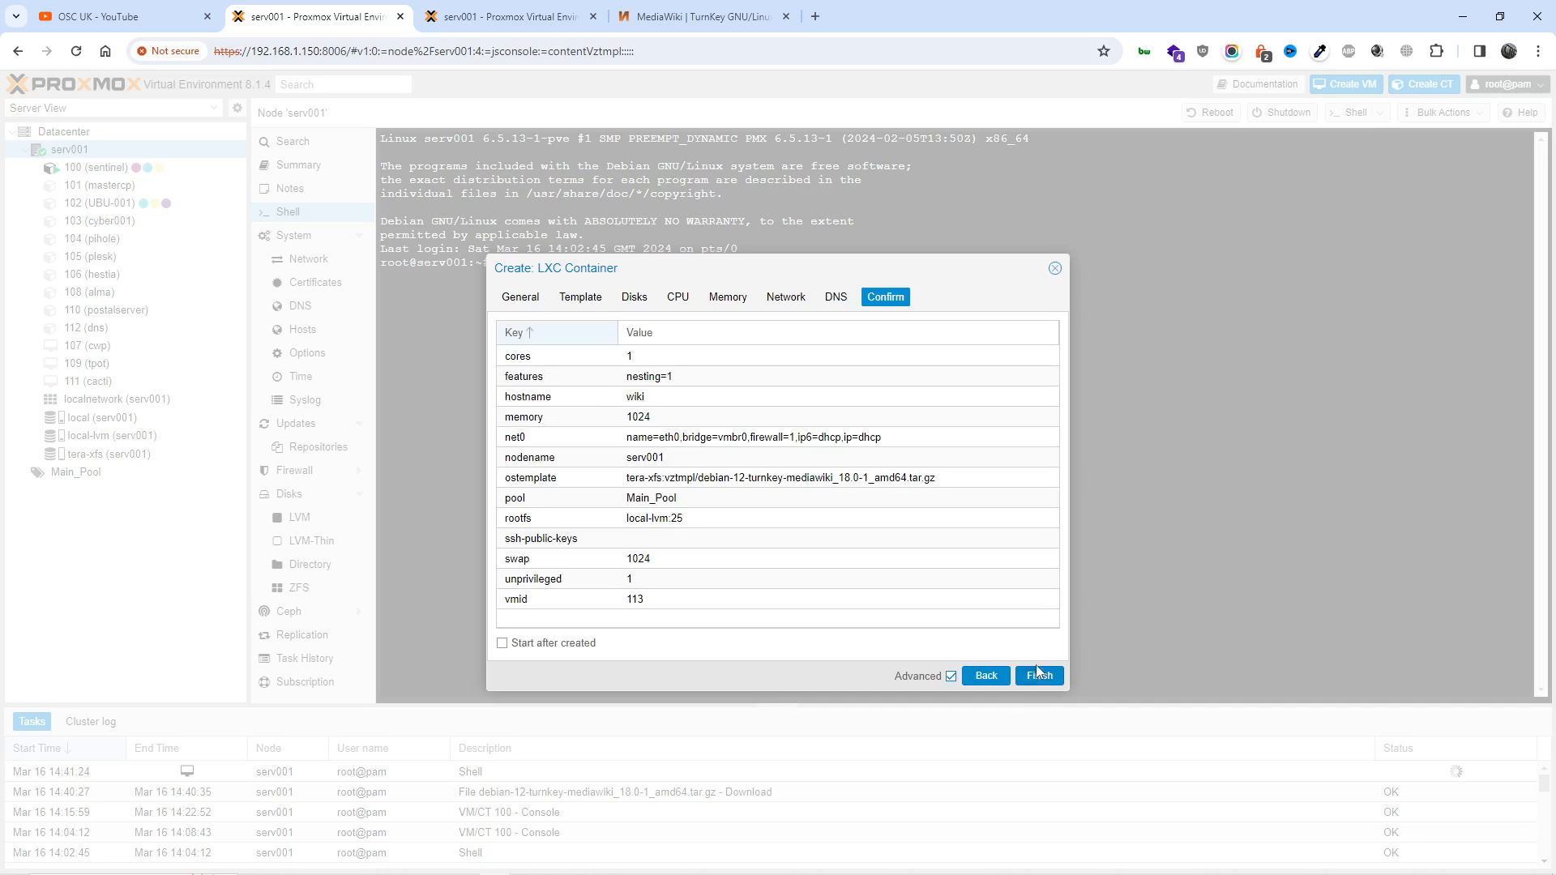
- Create container 113 (wiki) with start-after-created ticked and review the task log and status
left_click(511, 643)
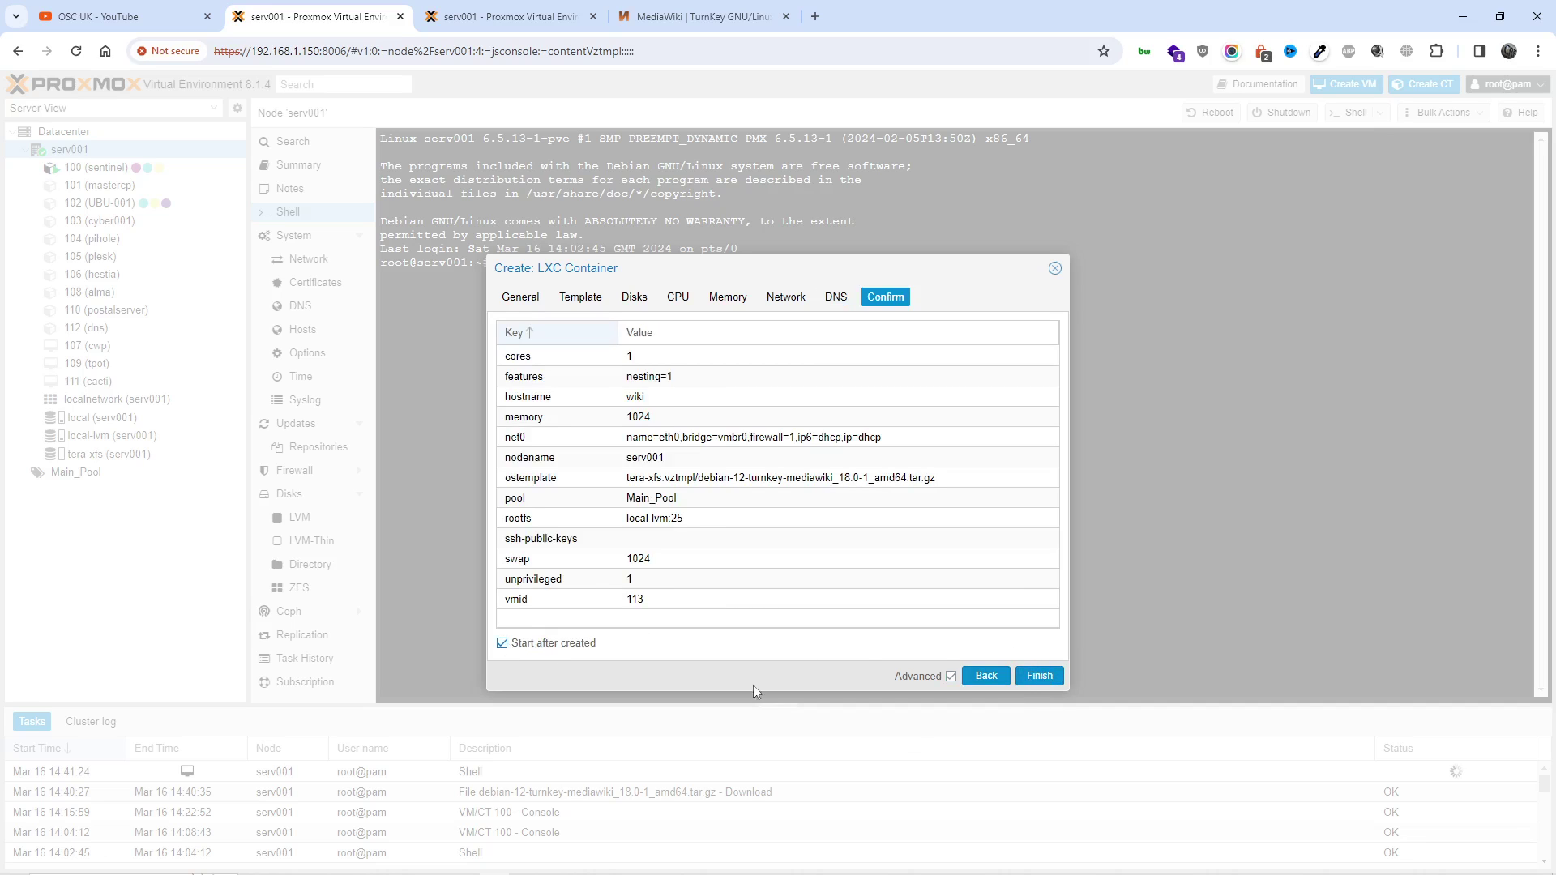
left_click(1038, 677)
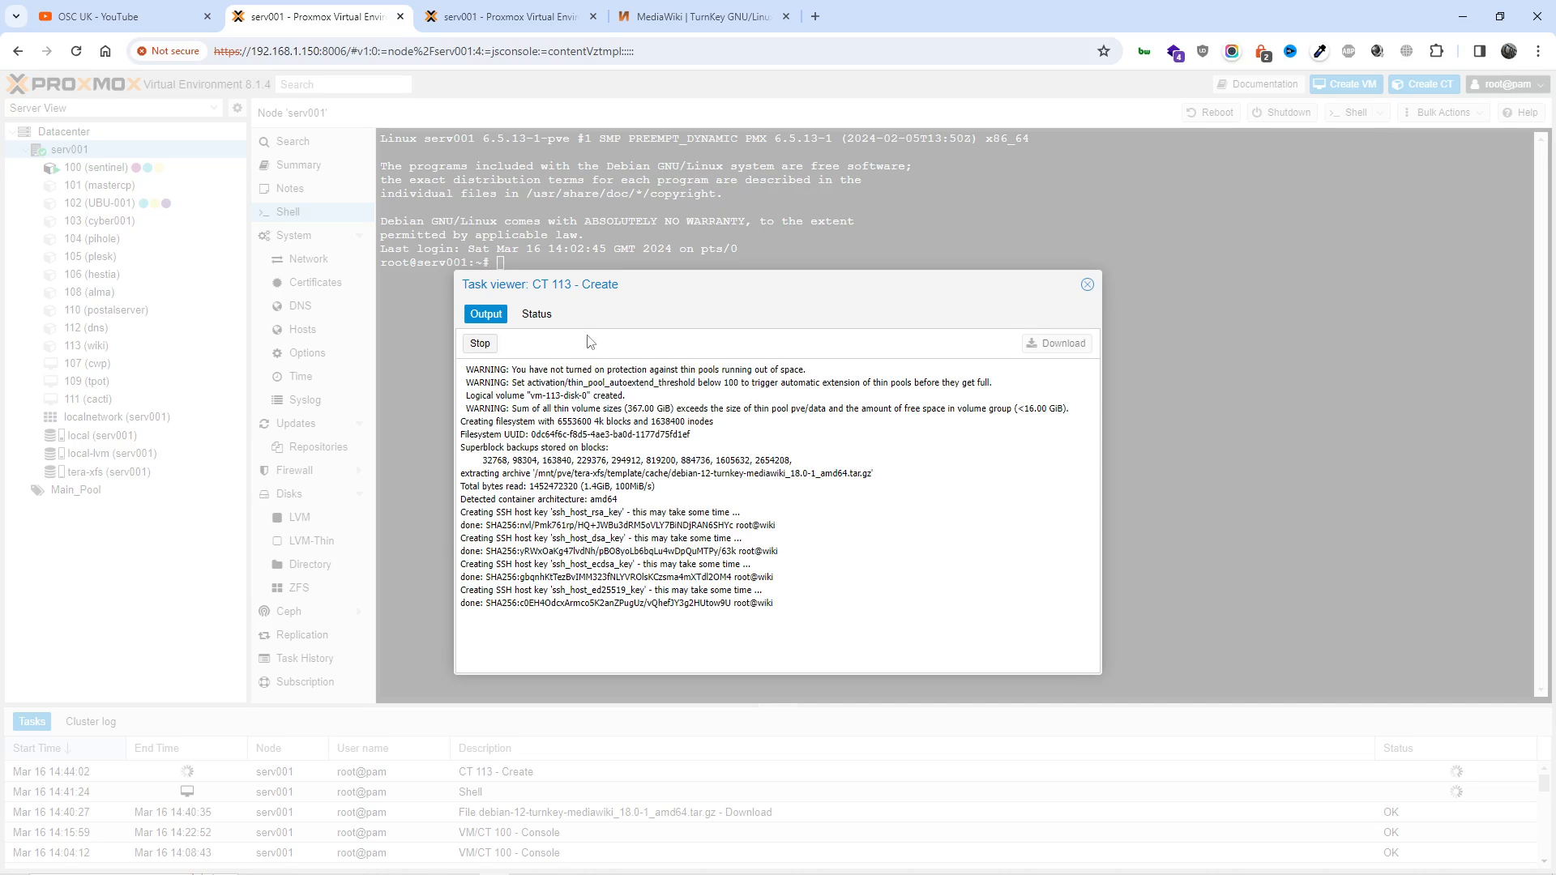
left_click(536, 314)
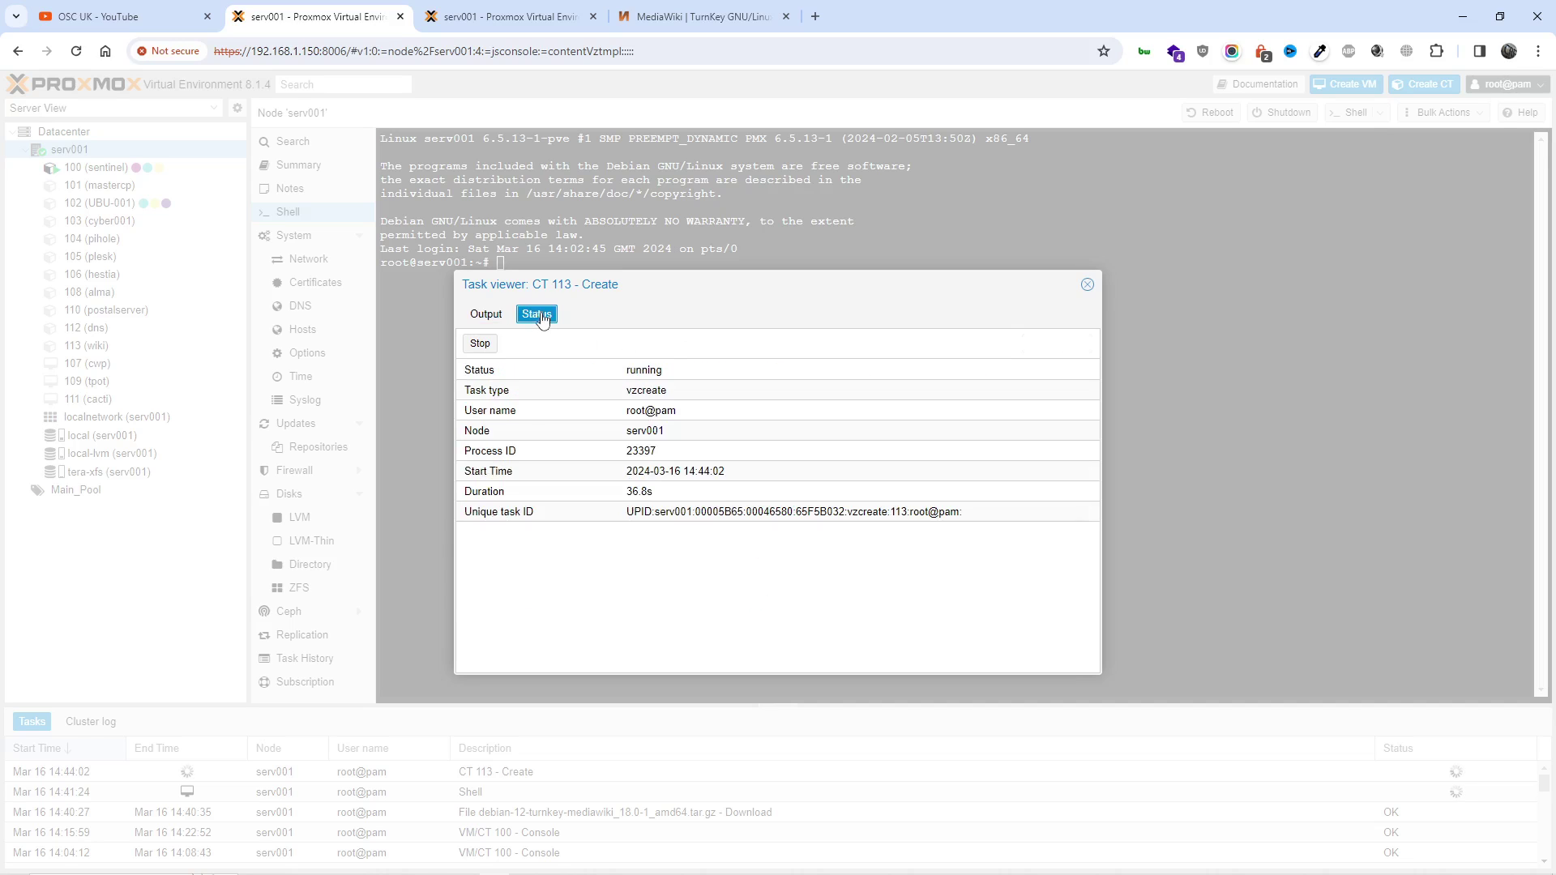
left_click(486, 314)
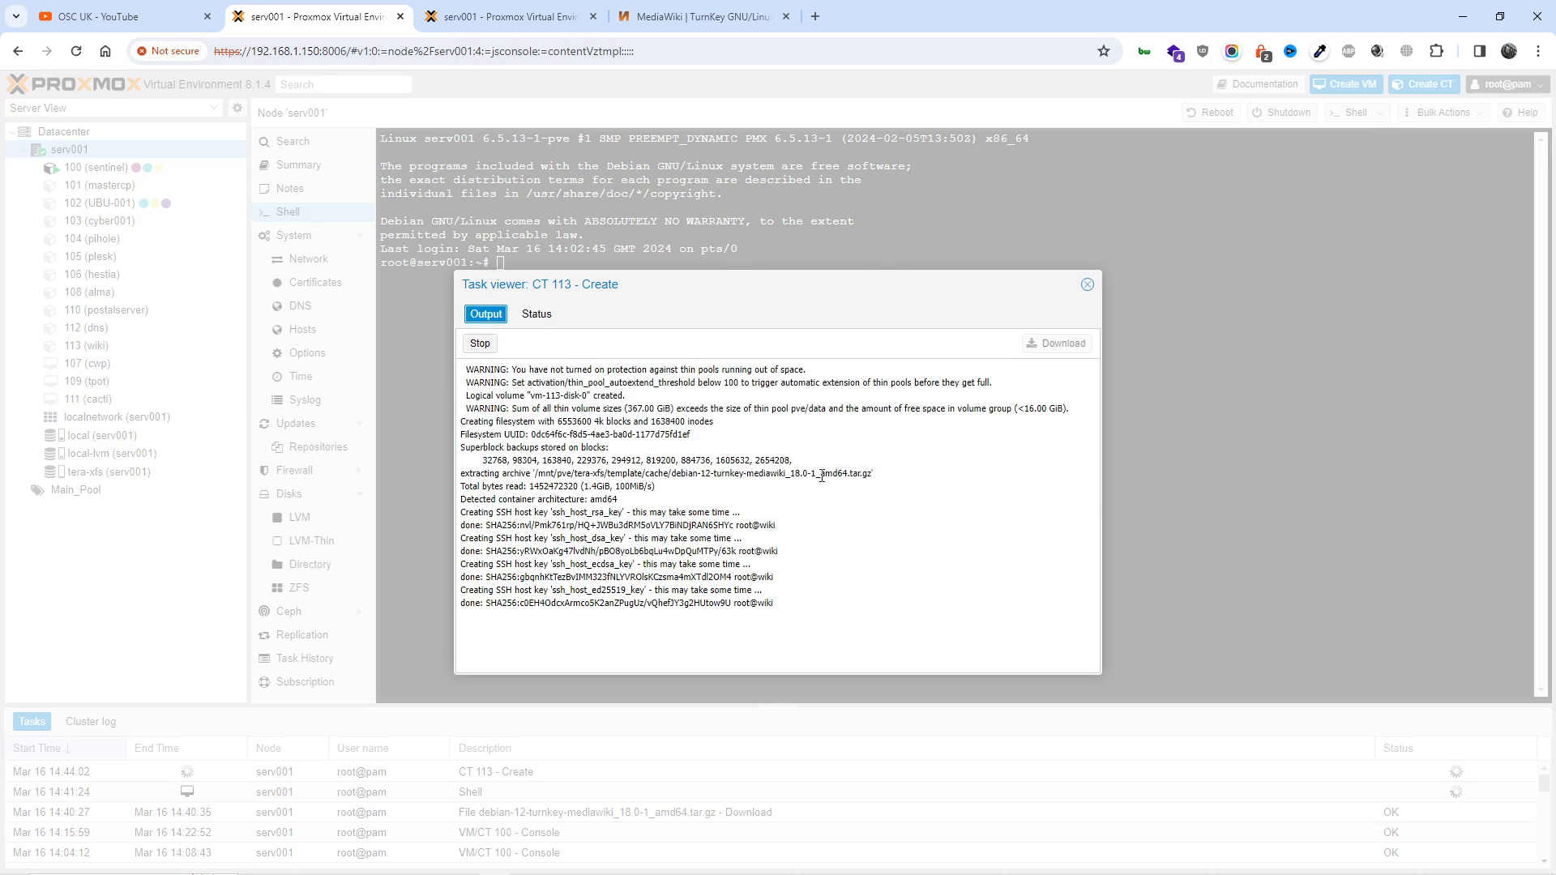
left_click_drag(863, 285, 1197, 214)
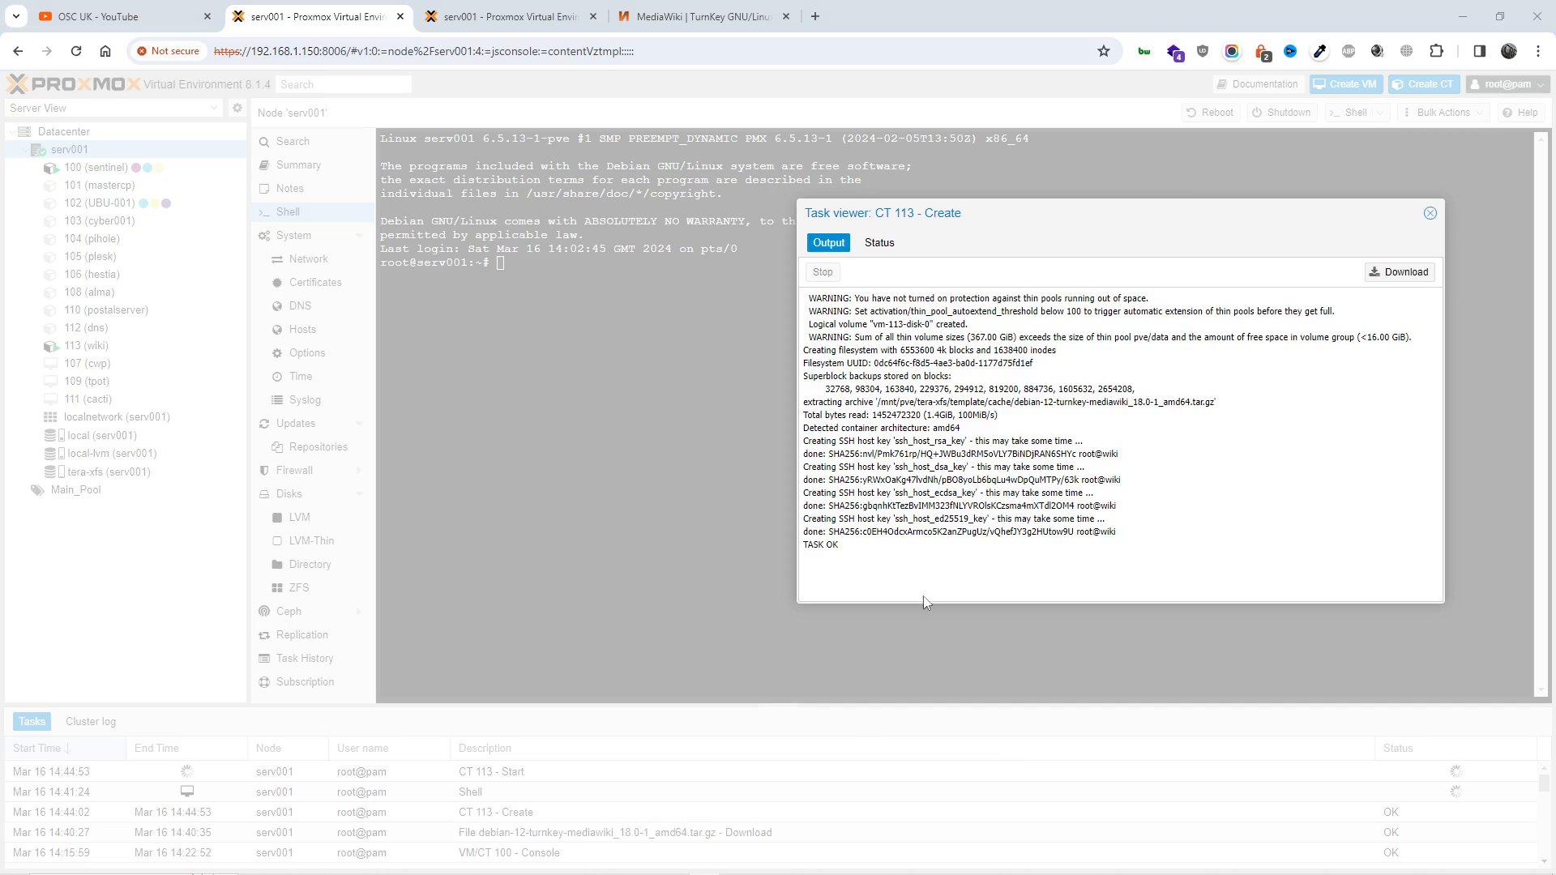
- Close the task log, select container 113 (wiki) and bring up its console
left_click(1427, 215)
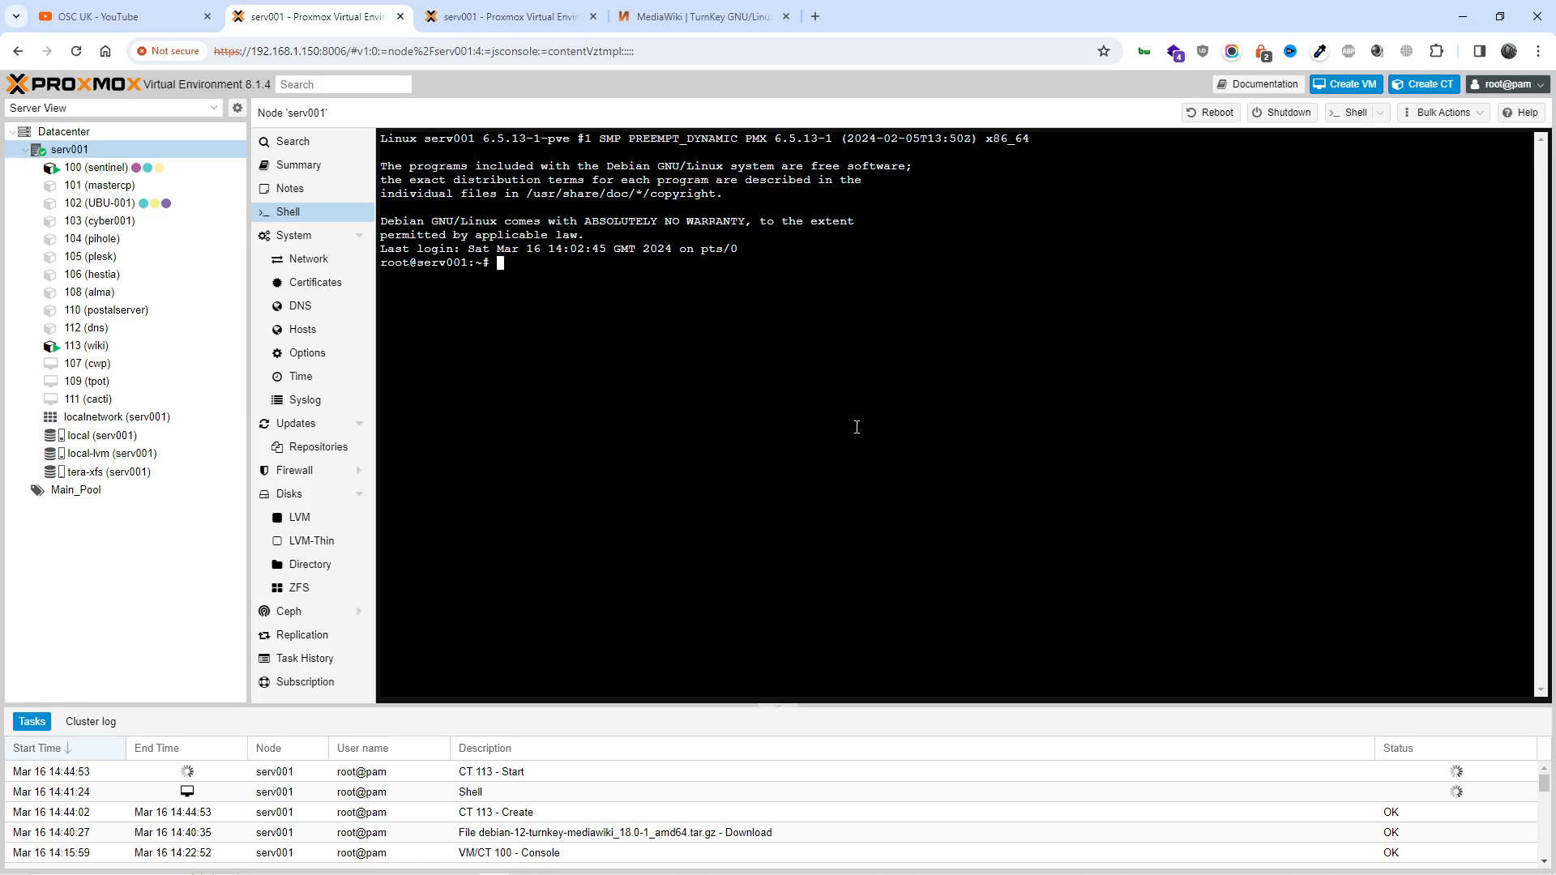
left_click(128, 350)
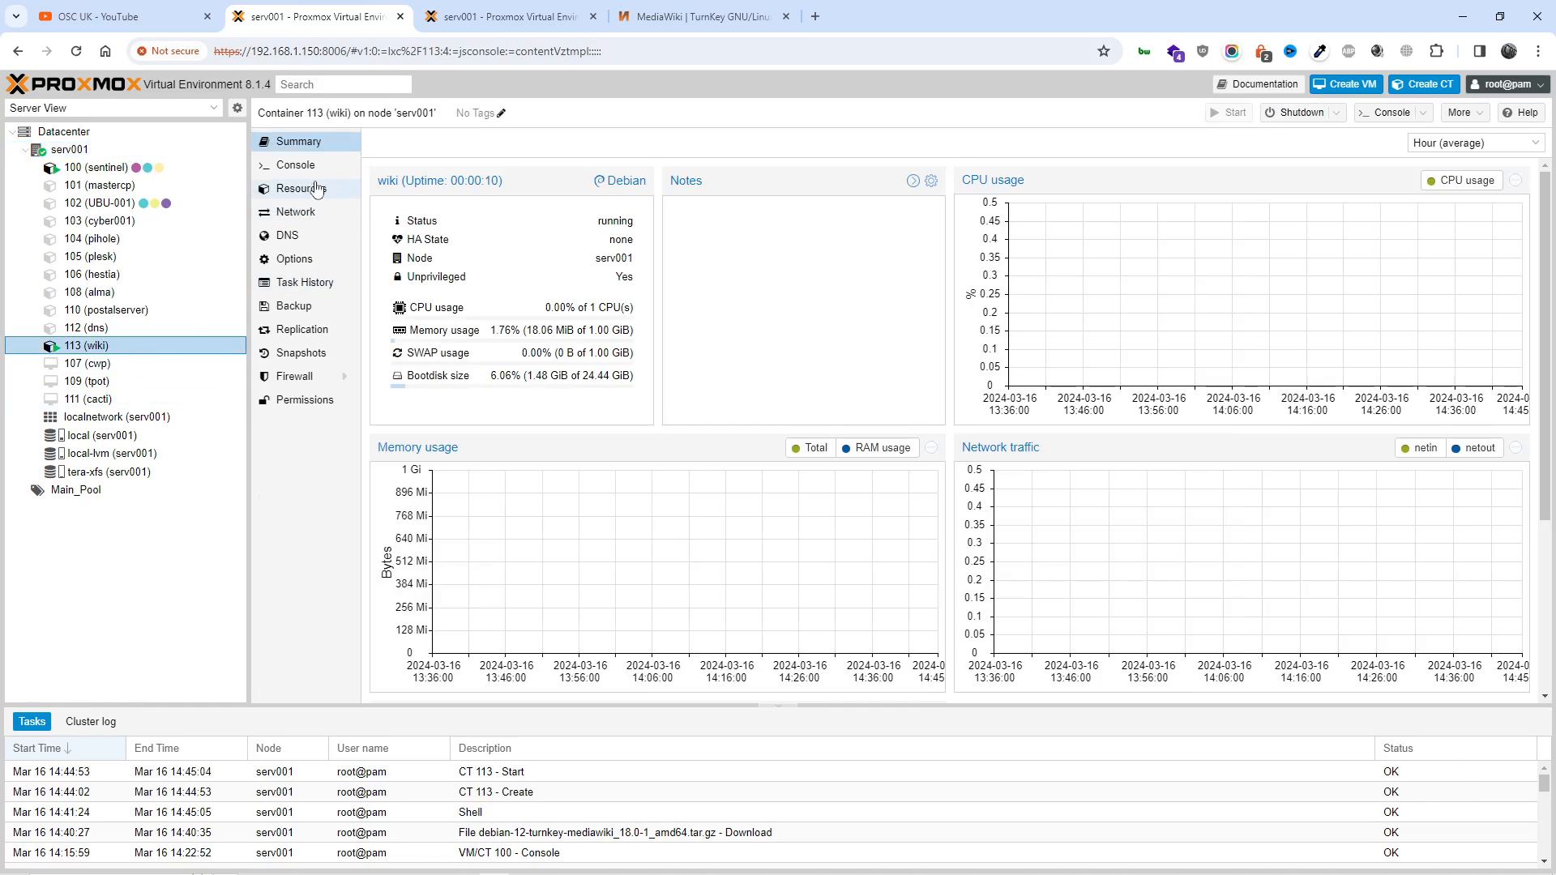
left_click(298, 166)
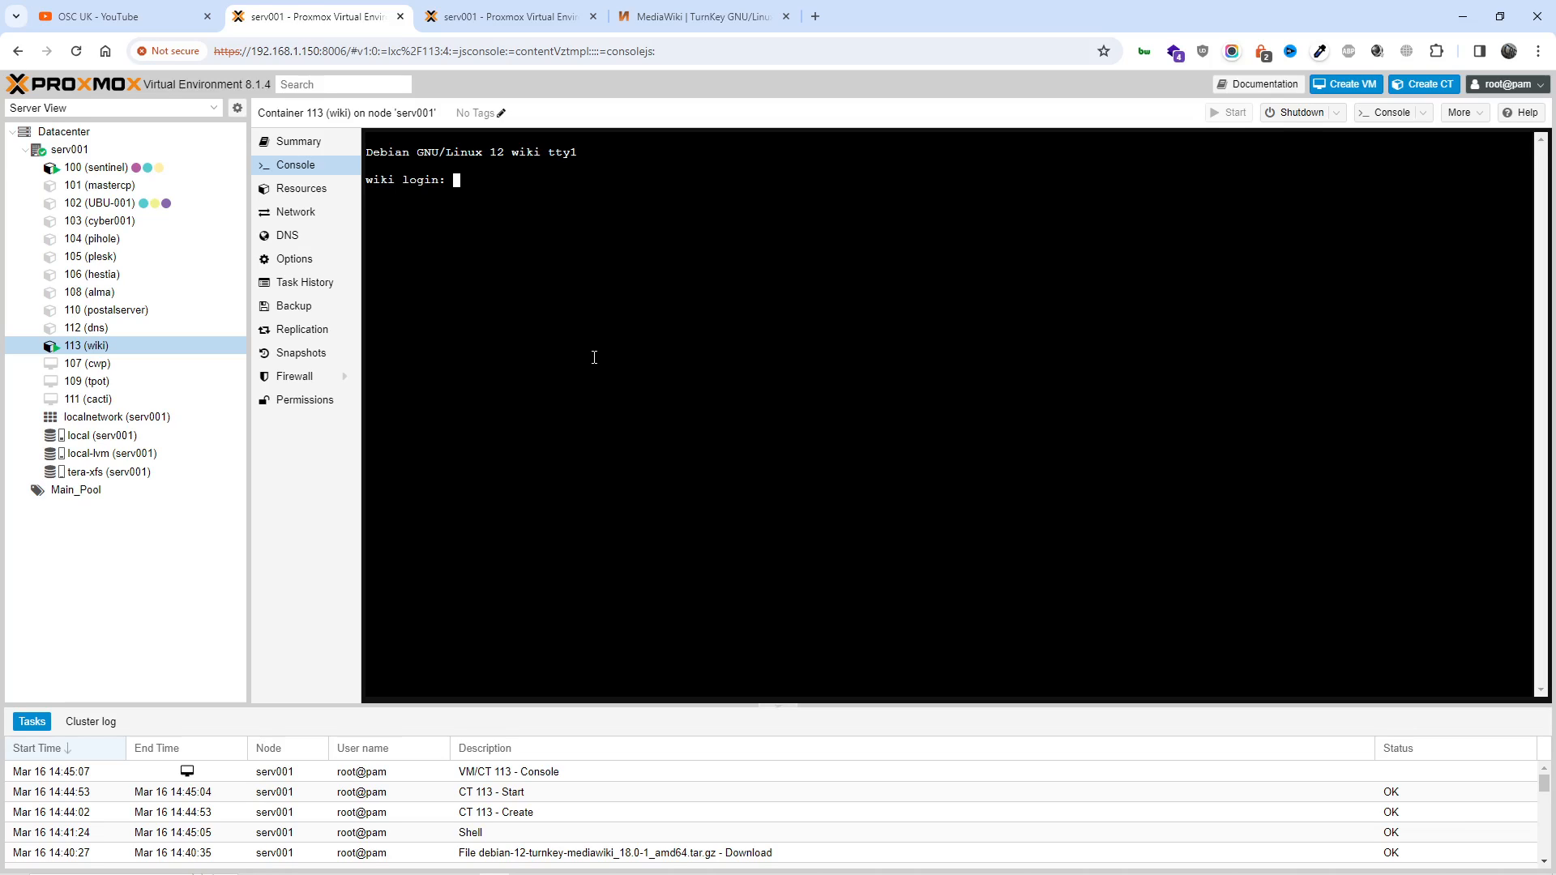
- Log into the container console as root with the root password
key("Return")
key("Return")
type("root")
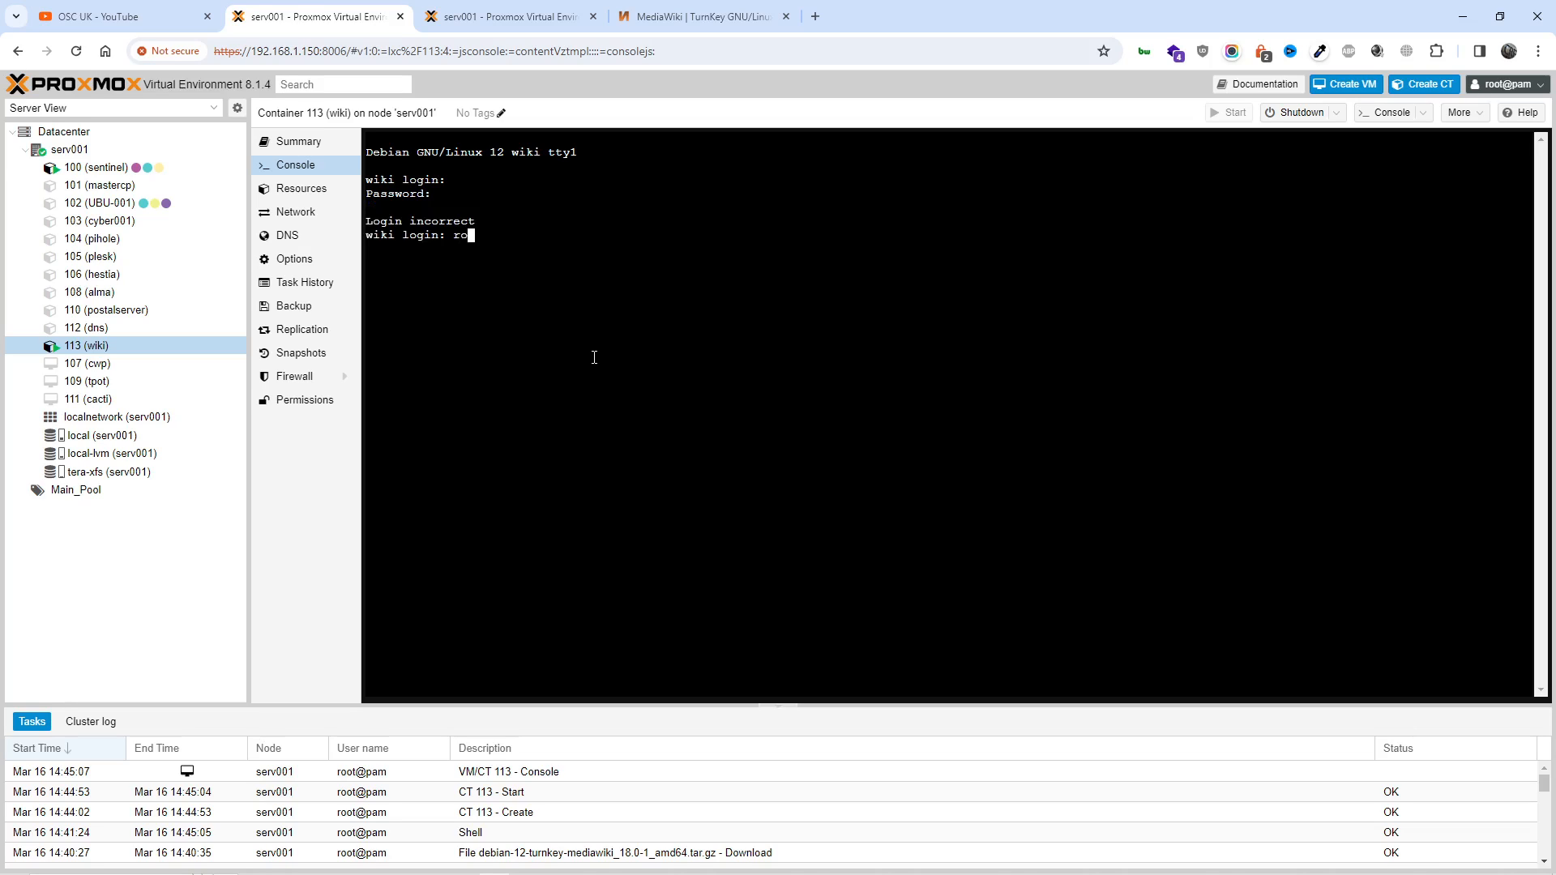
key("Return")
key("Return")
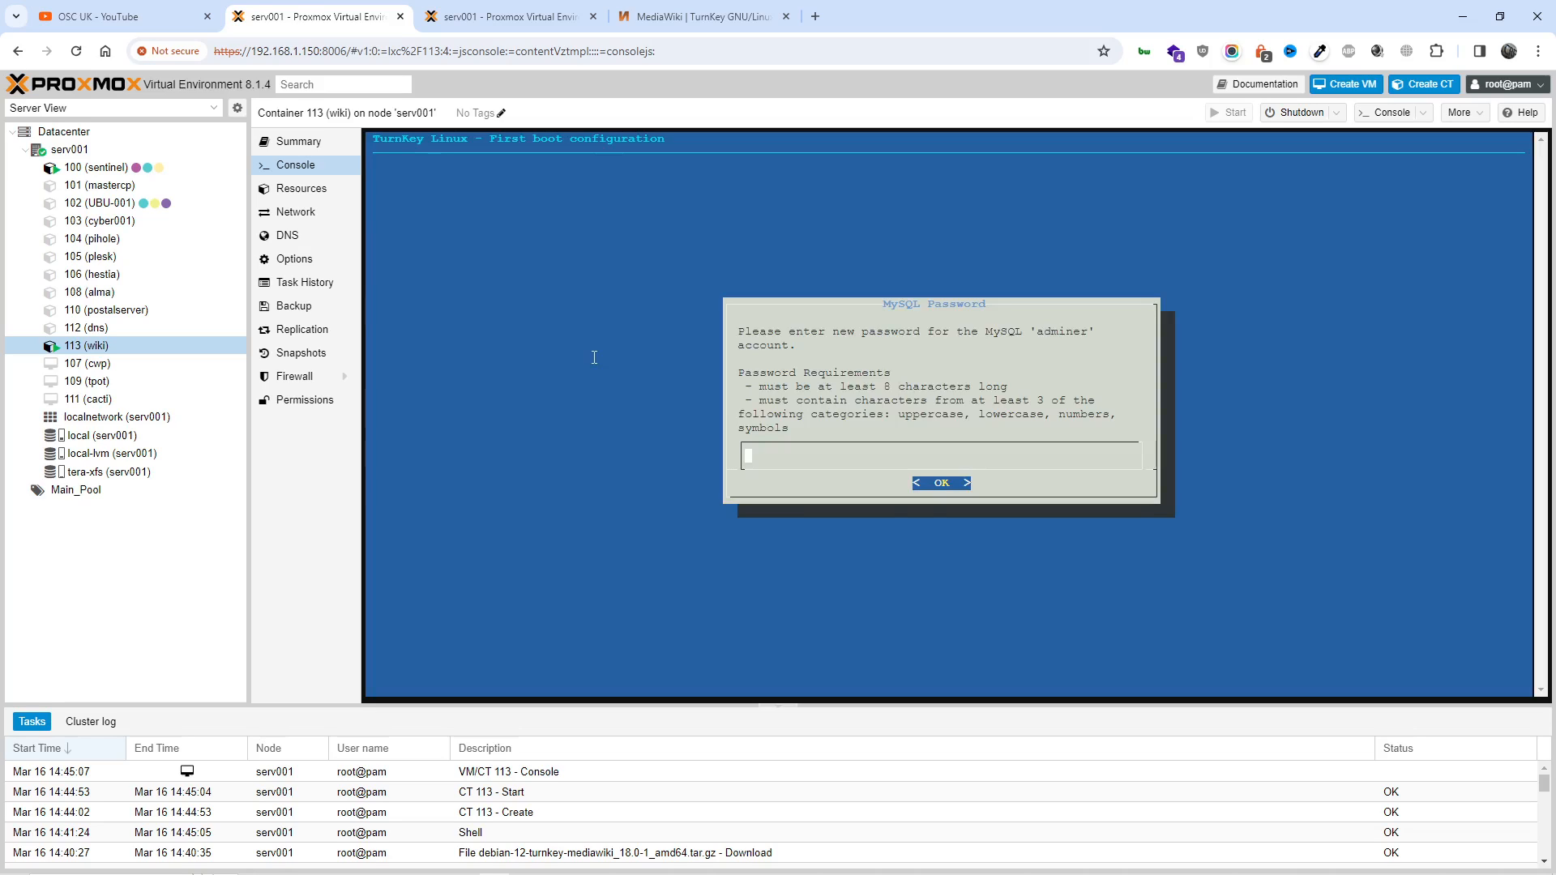
type("*")
type("****")
type("*******")
type("**")
- Set and confirm the MySQL adminer password, then enter the MediaWiki admin password
key("Return")
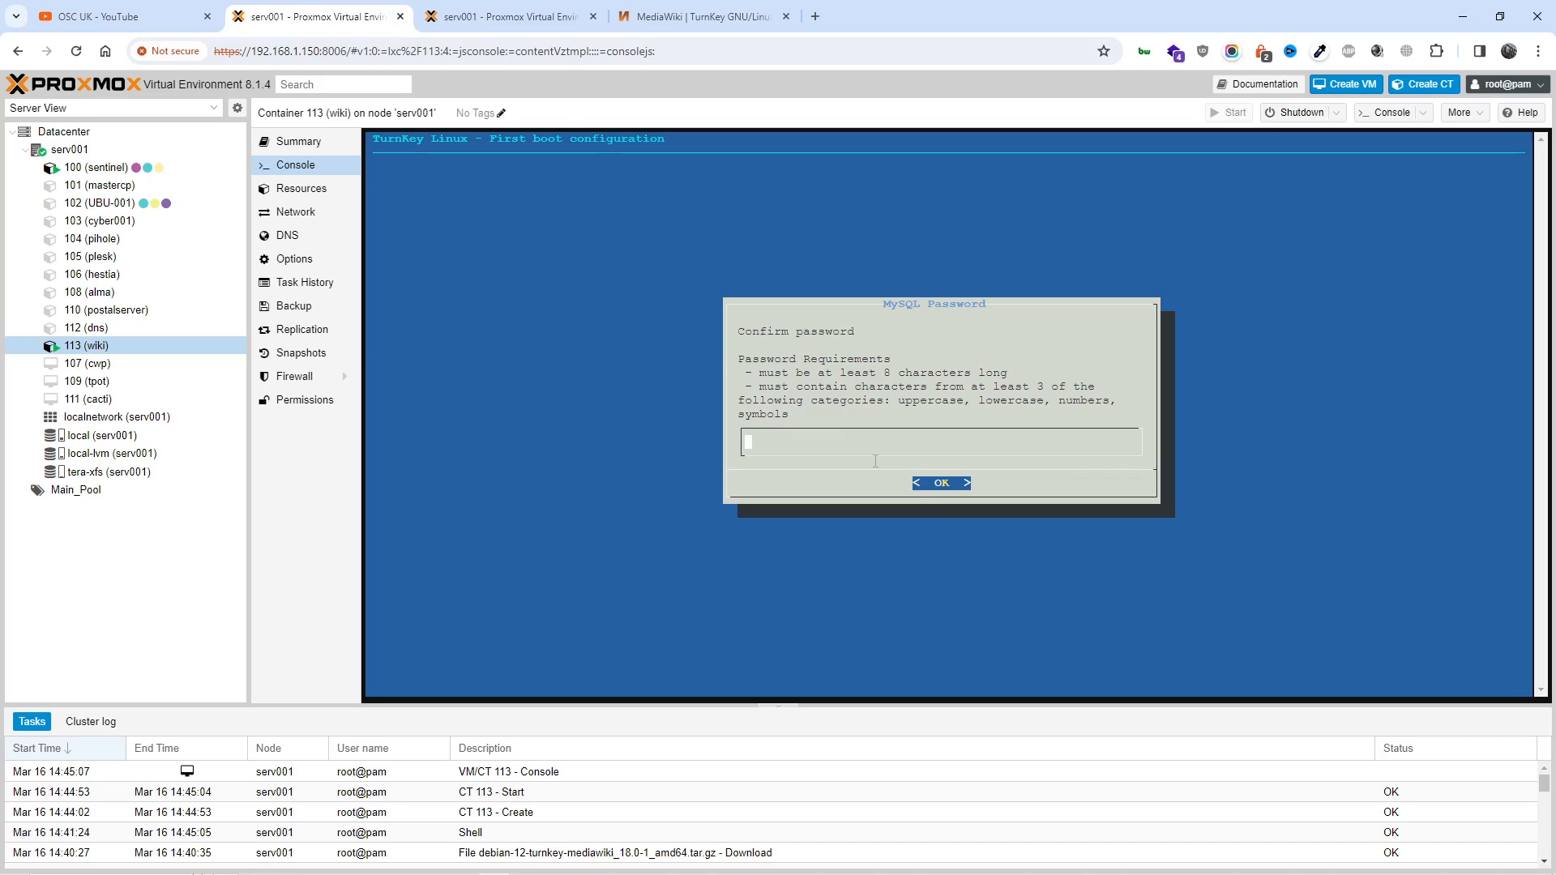
type("******")
type("********")
type("*")
key("Return")
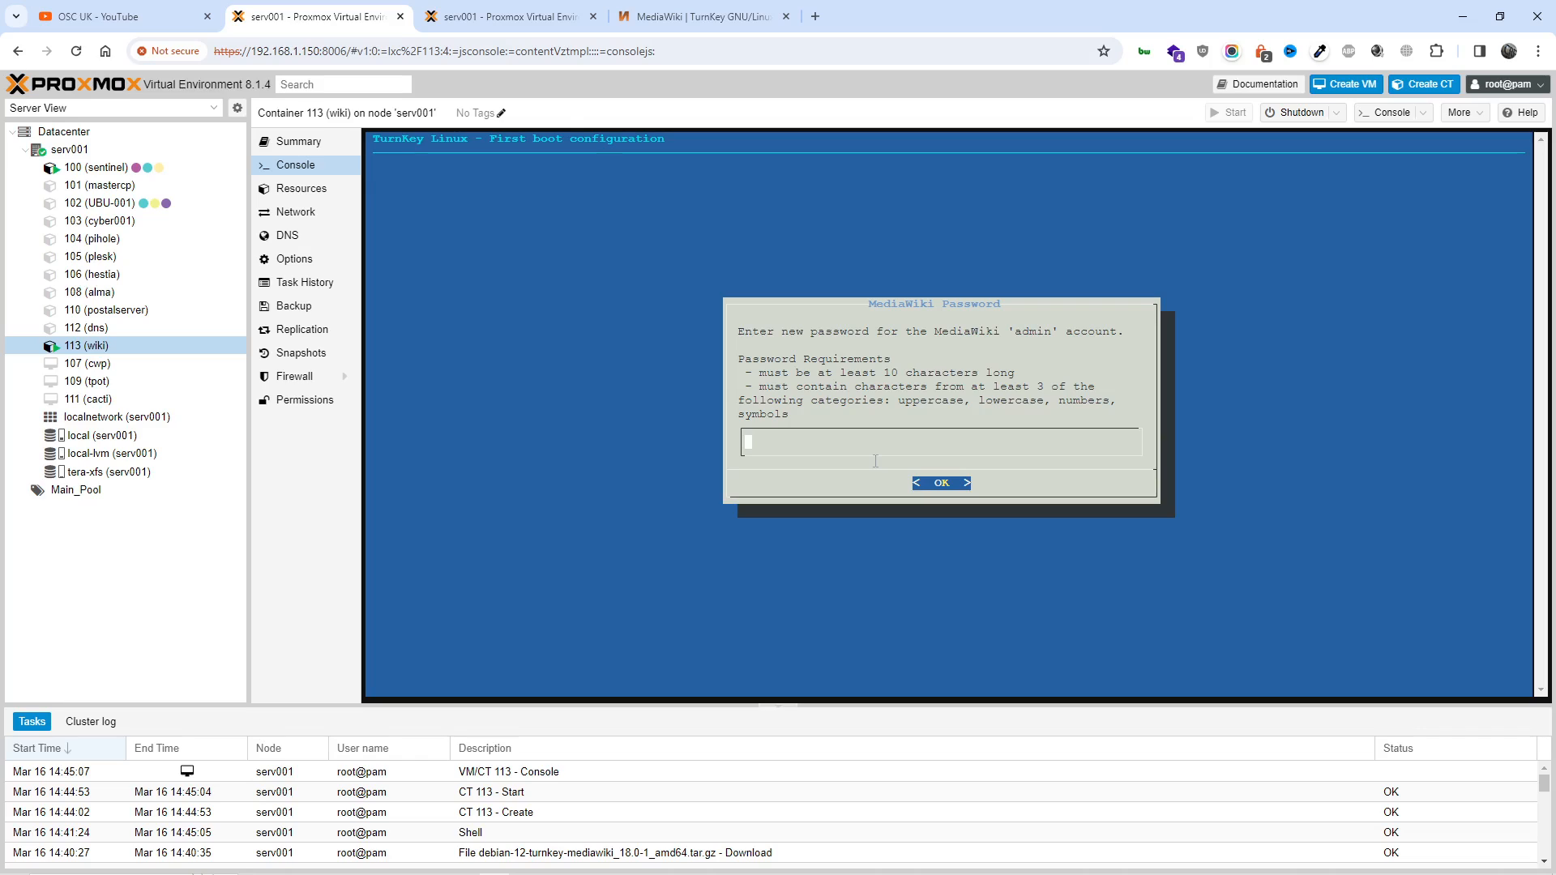
type("*")
type("******")
type("*******")
type("*")
key("Return")
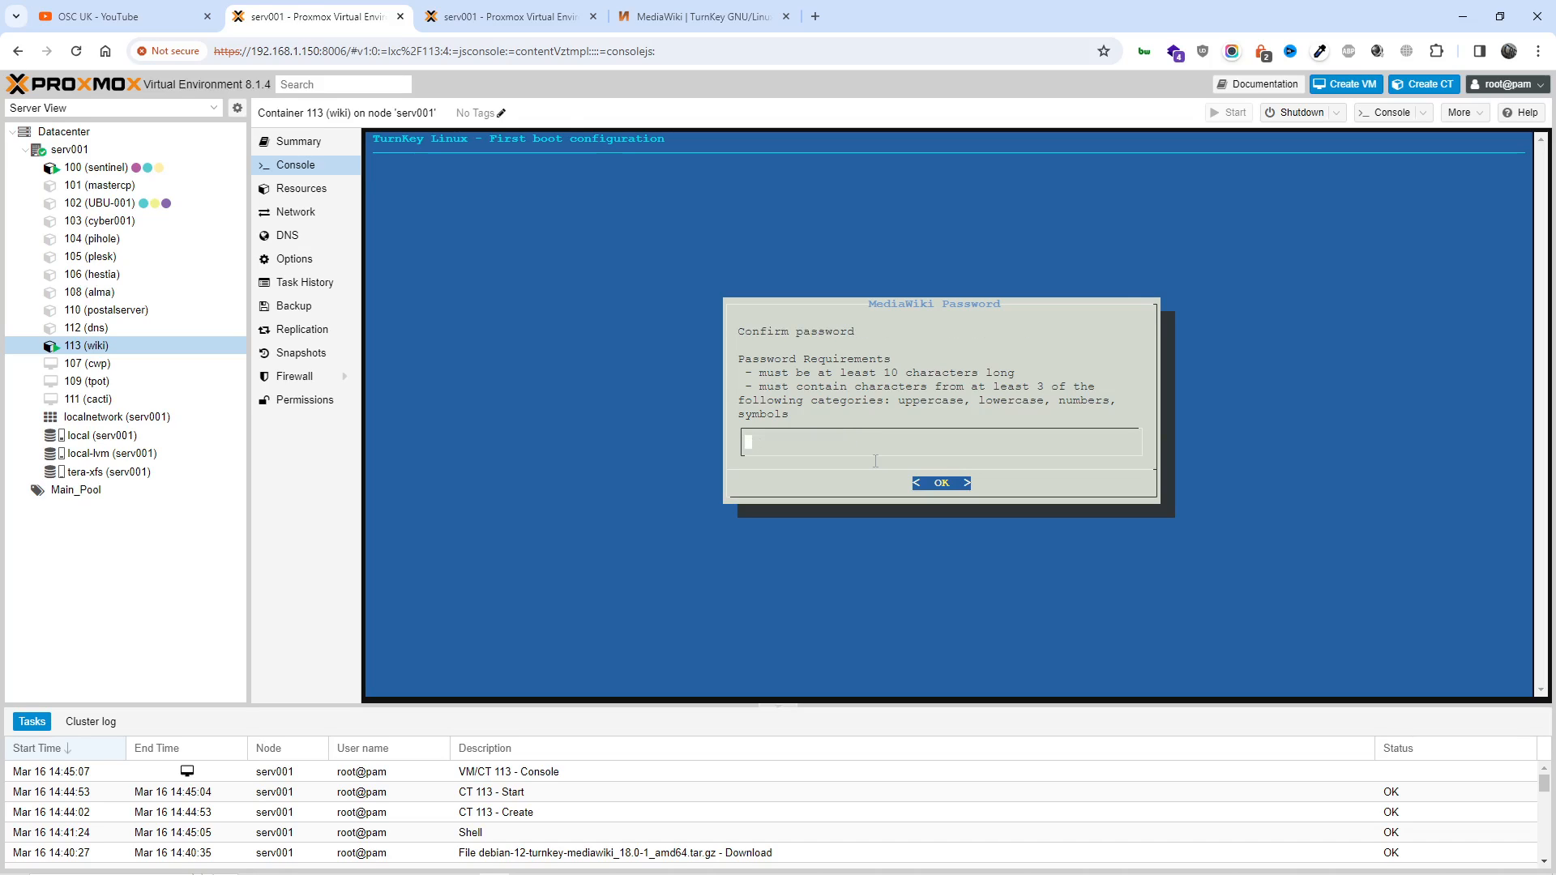
type("*****")
type("********")
type("**")
key("Return")
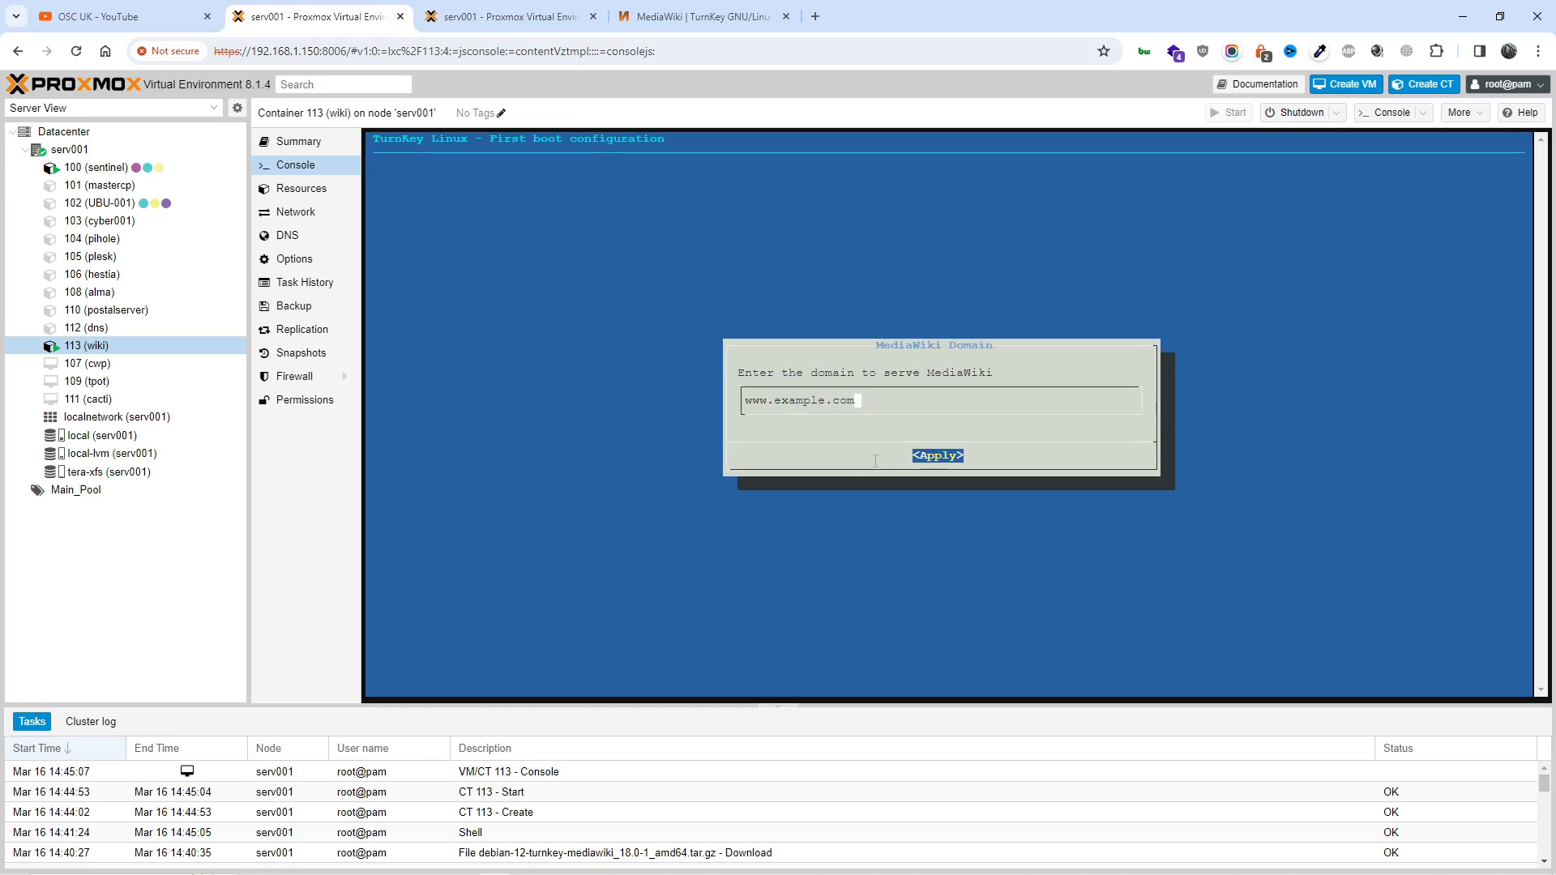
key("BackSpace")
key("BackSpace")
key("BackSpace")
key("BackSpace")
key("BackSpace")
key("BackSpace")
type("myserve")
type("rclou")
type("d.co.")
type("uk")
key("Tab")
key("Return")
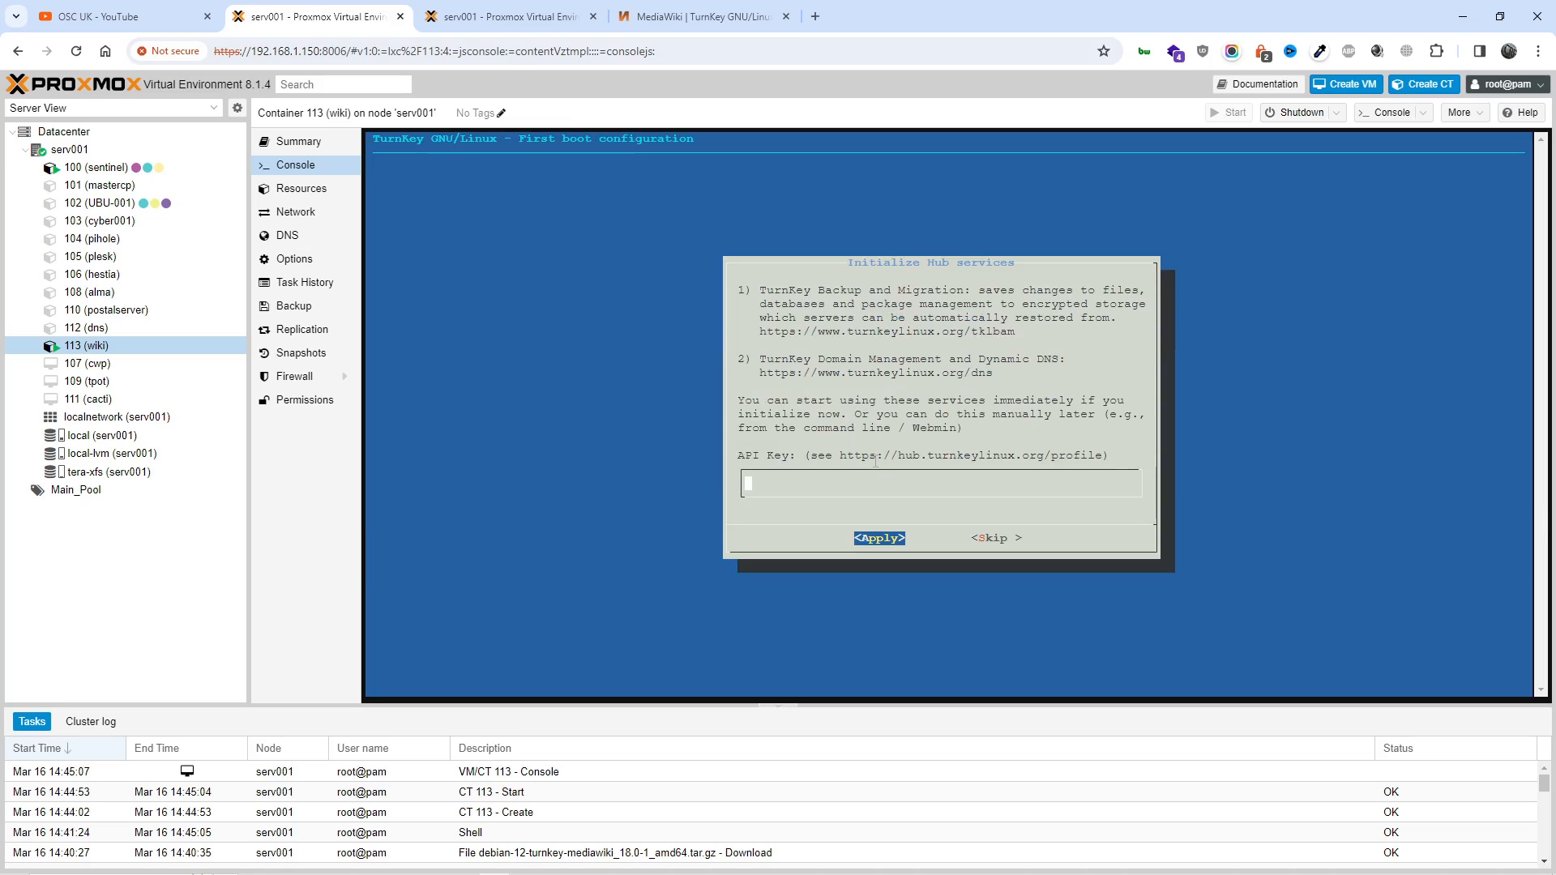
- Skip Hub services and system notifications, then install the latest security updates
key("Tab")
key("Tab")
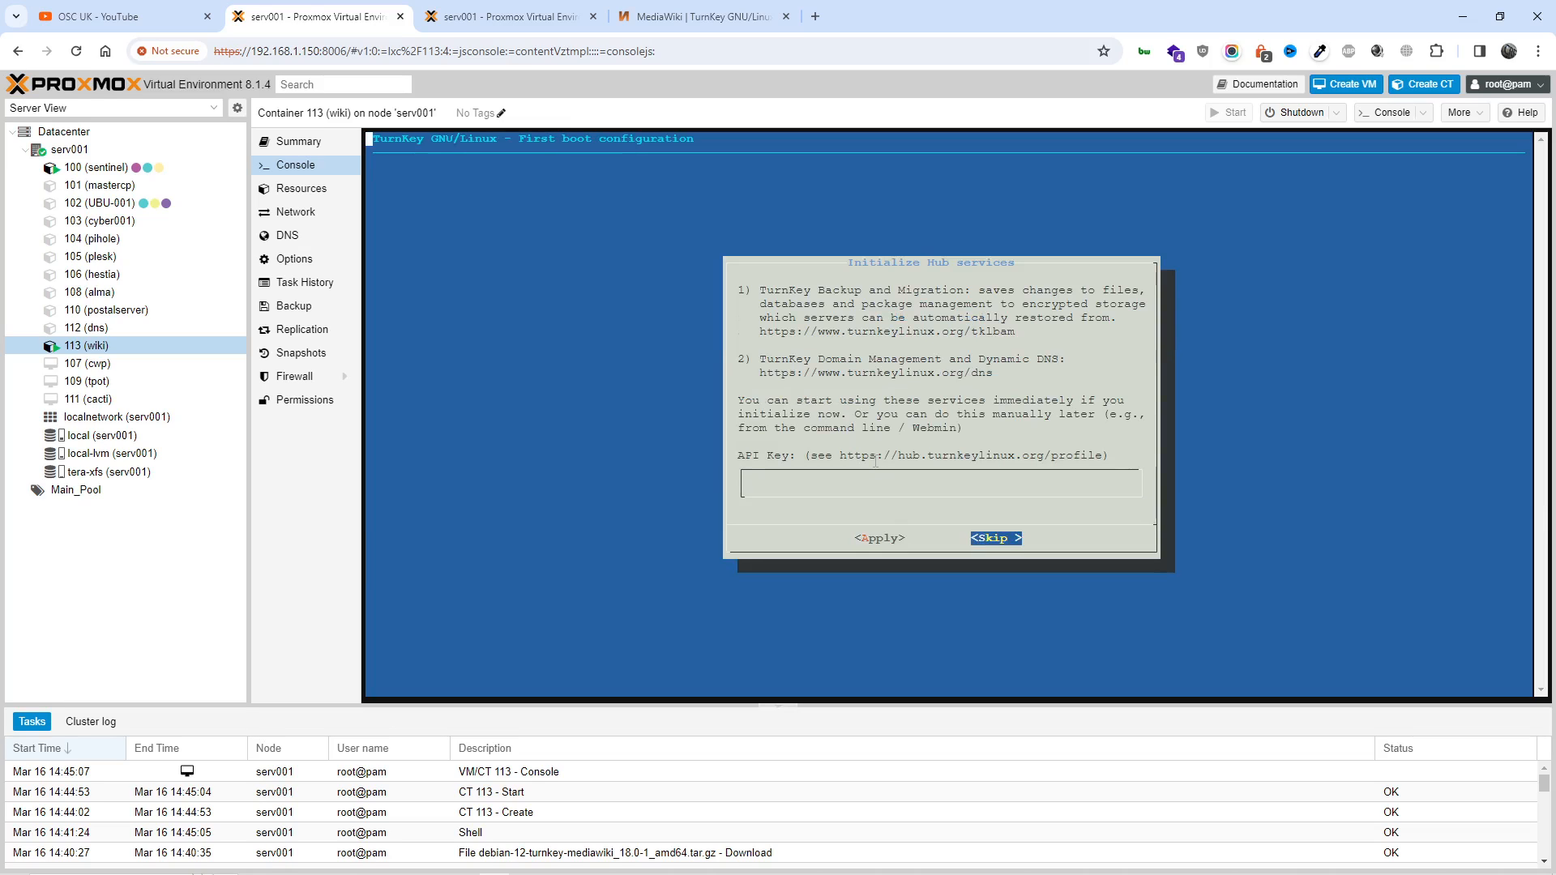
key("Return")
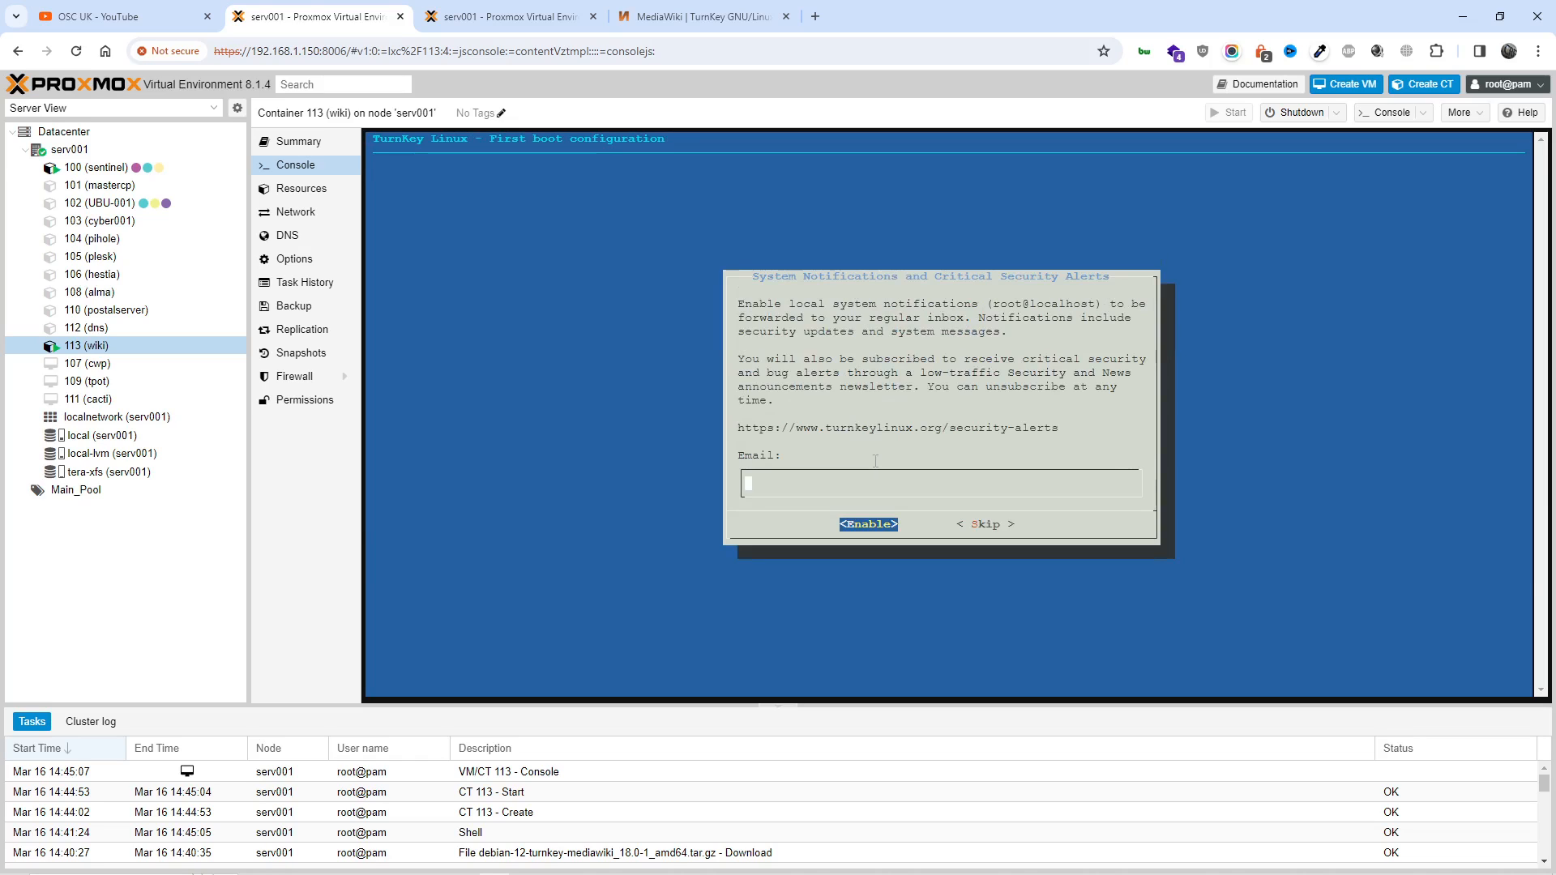
key("Tab")
key("Tab")
key("Return")
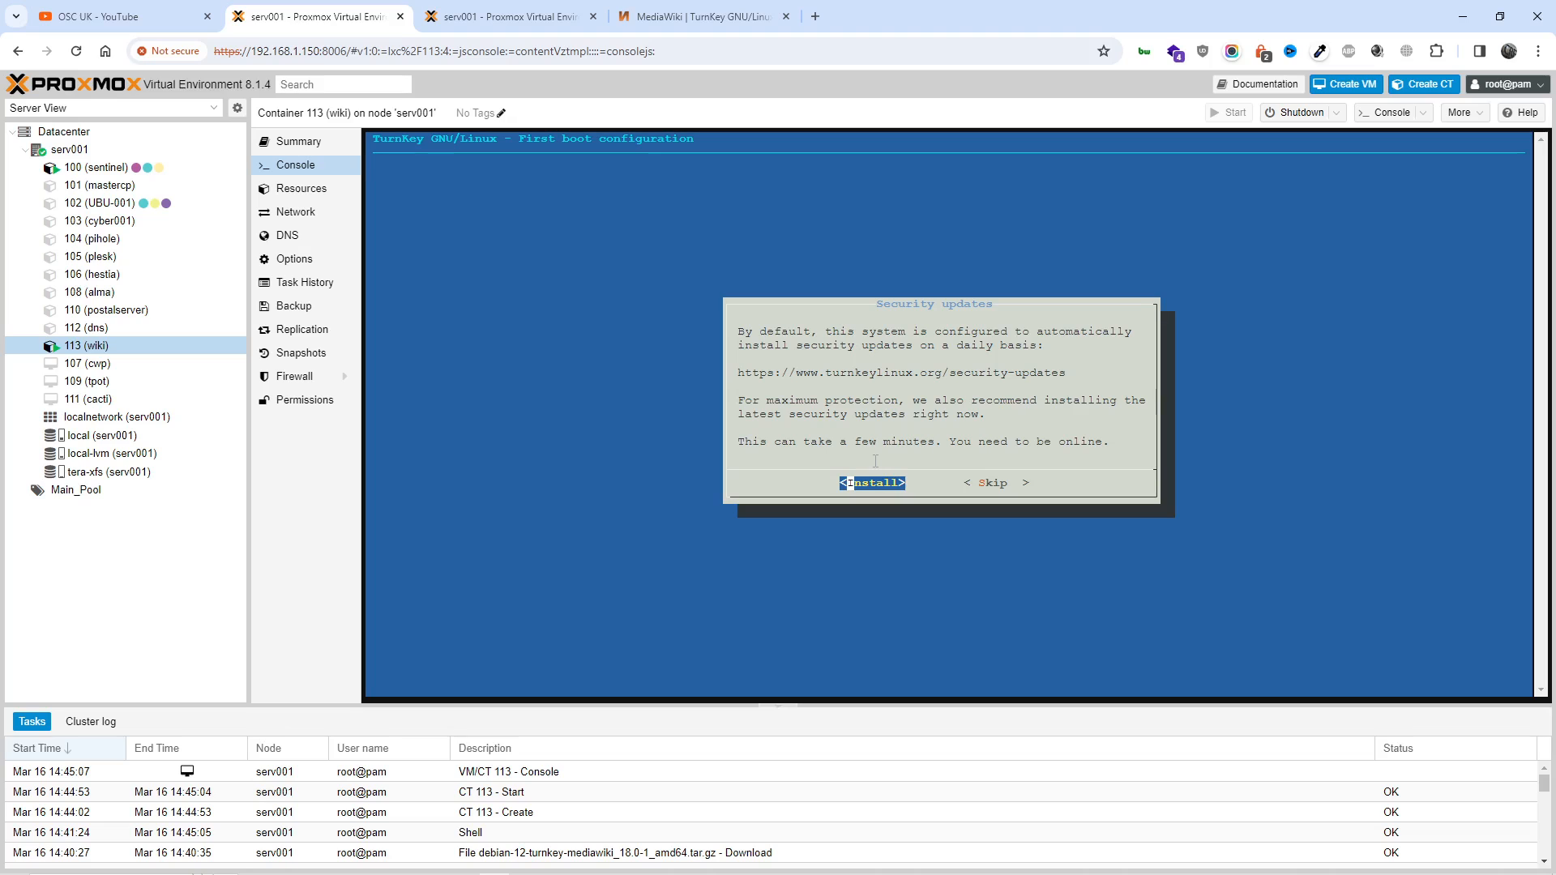
key("Return")
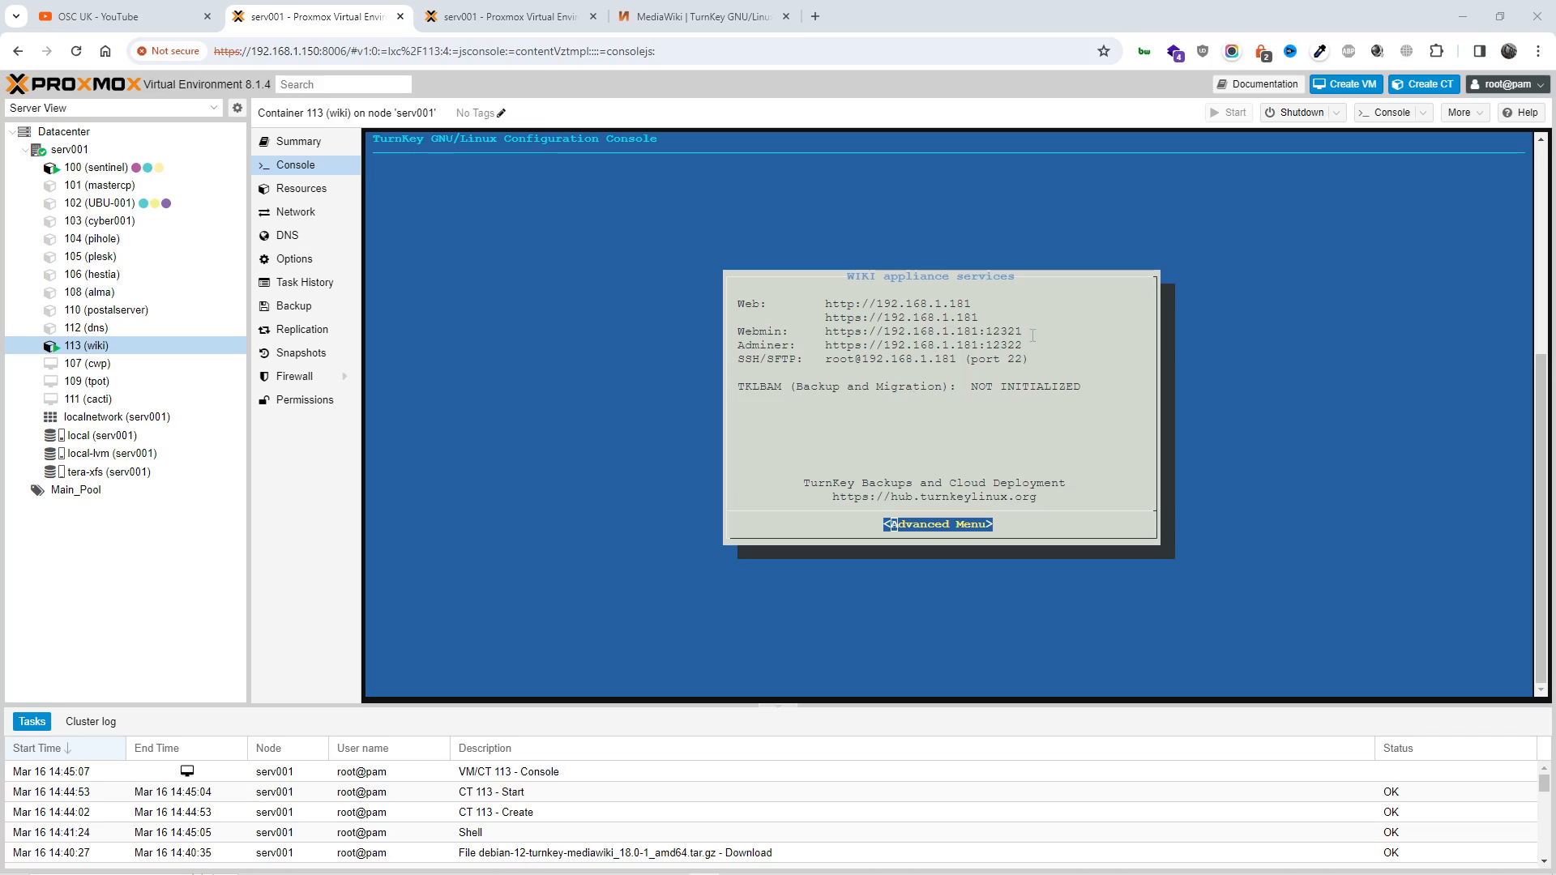
left_click_drag(1030, 331, 992, 332)
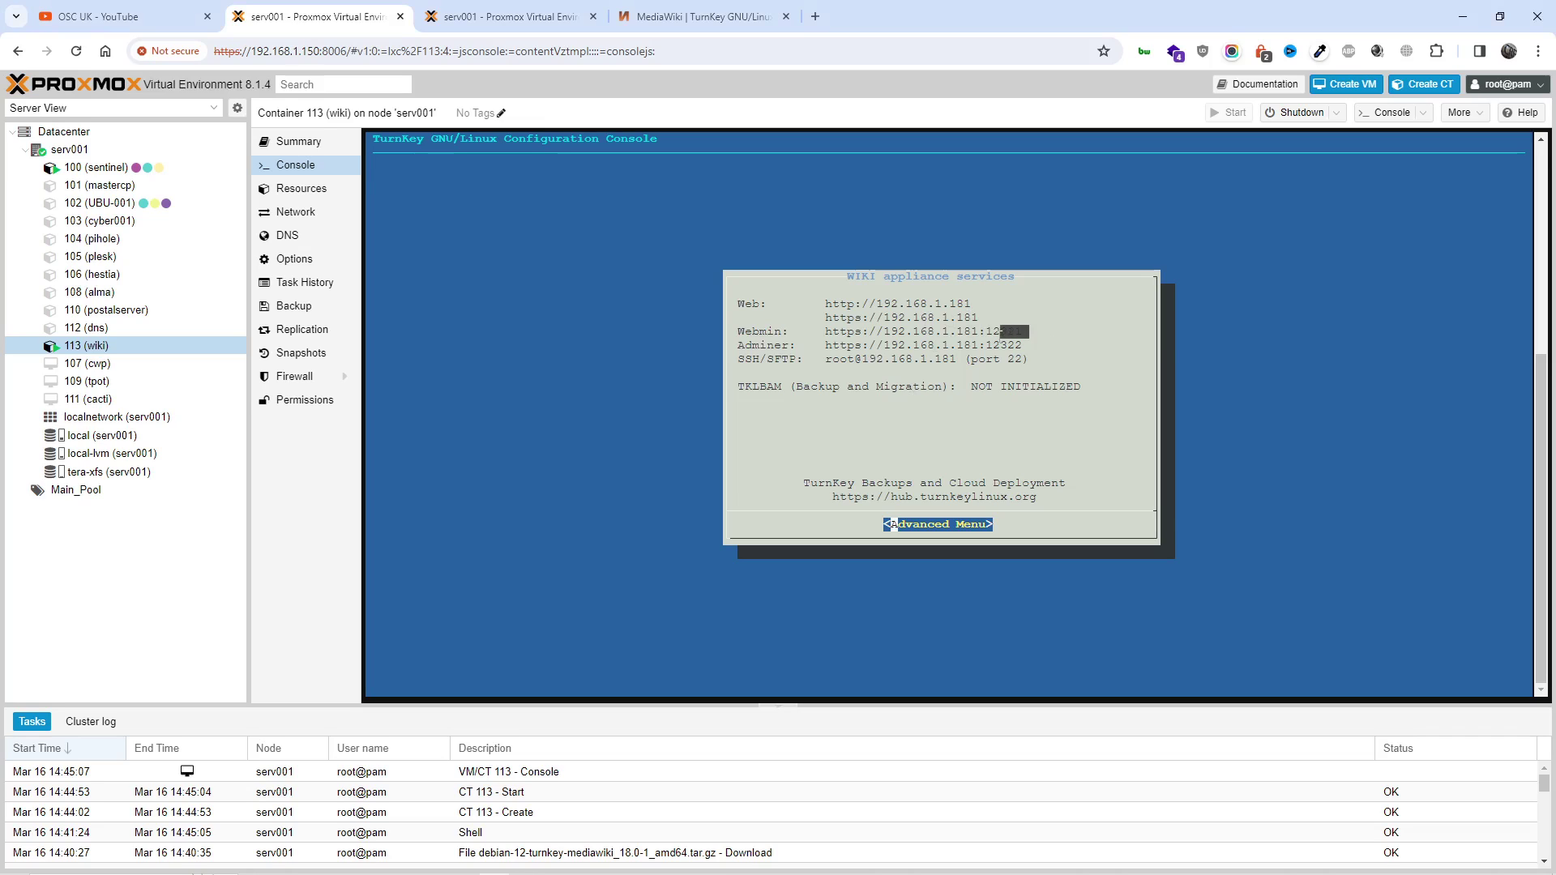
left_click(1029, 344)
left_click_drag(986, 317, 828, 318)
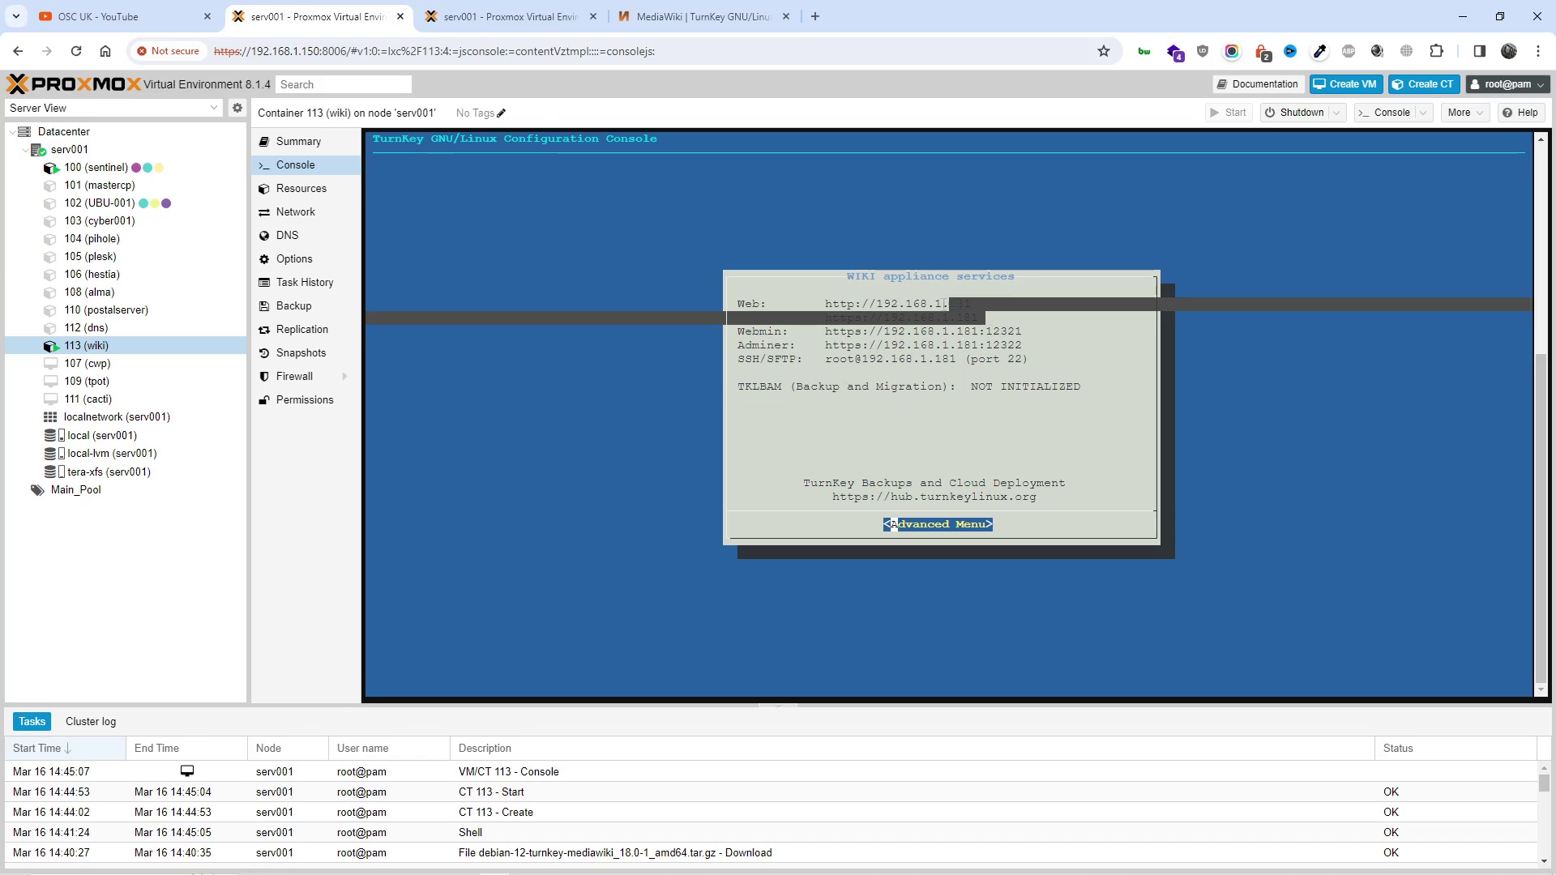
right_click(841, 320)
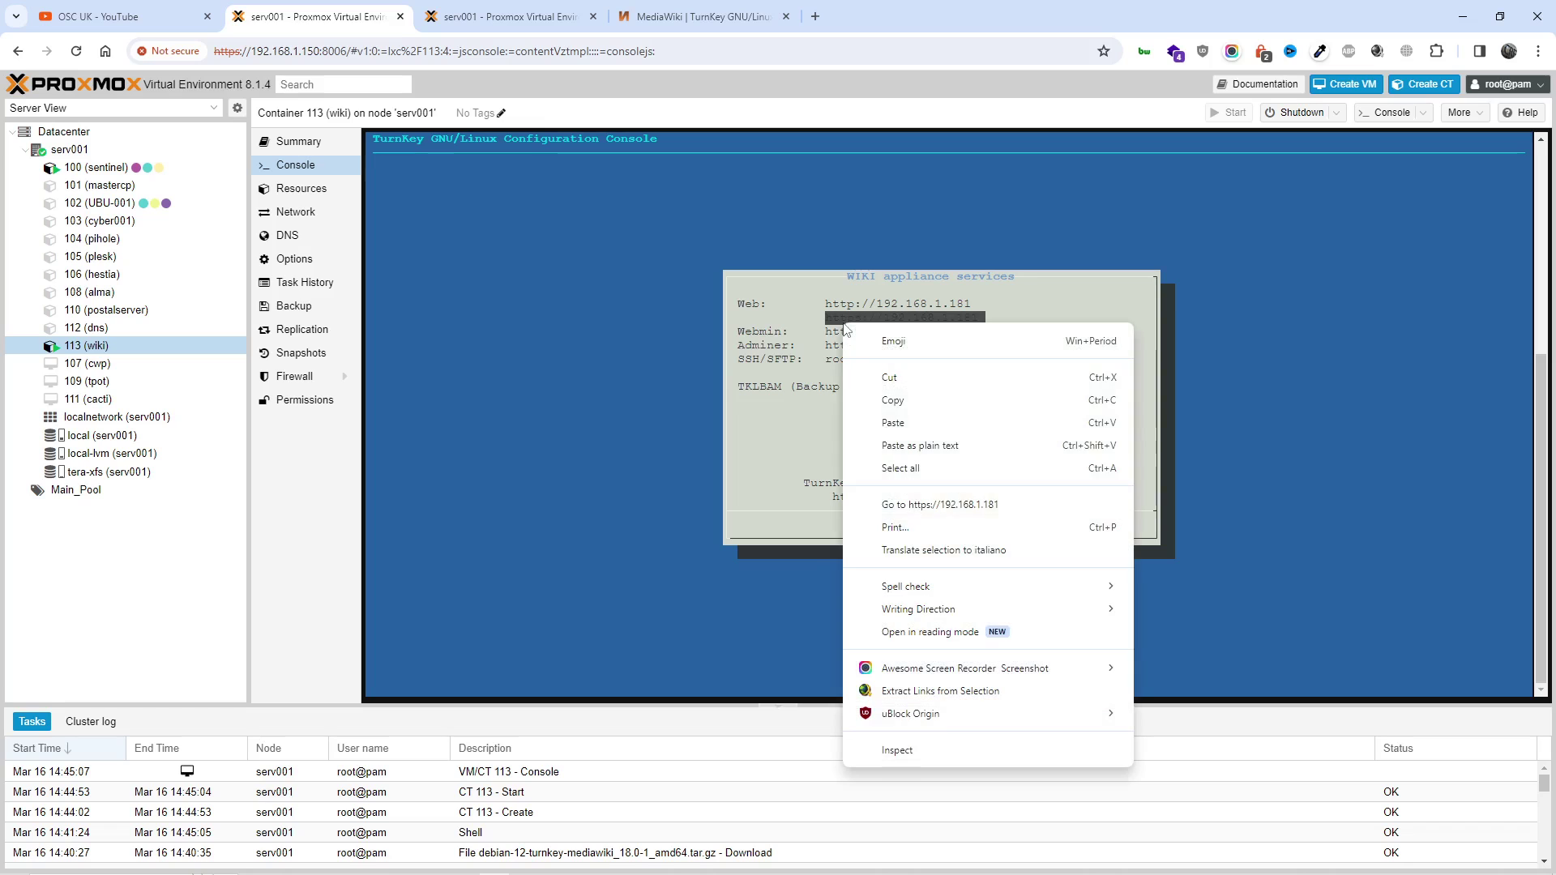
left_click(887, 406)
- Load the wiki's pasted https address in a new tab and proceed past the certificate warning
left_click(699, 15)
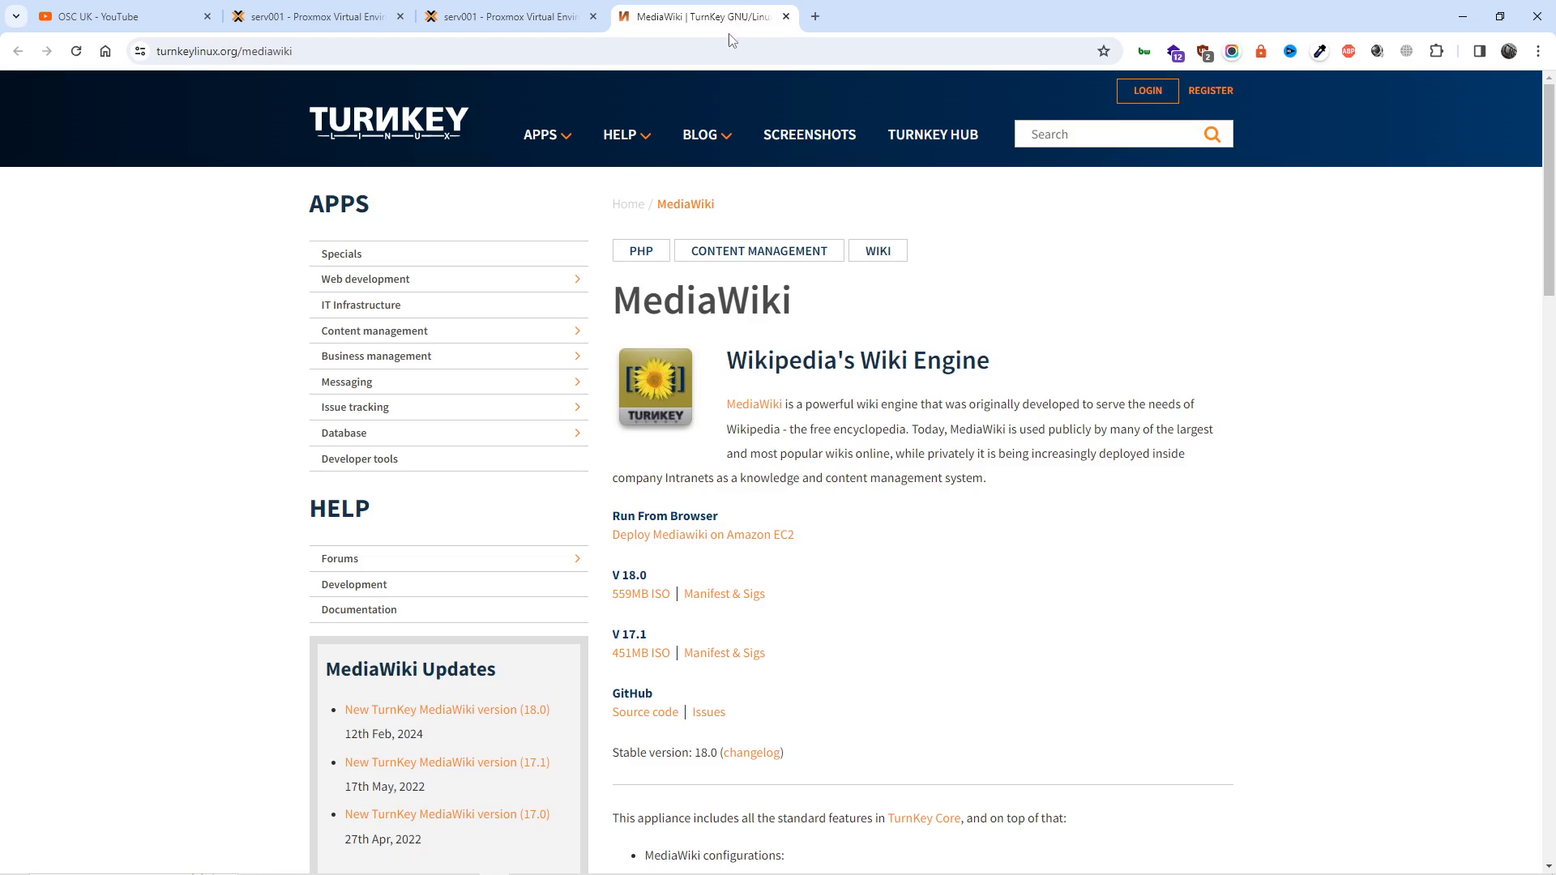
left_click(813, 16)
right_click(790, 50)
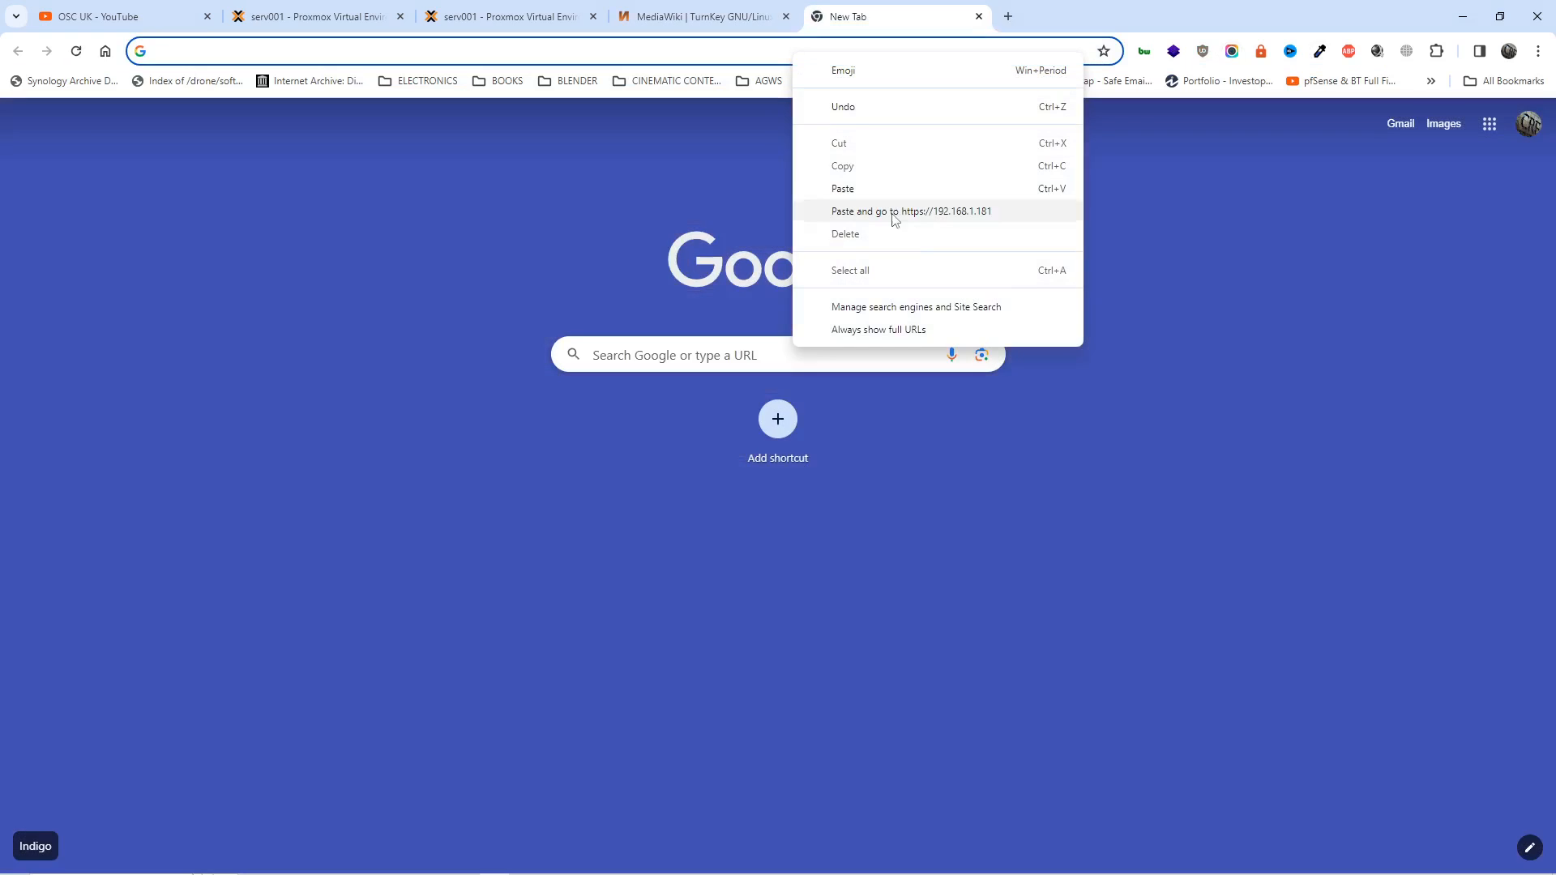
left_click(934, 214)
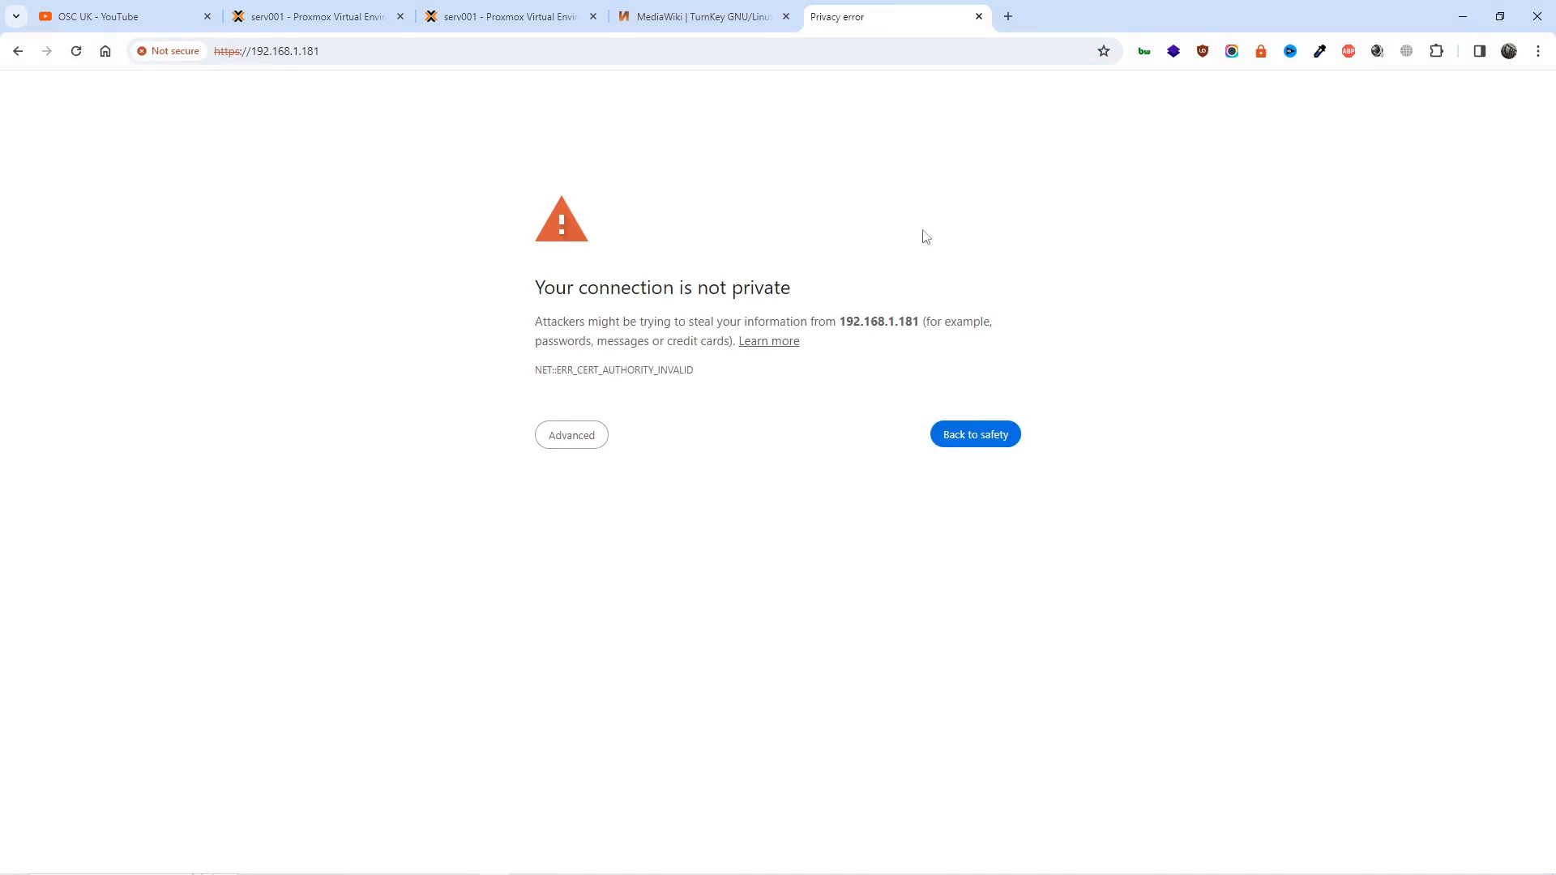
left_click(572, 435)
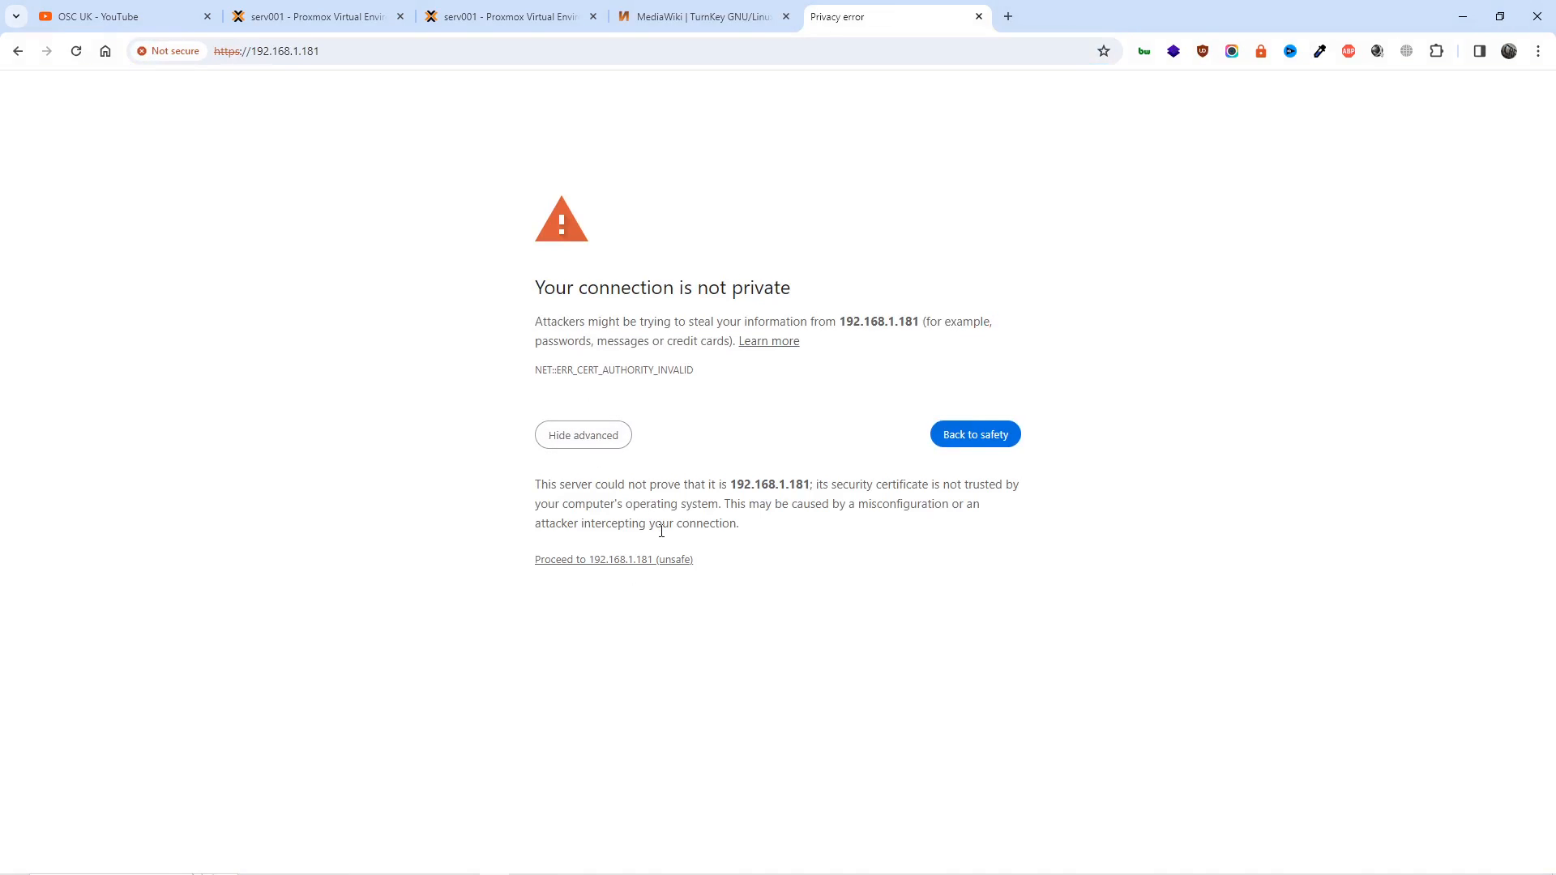
left_click(649, 560)
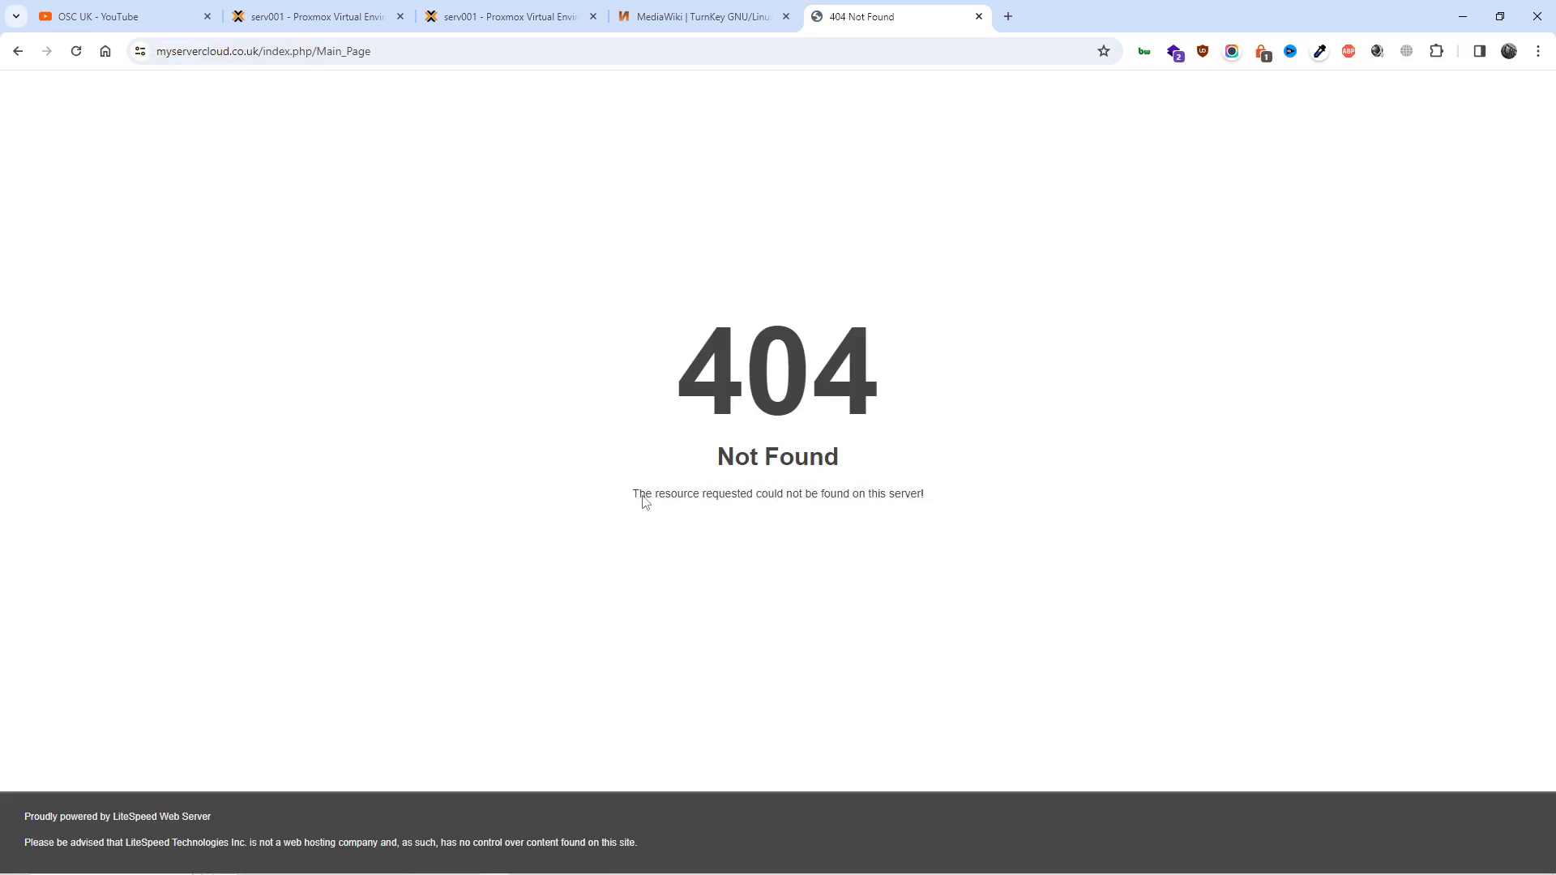
- Trim the address to the bare myservercloud.co.uk domain and reach the Main Page past the warning
left_click_drag(270, 52, 450, 57)
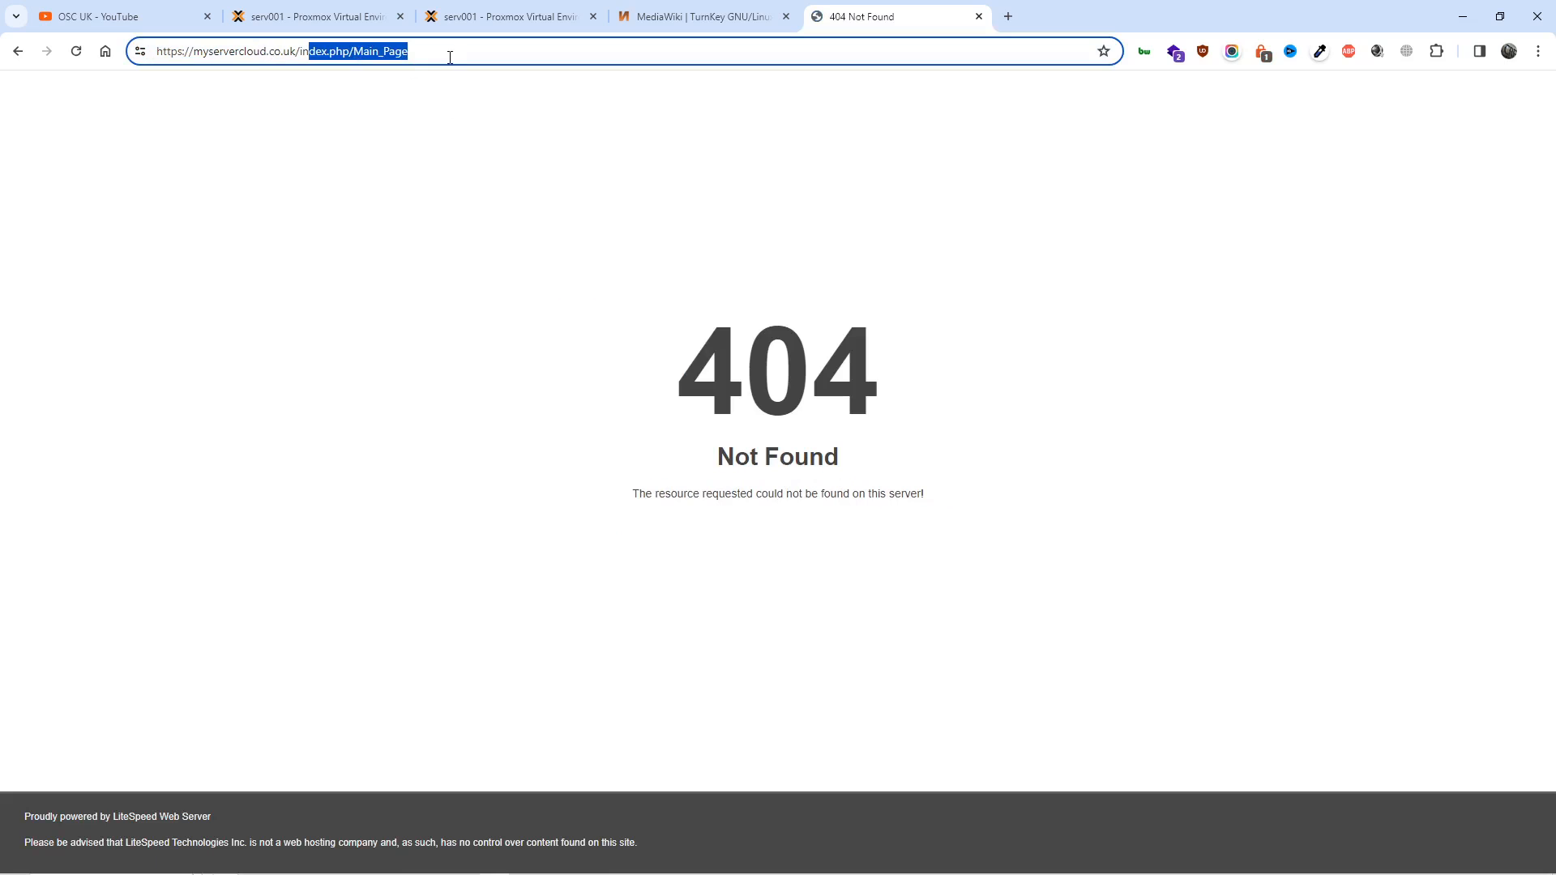
key("BackSpace")
key("Down")
key("Return")
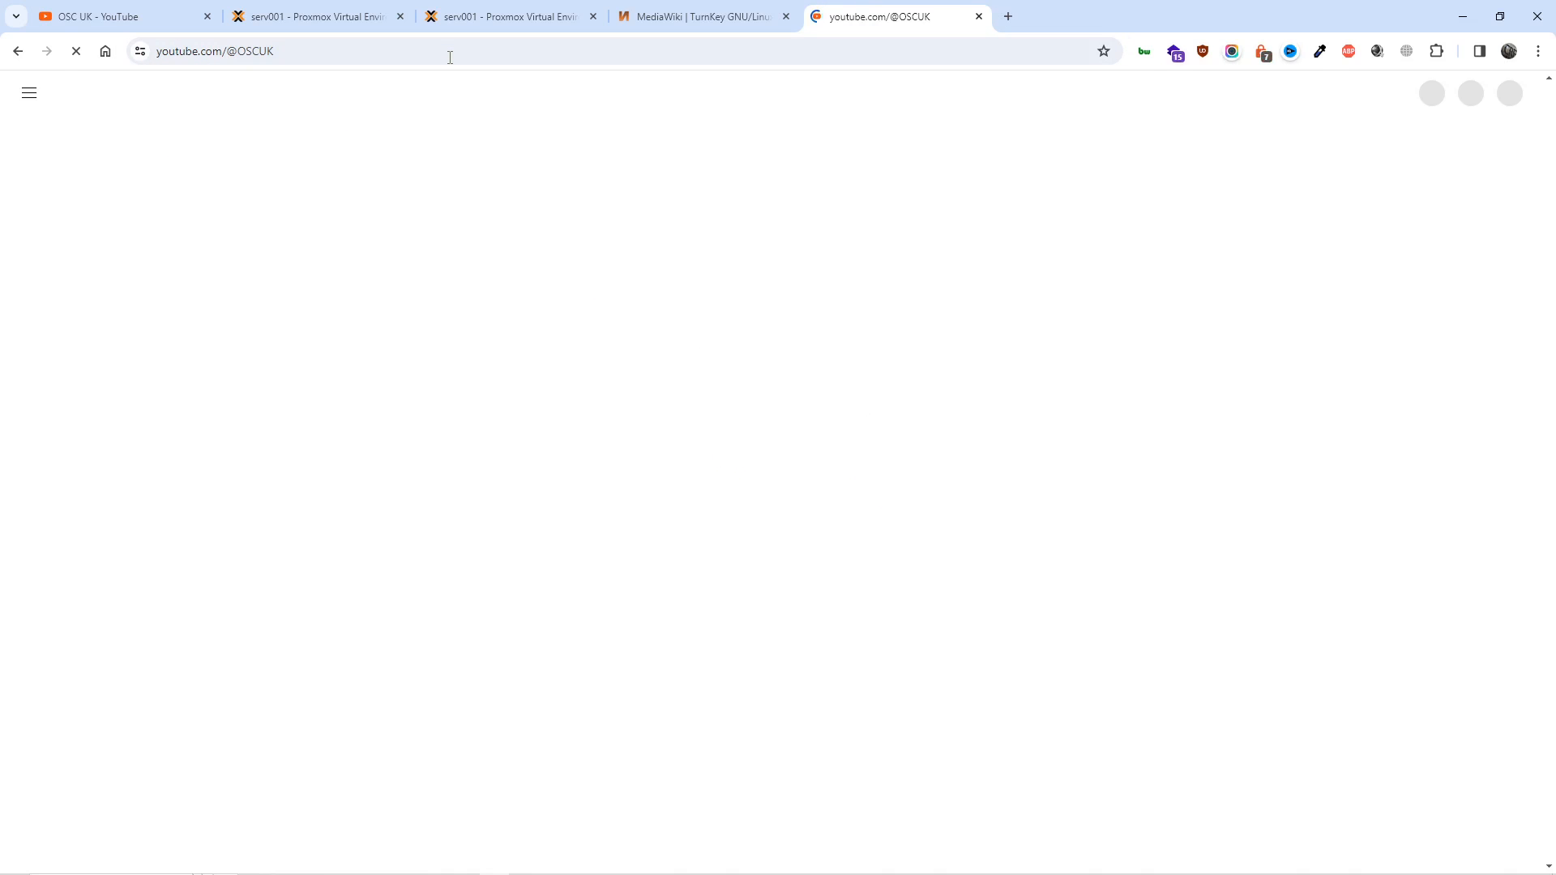
left_click(979, 16)
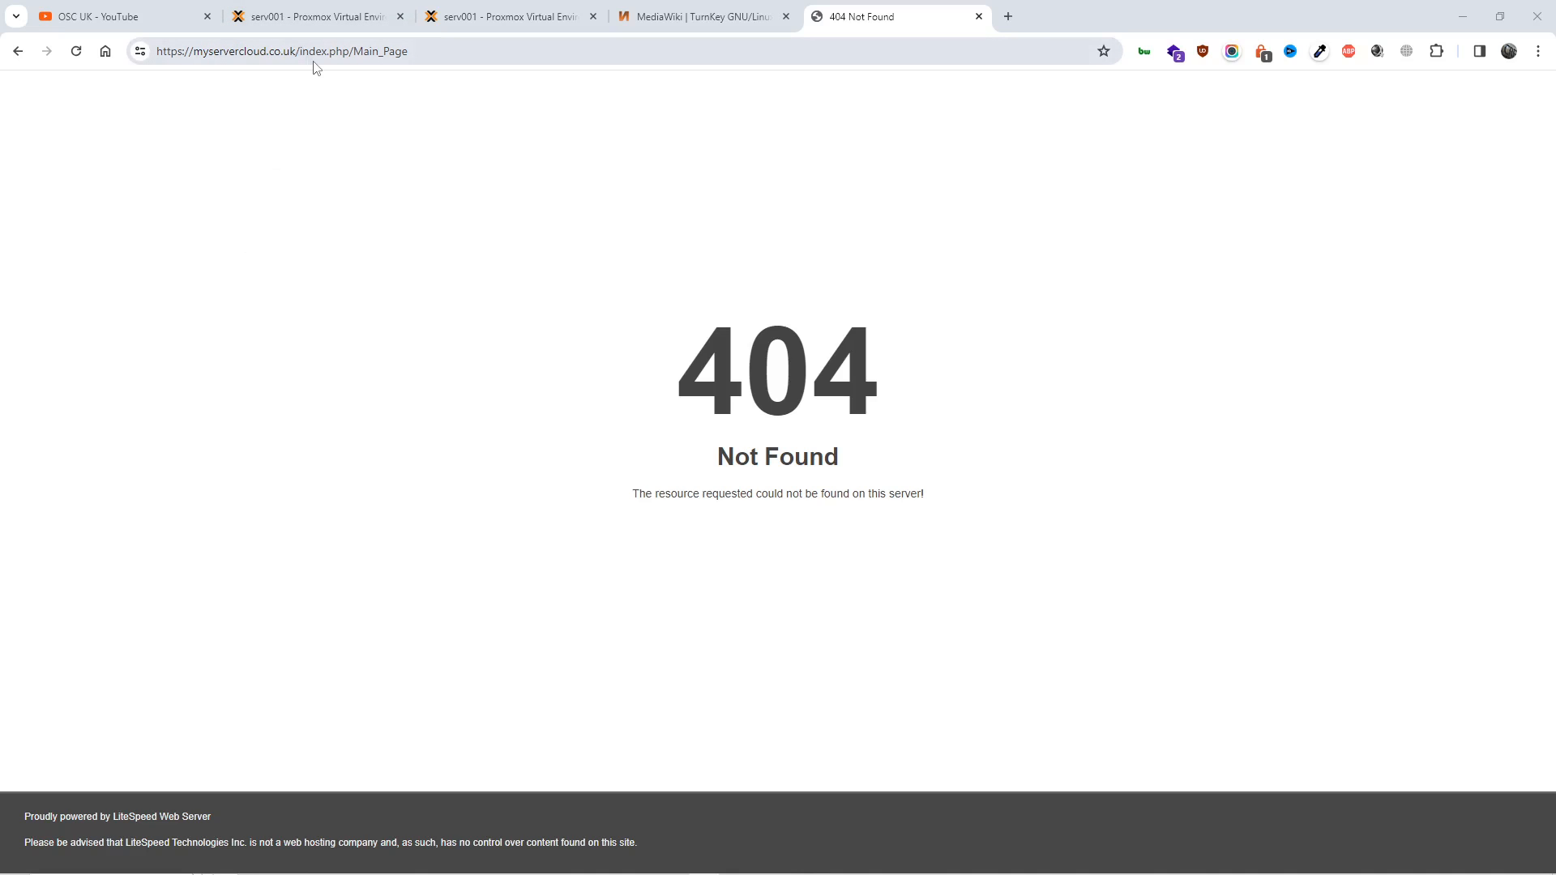
left_click(312, 57)
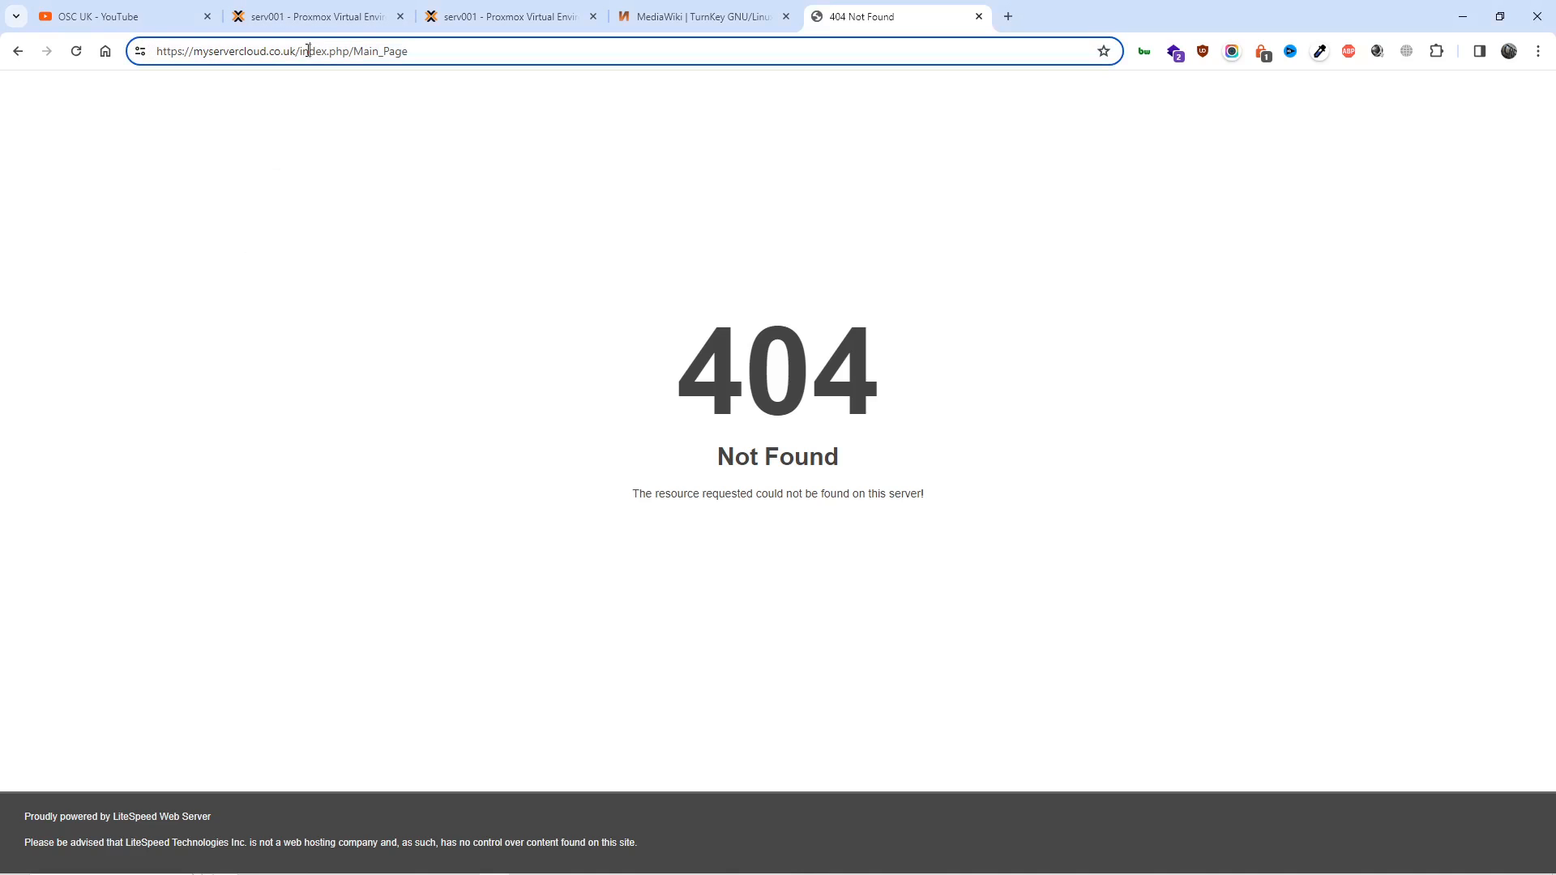
left_click_drag(303, 51, 496, 69)
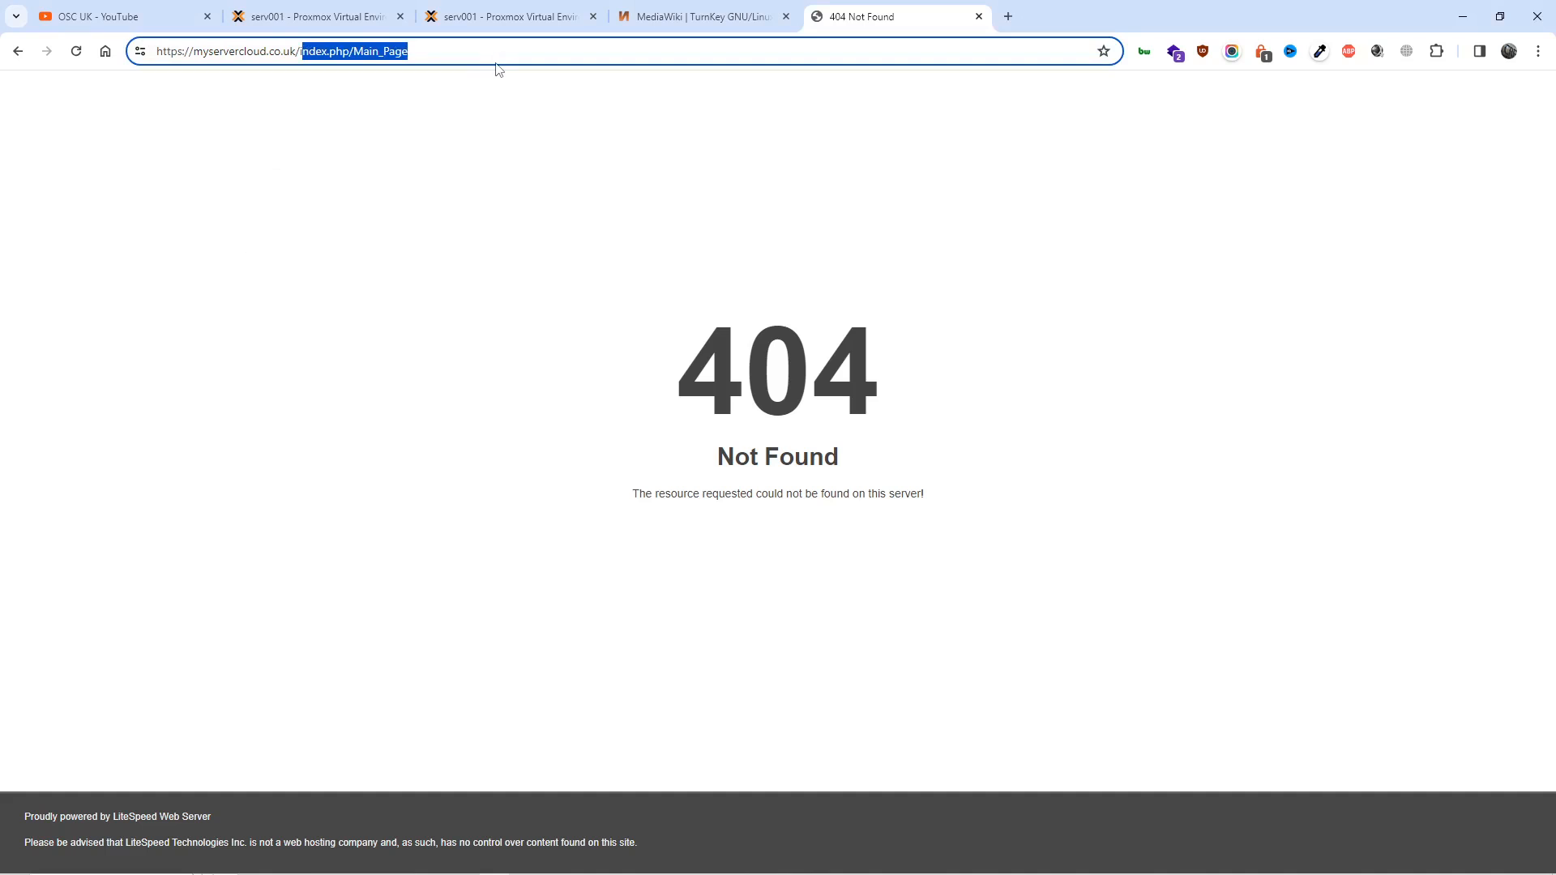
key("BackSpace")
key("Return")
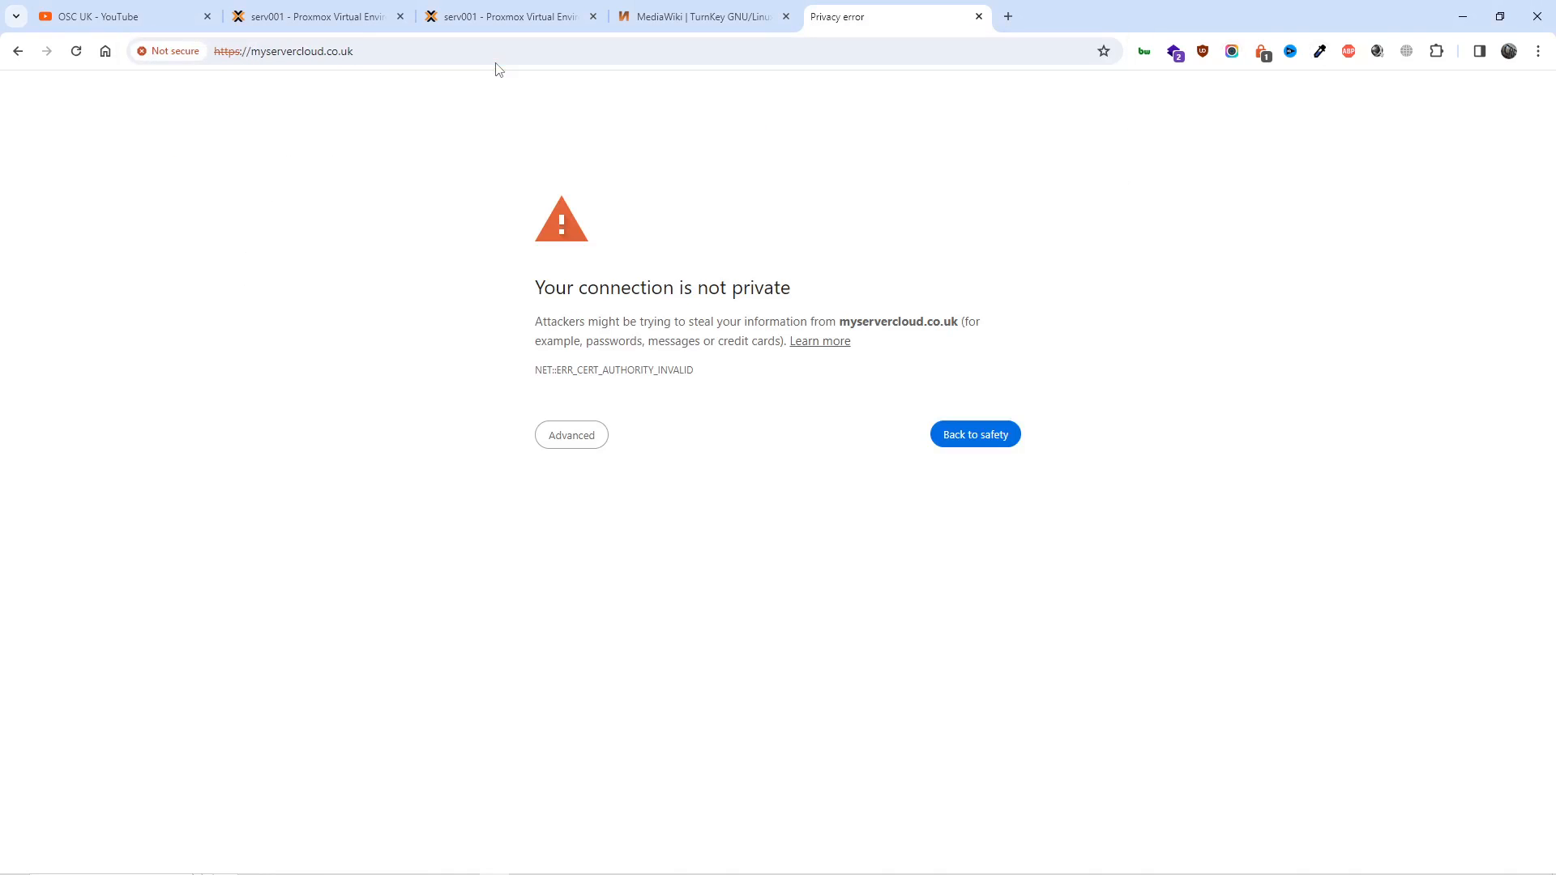
left_click(568, 435)
left_click(619, 562)
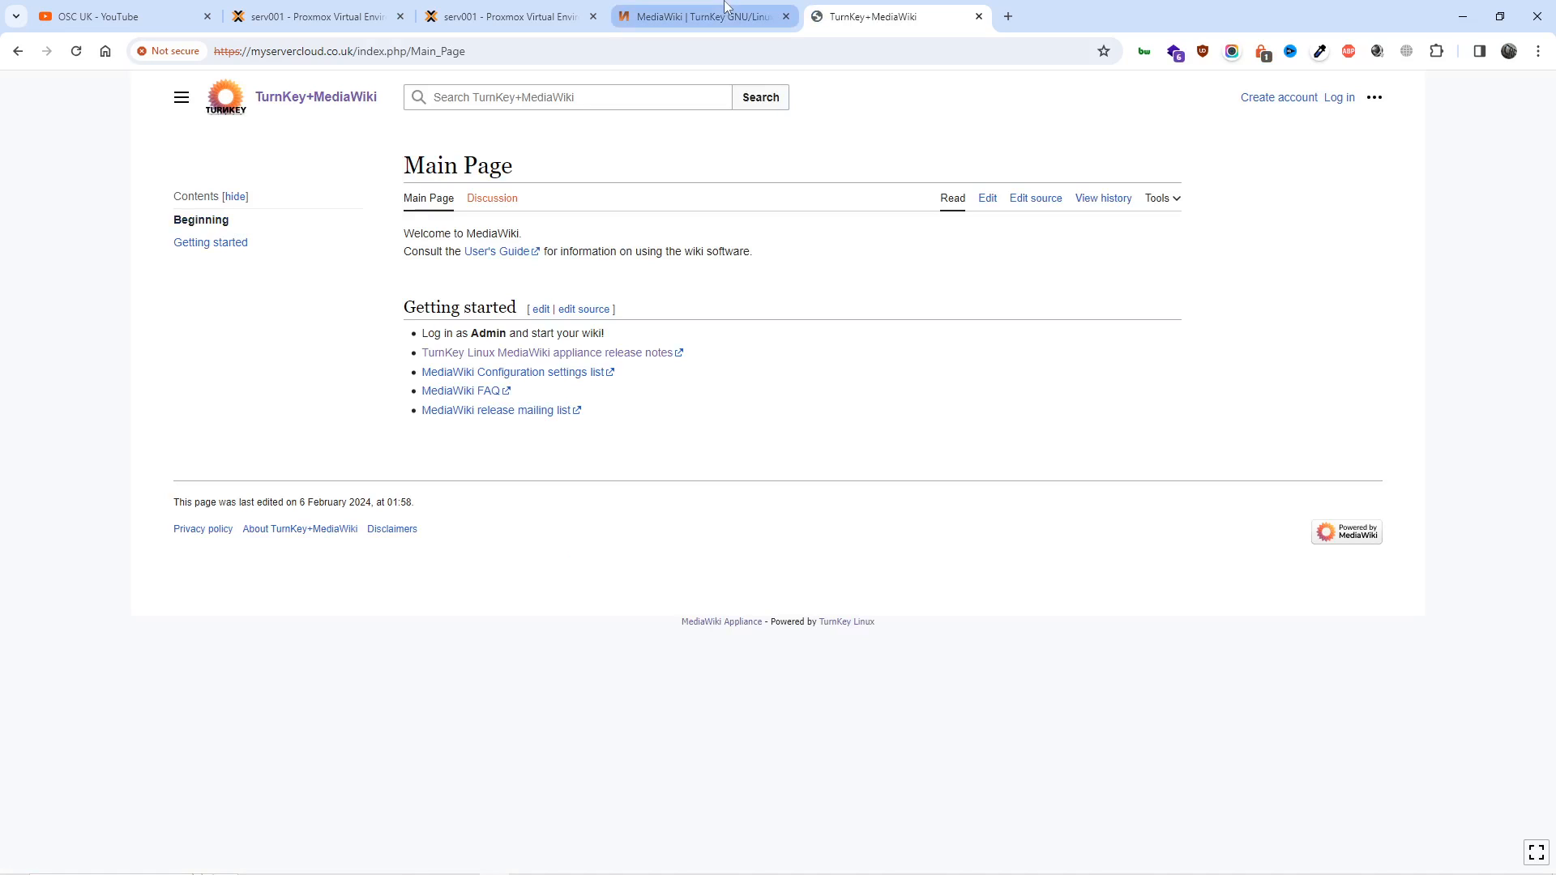
- Duplicate the wiki main page tab via Alt+Enter on its address
left_click(693, 16)
scroll(1235, 608, "down", 5)
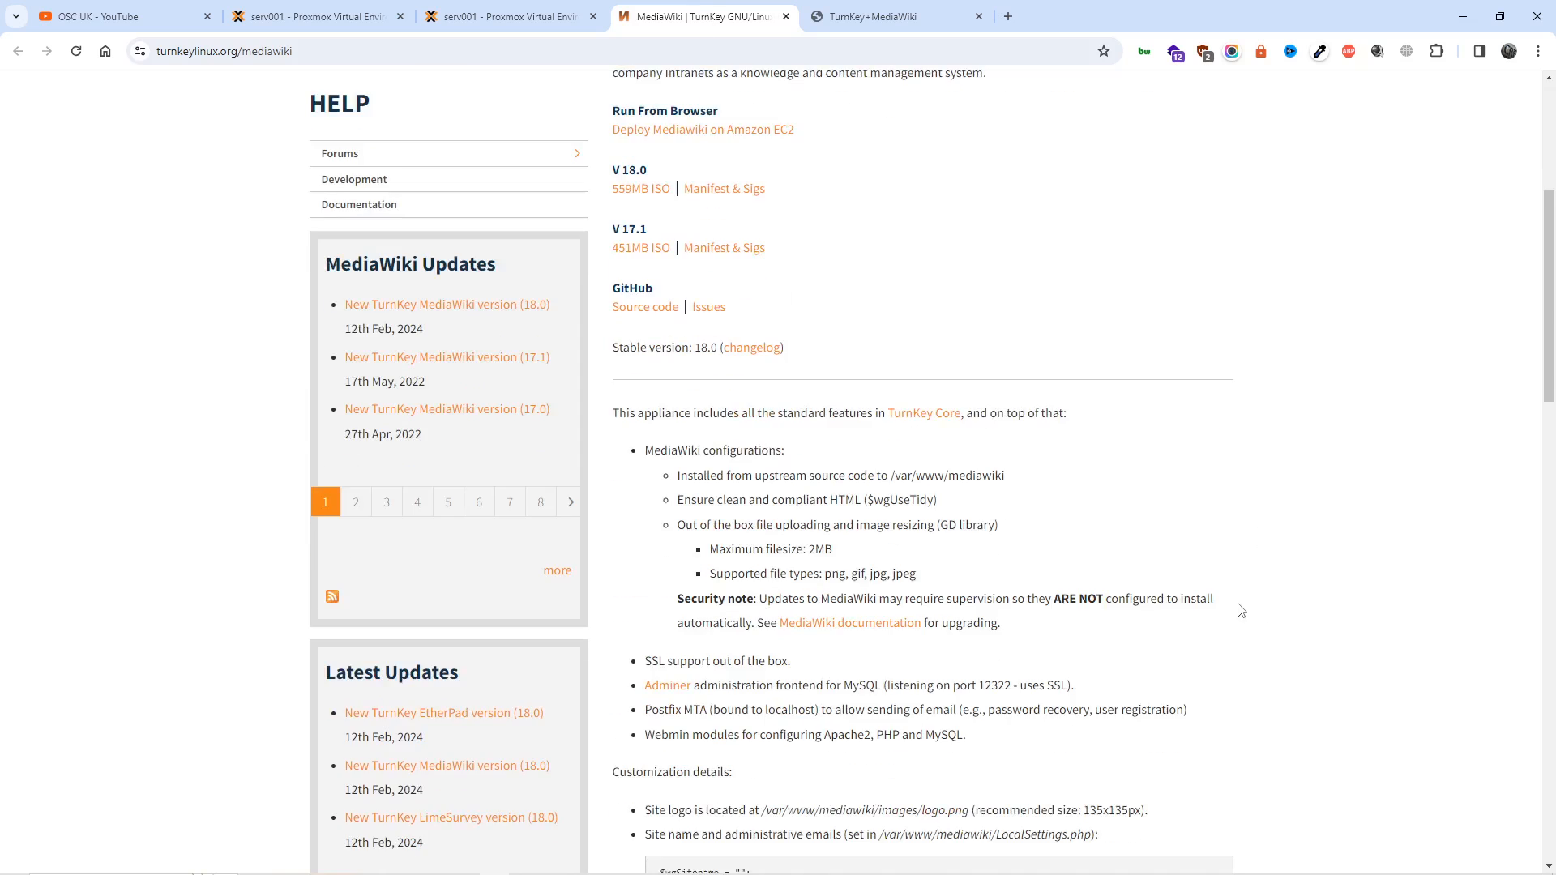
scroll(1234, 609, "down", 5)
scroll(1236, 608, "down", 3)
scroll(1235, 609, "down", 3)
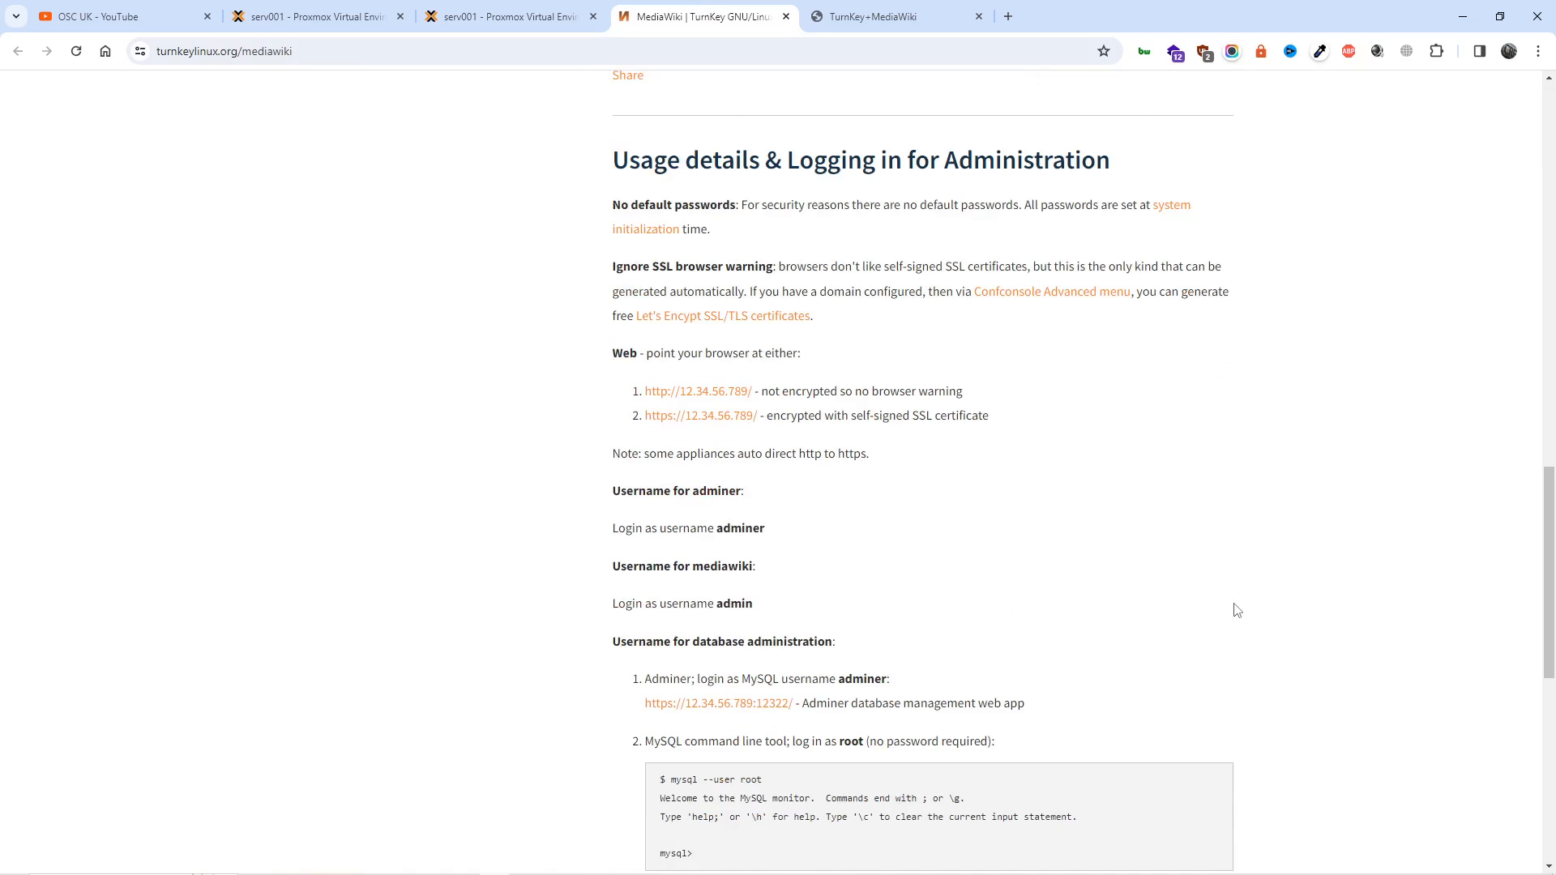
scroll(1056, 468, "down", 1)
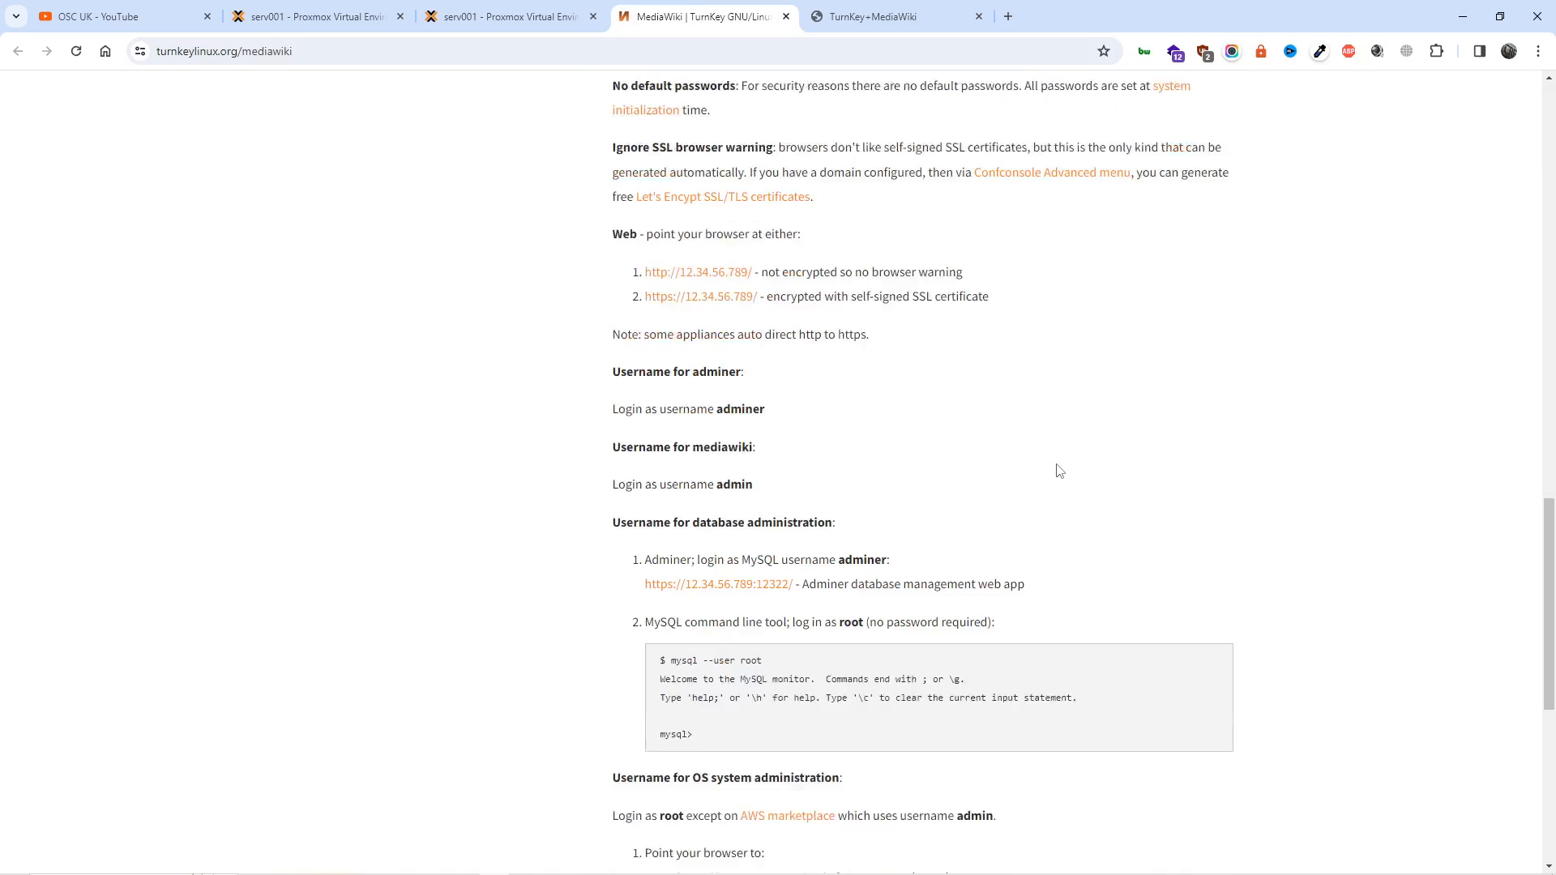
scroll(1057, 468, "down", 1)
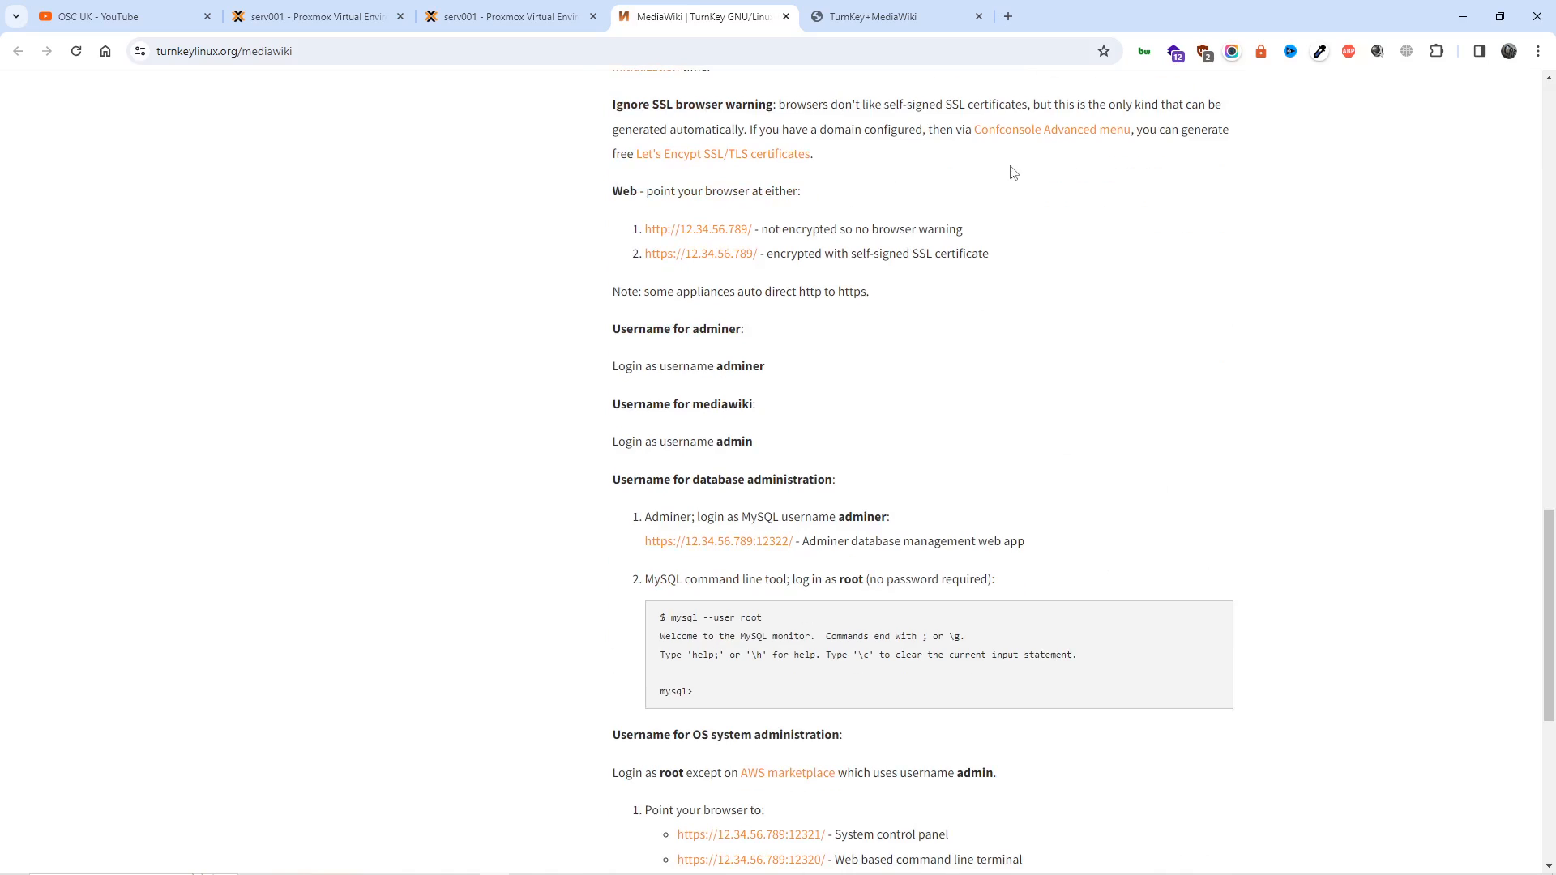
left_click(887, 16)
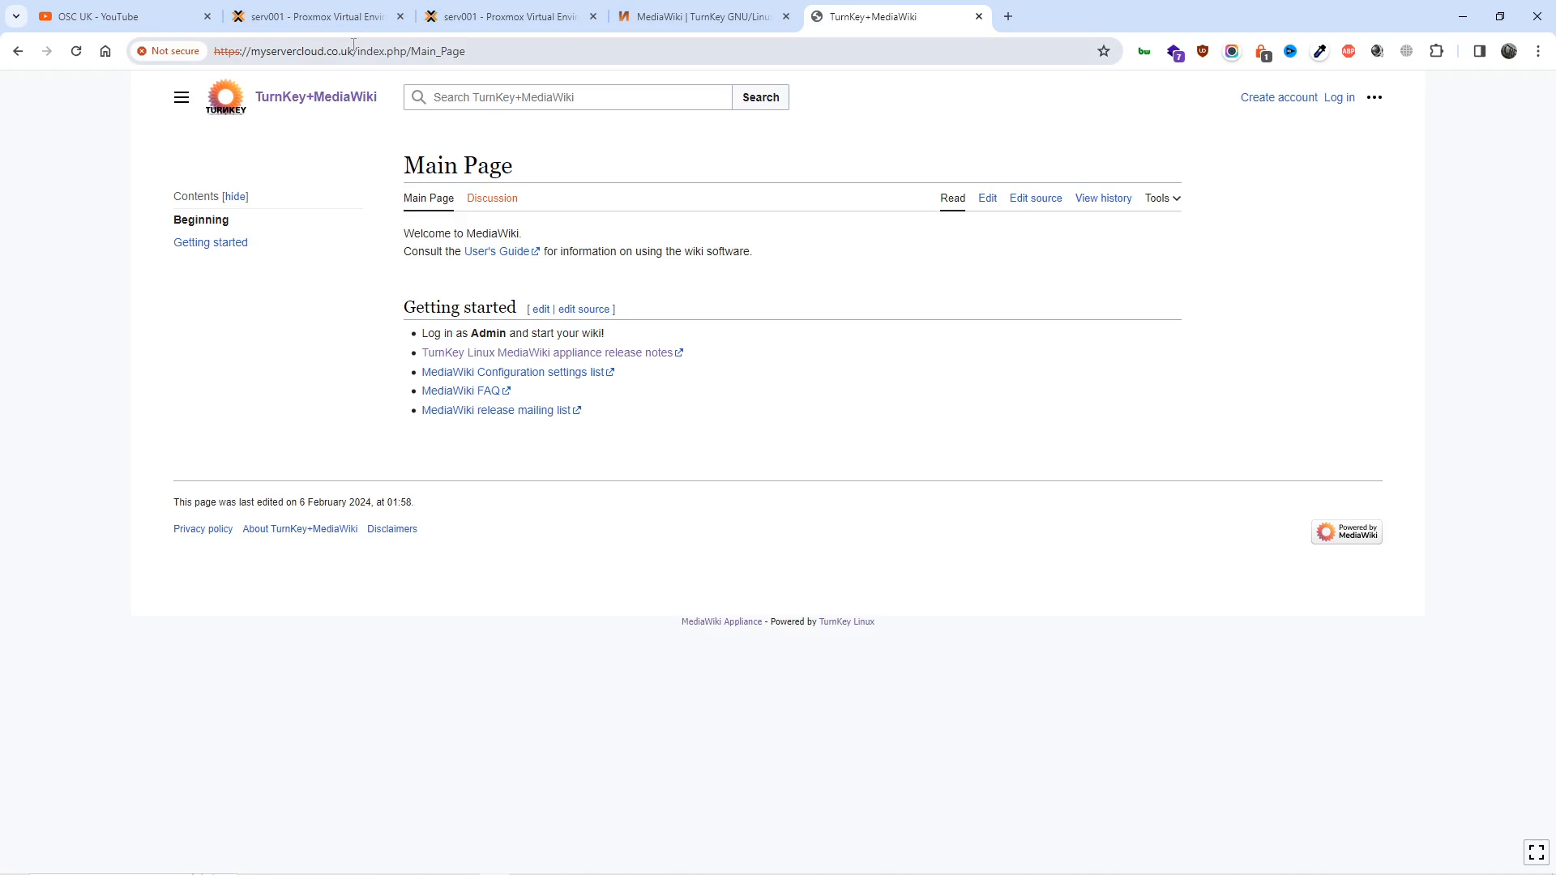
left_click_drag(352, 51, 214, 52)
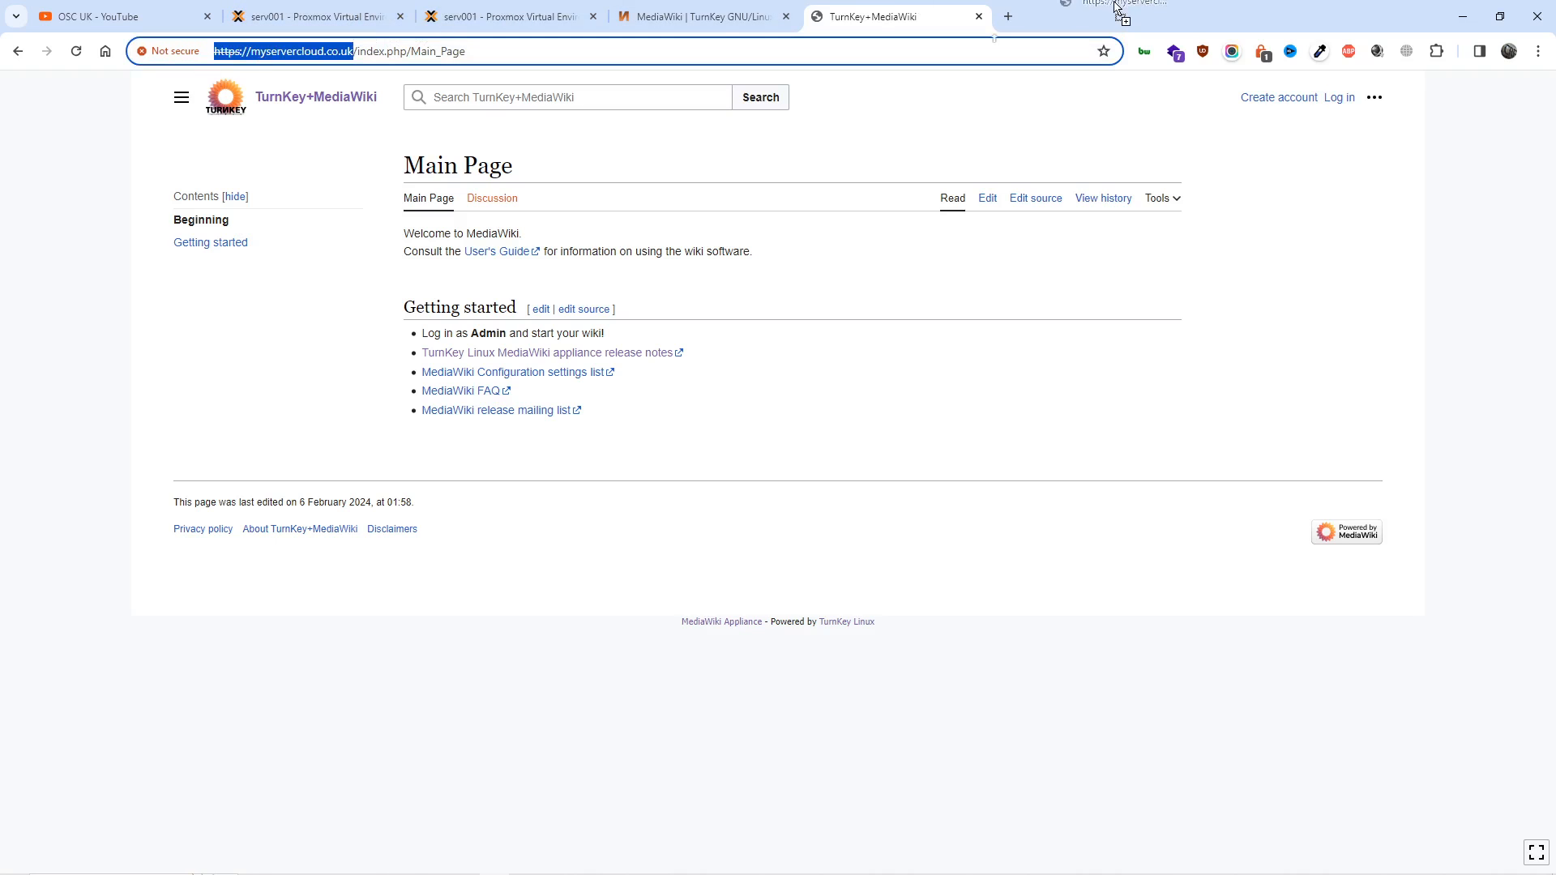
key("alt+Return")
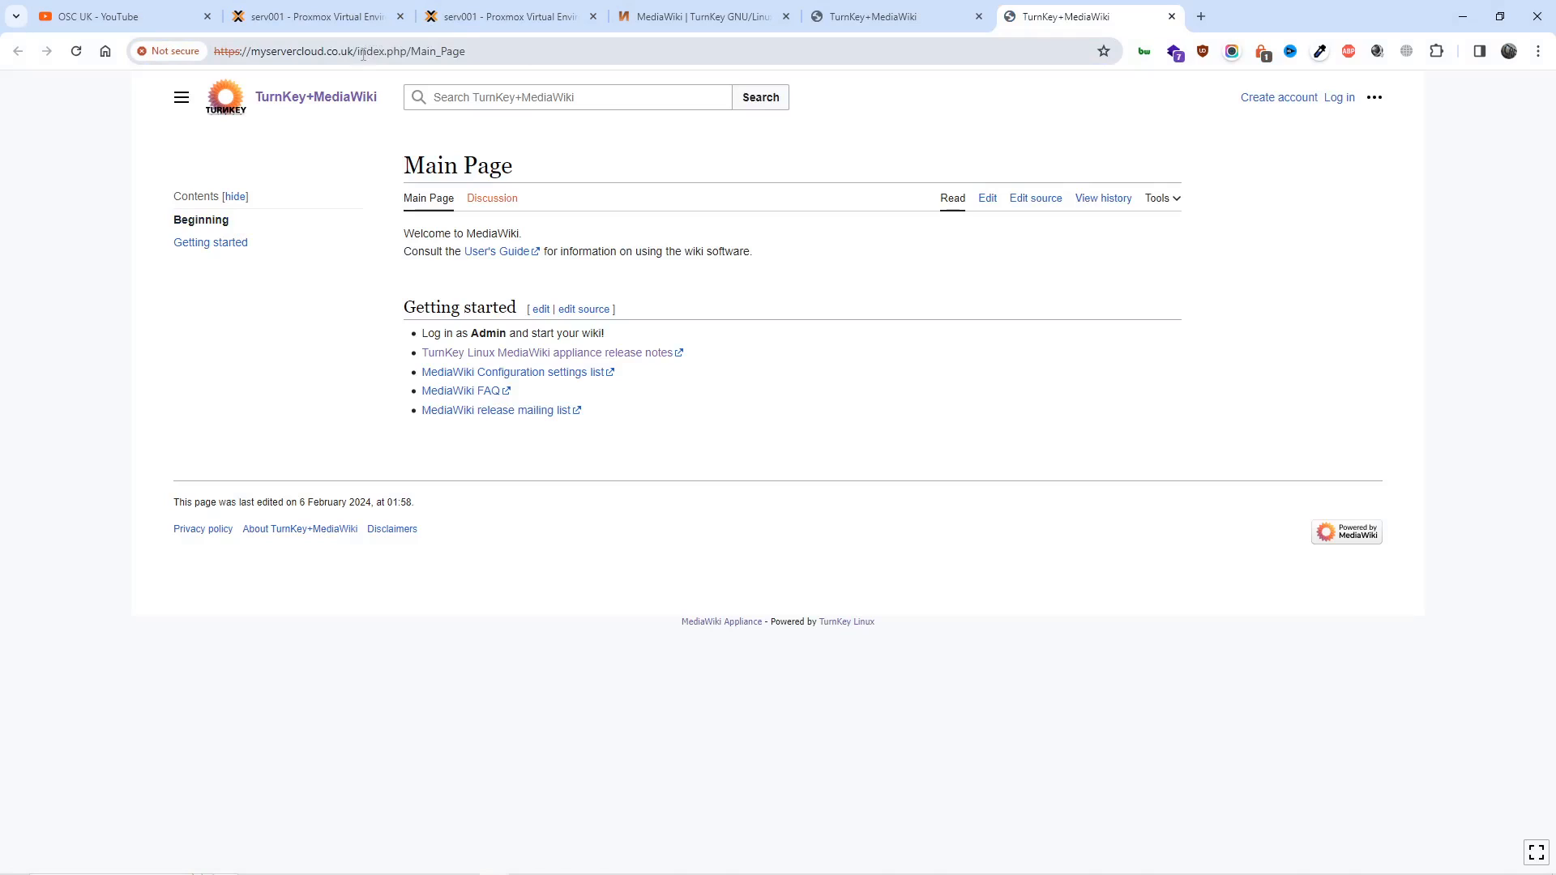
- Replace the path with :12322 on the domain to load the Adminer login page
left_click_drag(355, 51, 566, 48)
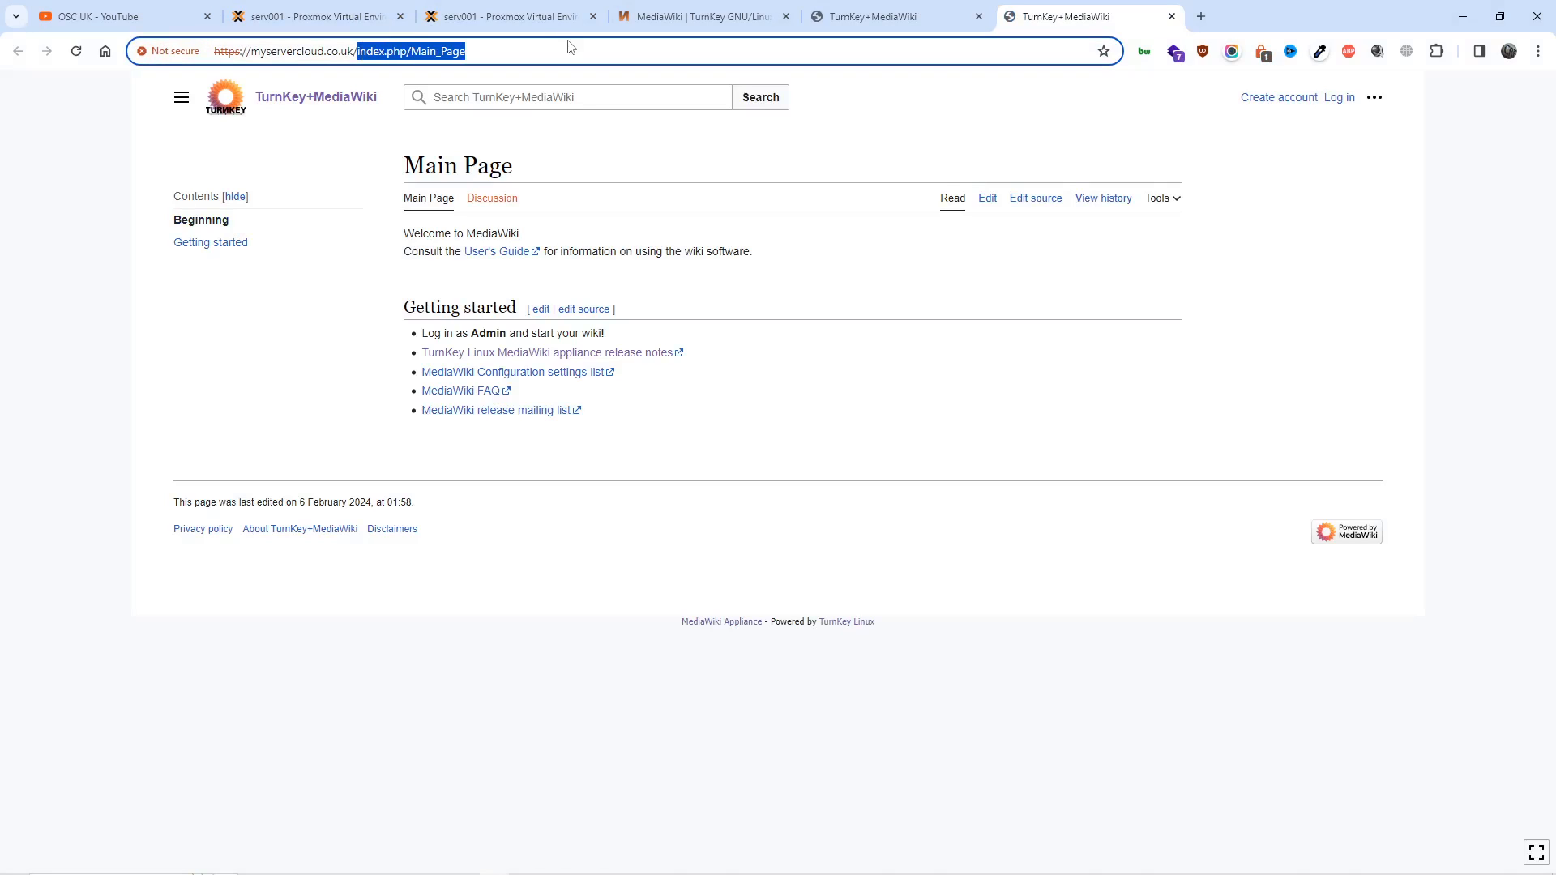
key("BackSpace")
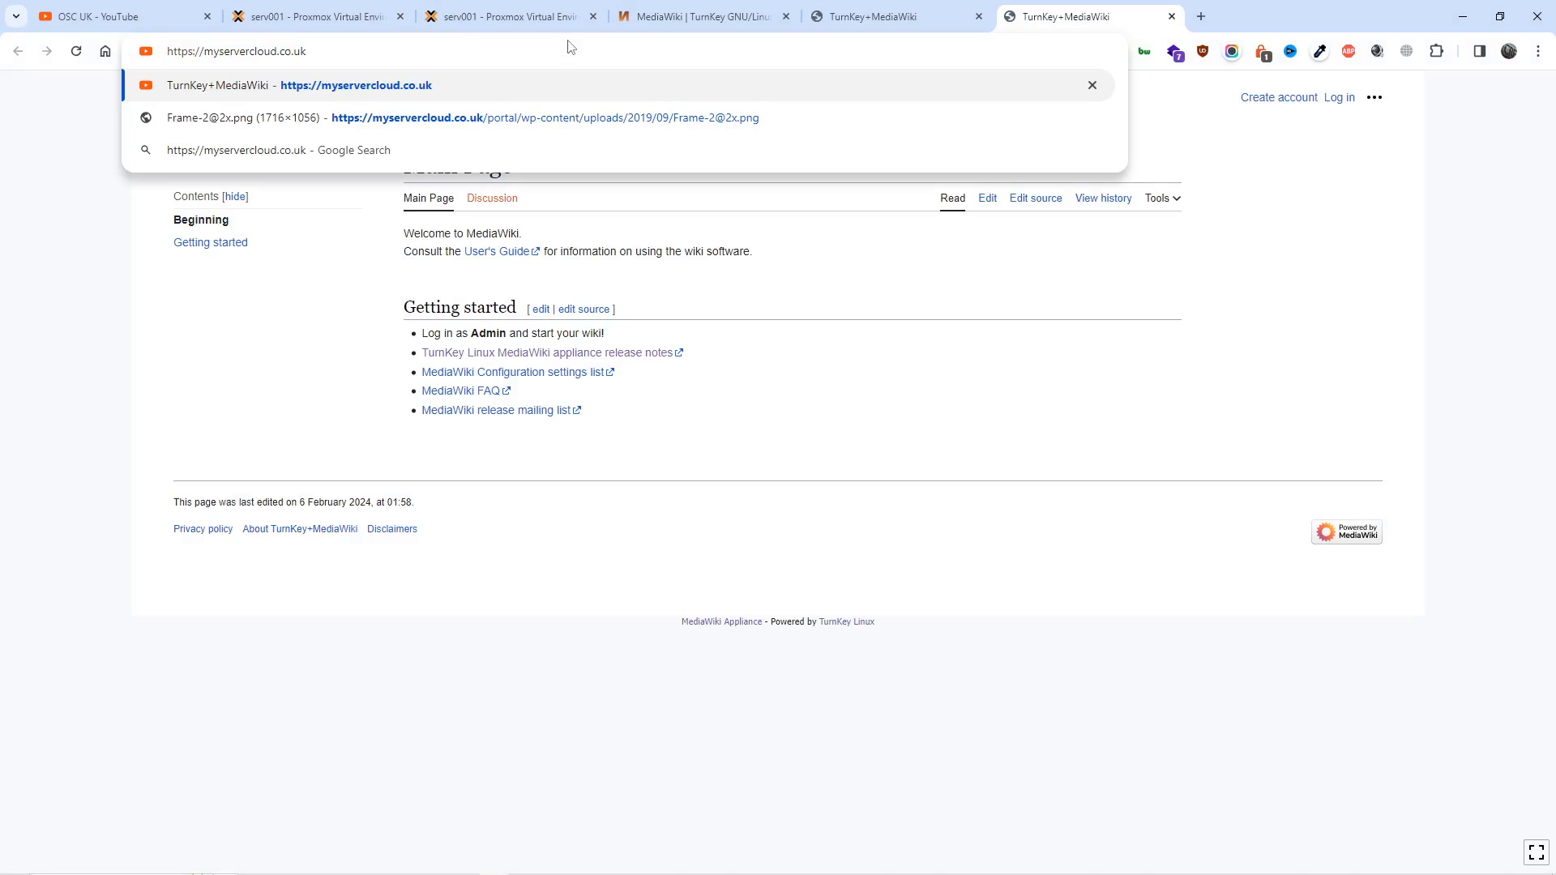
type(":12")
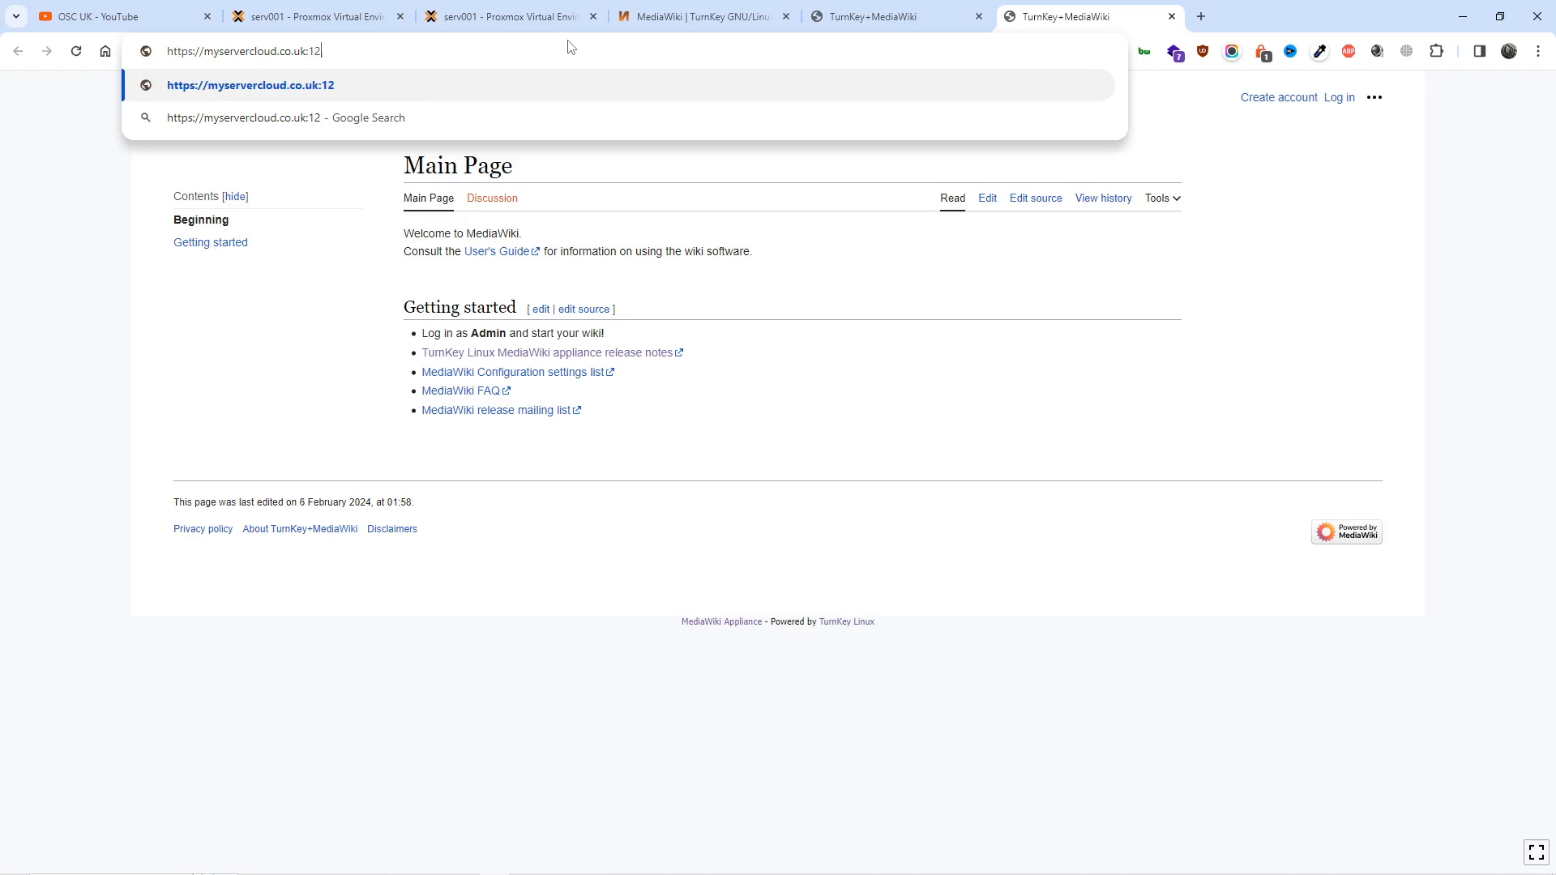
left_click(870, 17)
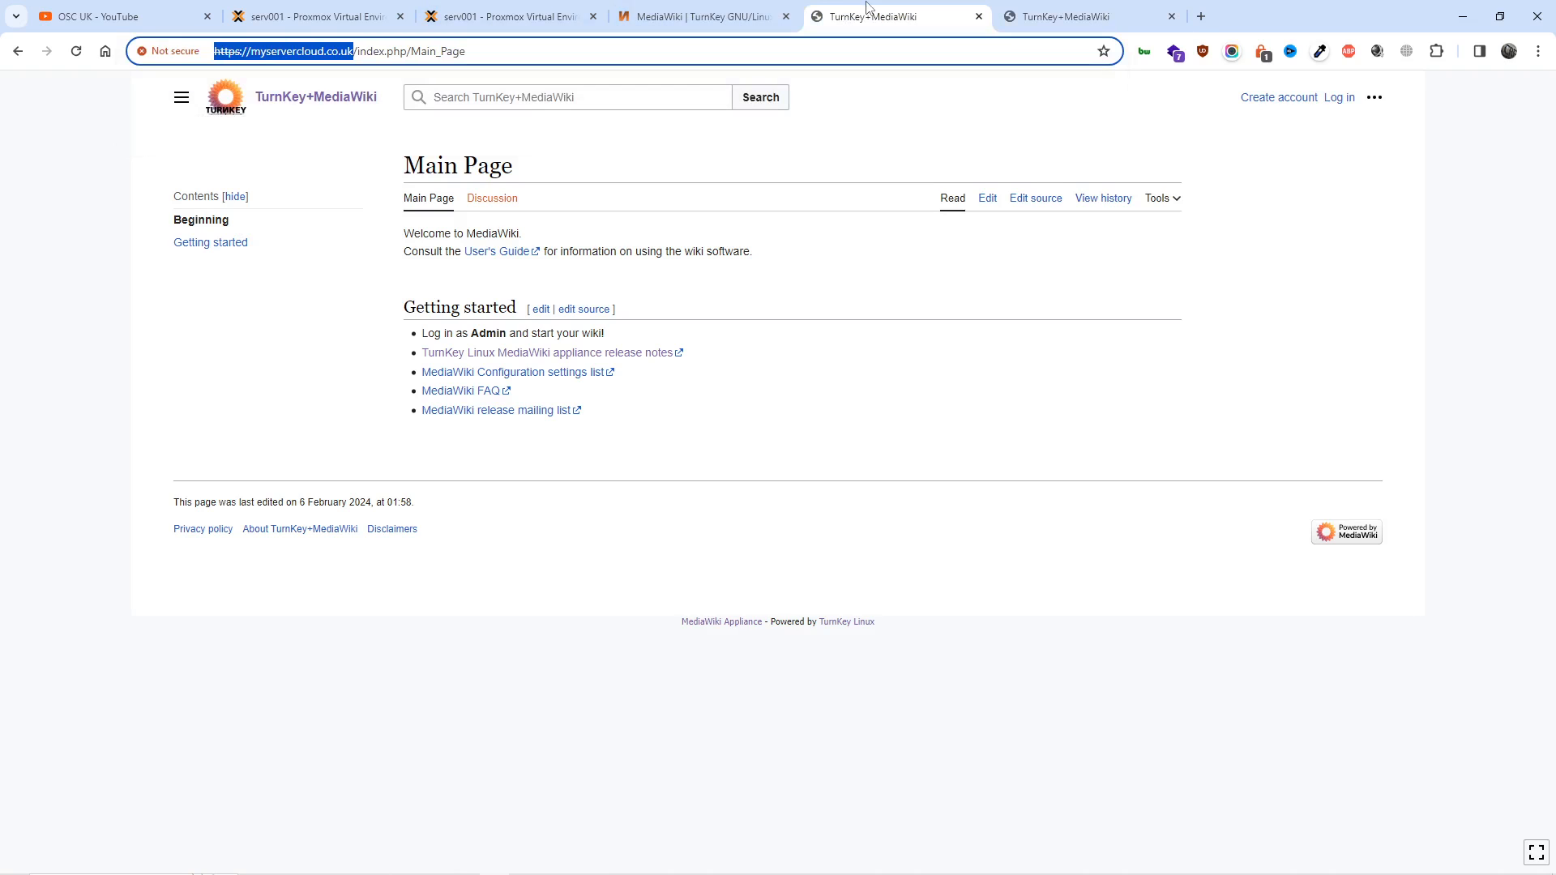
left_click(703, 16)
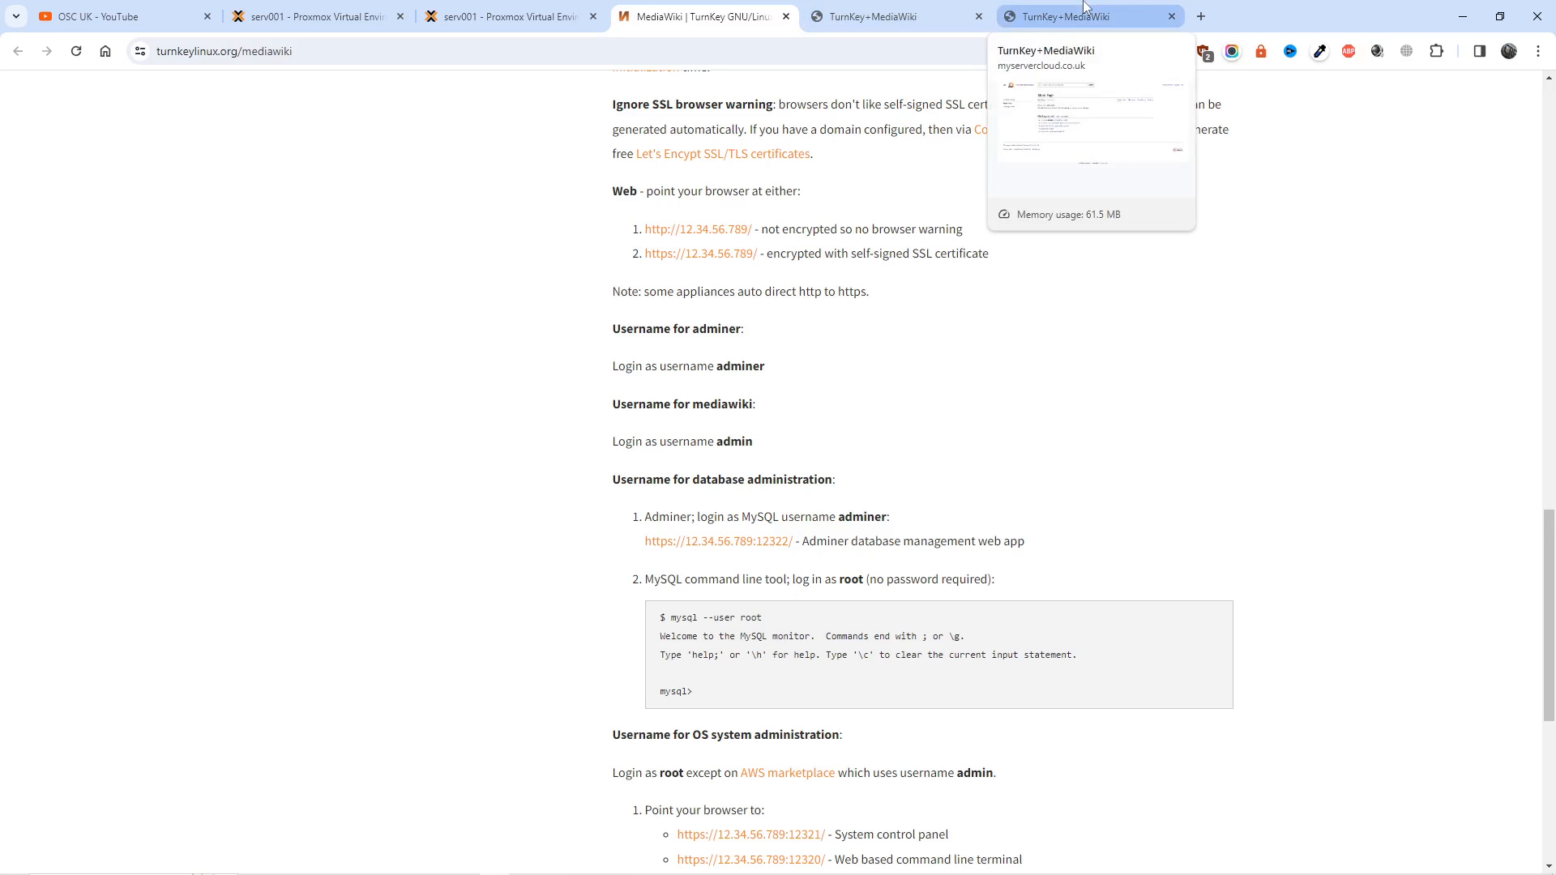
left_click(1083, 10)
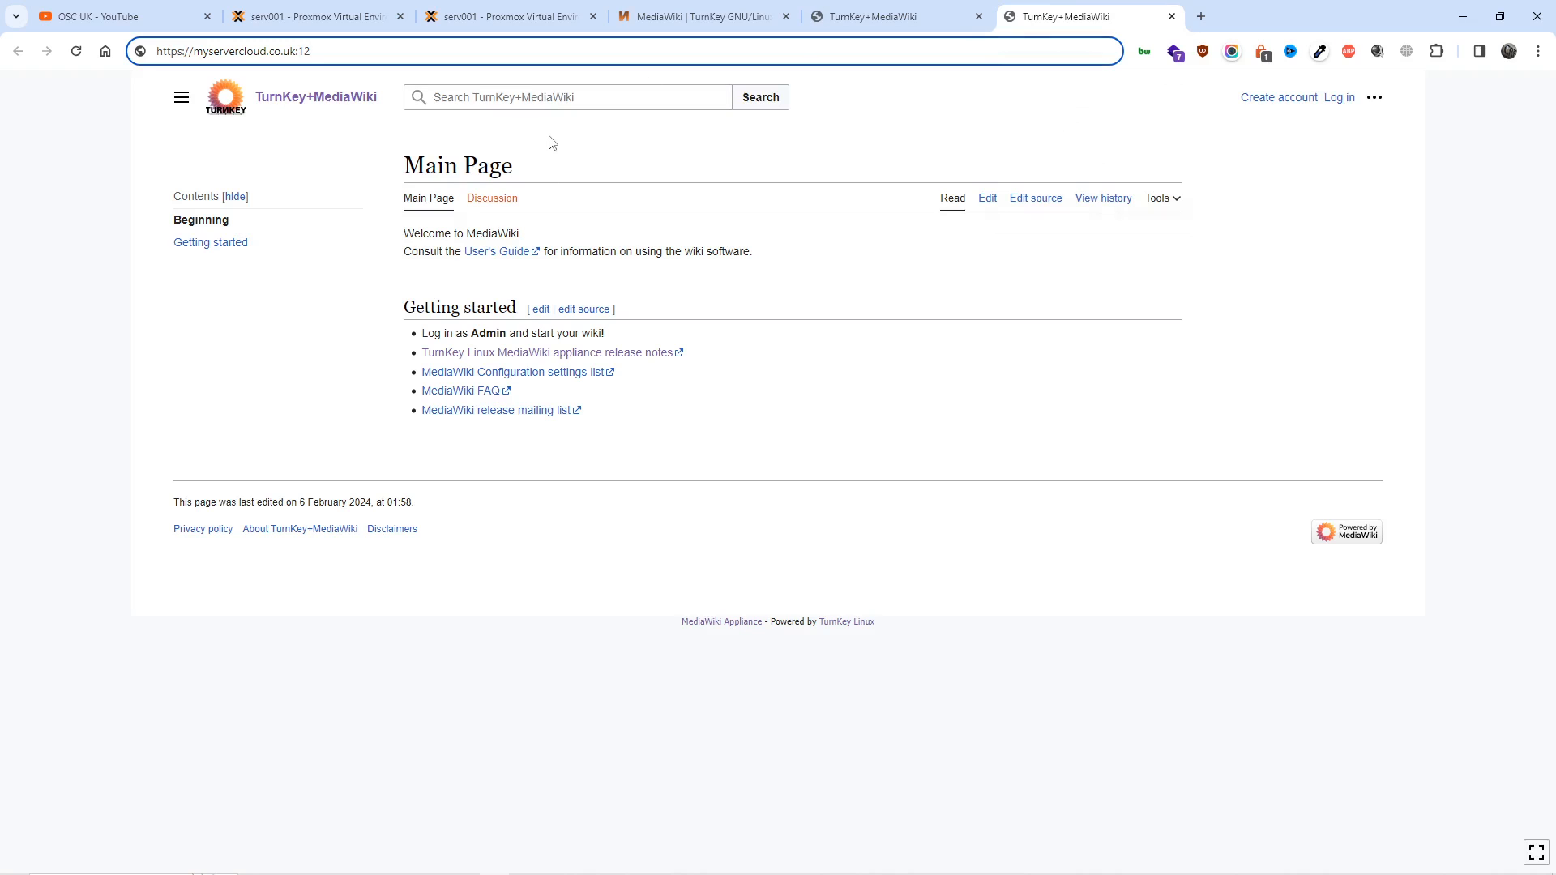
type("322")
key("Return")
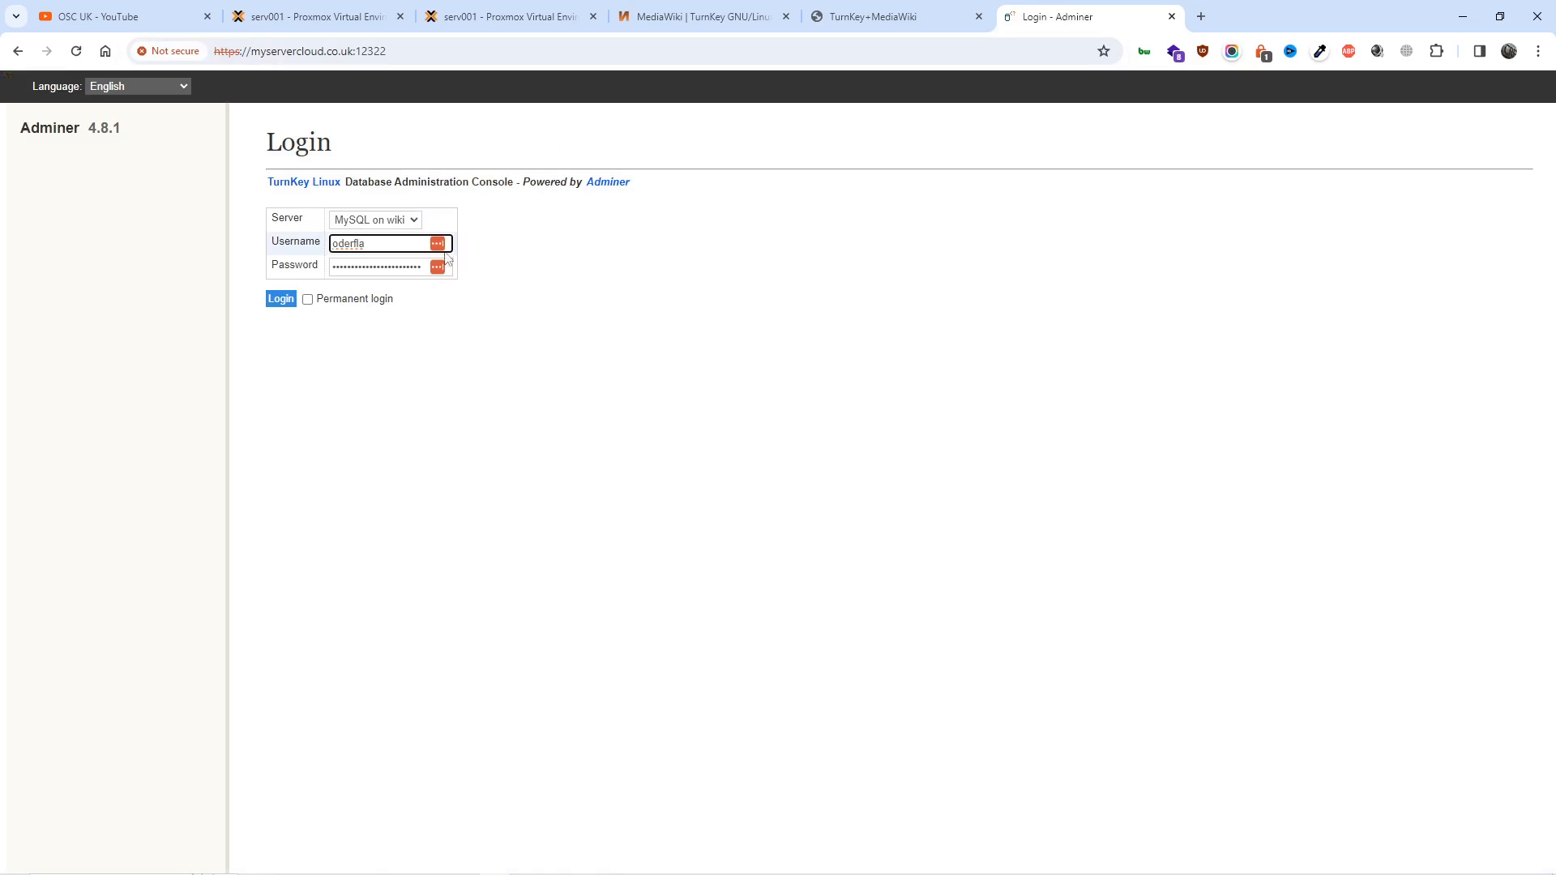
- Attempt the Adminer login with username root, which is denied
left_click(376, 242)
left_click_drag(376, 243, 334, 245)
key("BackSpace")
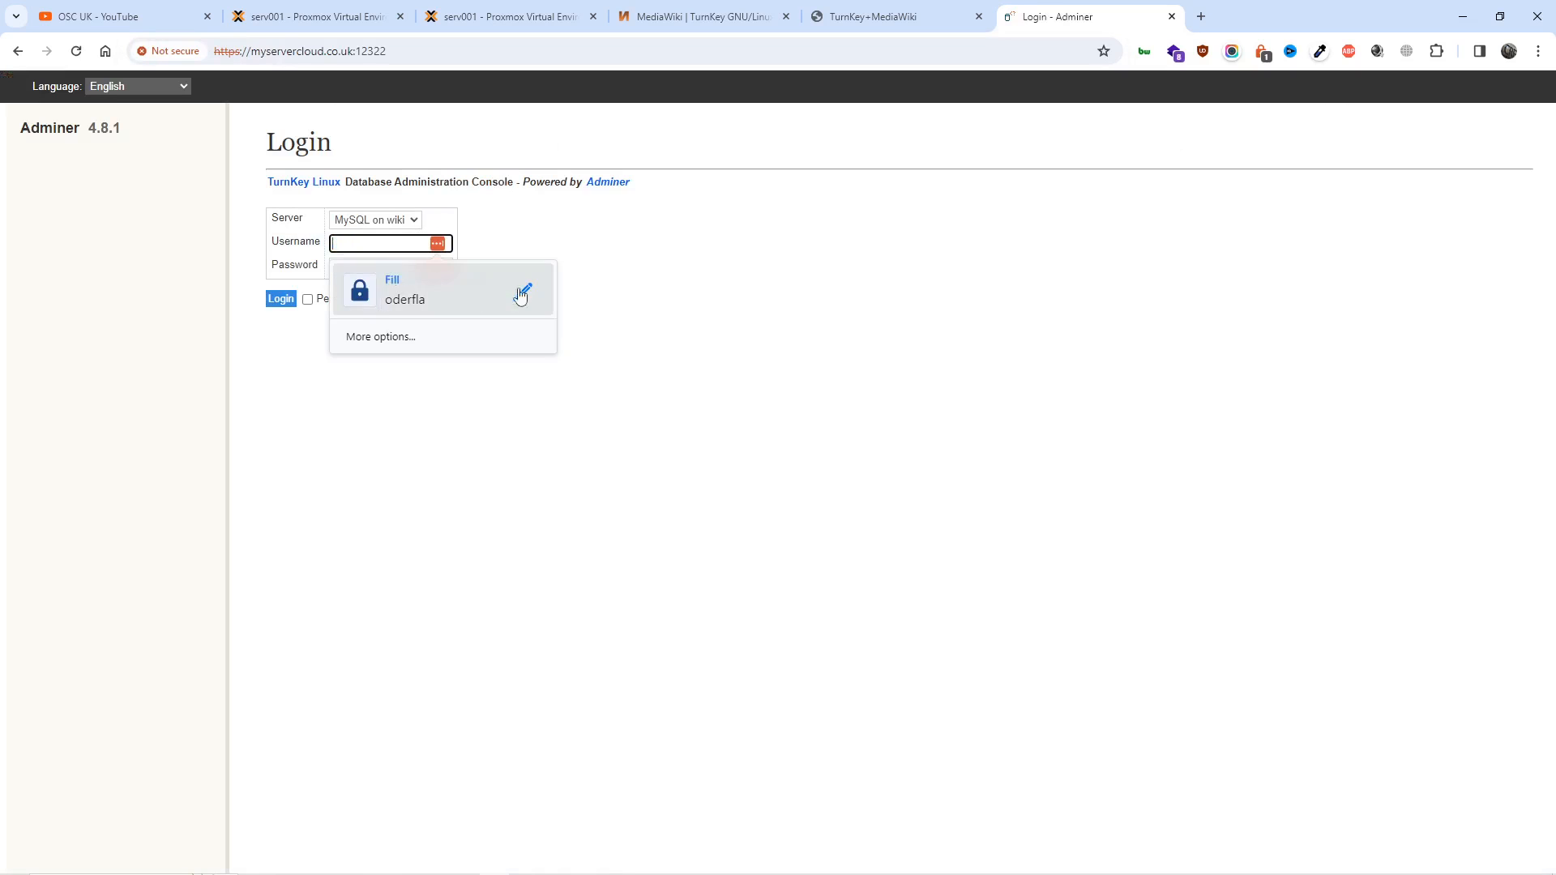
left_click(802, 330)
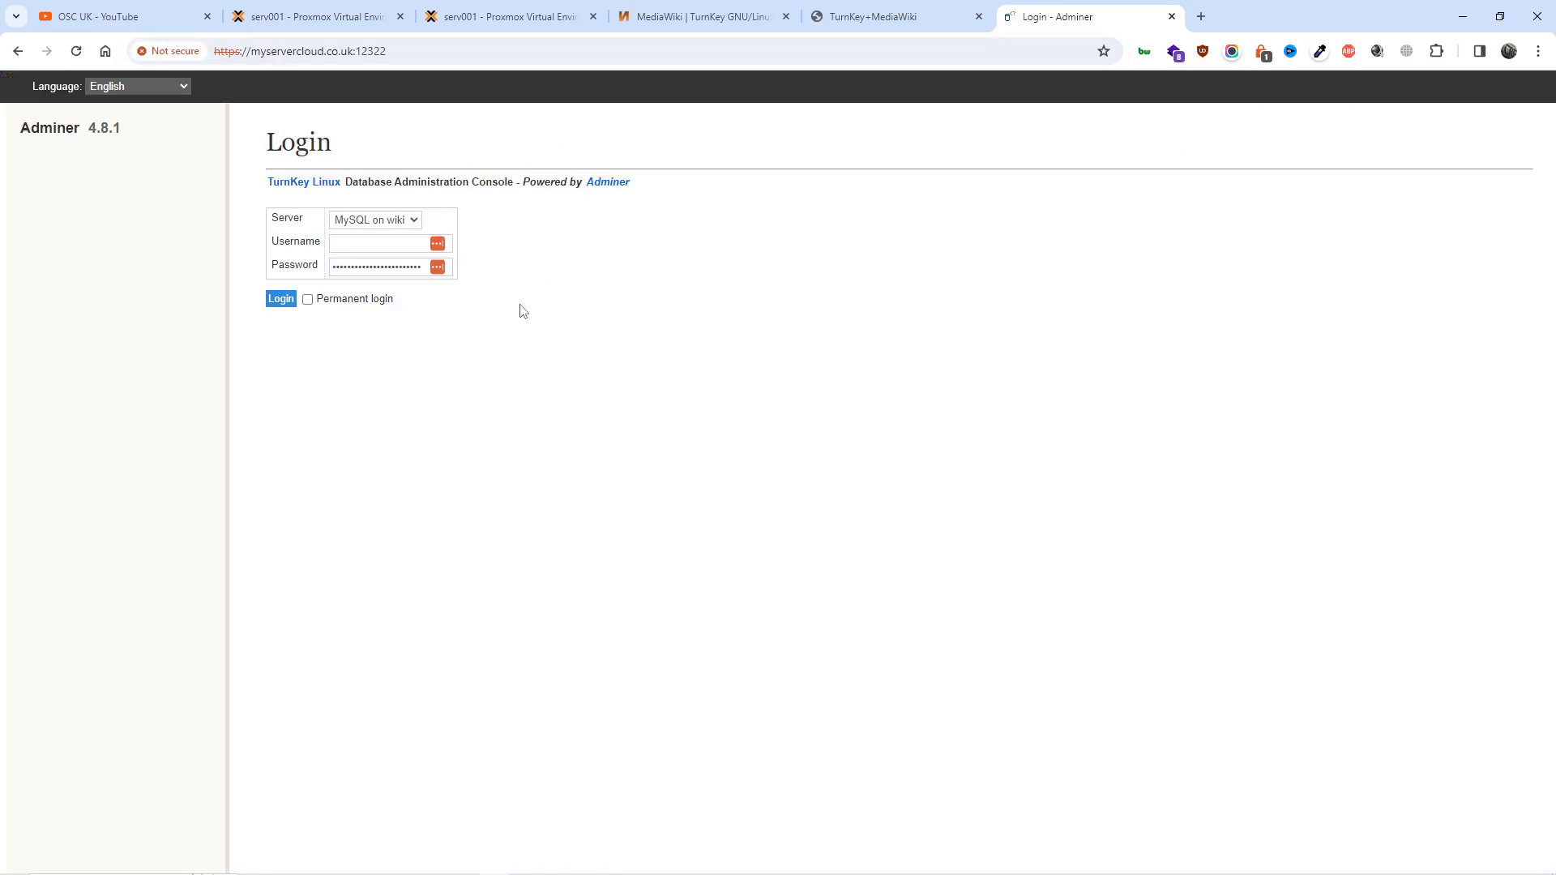
left_click(365, 242)
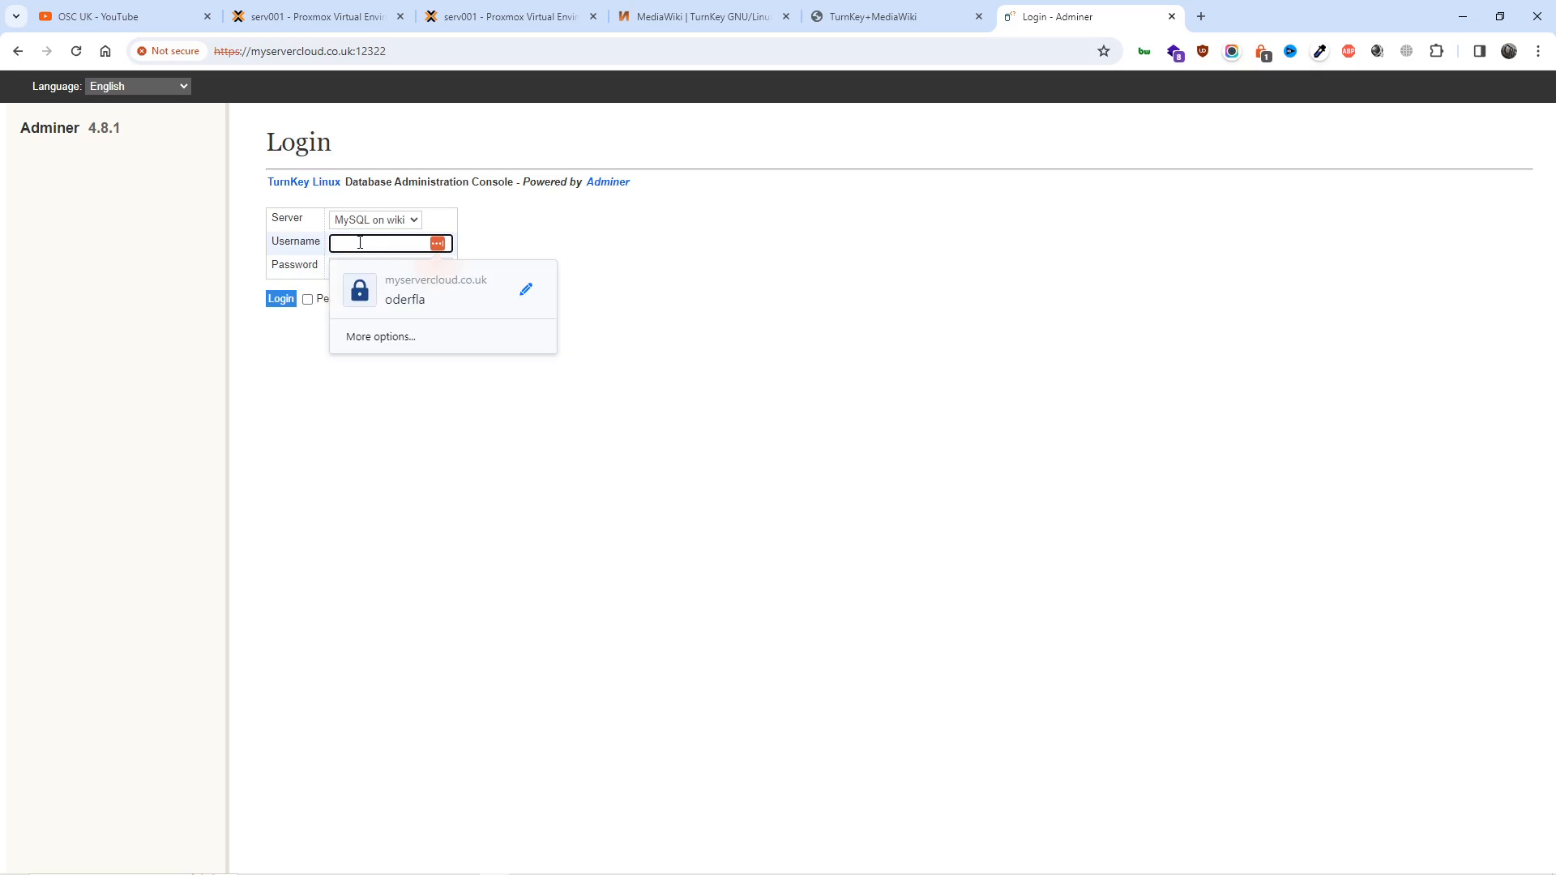
type("root")
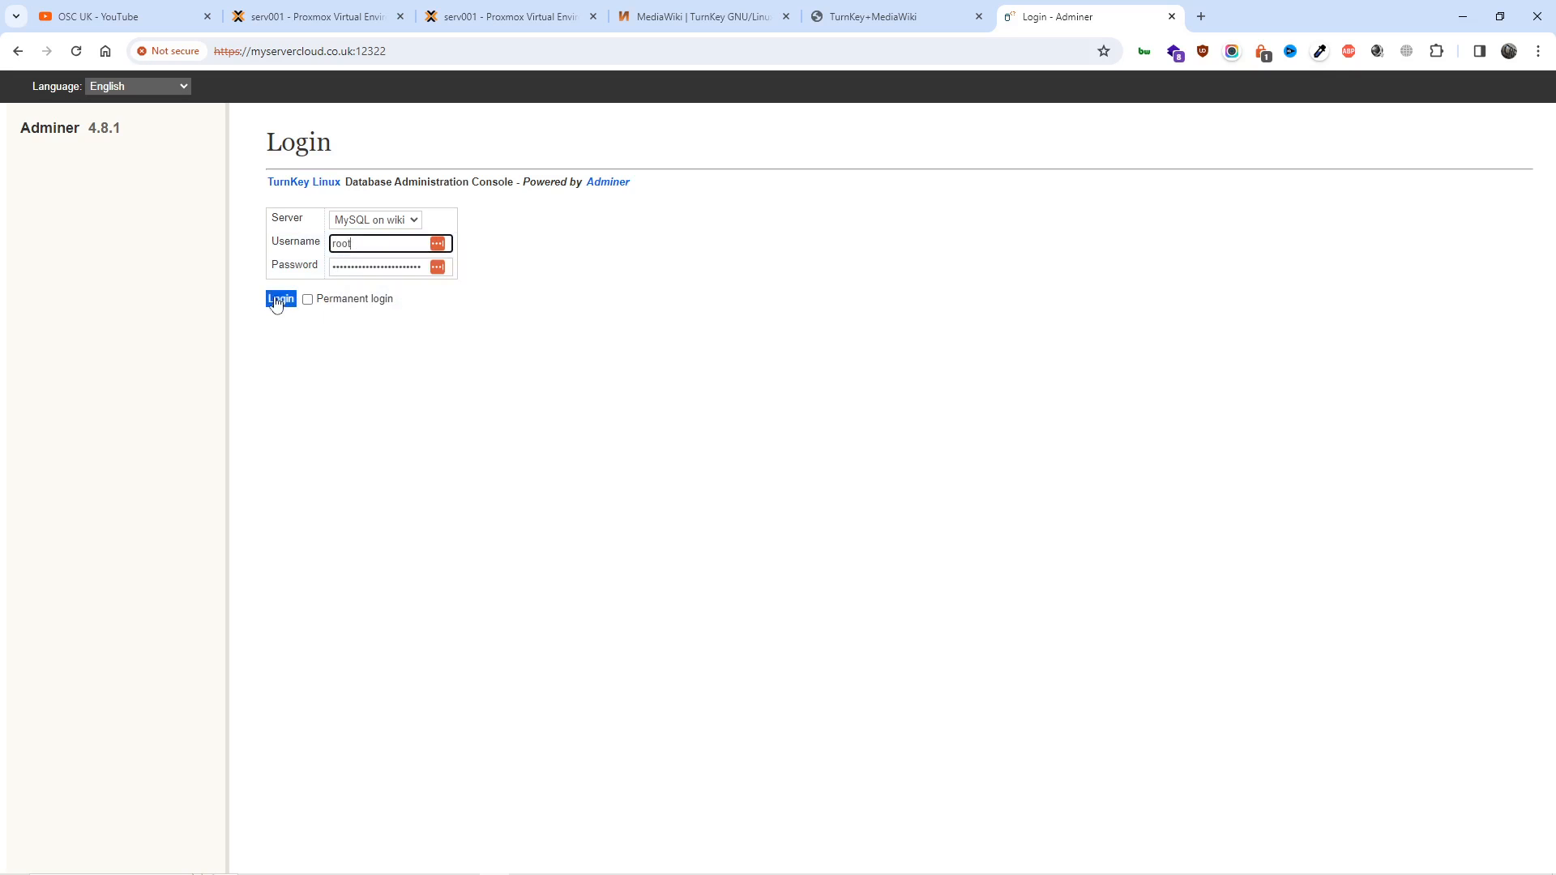
key("Return")
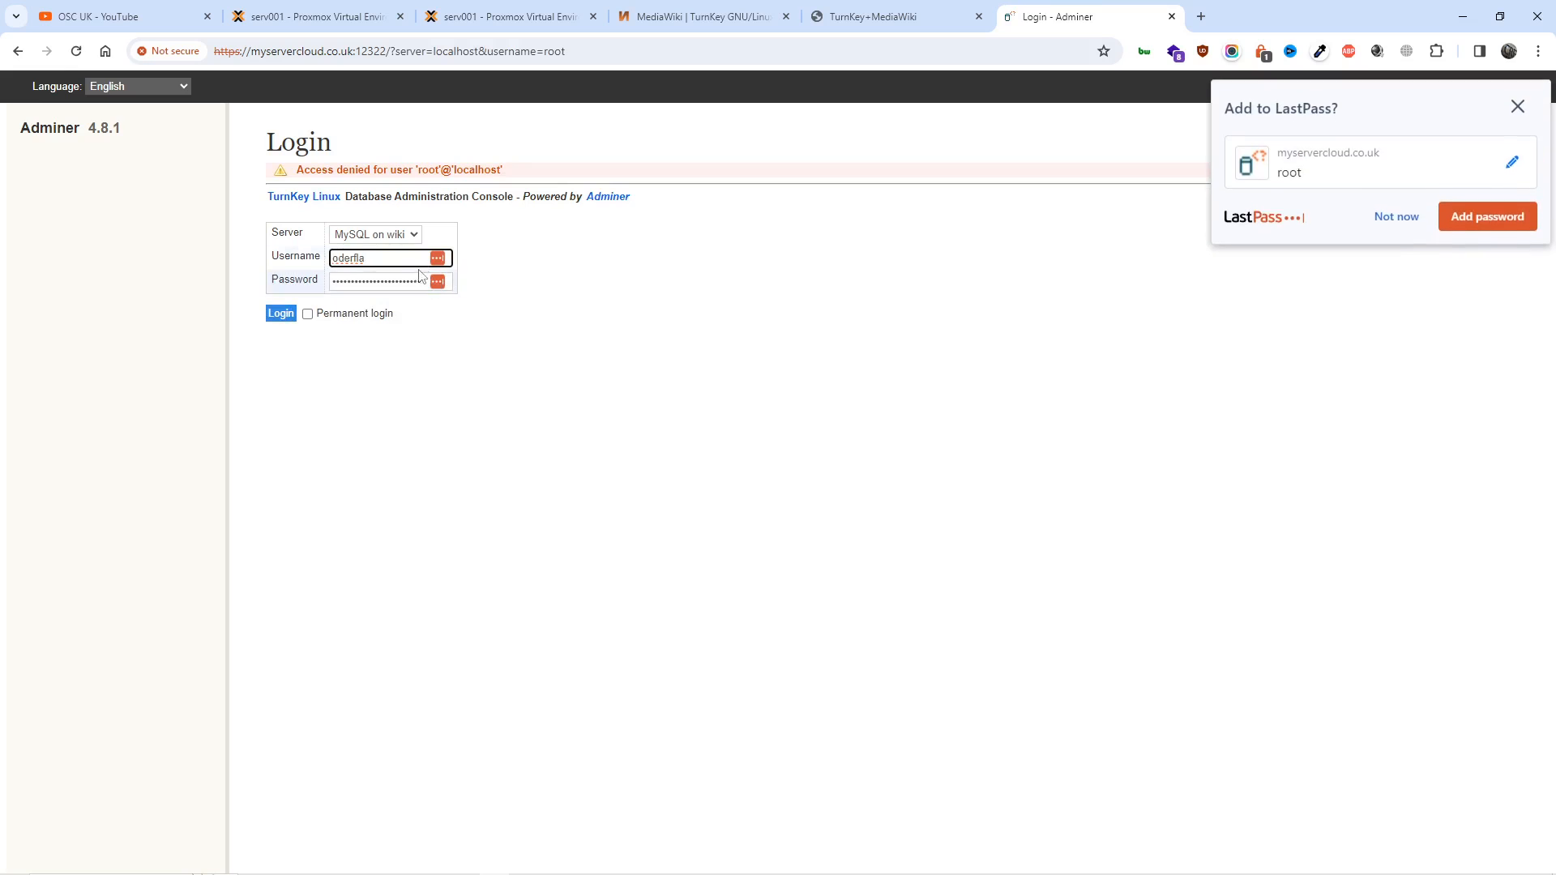
left_click(1396, 219)
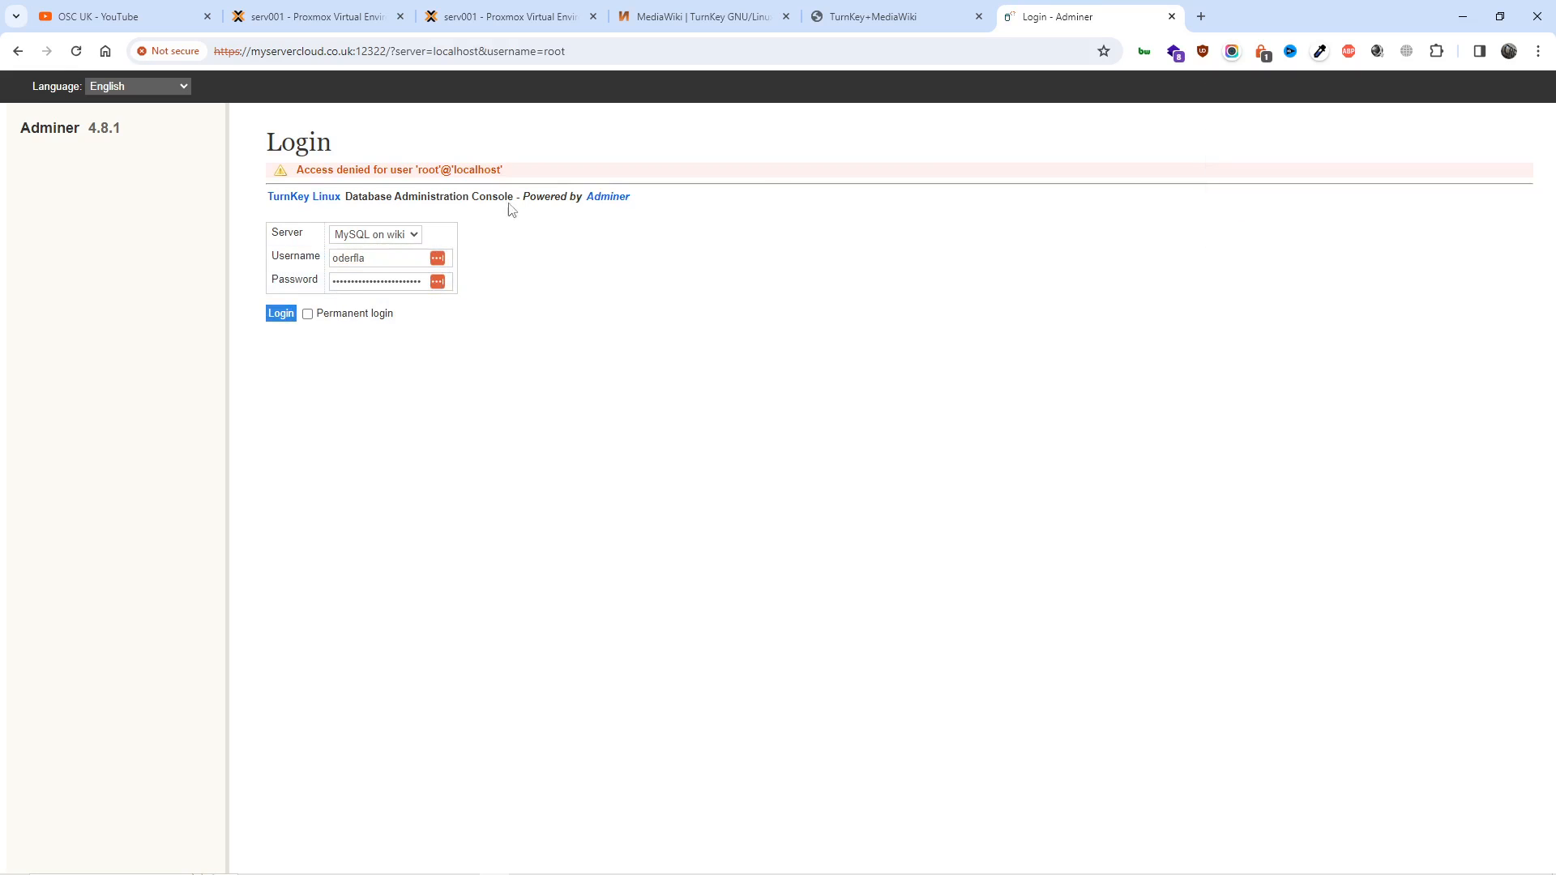
- Log into Adminer as adminer with its password, then close the Adminer tab
double_click(365, 257)
left_click(851, 16)
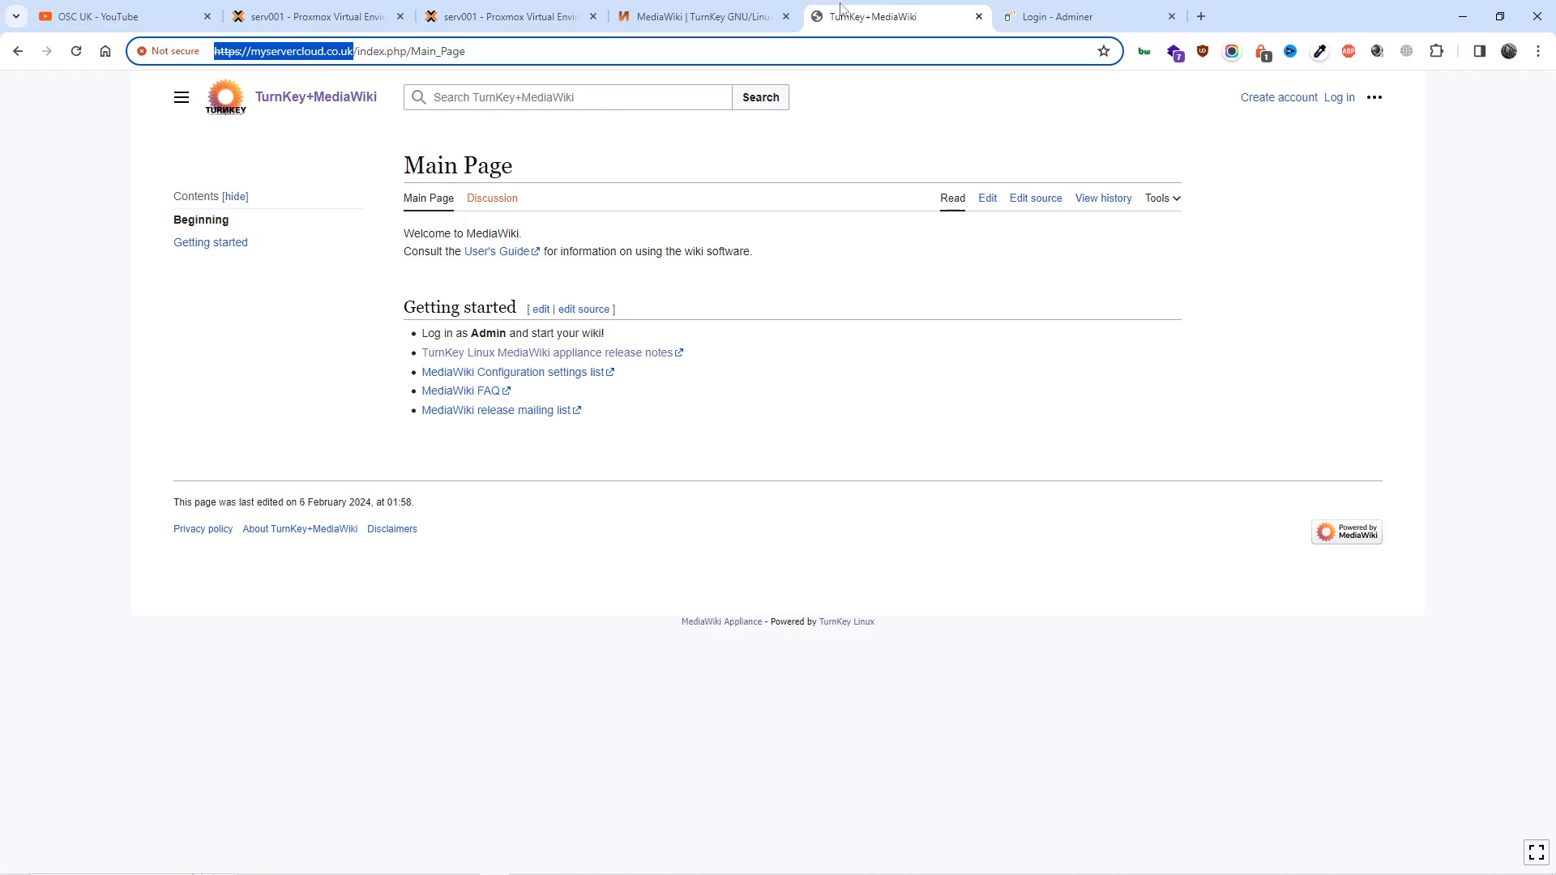
left_click(705, 17)
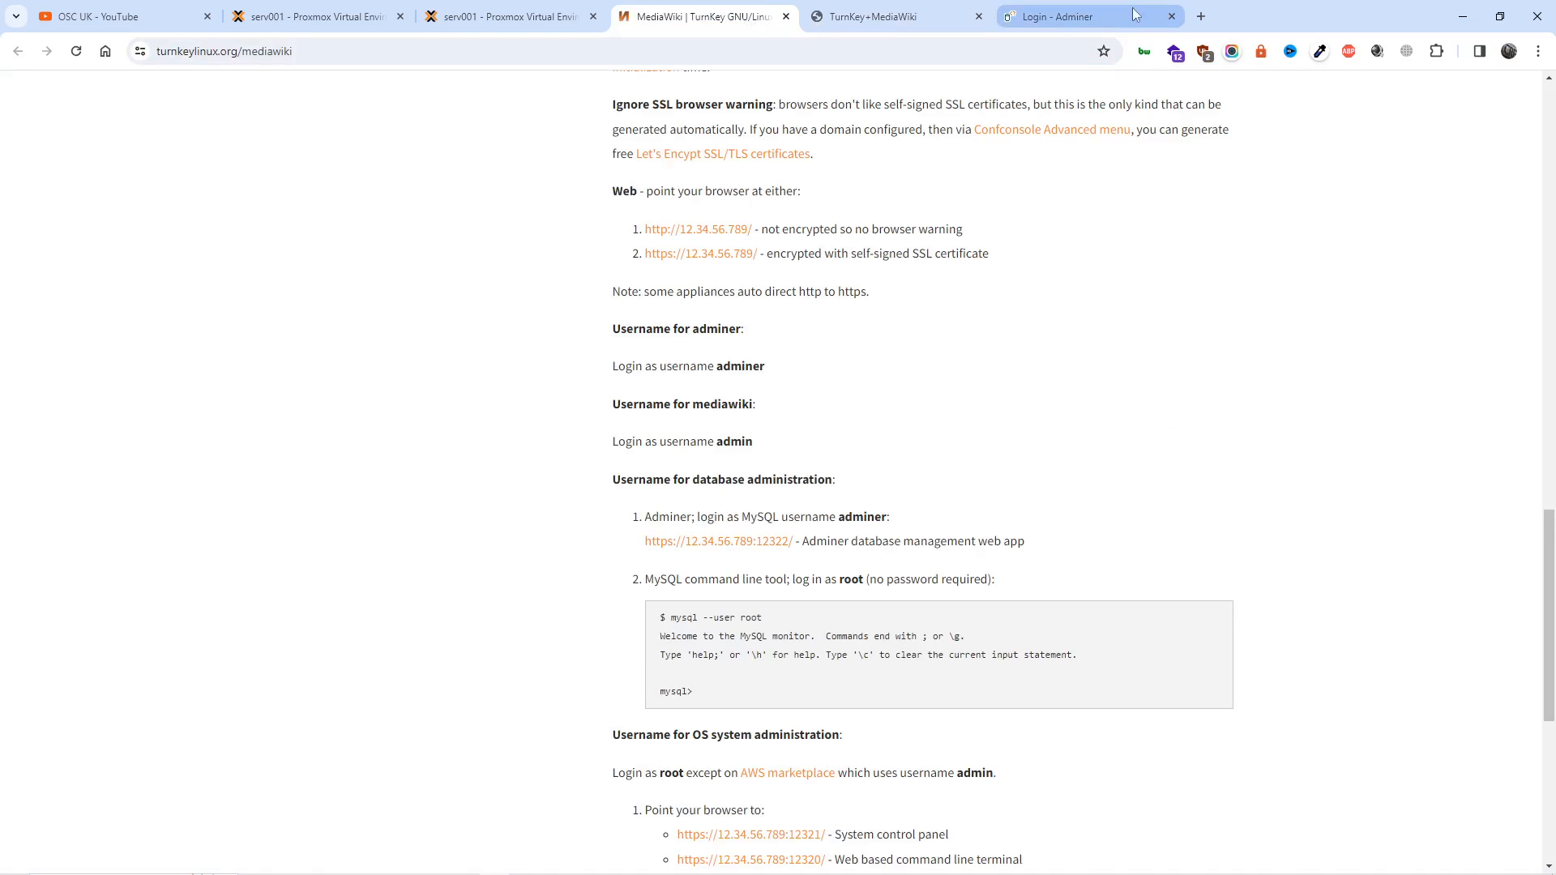
left_click(1094, 16)
type("adminer")
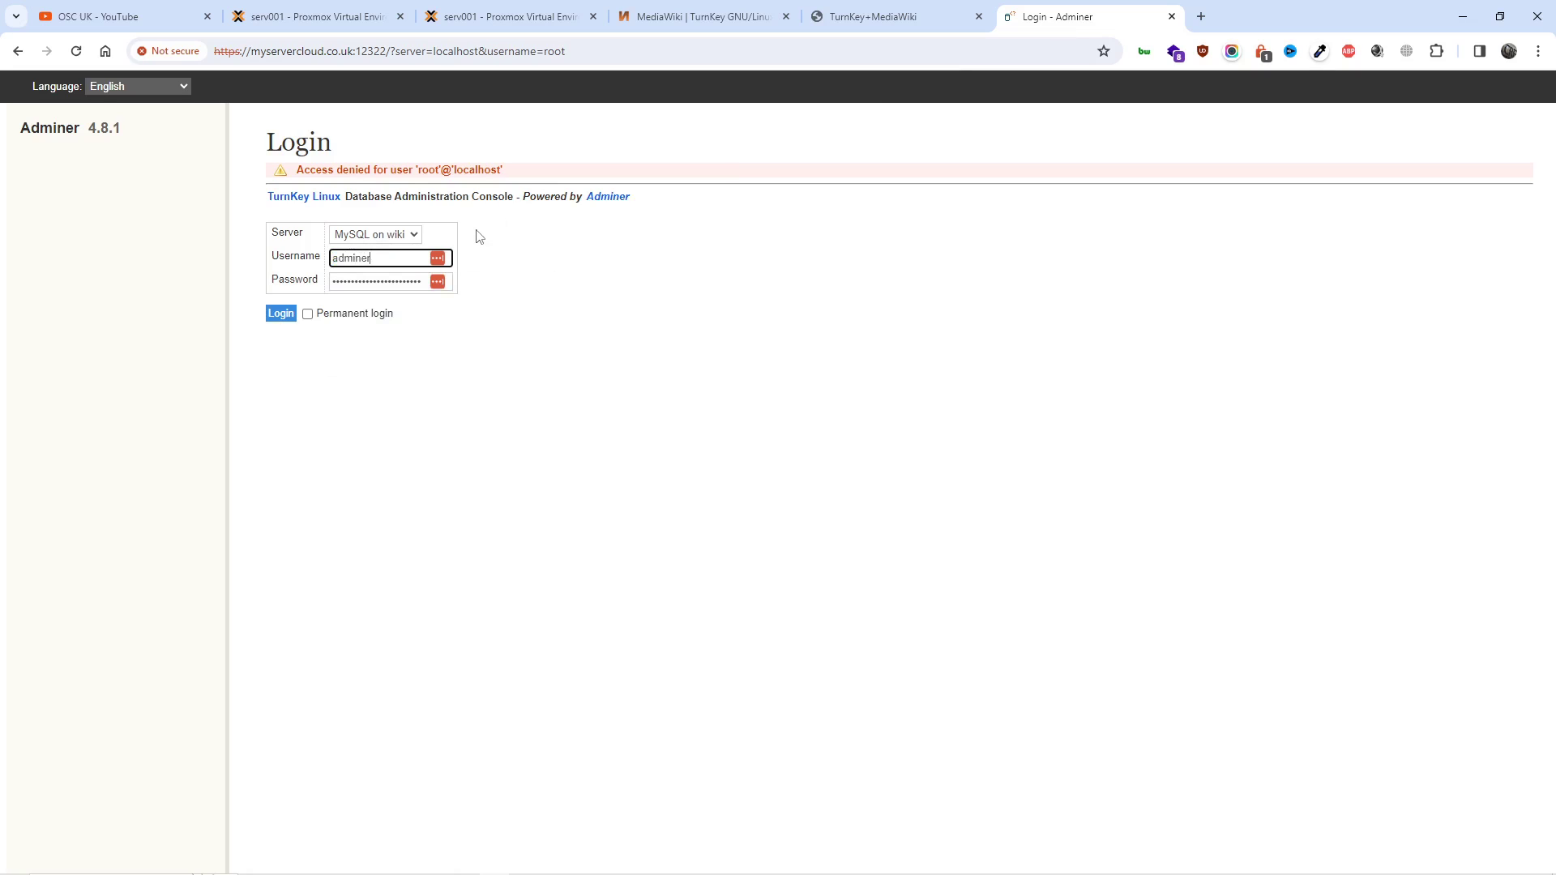
key("Tab")
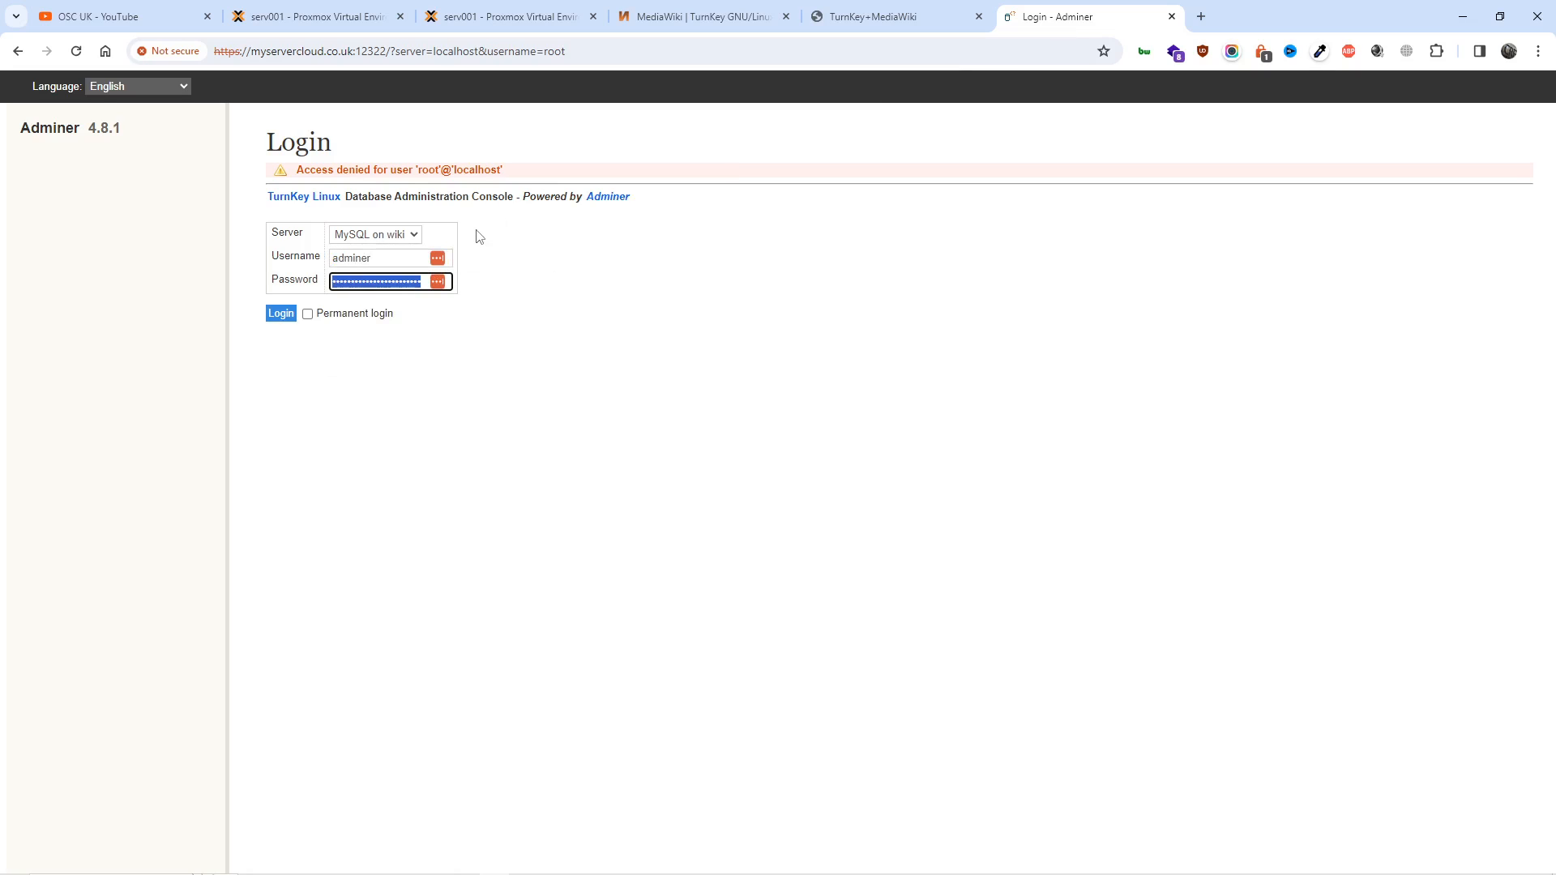
type("••")
key("Return")
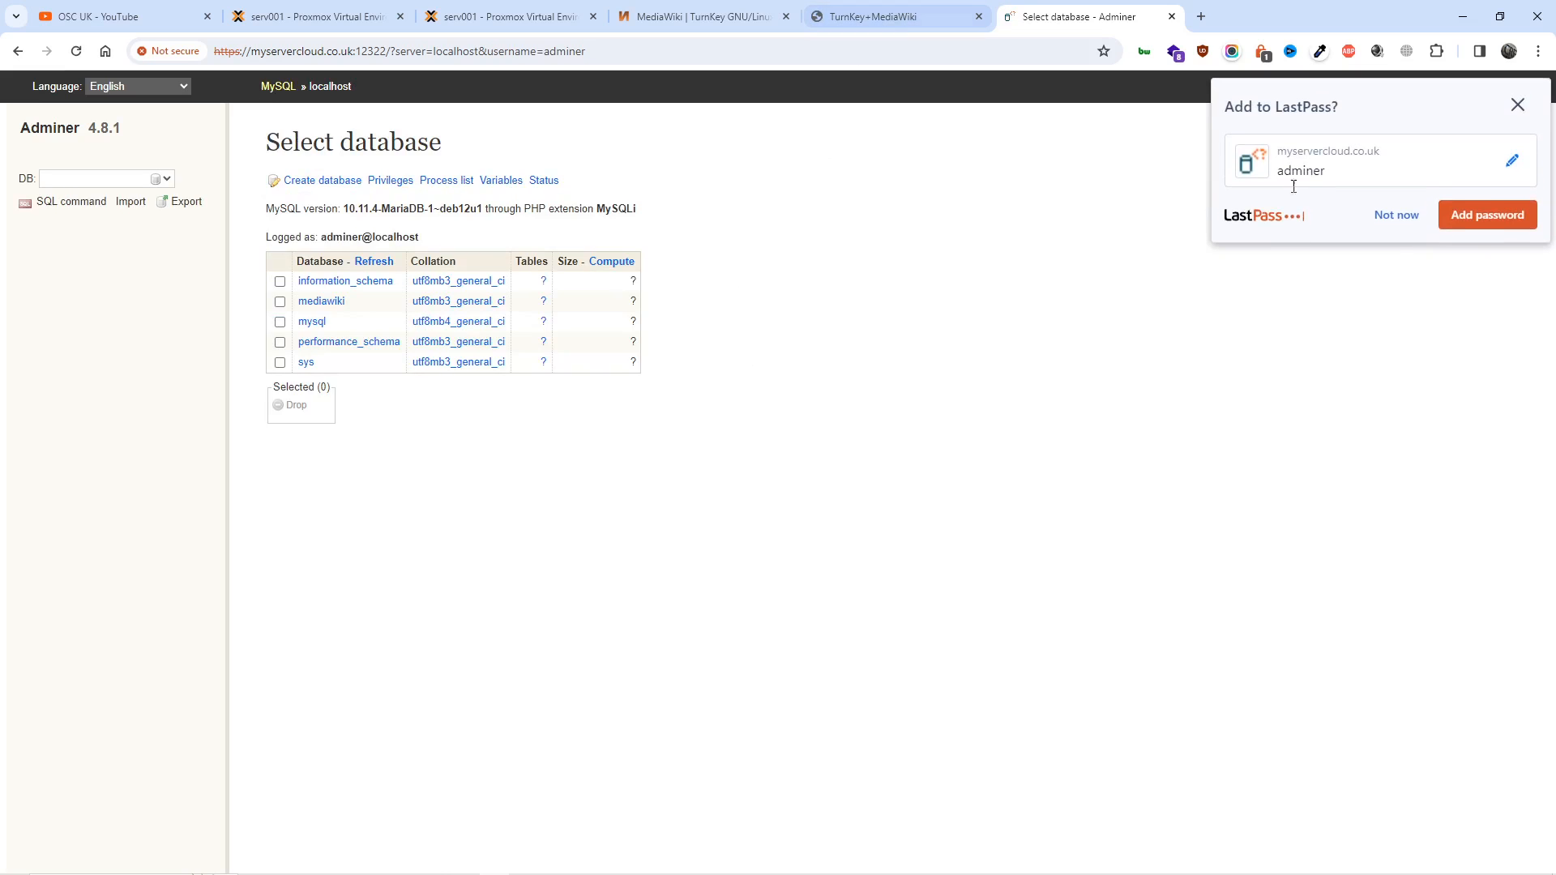
left_click(1395, 214)
left_click(1171, 17)
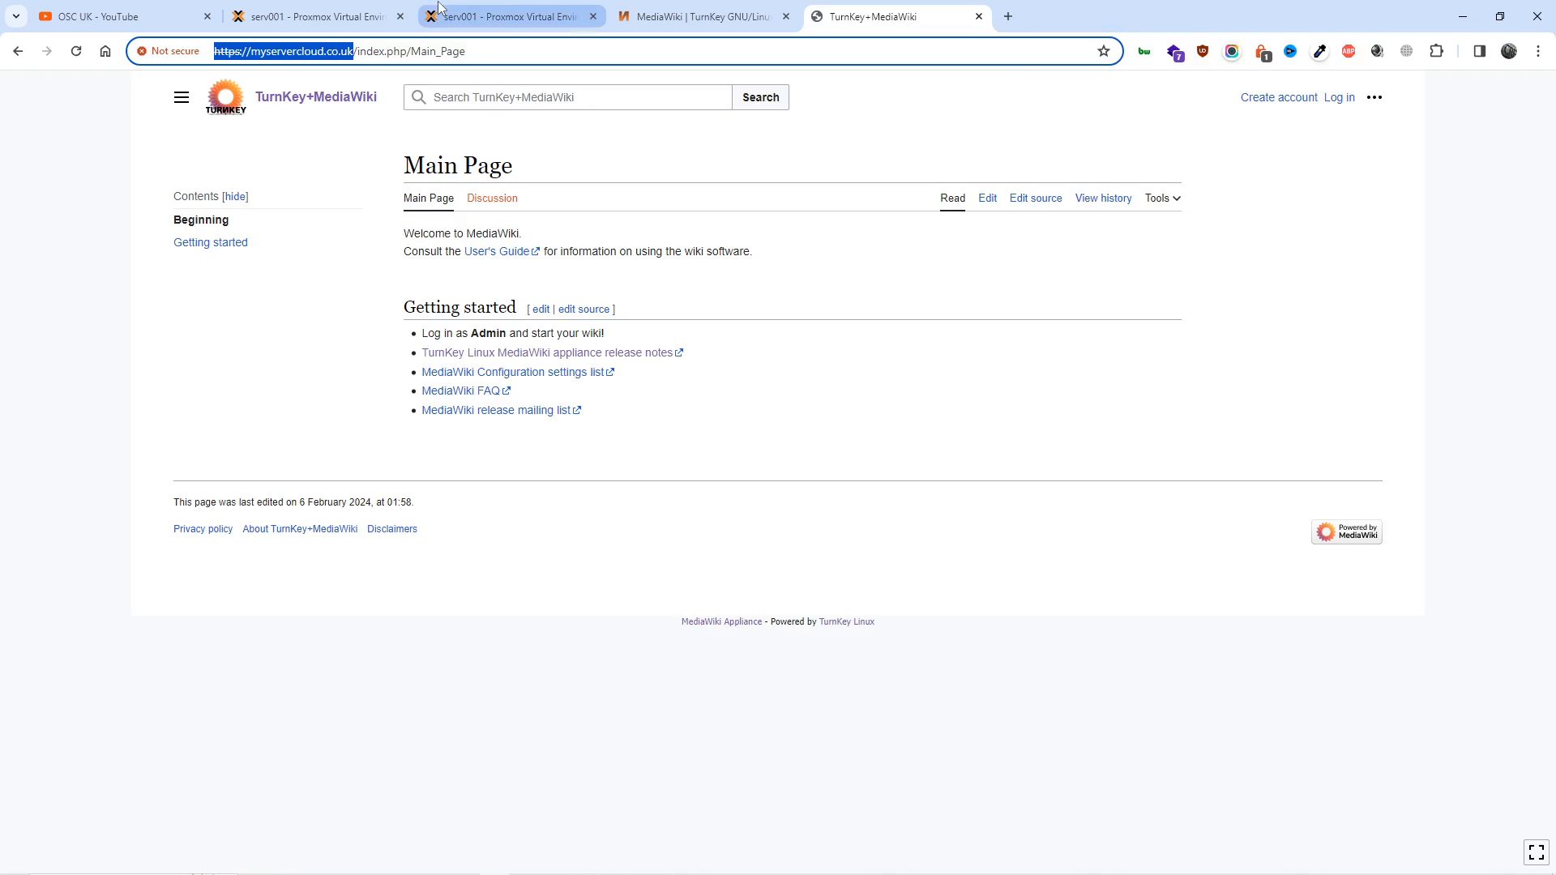
- Sign into the wiki as Admin, save the login to LastPass, then return to the Main Page
left_click(741, 418)
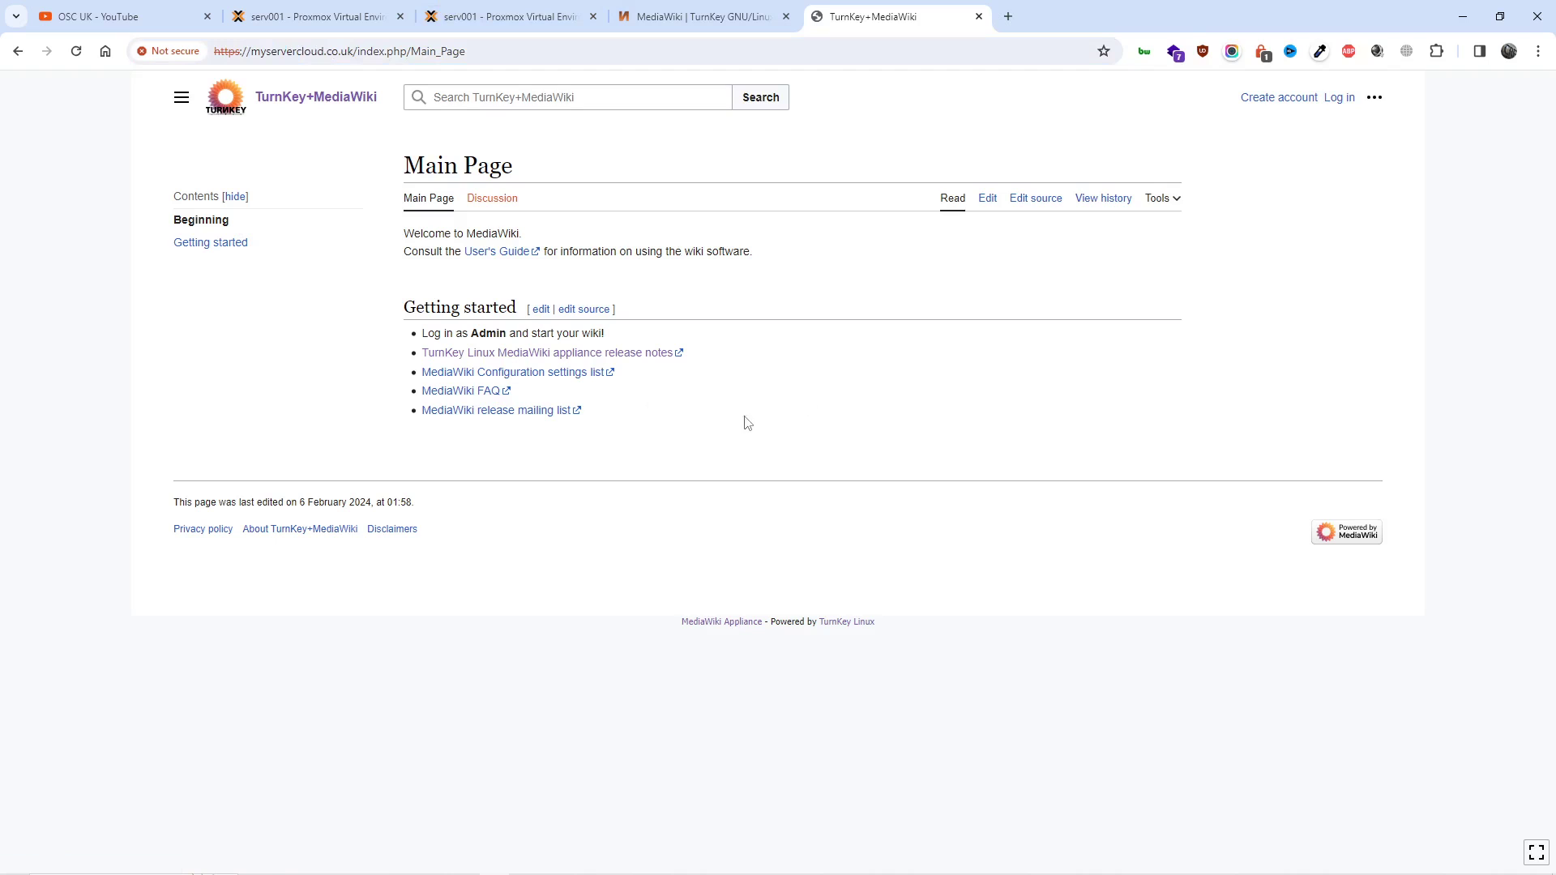
left_click(1338, 98)
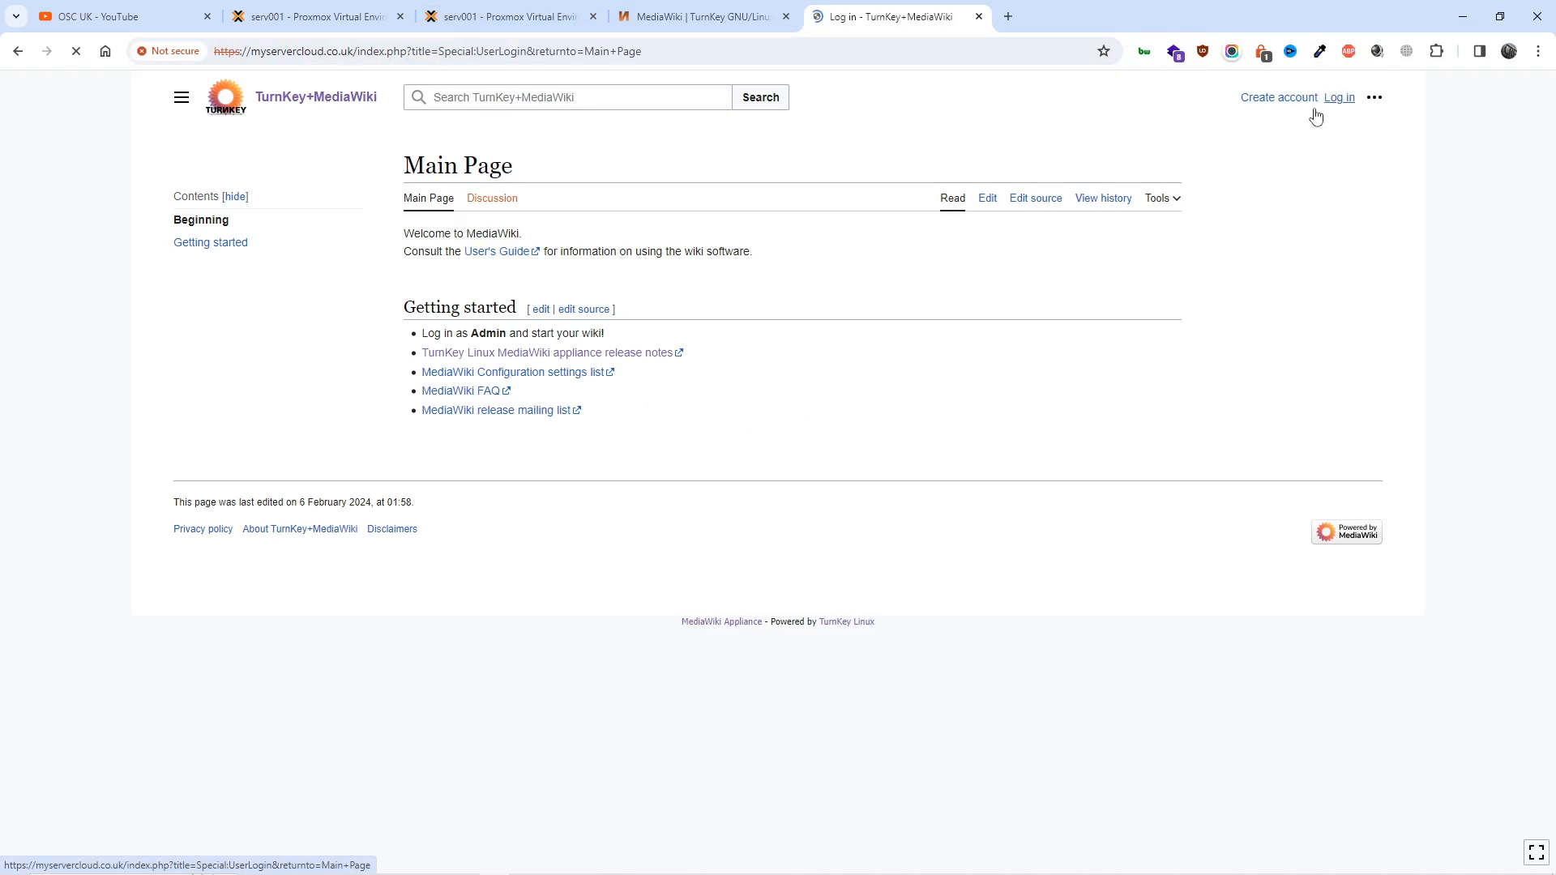
double_click(236, 252)
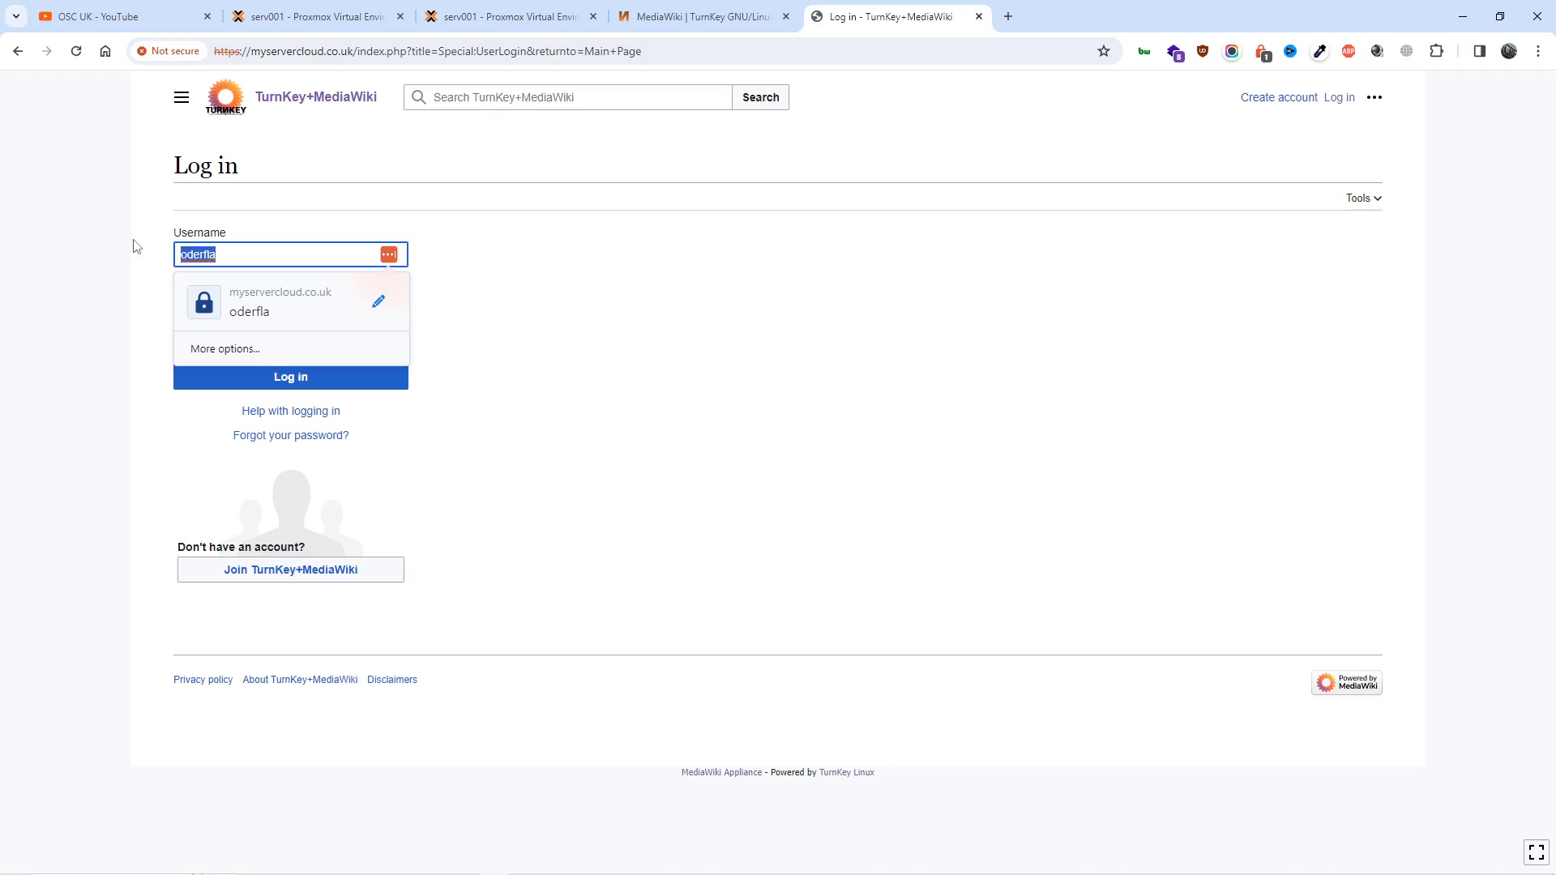
type("admin")
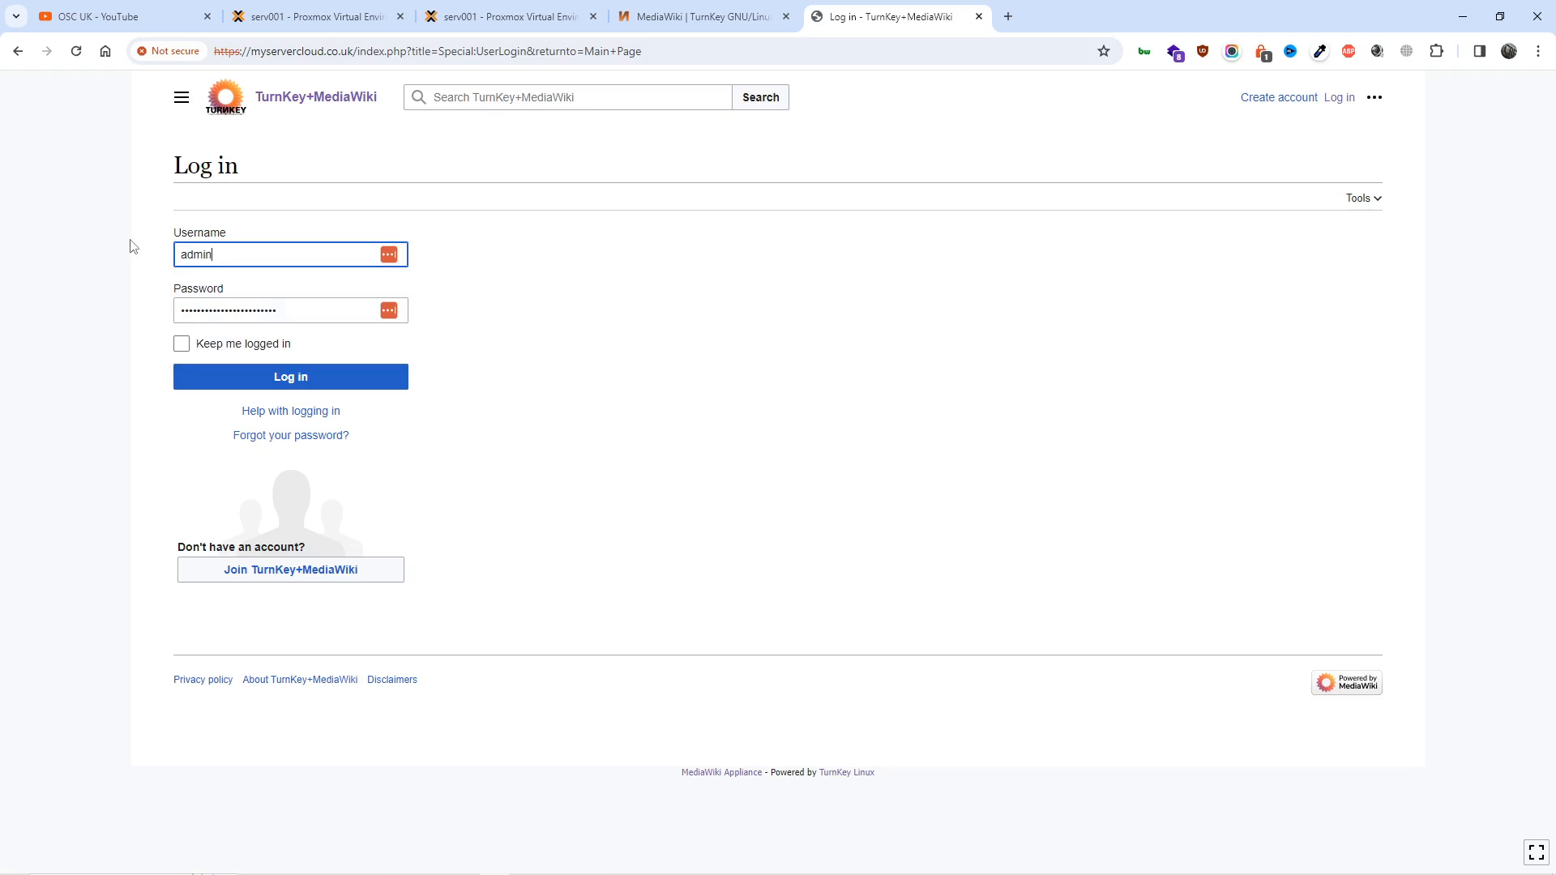
key("Tab")
type("adm")
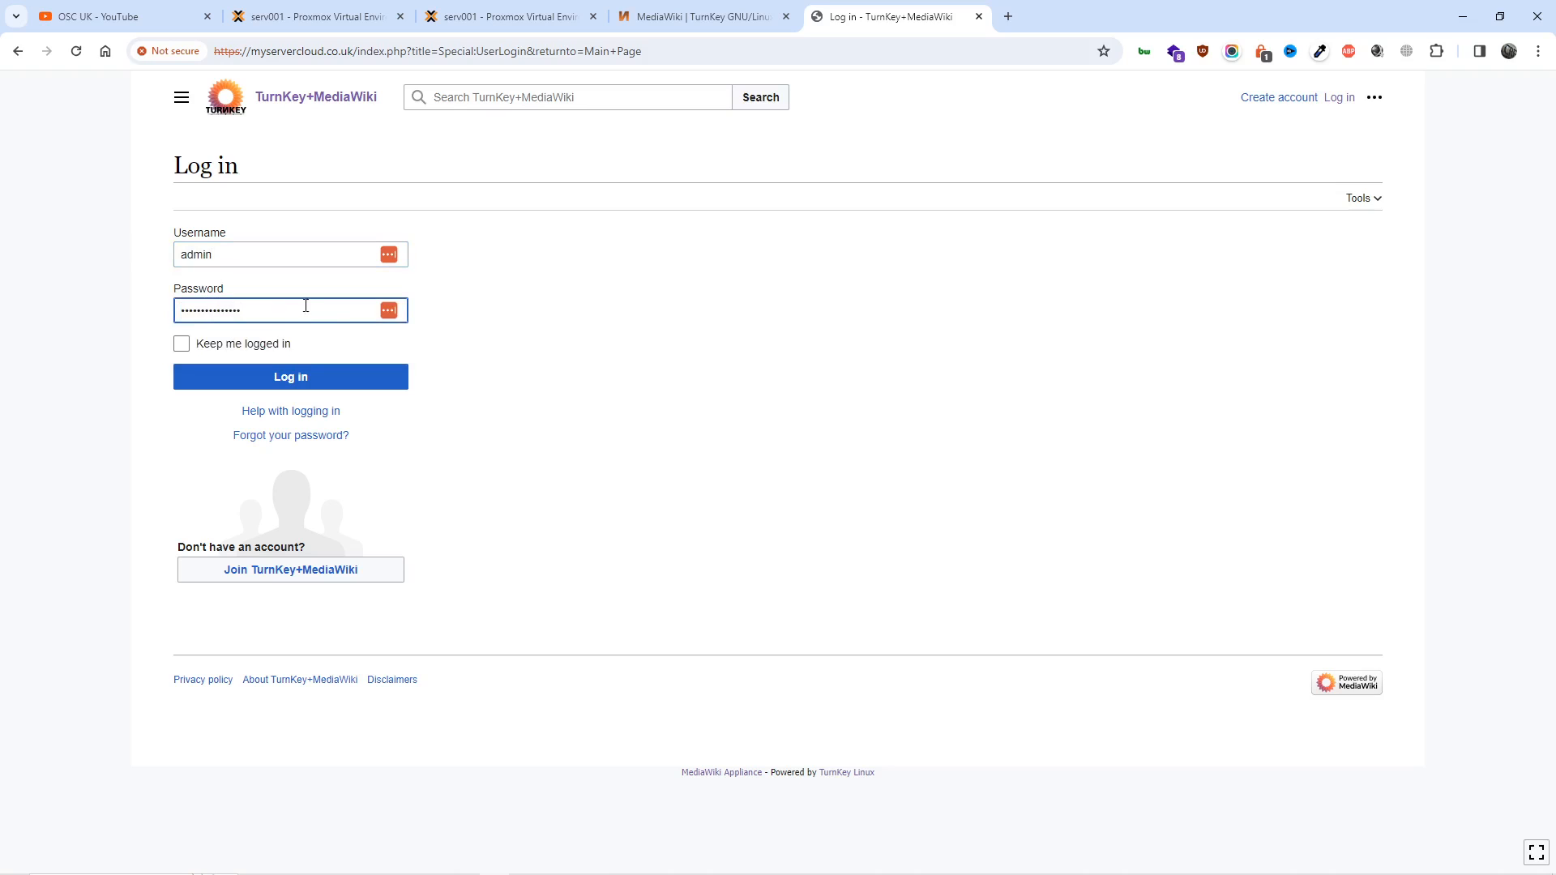
left_click(290, 375)
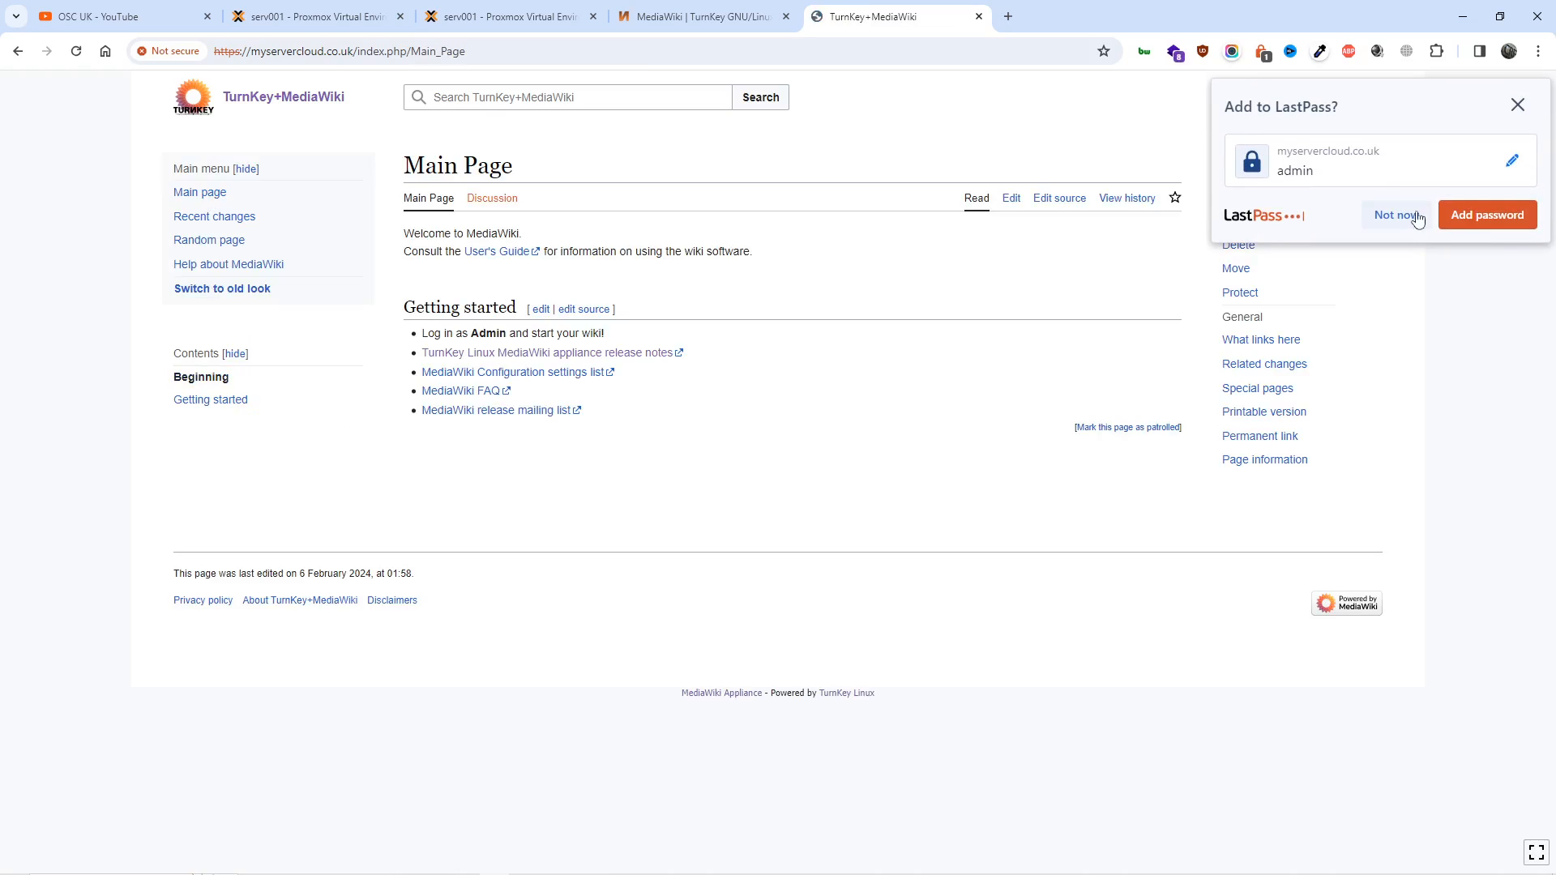
left_click(1487, 216)
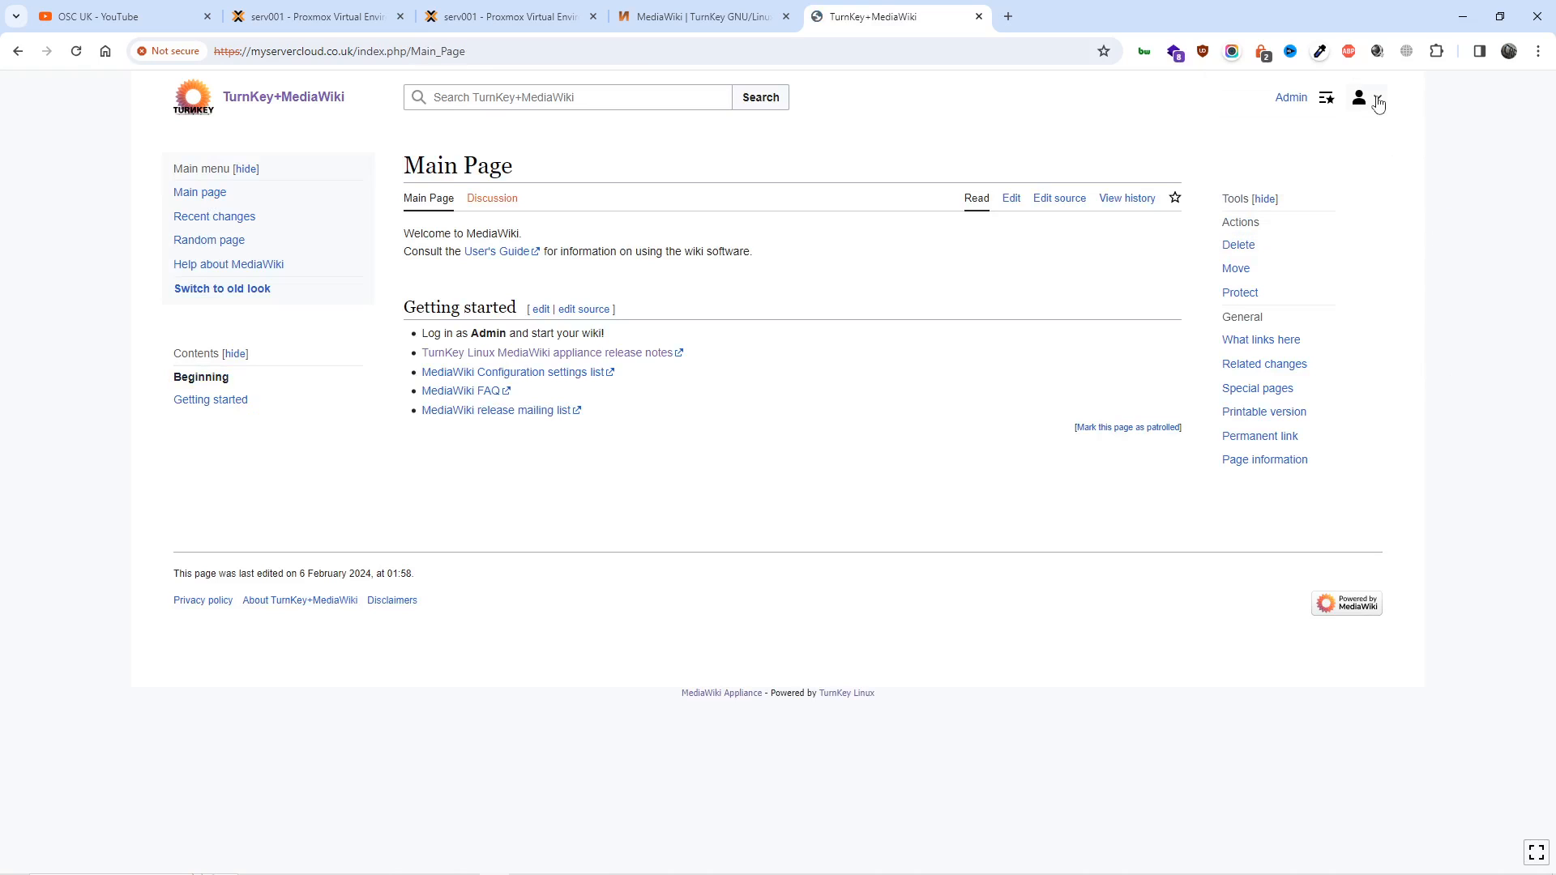
left_click(1289, 100)
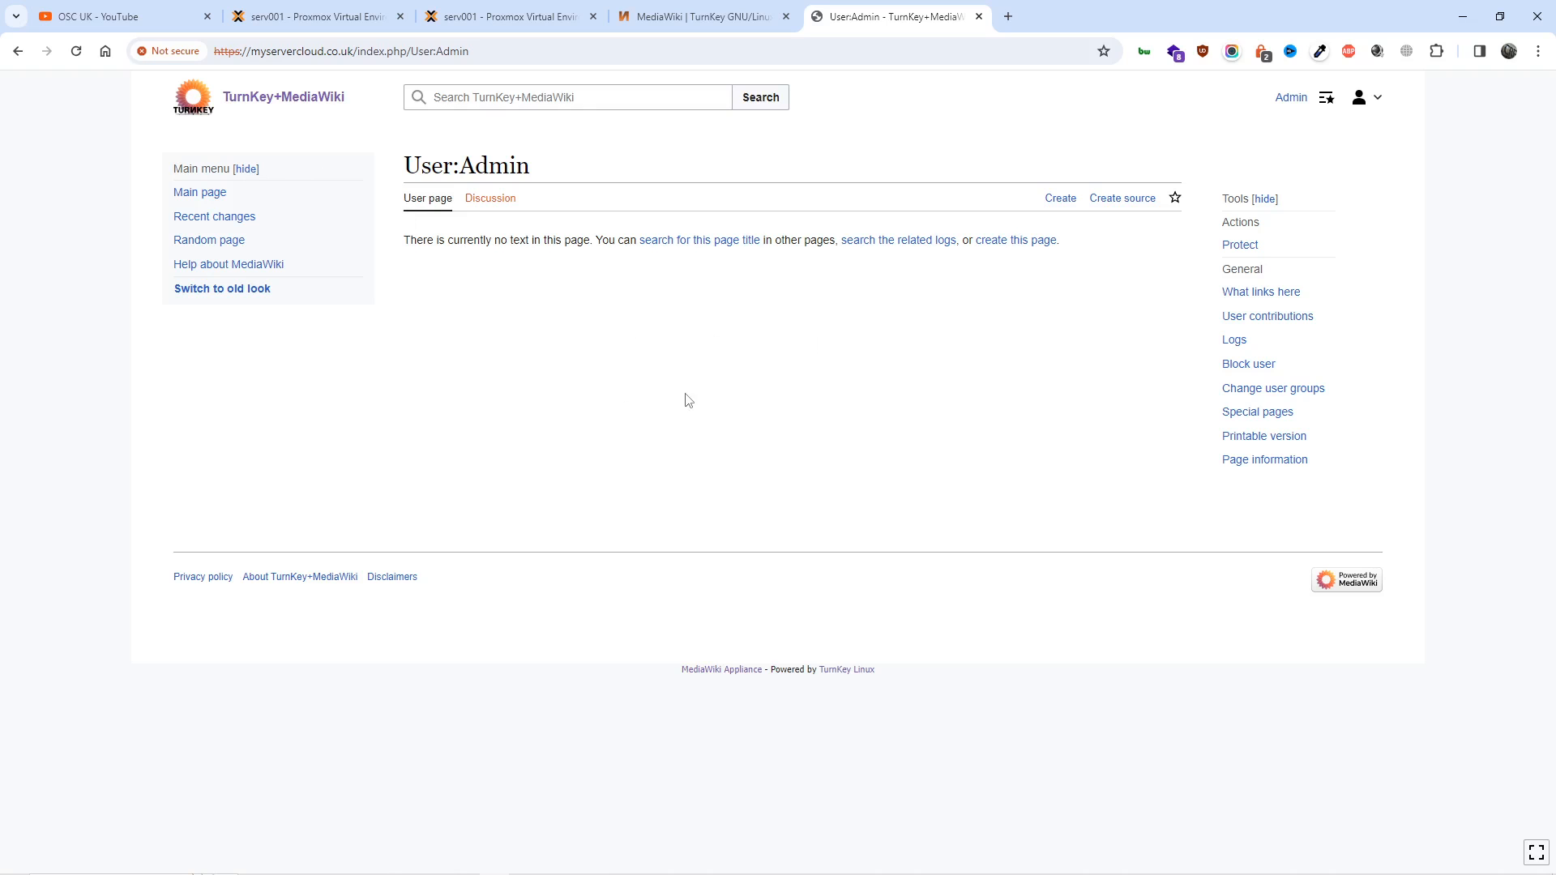
left_click(262, 103)
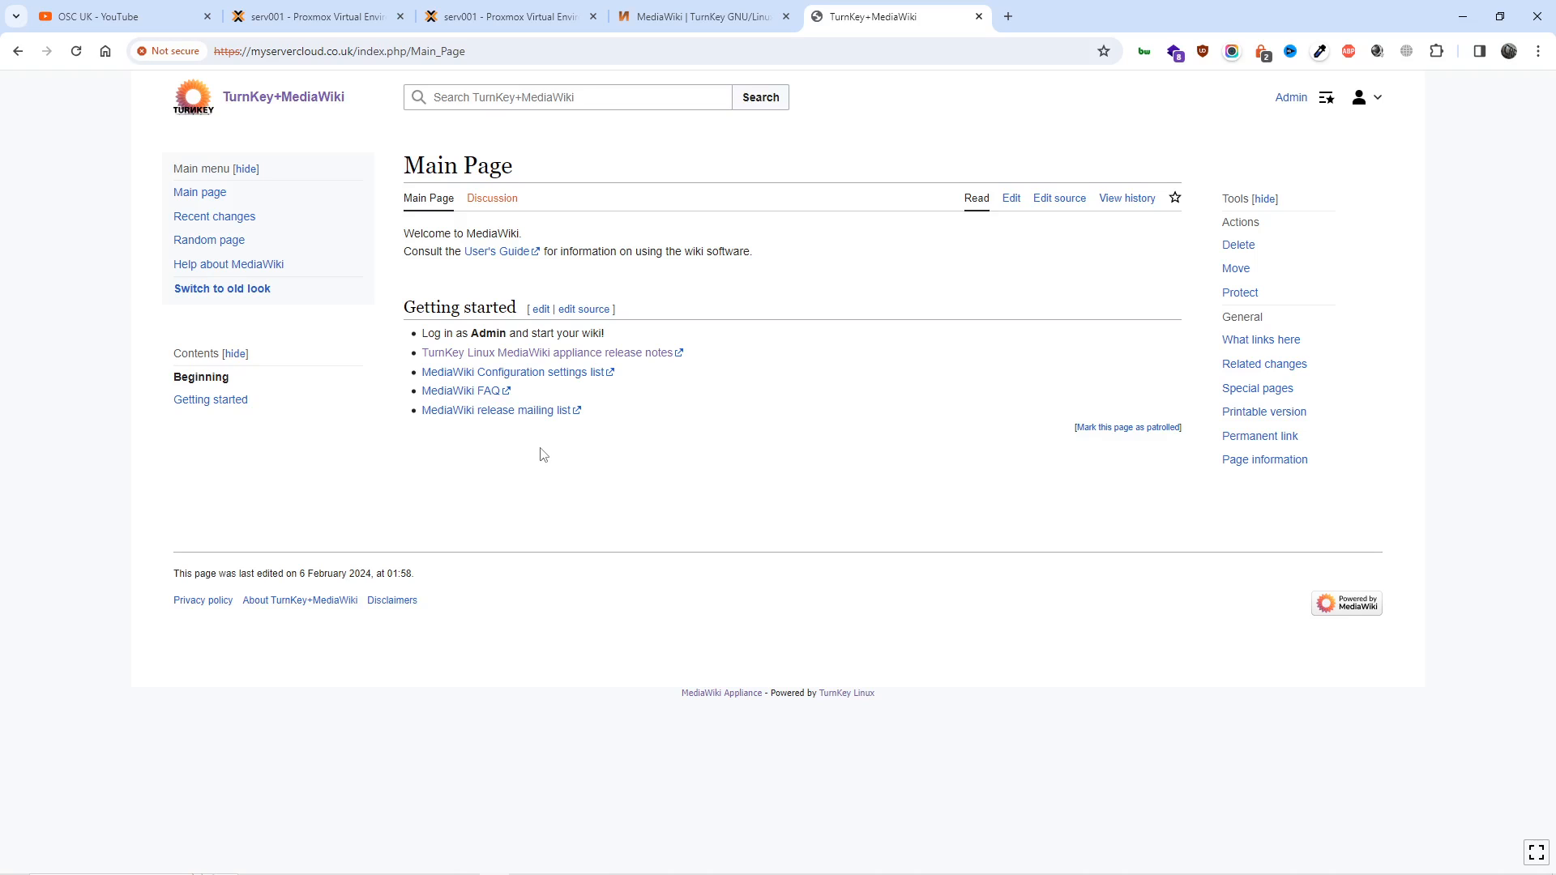
- Search the TurnKey site for wiki with results restricted to apps only
left_click(693, 16)
scroll(853, 705, "up", 3)
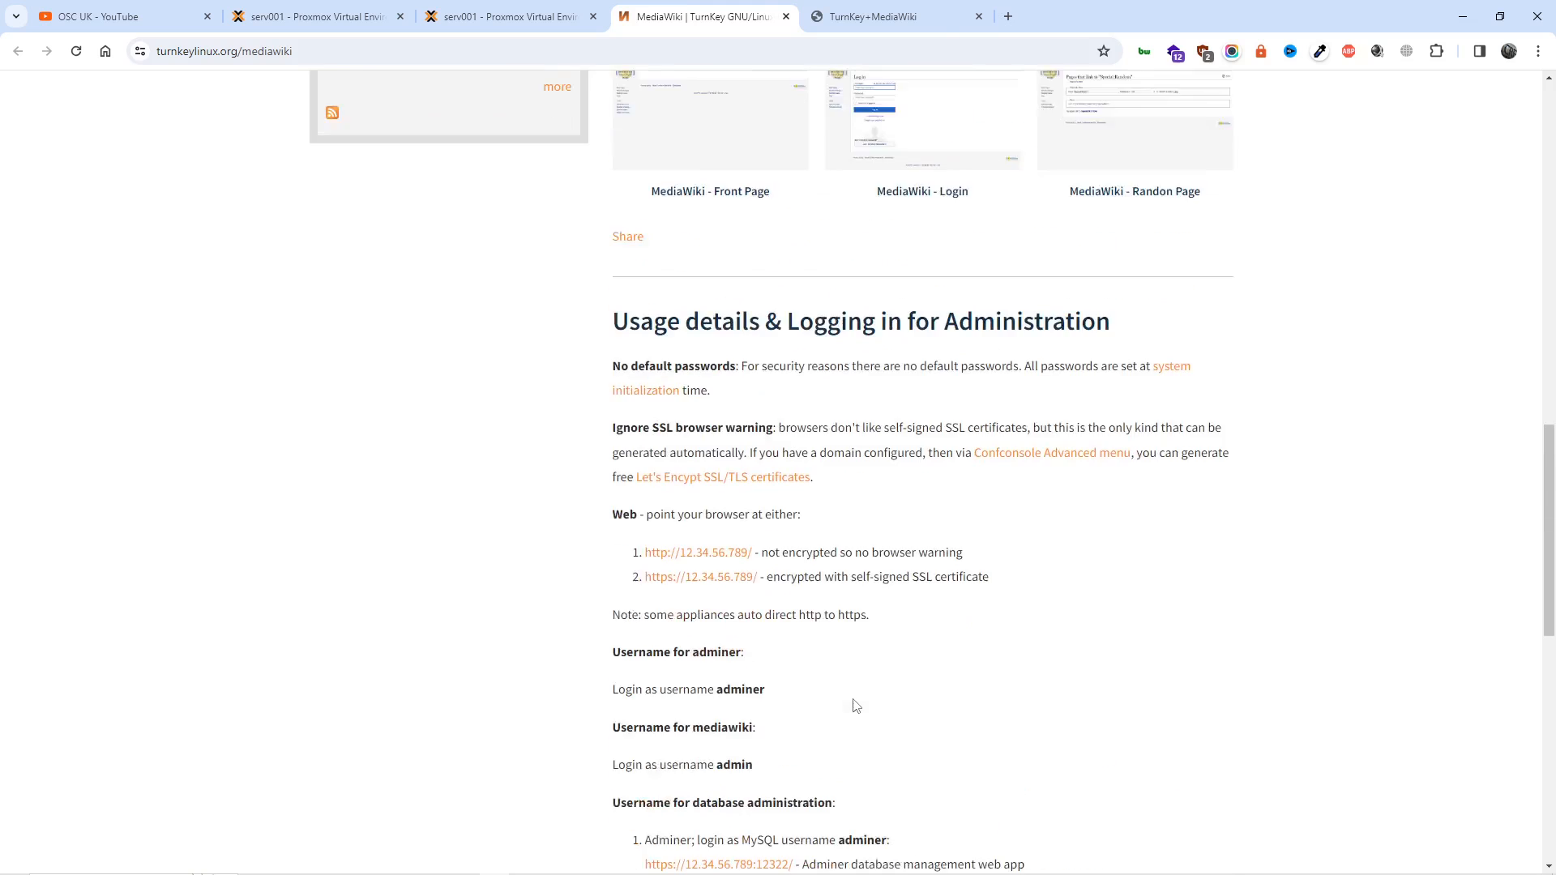
scroll(853, 706, "up", 10)
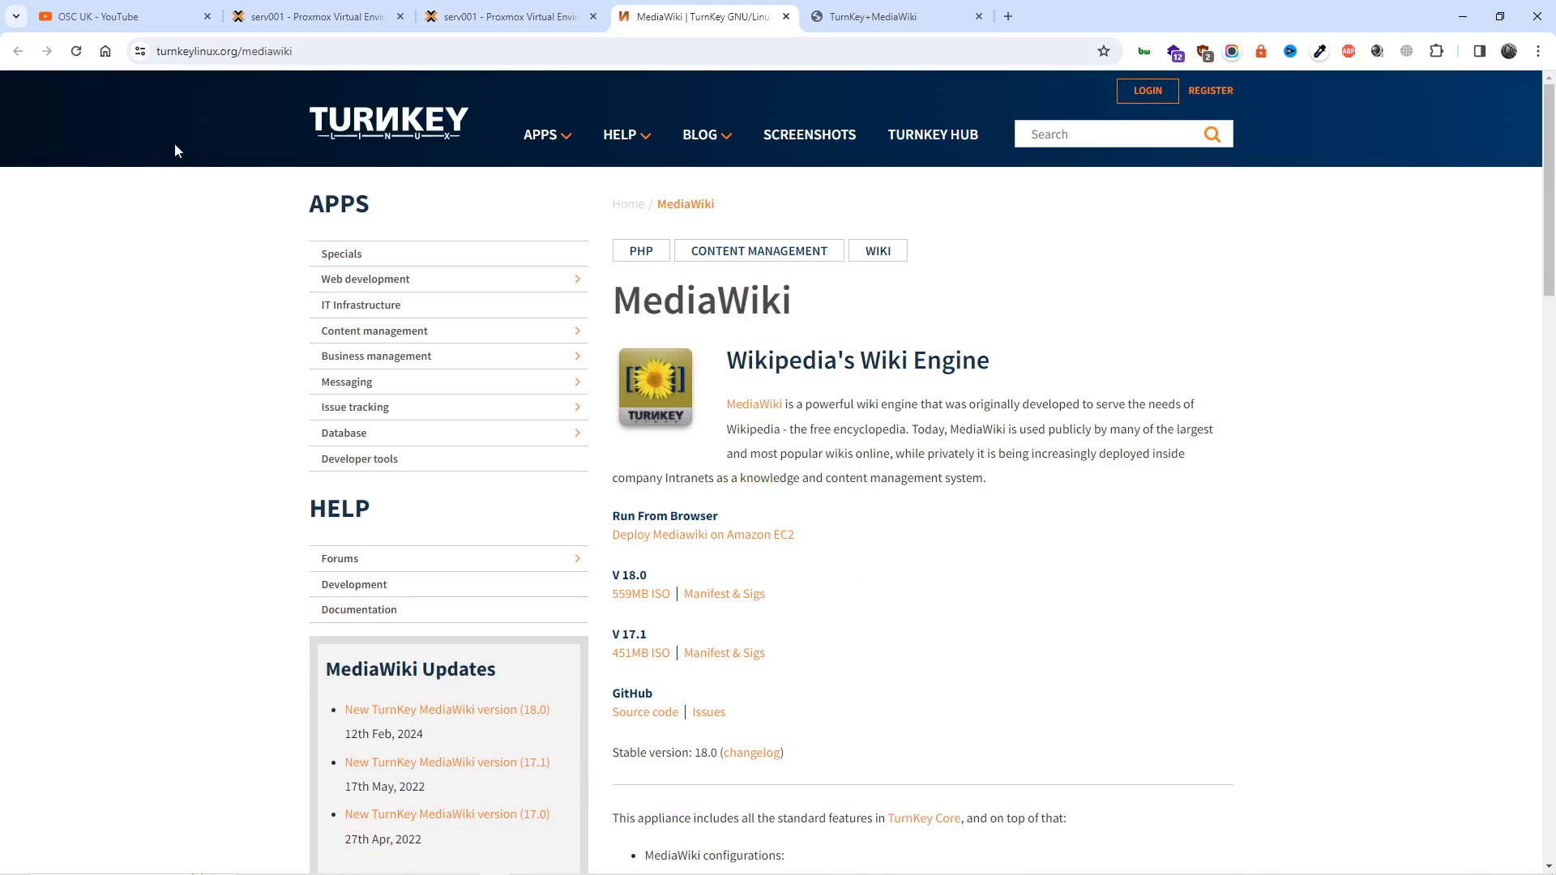
left_click(1021, 137)
left_click(1070, 133)
left_click(1041, 209)
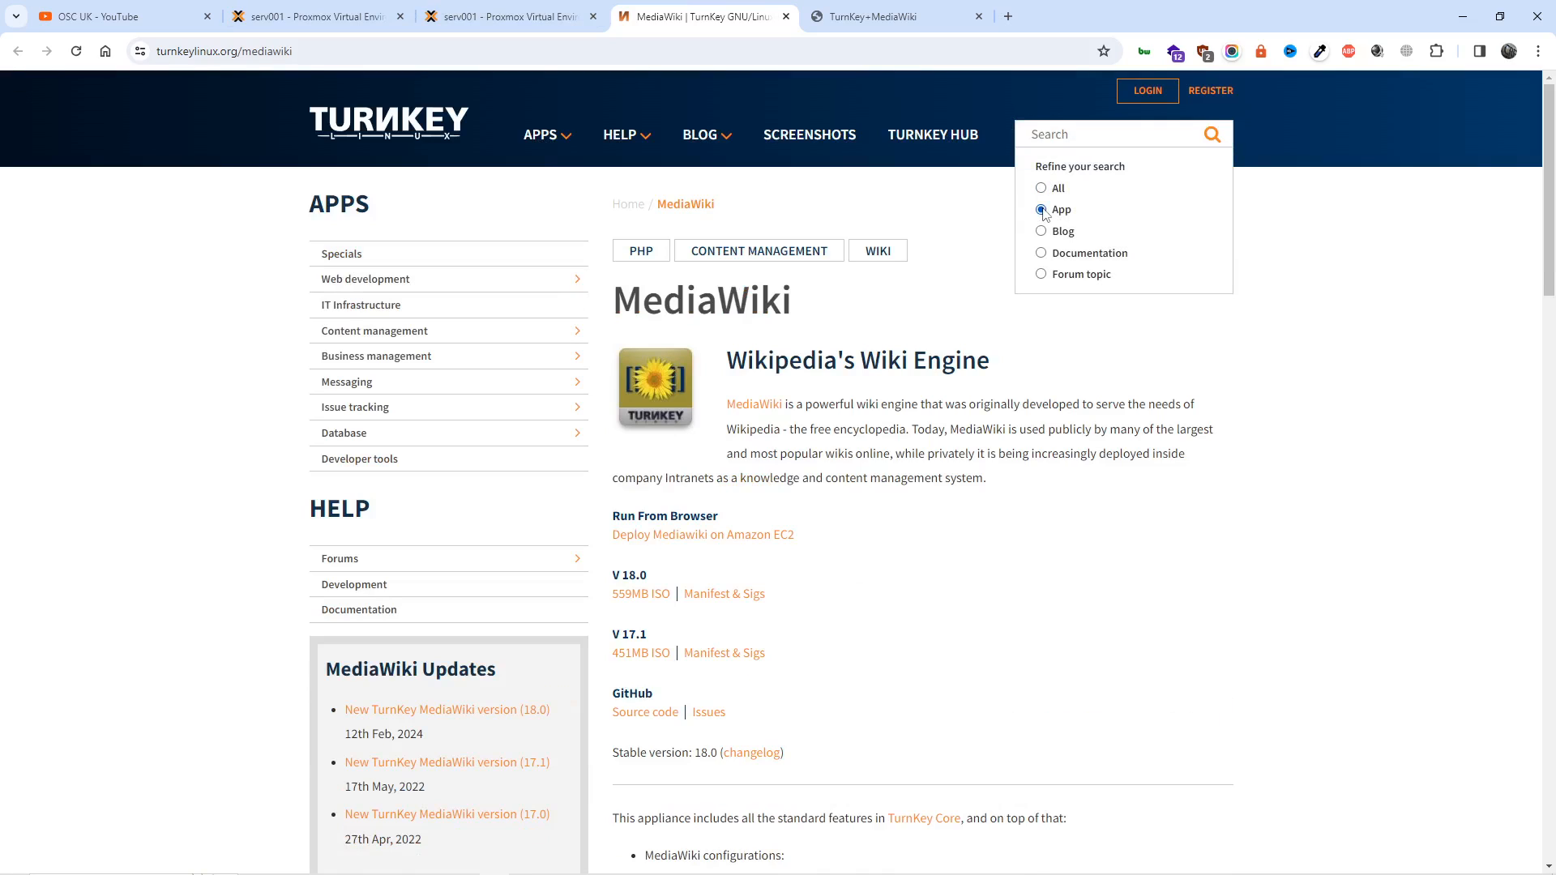
left_click(1072, 133)
type("wiki")
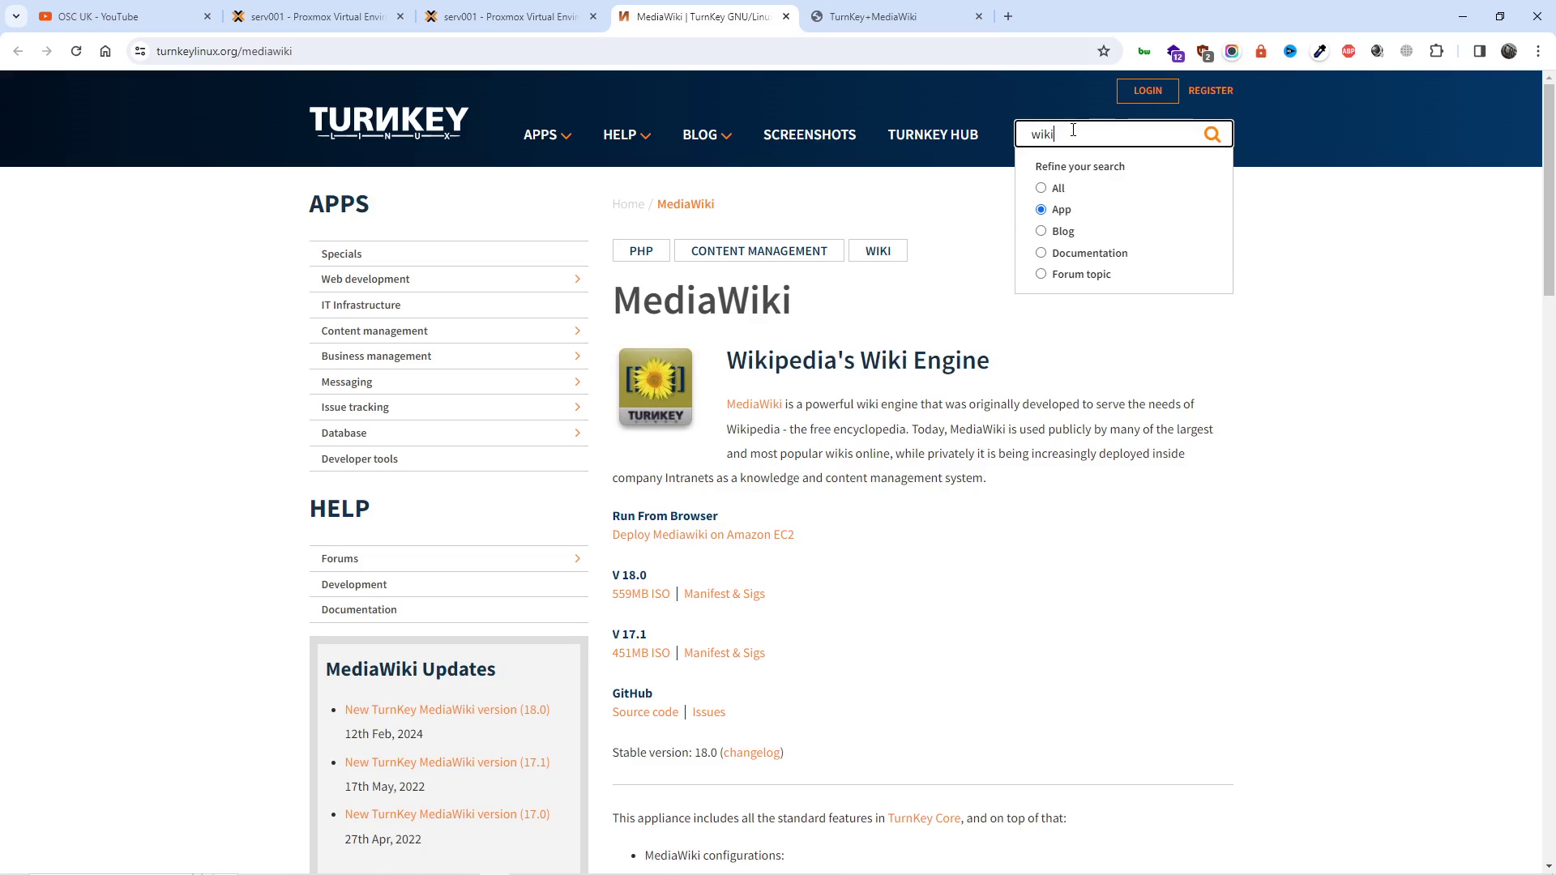
key("Return")
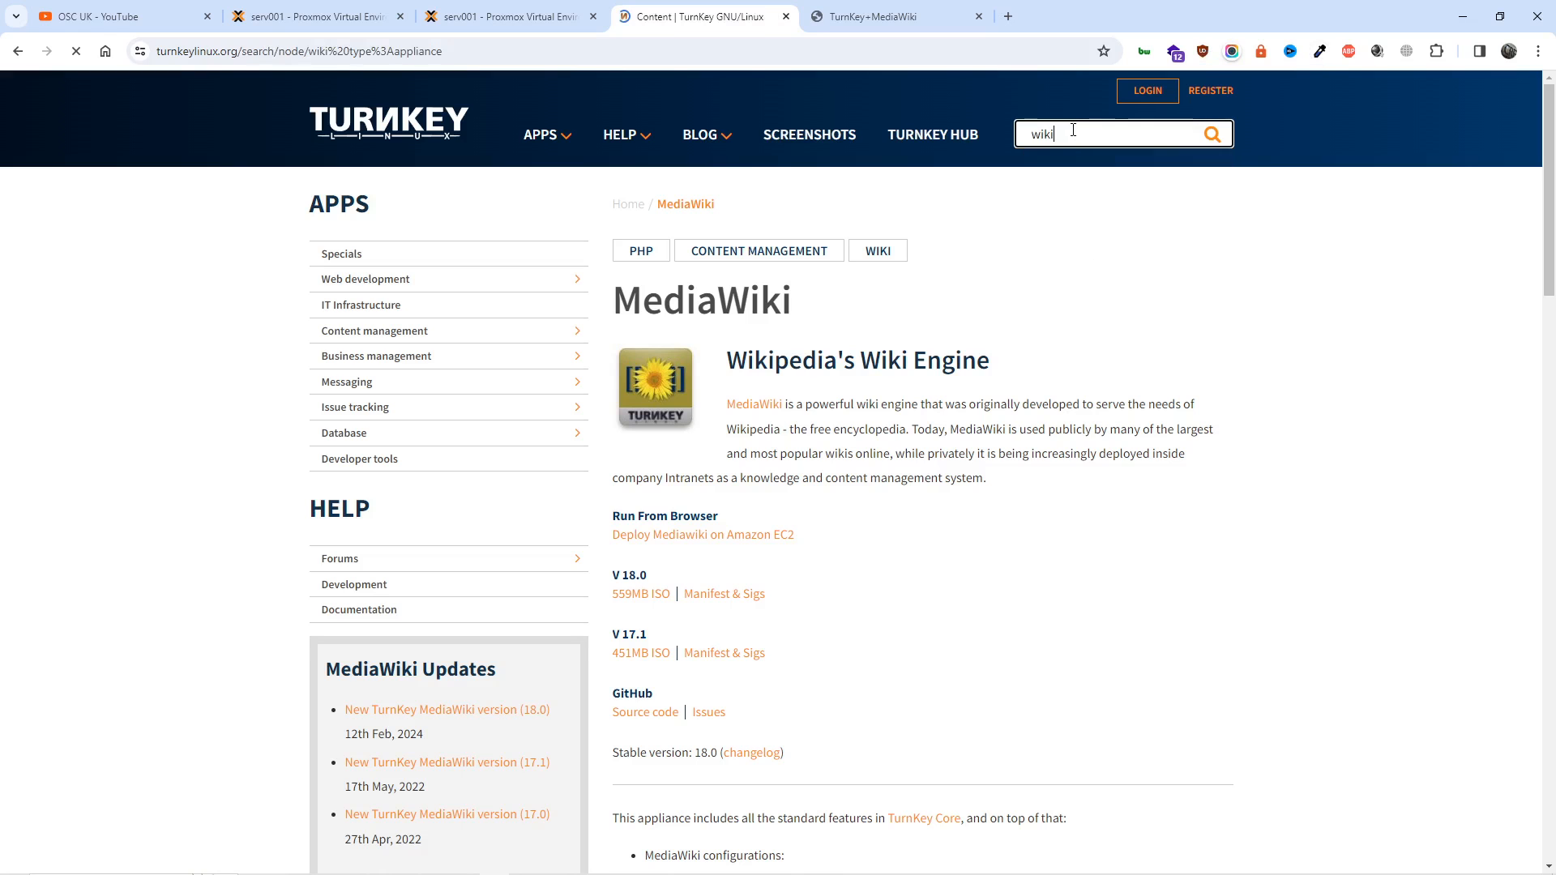
scroll(872, 418, "down", 1)
scroll(872, 418, "down", 1)
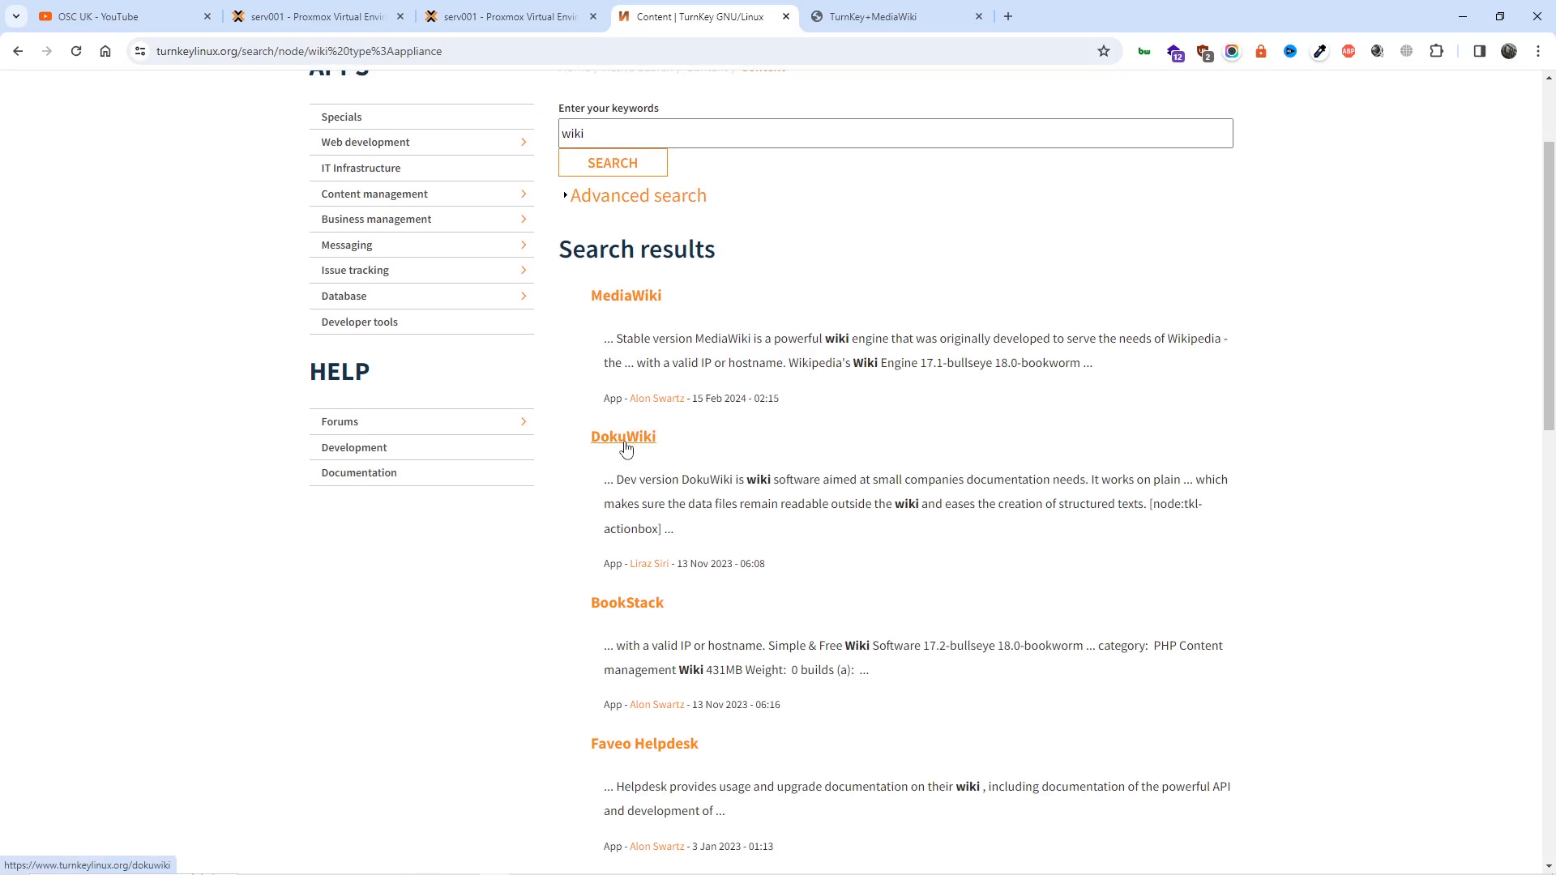
scroll(626, 449, "down", 2)
scroll(626, 448, "down", 1)
scroll(626, 448, "down", 1)
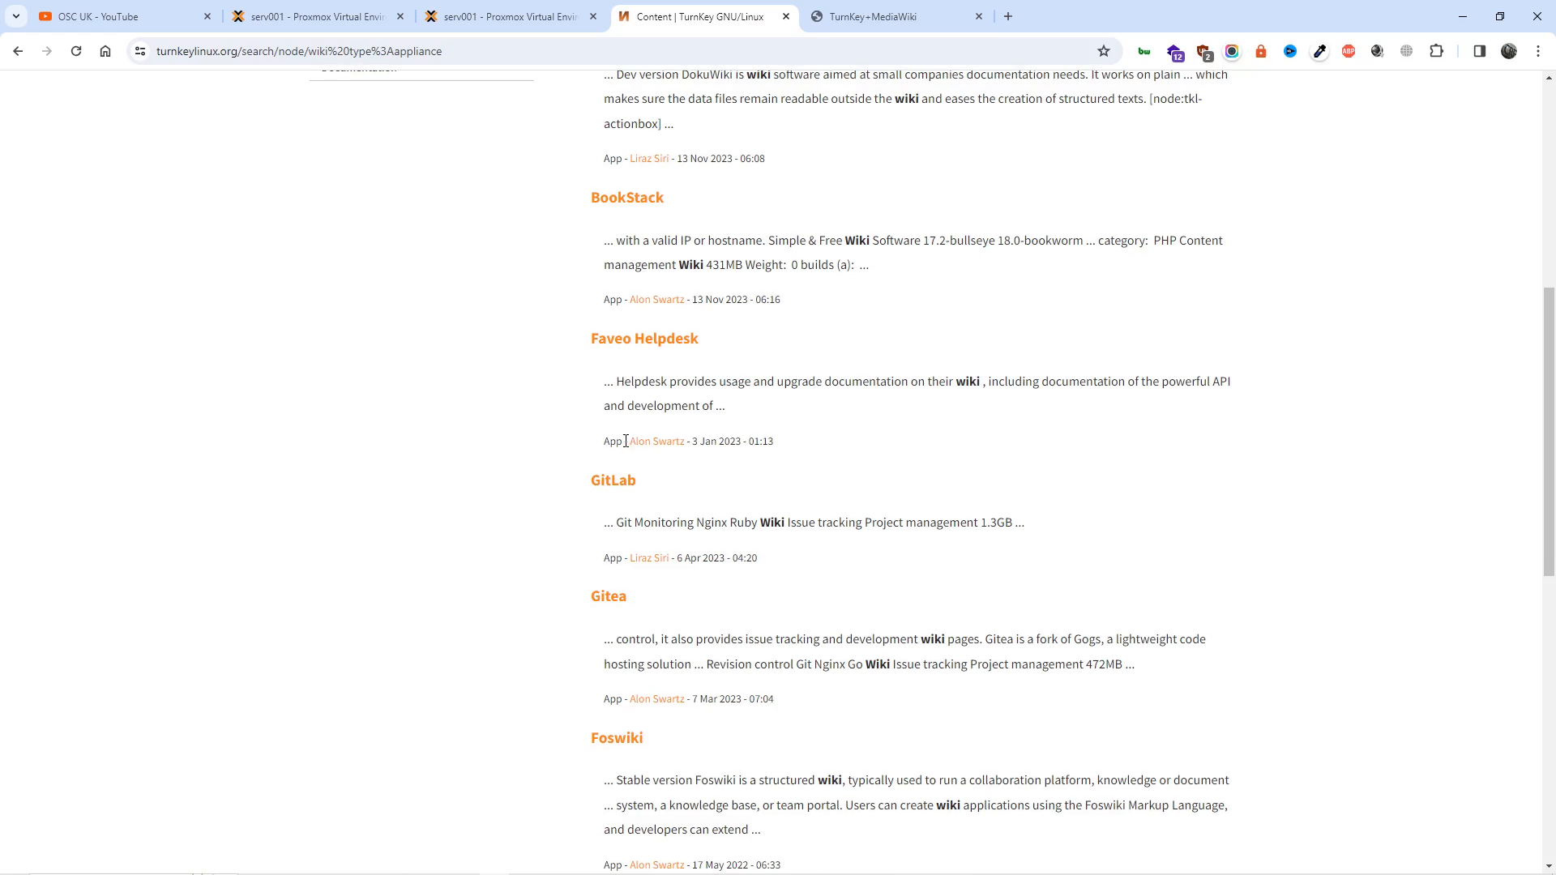
- Preview the Faveo Helpdesk appliance and its dashboard screenshot, then close that tab
middle_click(660, 340)
left_click(893, 16)
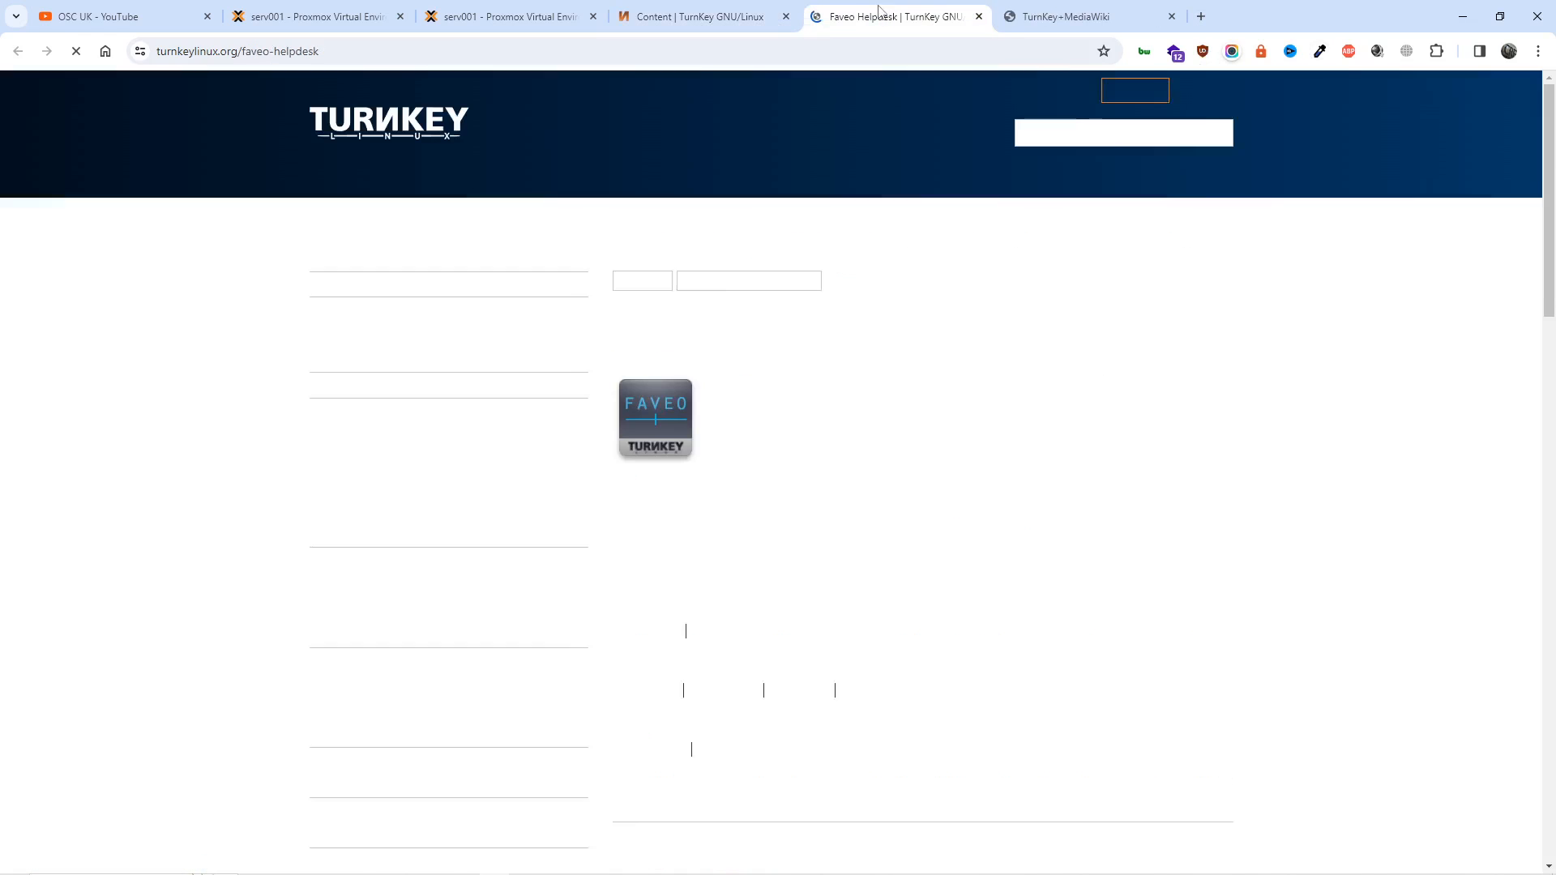
scroll(934, 277, "down", 2)
scroll(919, 389, "down", 1)
scroll(919, 416, "down", 2)
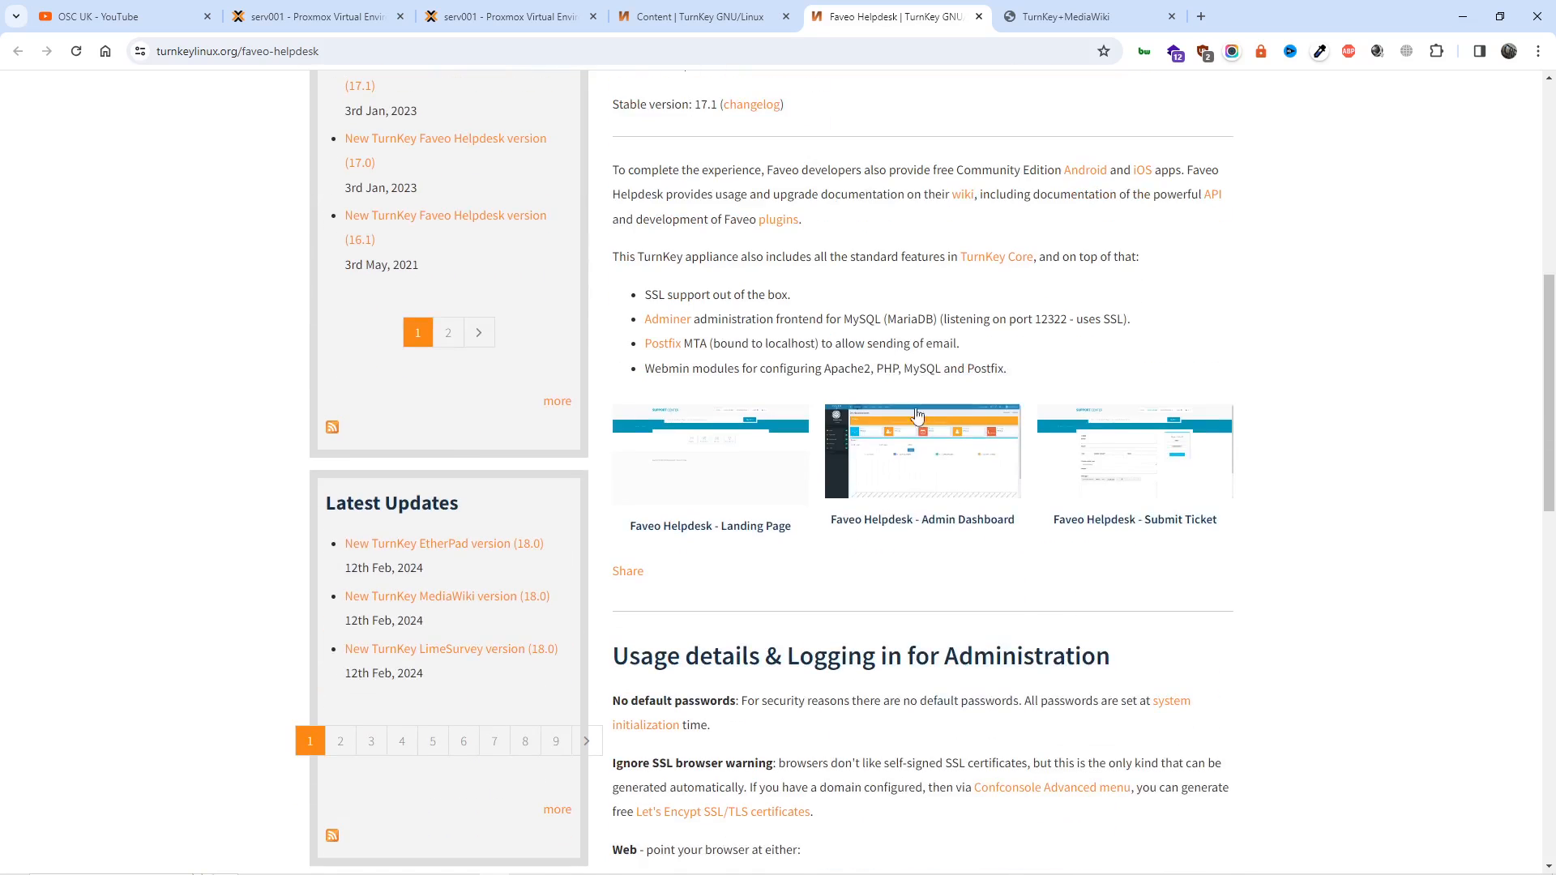
left_click(920, 418)
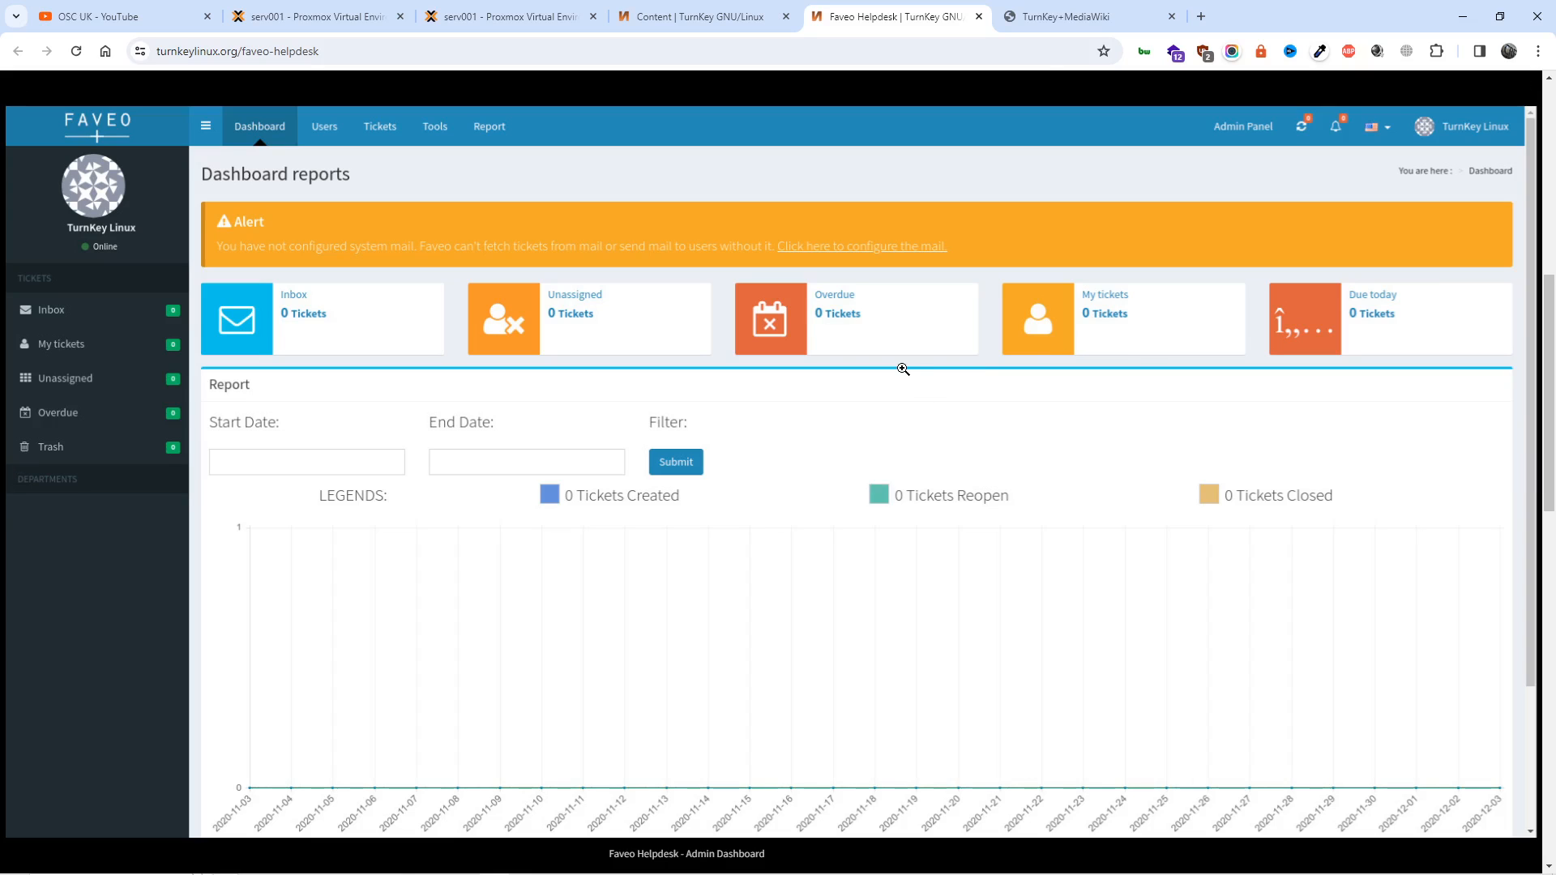
left_click(978, 15)
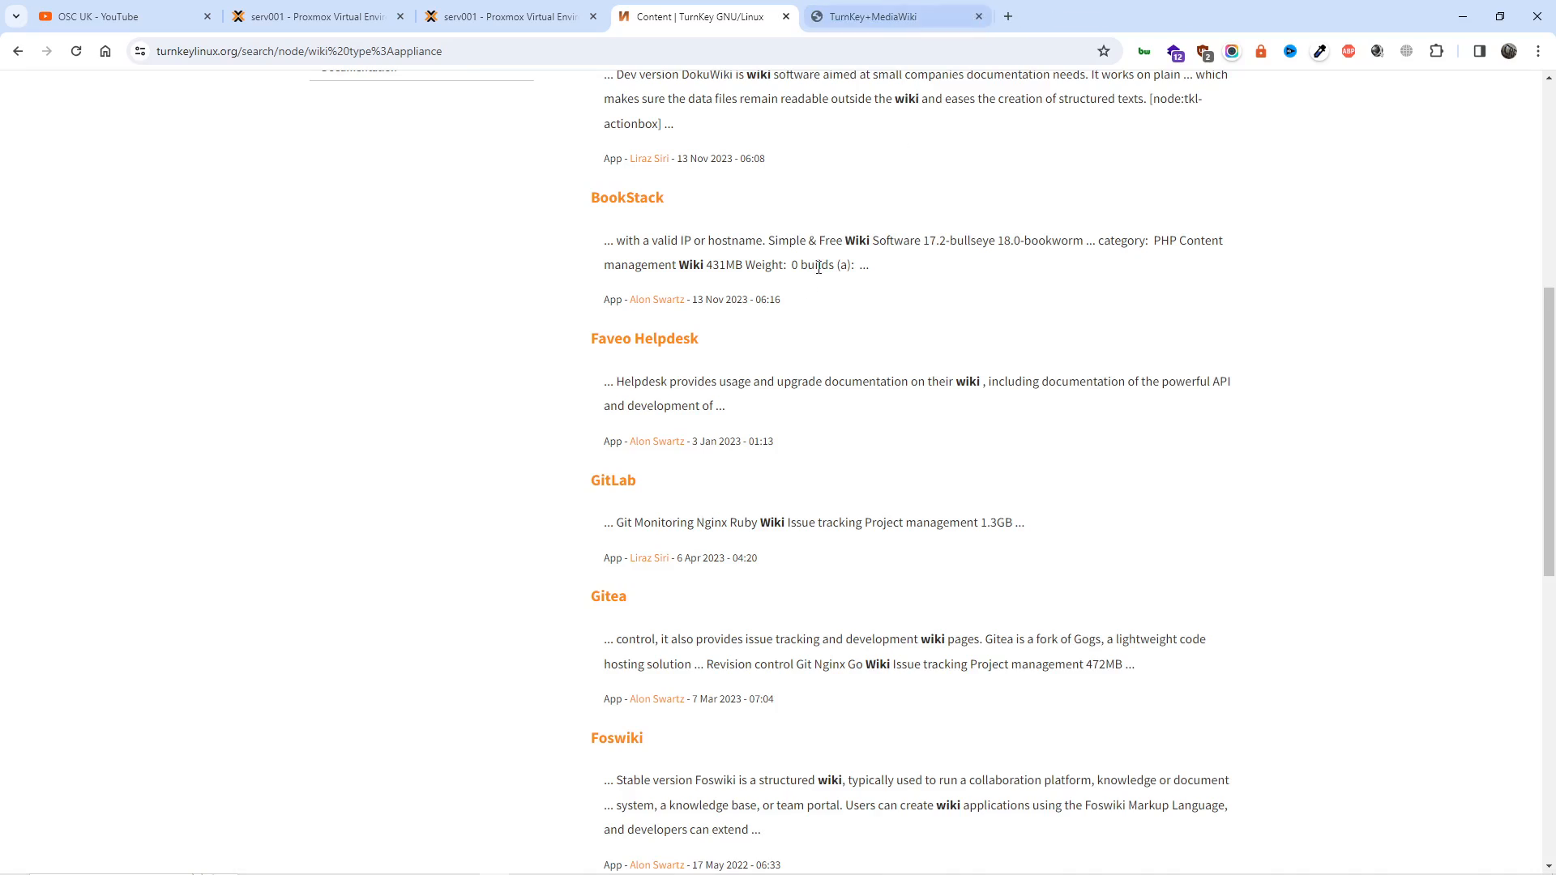
scroll(790, 316, "down", 3)
scroll(791, 328, "down", 2)
scroll(785, 366, "down", 2)
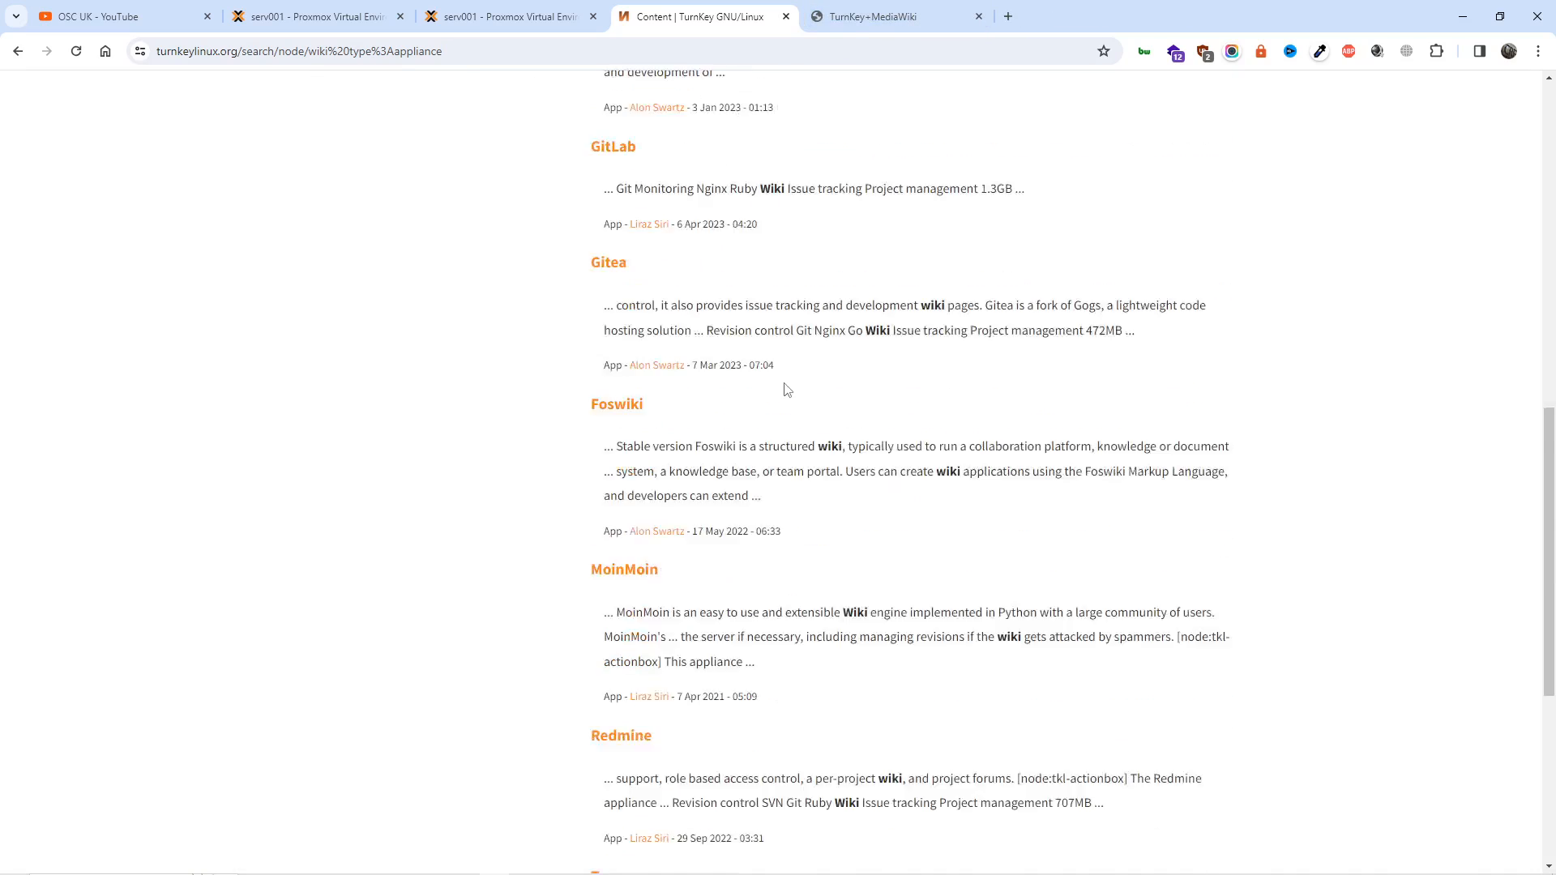
scroll(784, 390, "down", 3)
scroll(784, 389, "down", 3)
scroll(784, 389, "up", 8)
scroll(787, 390, "up", 8)
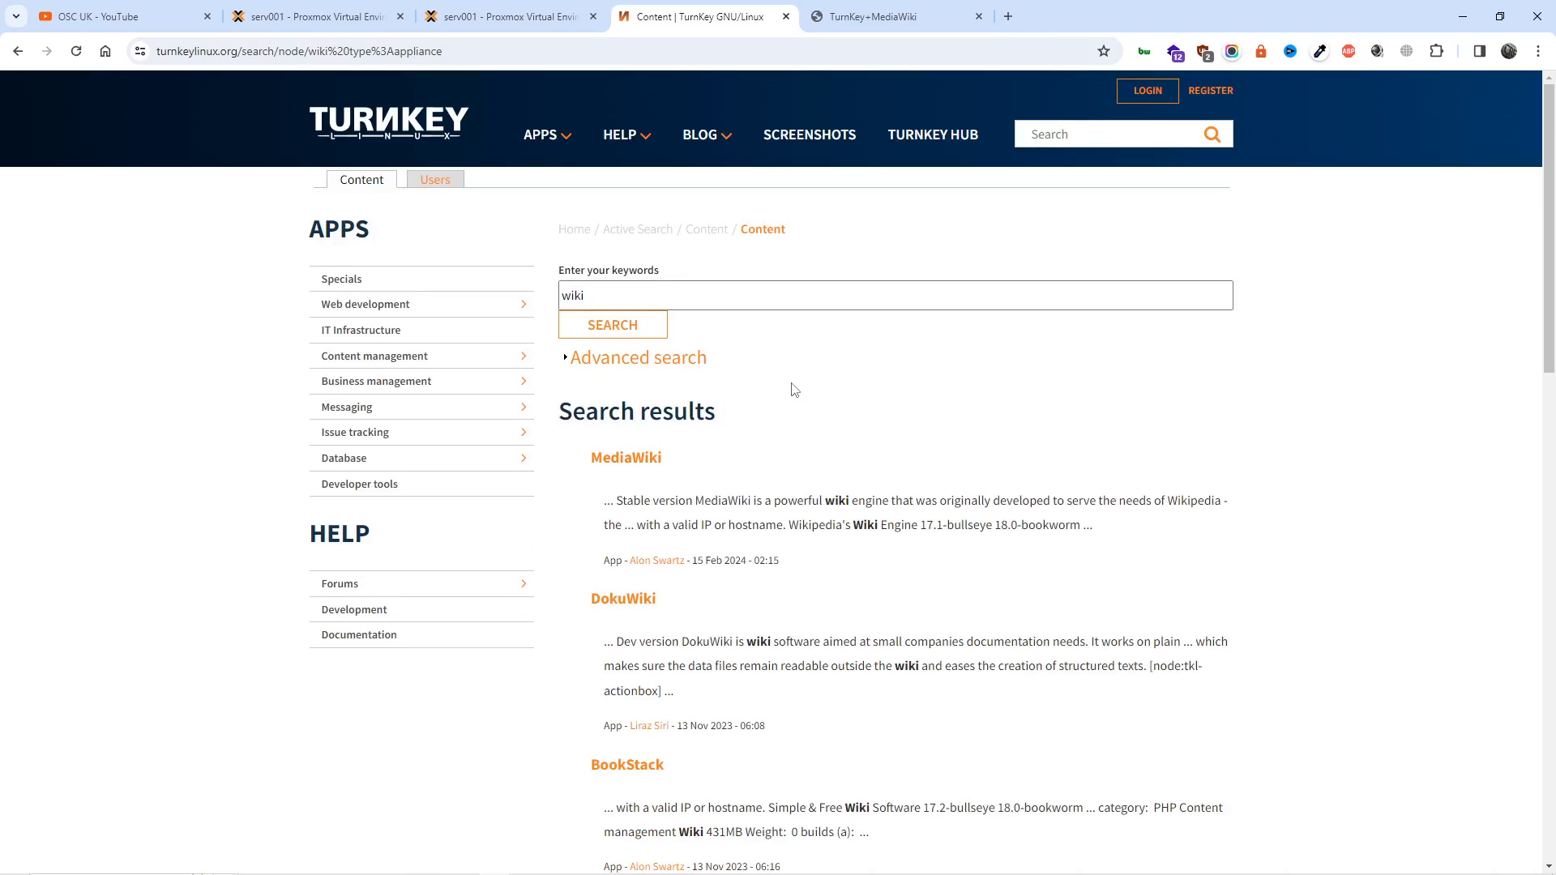
- Glance at the Proxmox templates tab, then reopen the MediaWiki appliance page from the search results
left_click(511, 16)
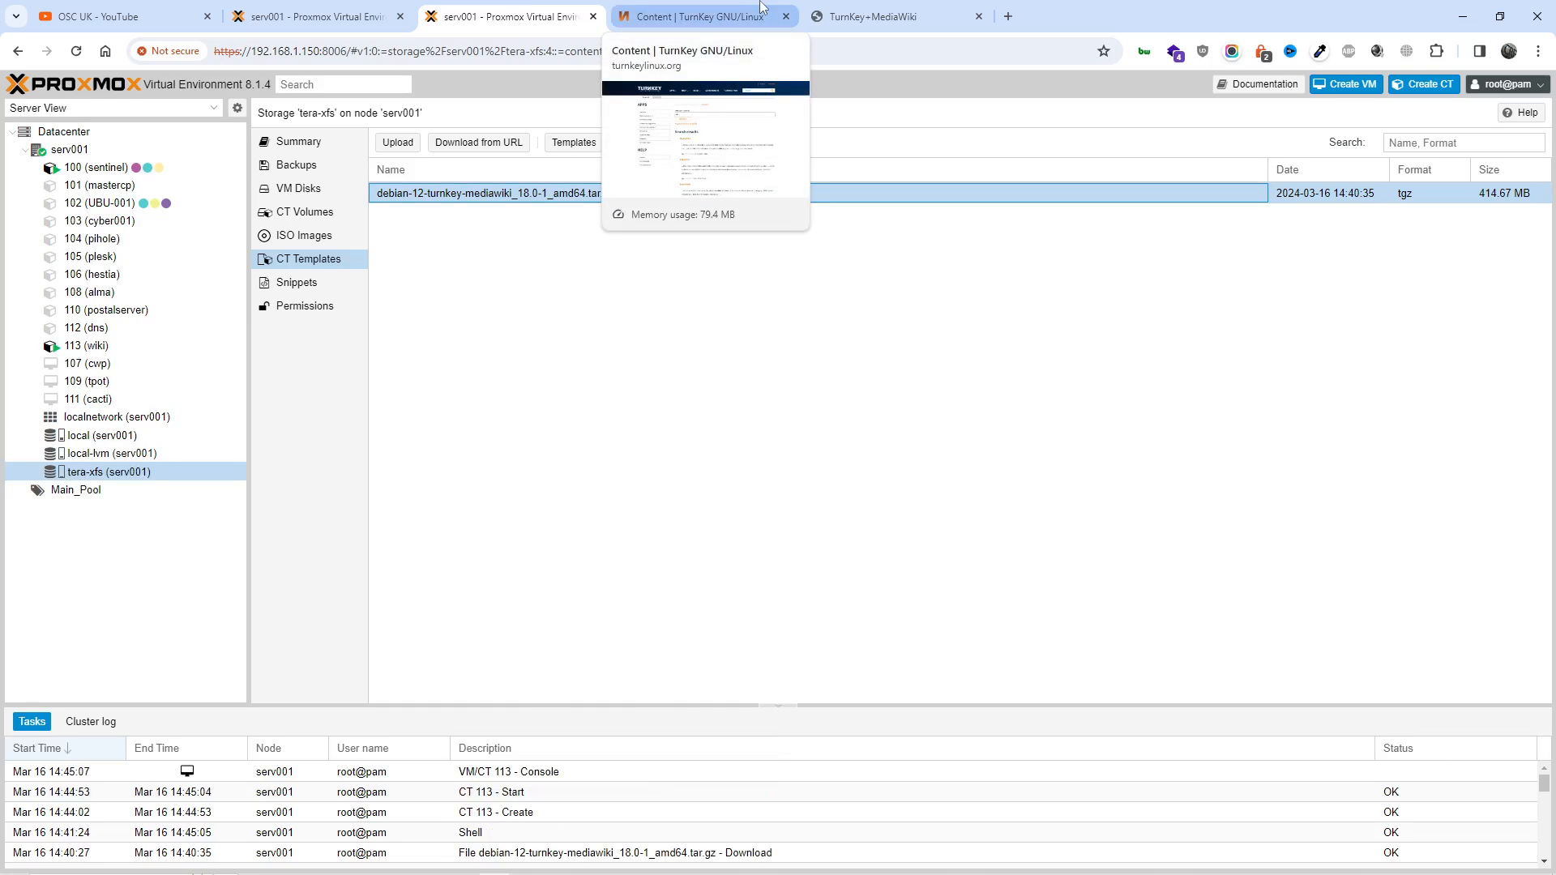
left_click(699, 16)
scroll(1056, 462, "down", 5)
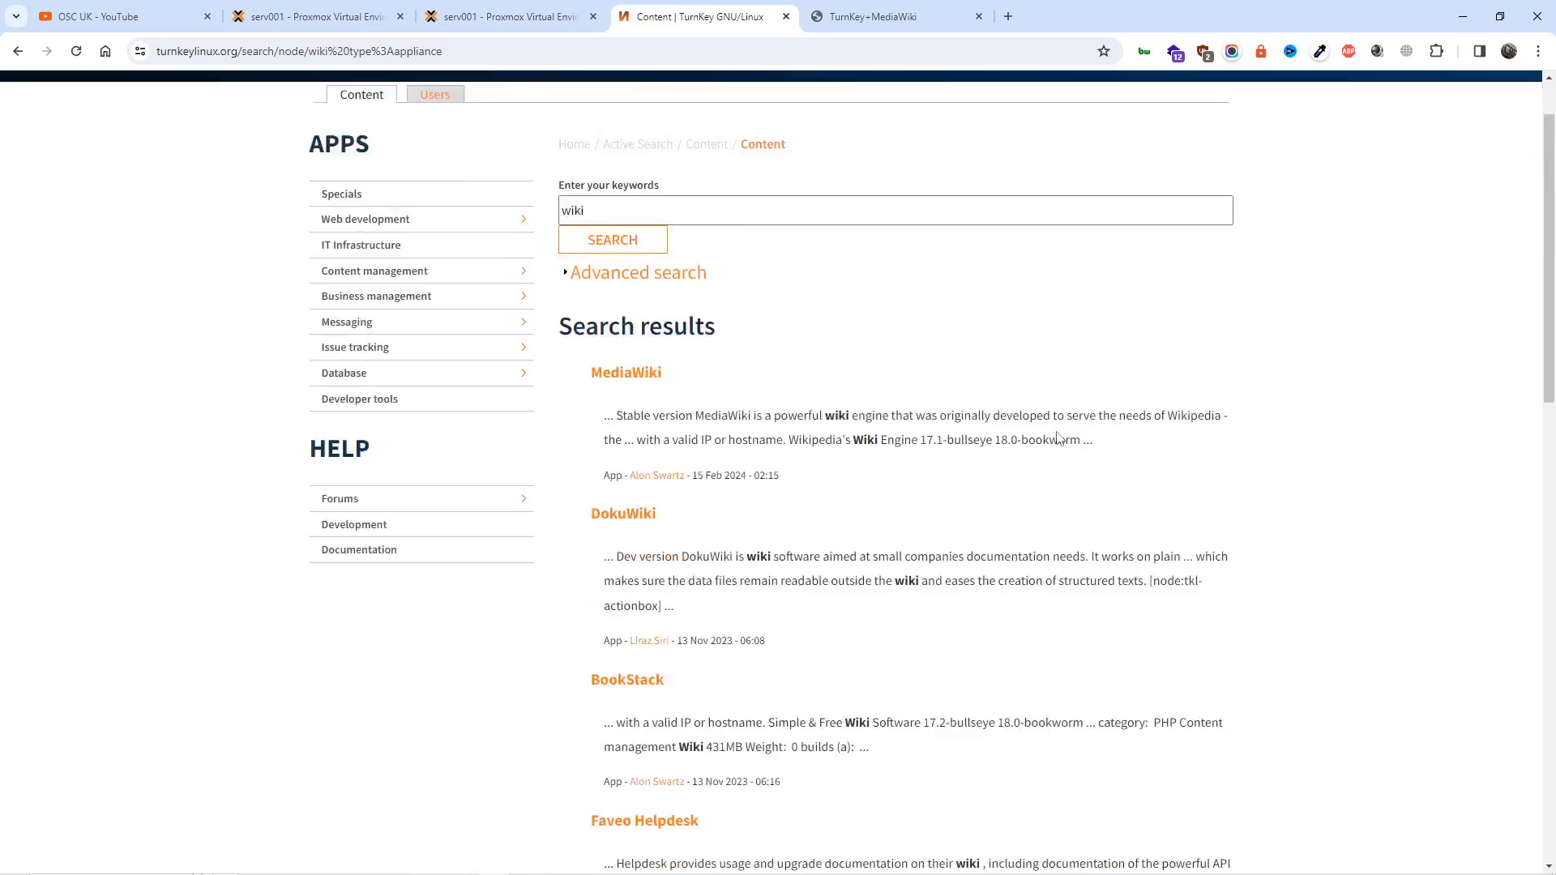
scroll(1055, 464, "down", 10)
scroll(1055, 463, "down", 5)
scroll(1055, 464, "up", 10)
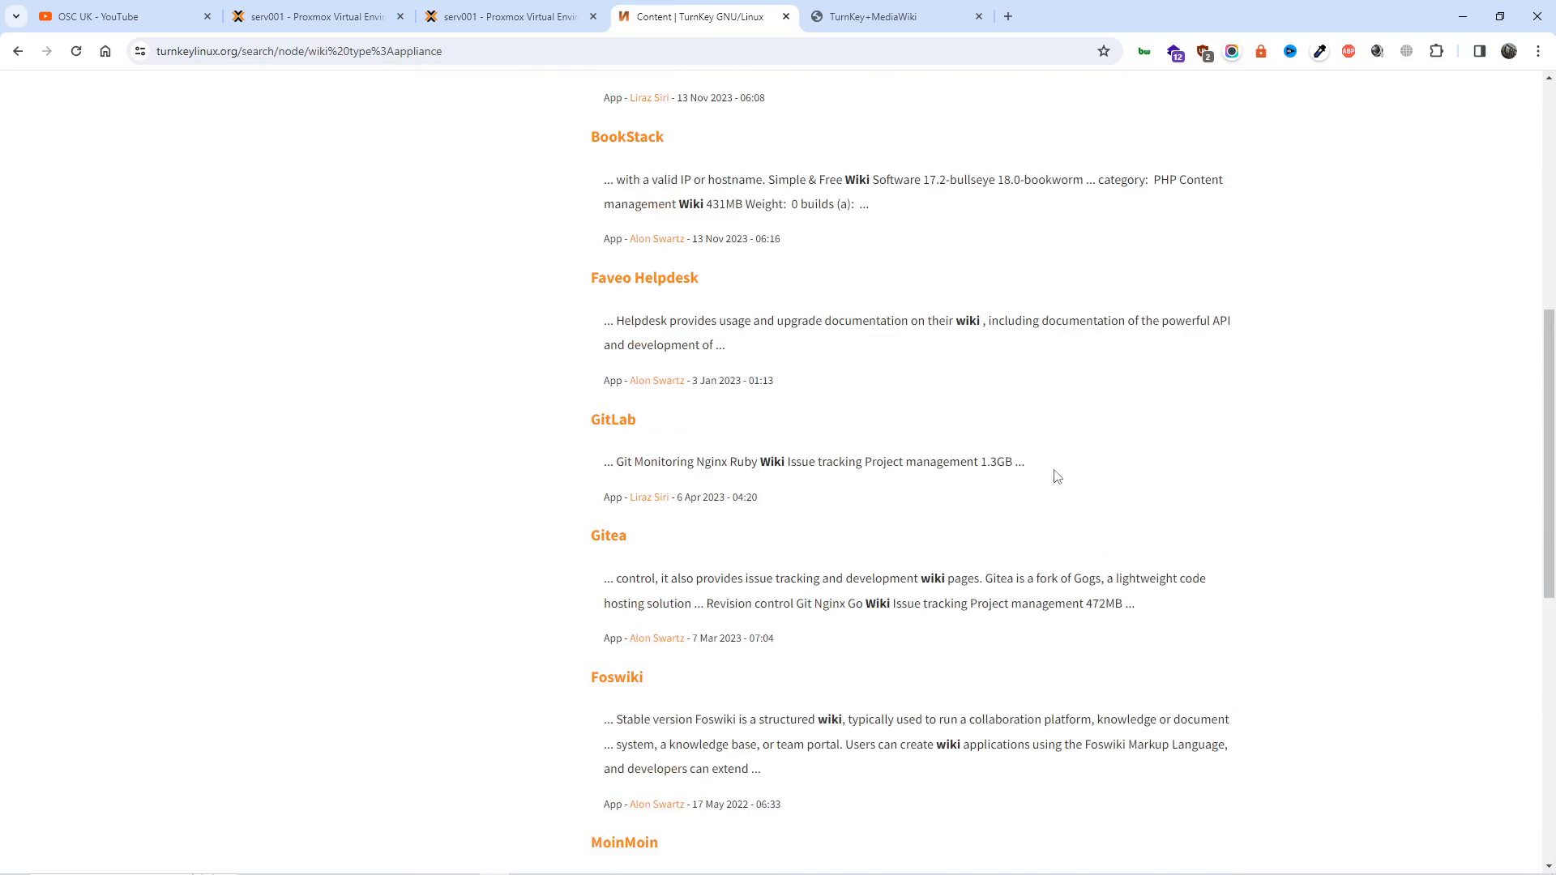
scroll(1055, 463, "up", 5)
left_click(617, 238)
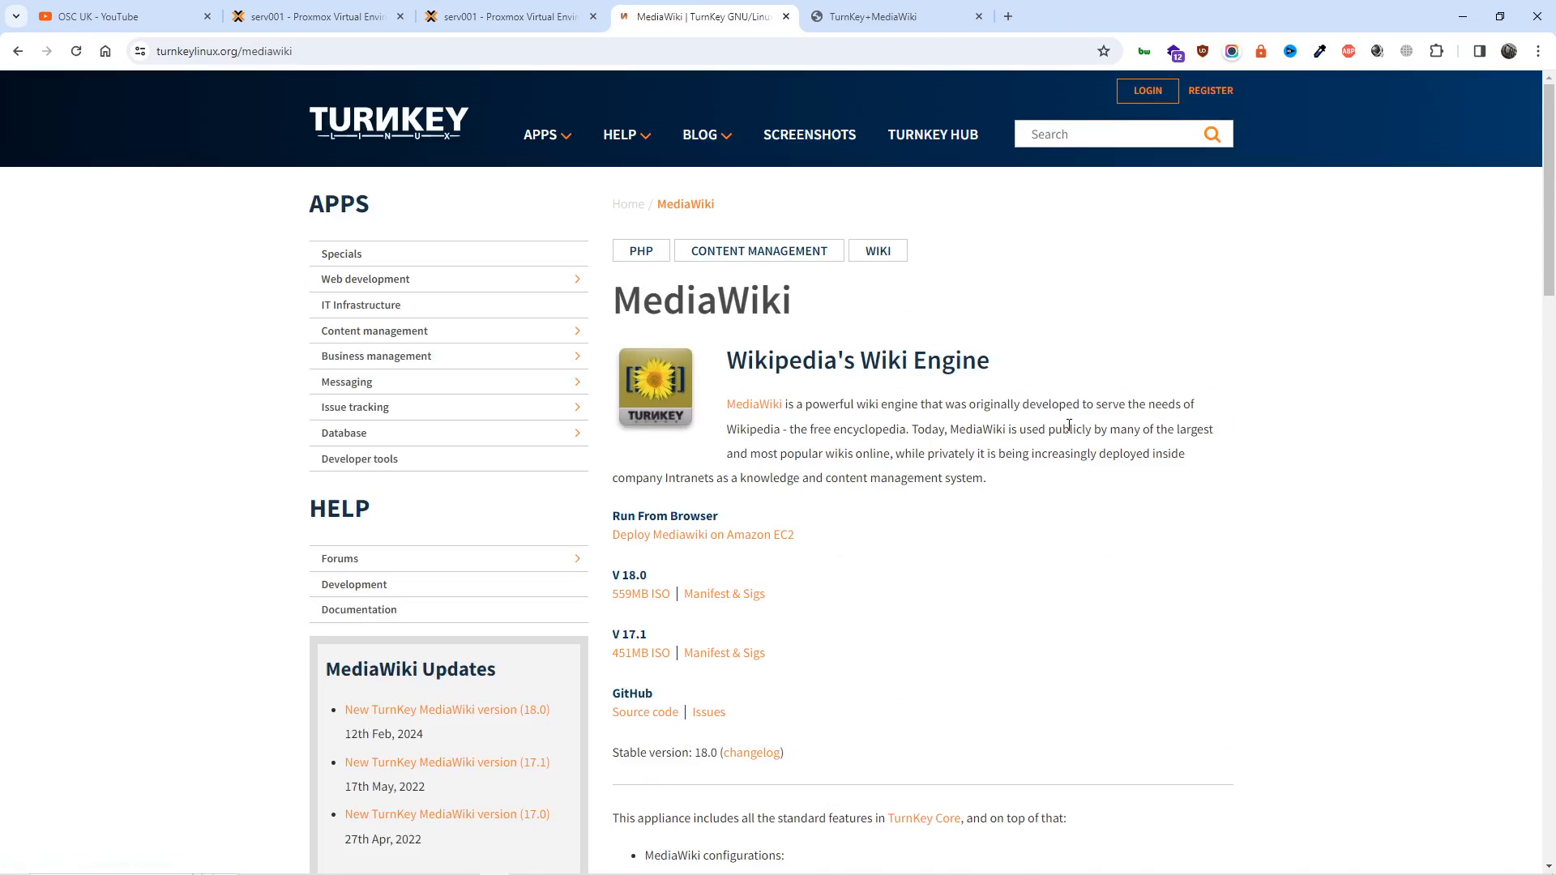
scroll(1068, 426, "down", 5)
scroll(1067, 450, "down", 4)
scroll(1067, 461, "down", 3)
scroll(1215, 524, "down", 2)
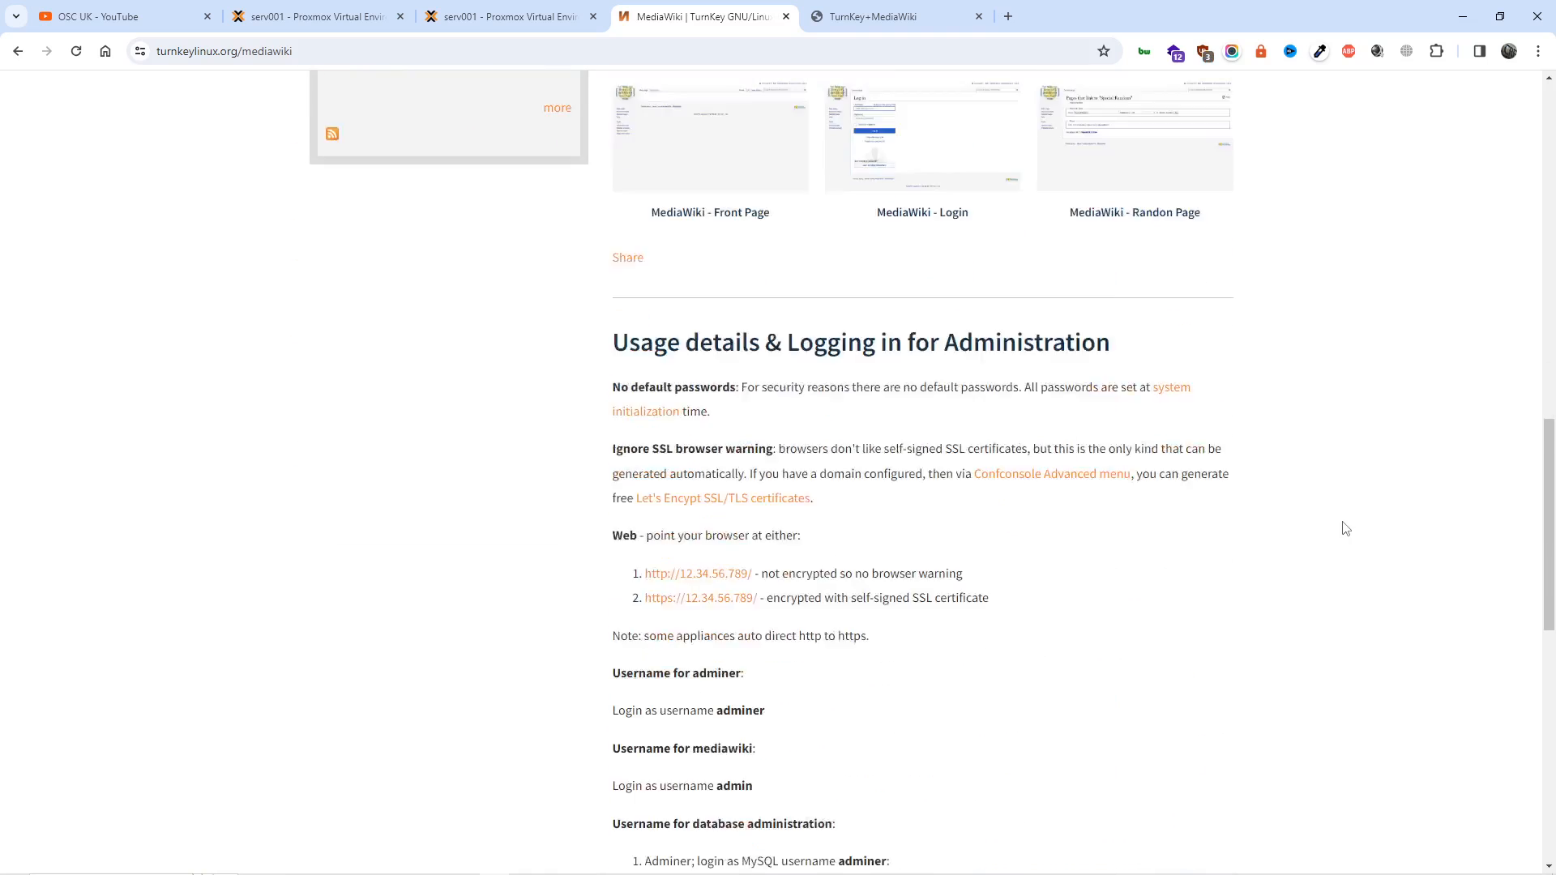
scroll(1345, 528, "down", 1)
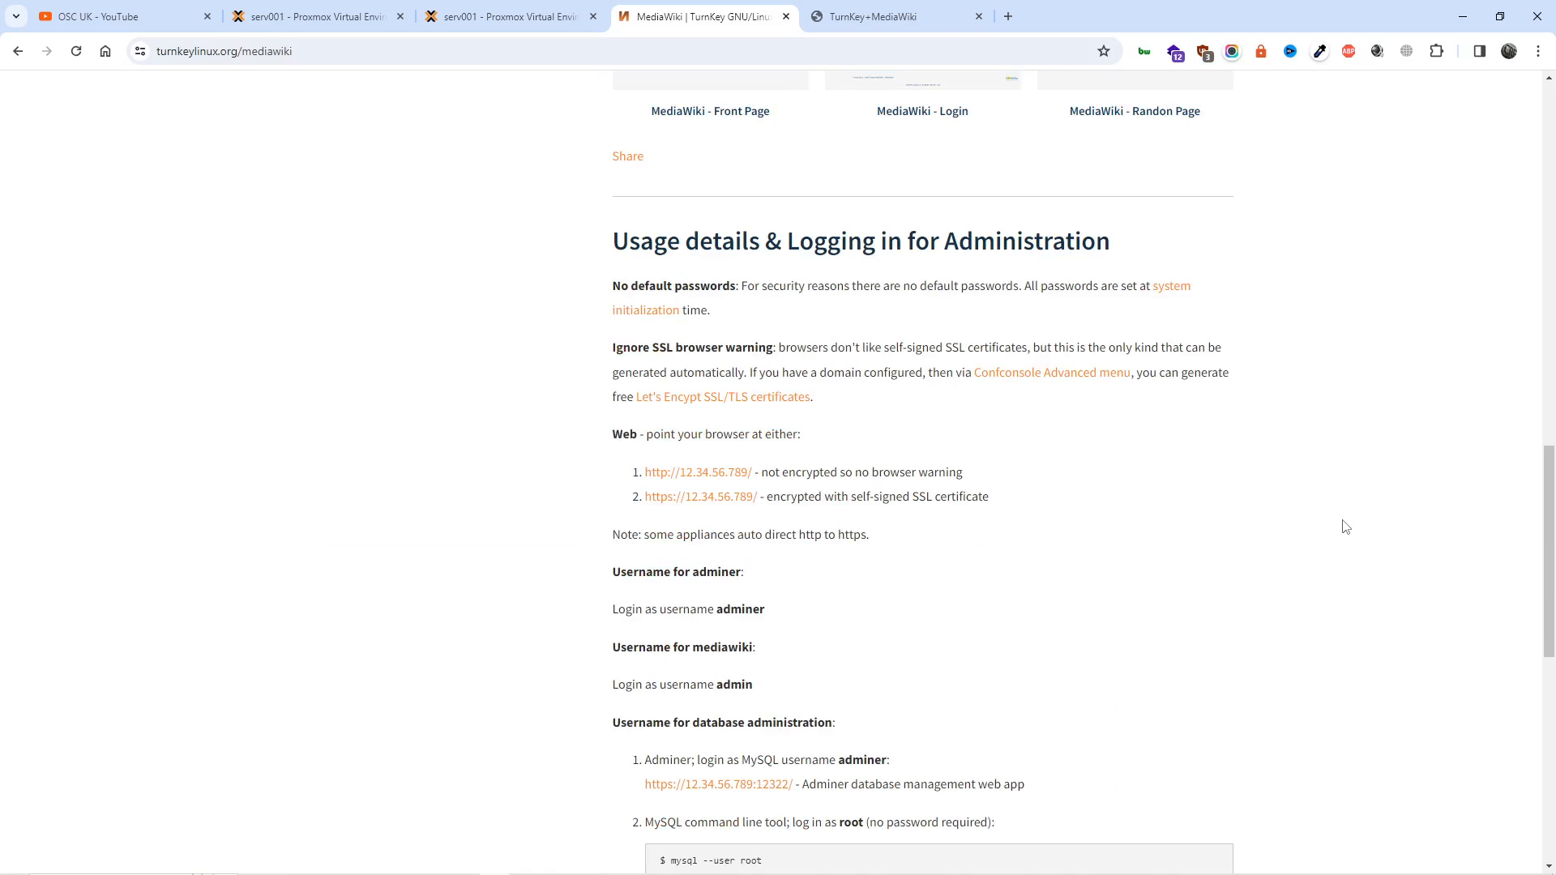
scroll(1344, 528, "down", 2)
scroll(1345, 528, "down", 2)
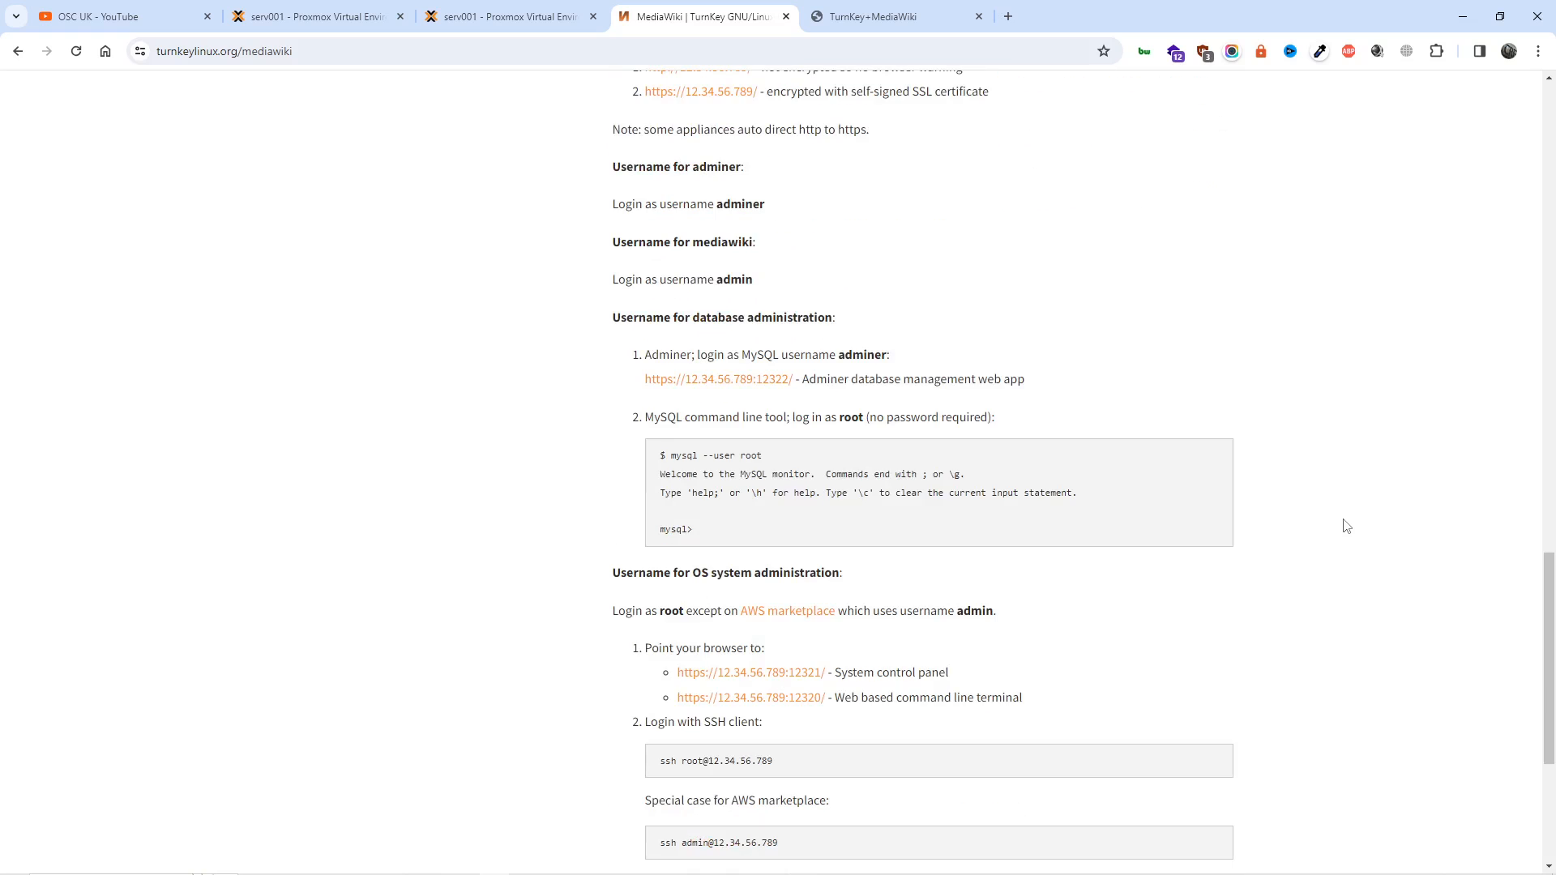
scroll(1344, 526, "down", 2)
scroll(1344, 526, "up", 4)
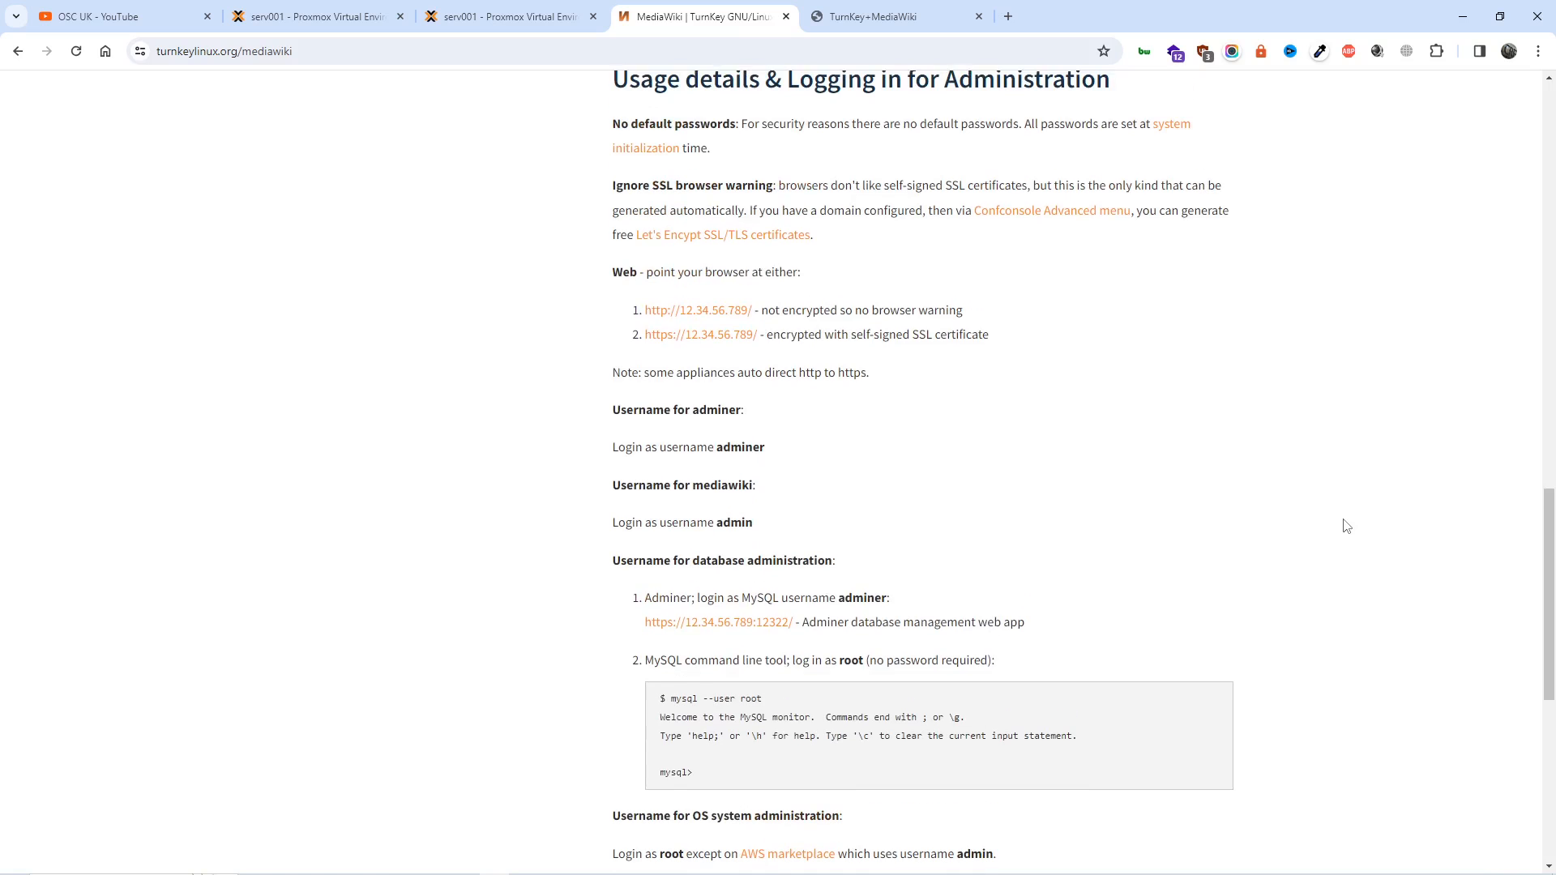
scroll(1345, 527, "up", 1)
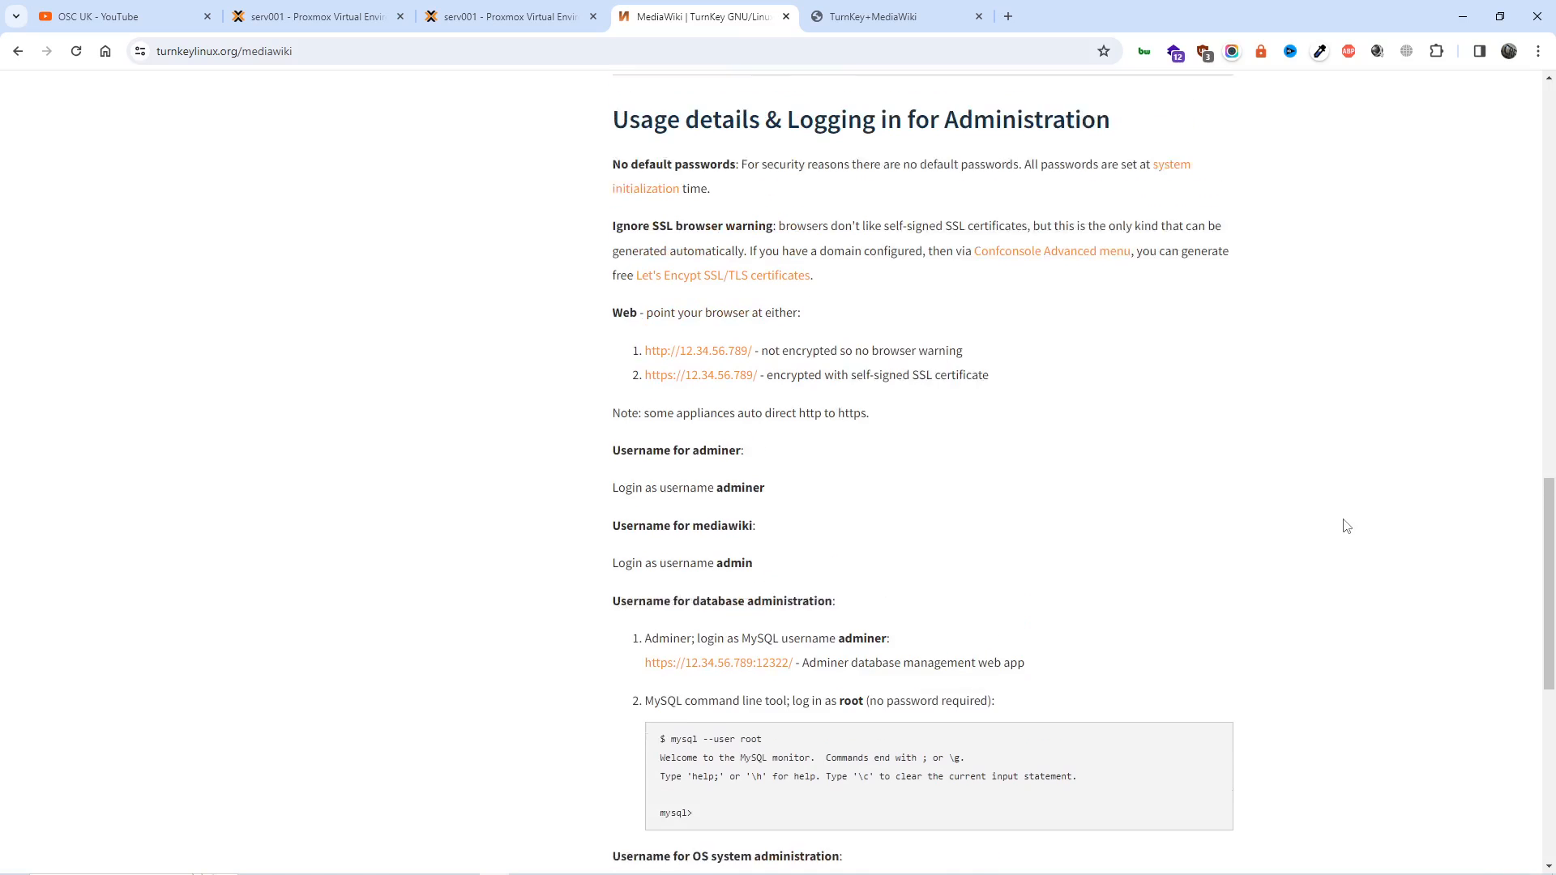
scroll(1345, 526, "up", 2)
scroll(1345, 526, "up", 2)
scroll(1346, 527, "up", 3)
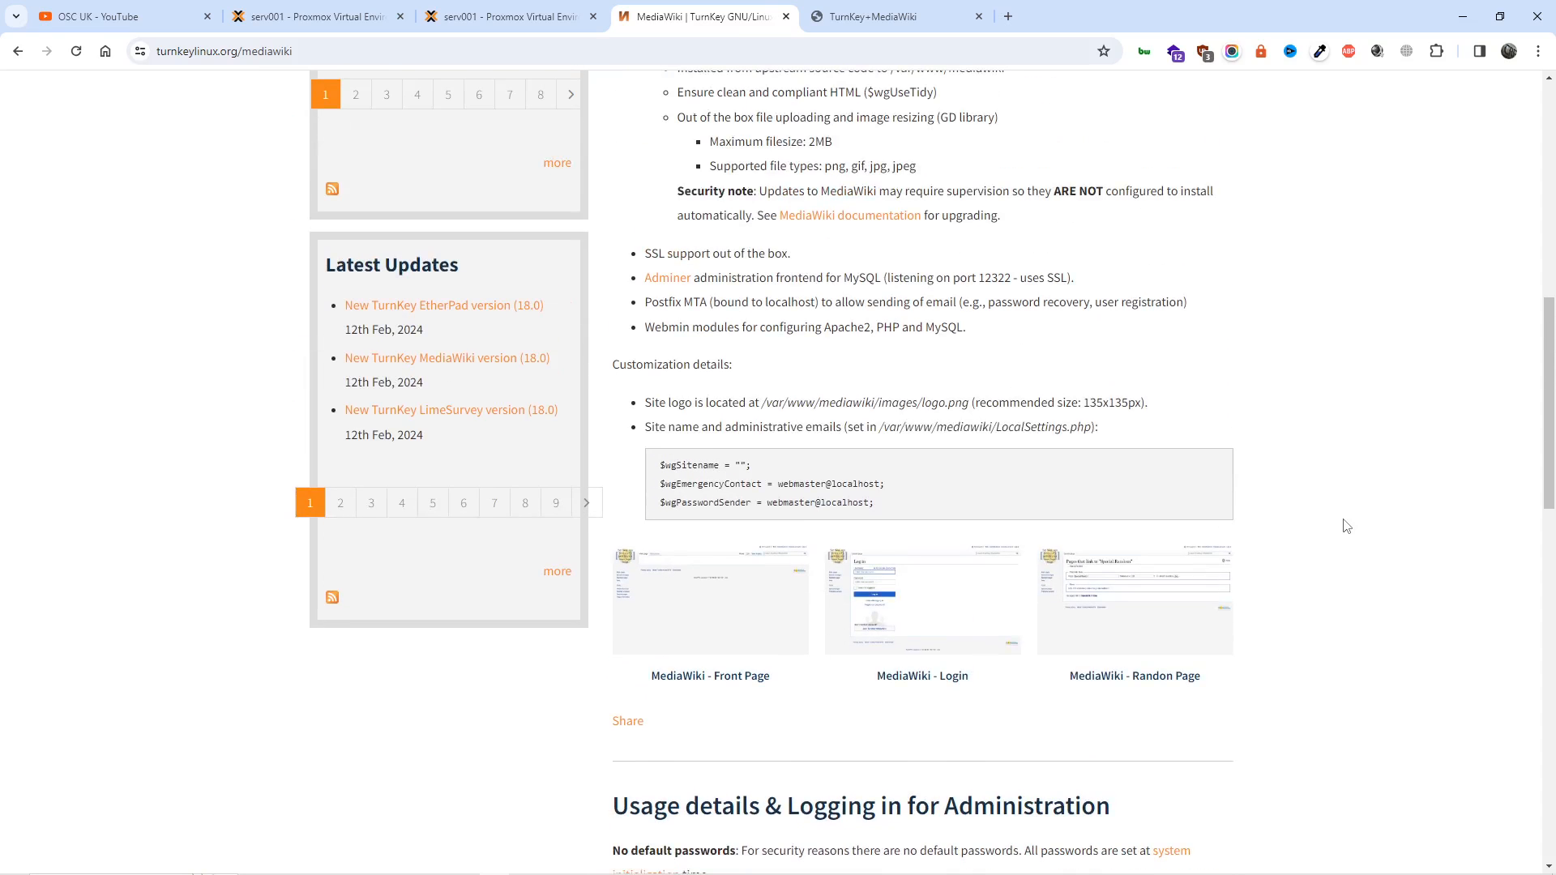
scroll(1346, 526, "up", 2)
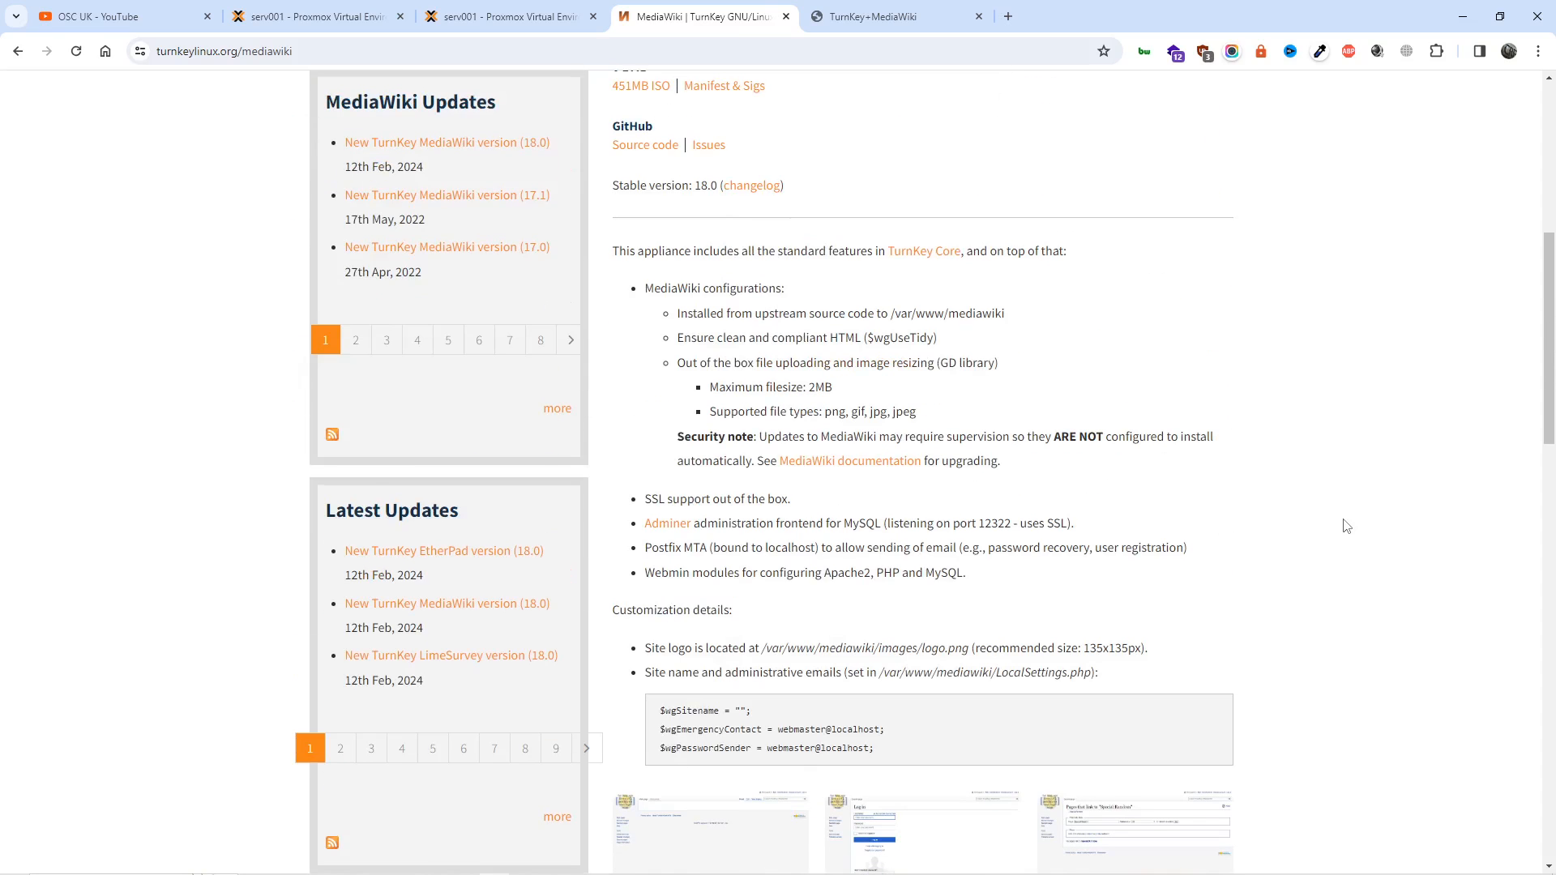
scroll(1345, 526, "down", 5)
scroll(1346, 526, "down", 4)
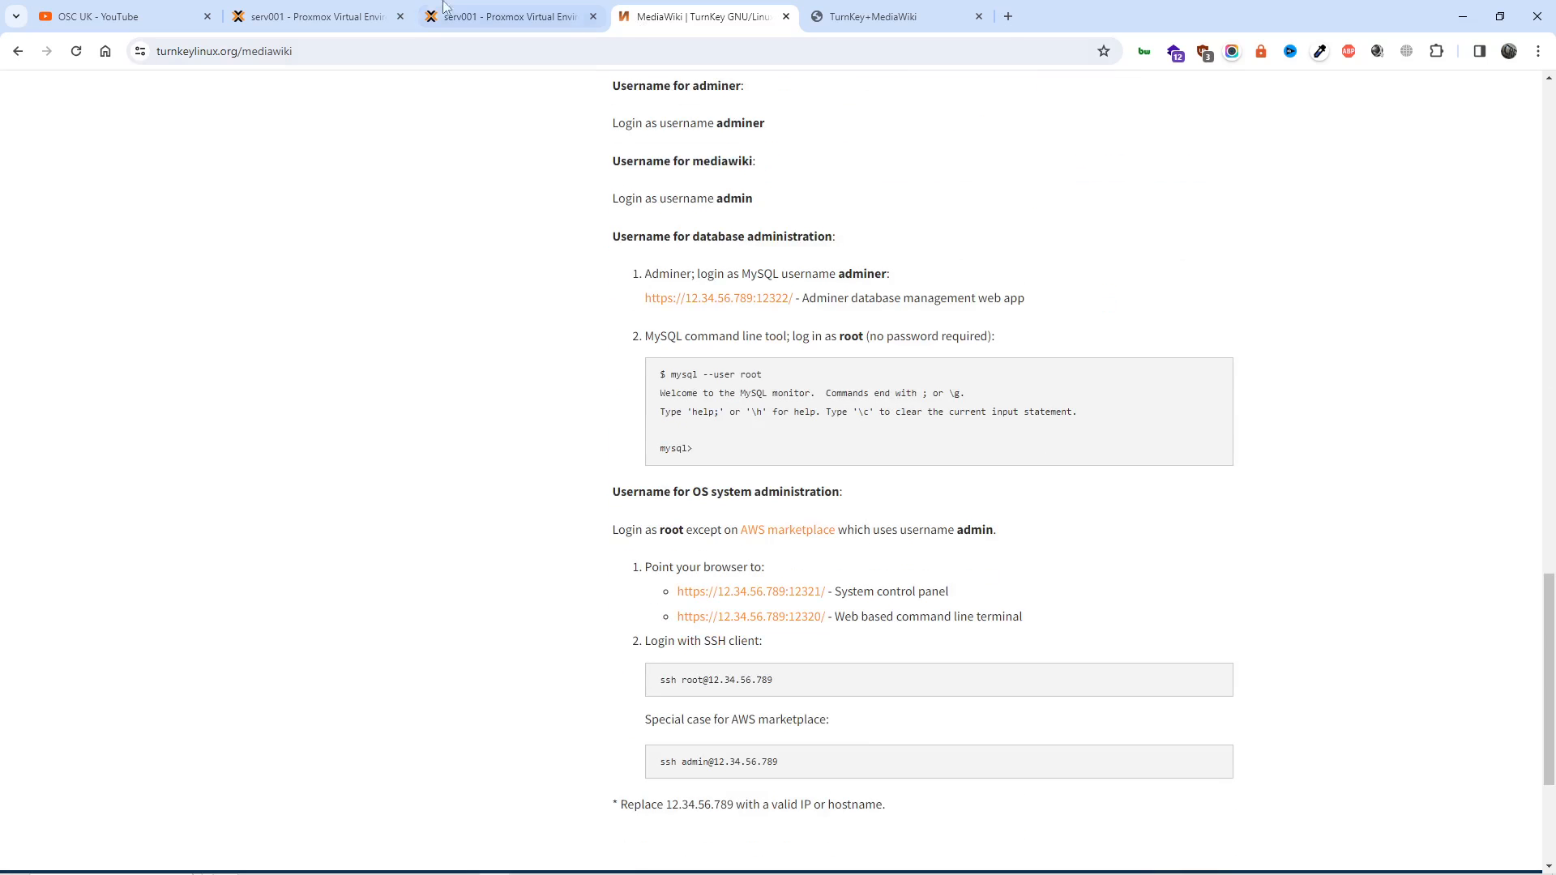
- Select the Webmin service address in the wiki container's console summary
left_click(316, 16)
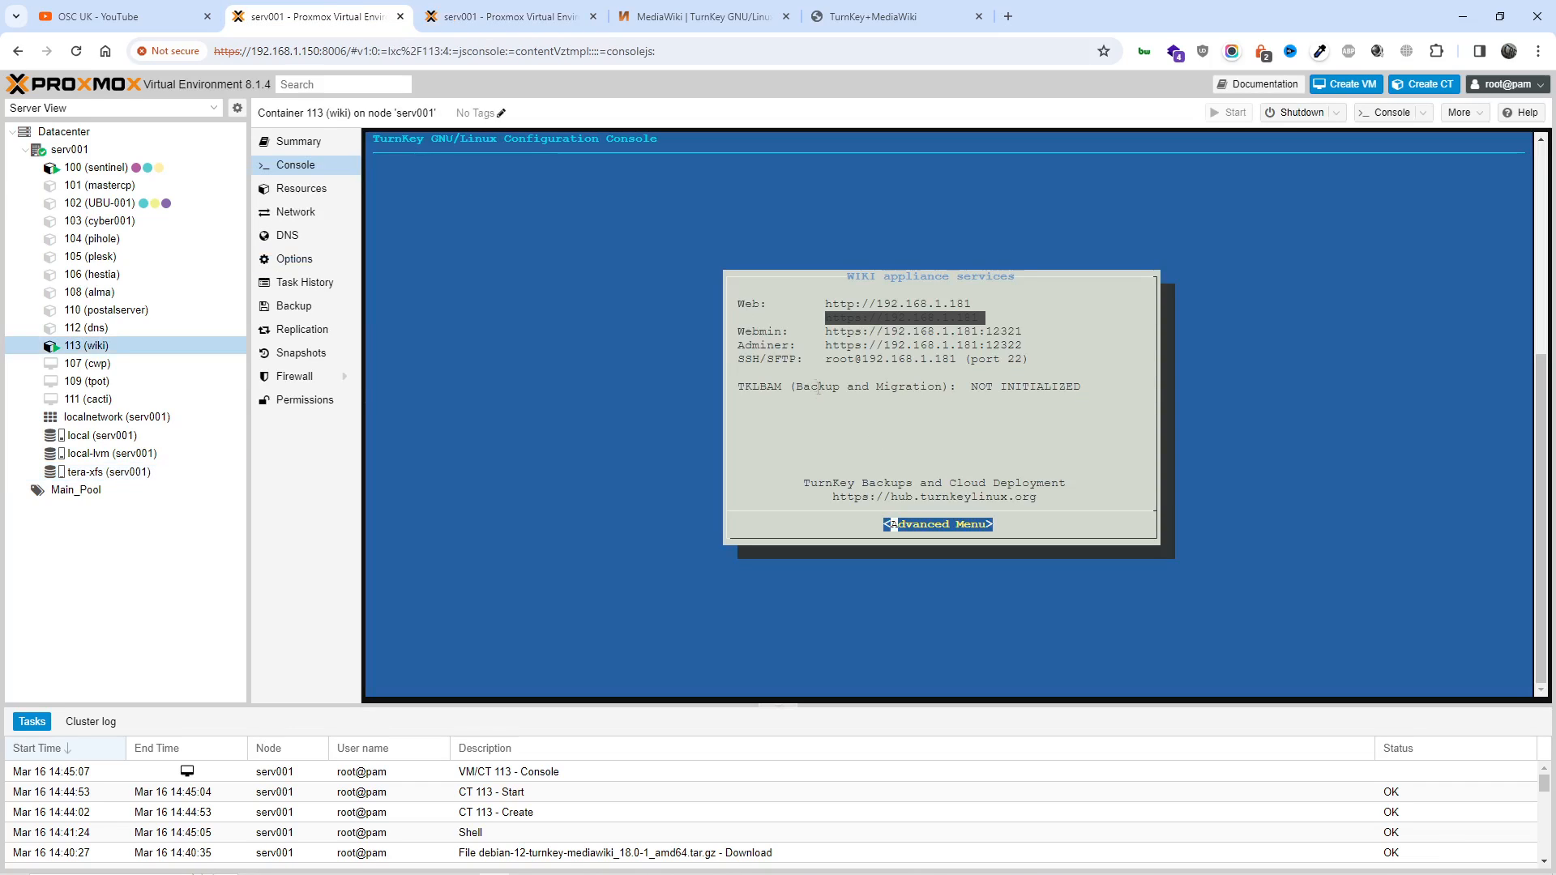
left_click_drag(826, 331, 1023, 331)
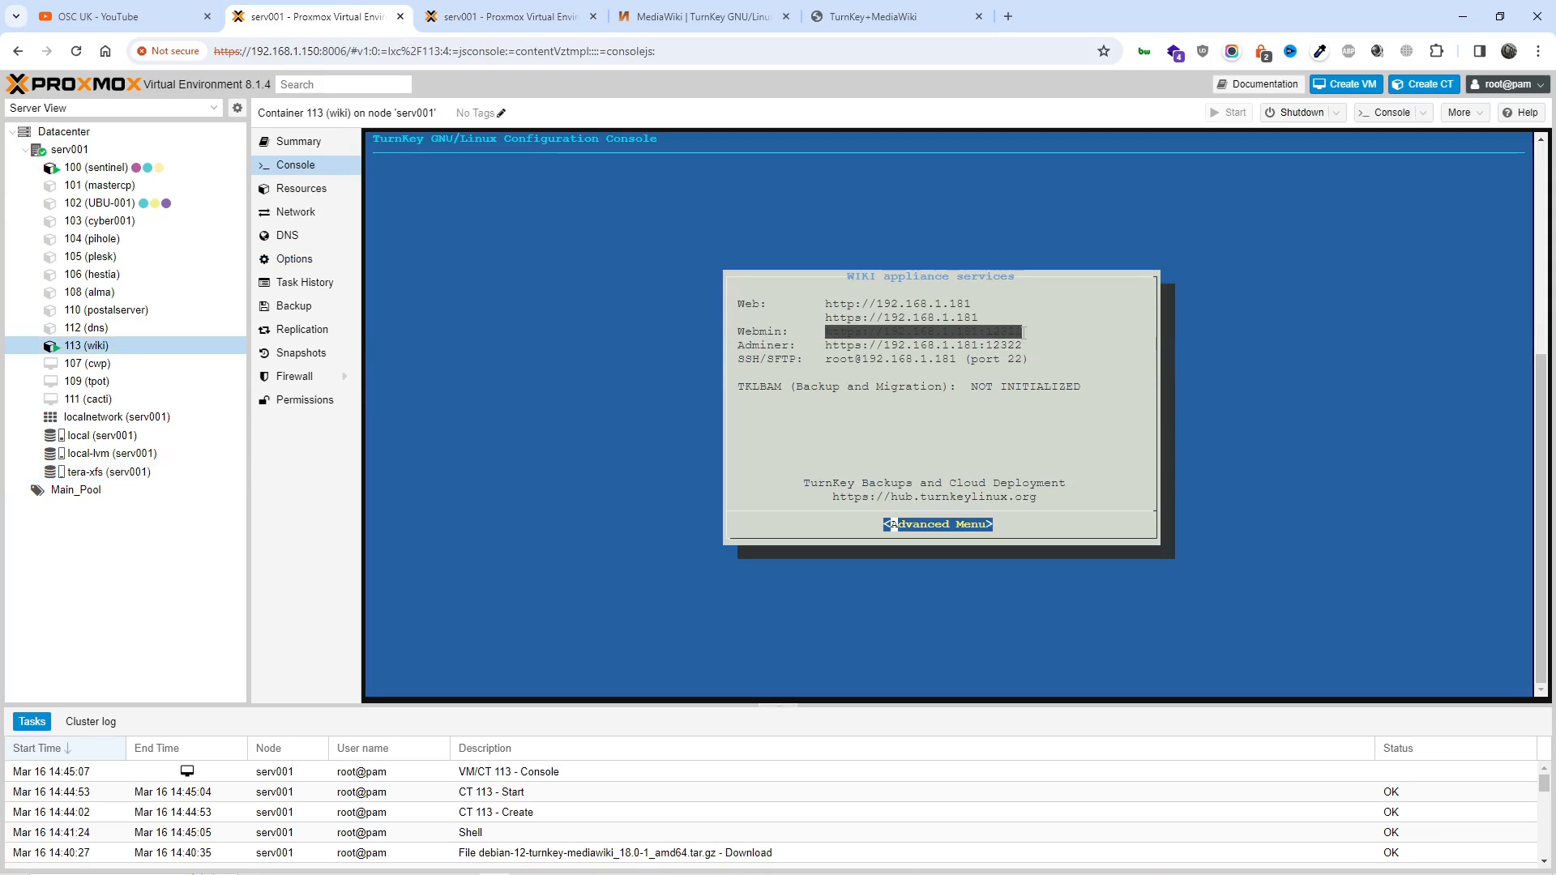
key("ctrl+c")
- Enter 192.168.1.181:12322 in the new tab, getting a Bad Request error
left_click(1006, 16)
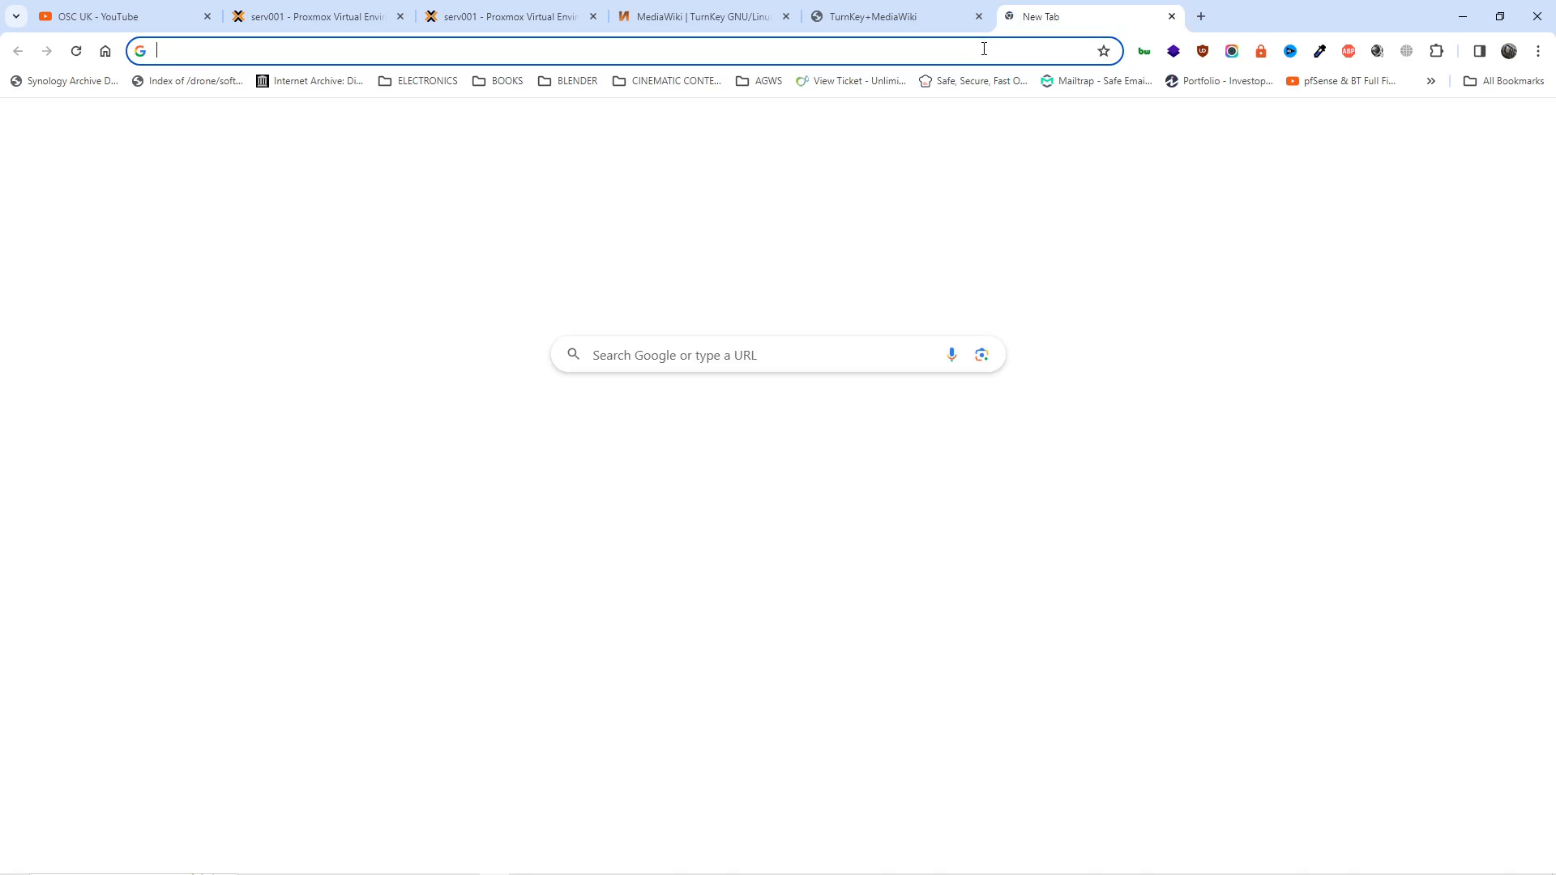
left_click(872, 16)
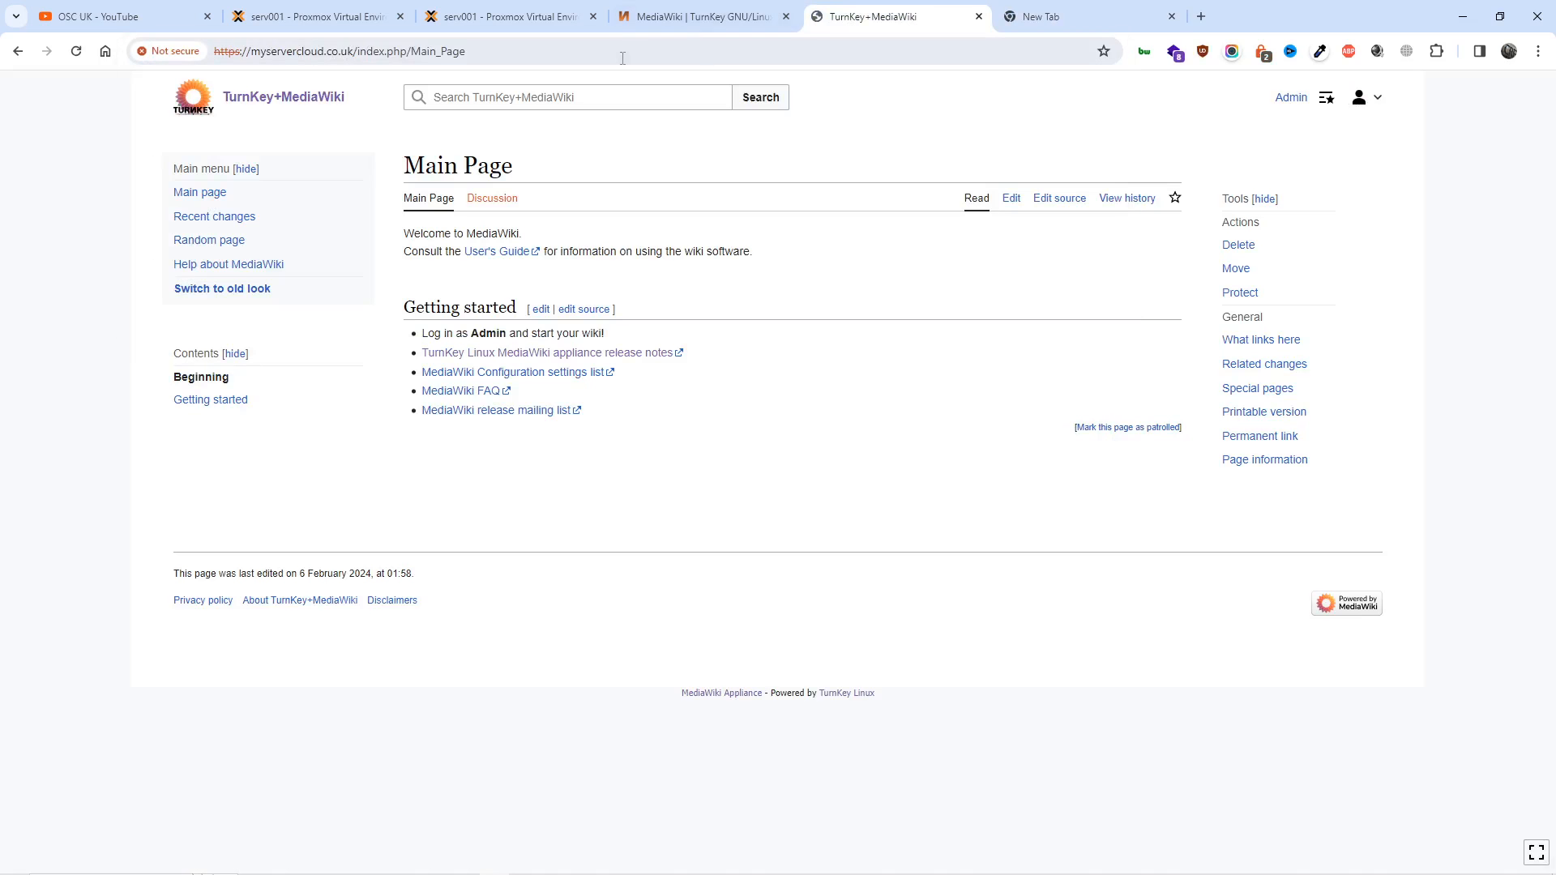
left_click(693, 15)
left_click(1033, 16)
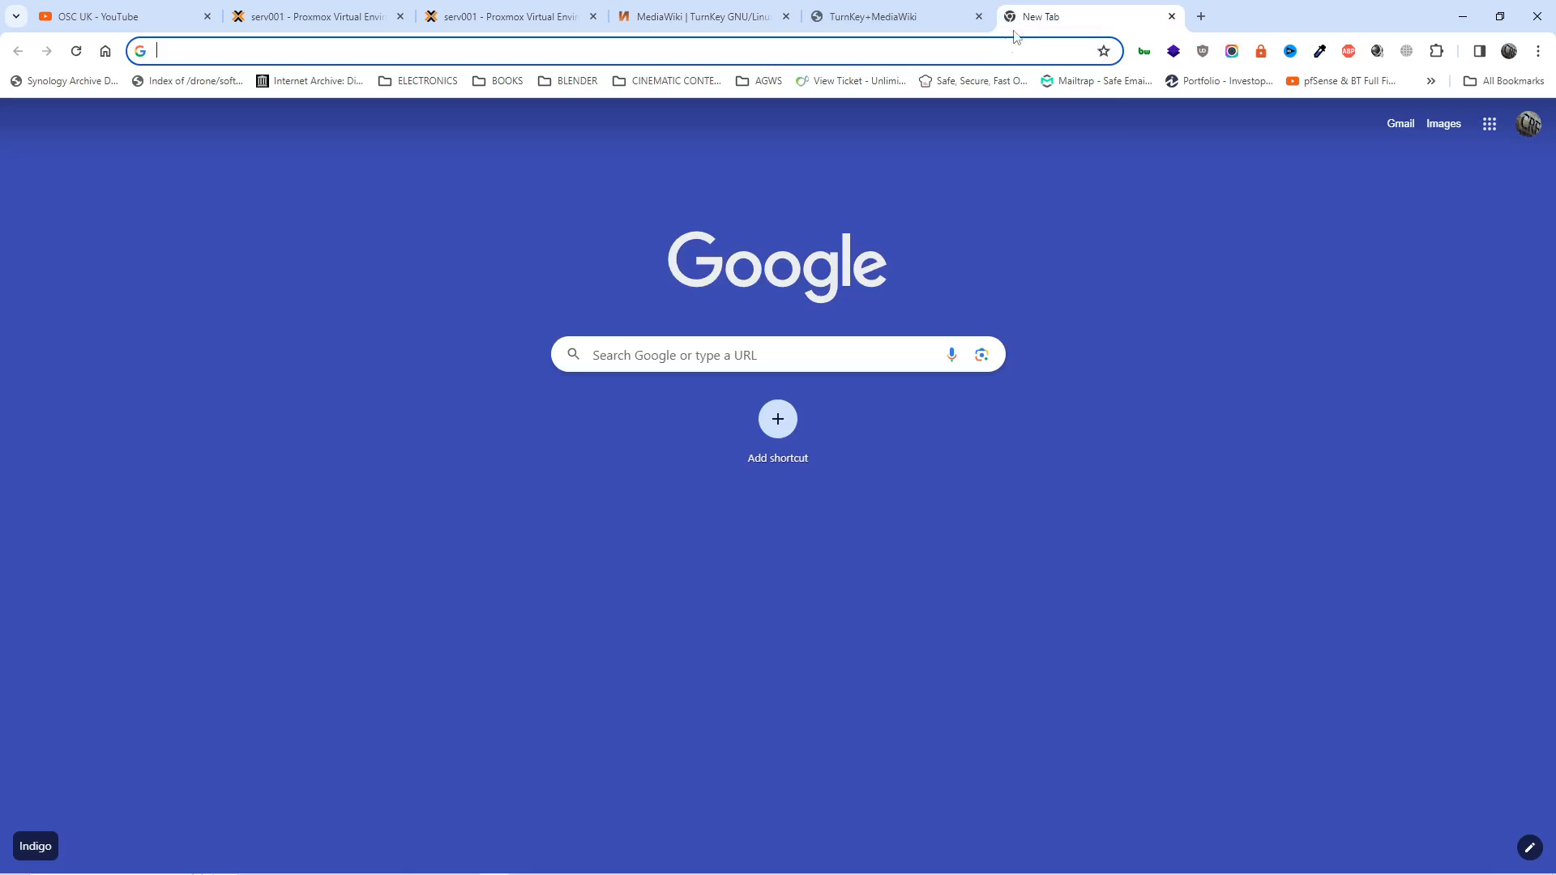
left_click(1002, 50)
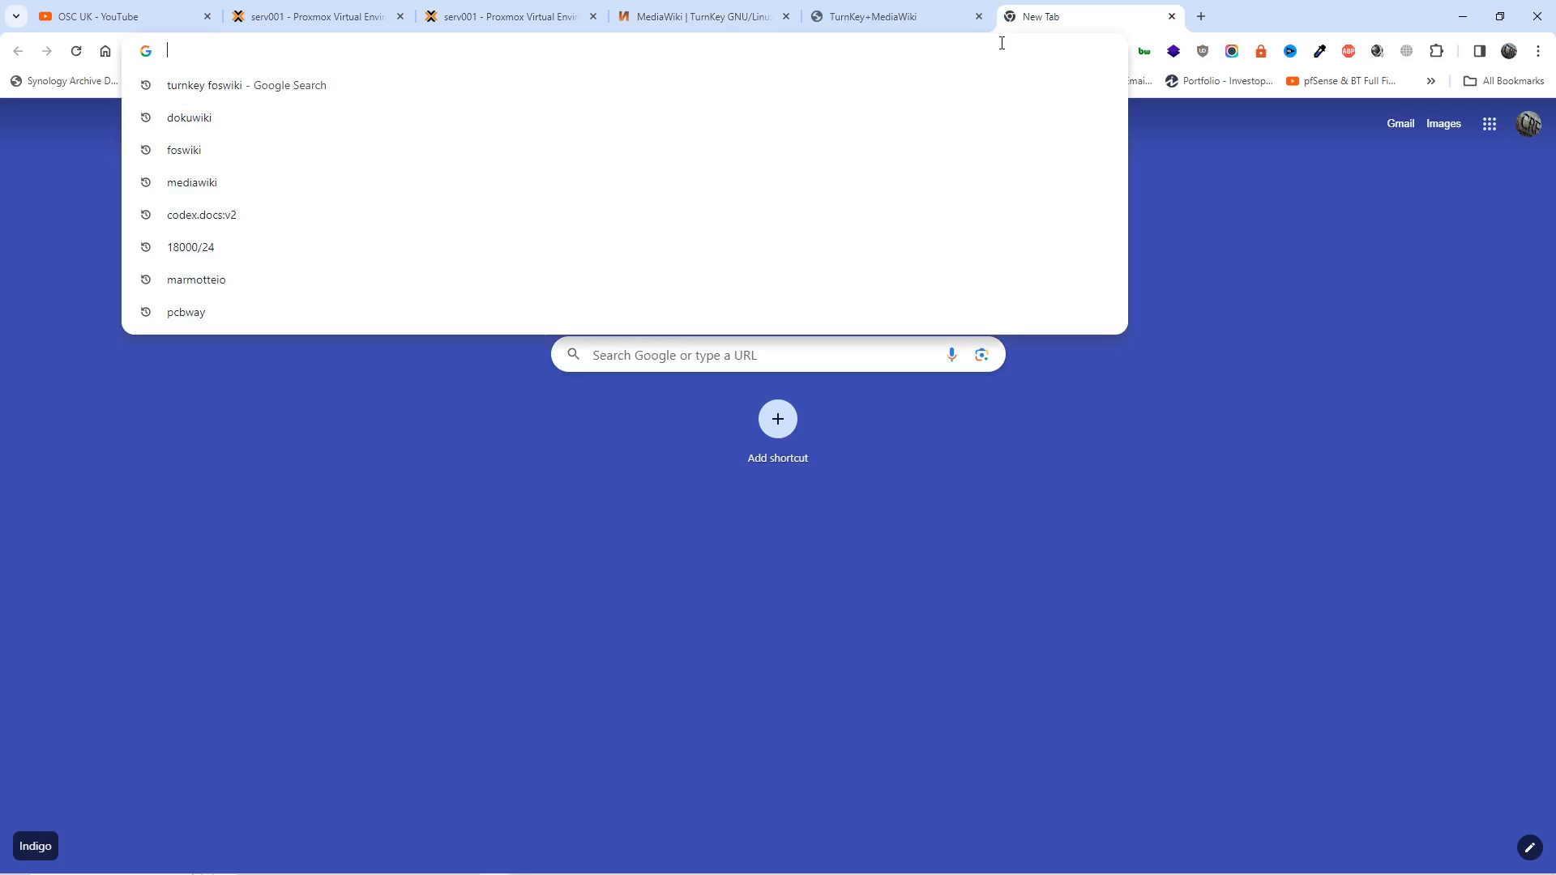
type("192.168.")
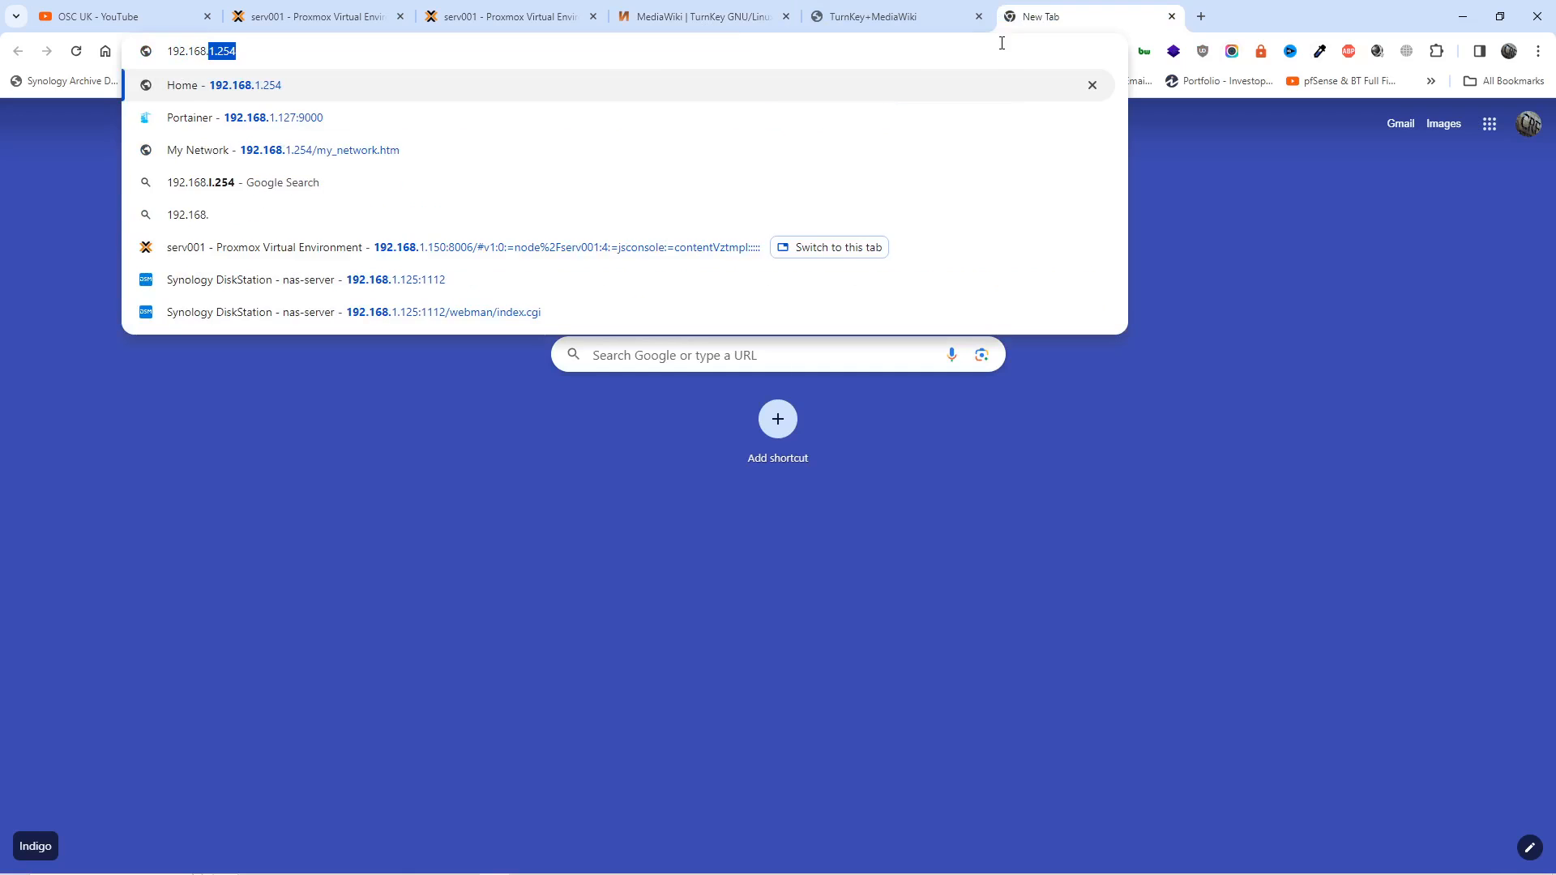
type("1.114")
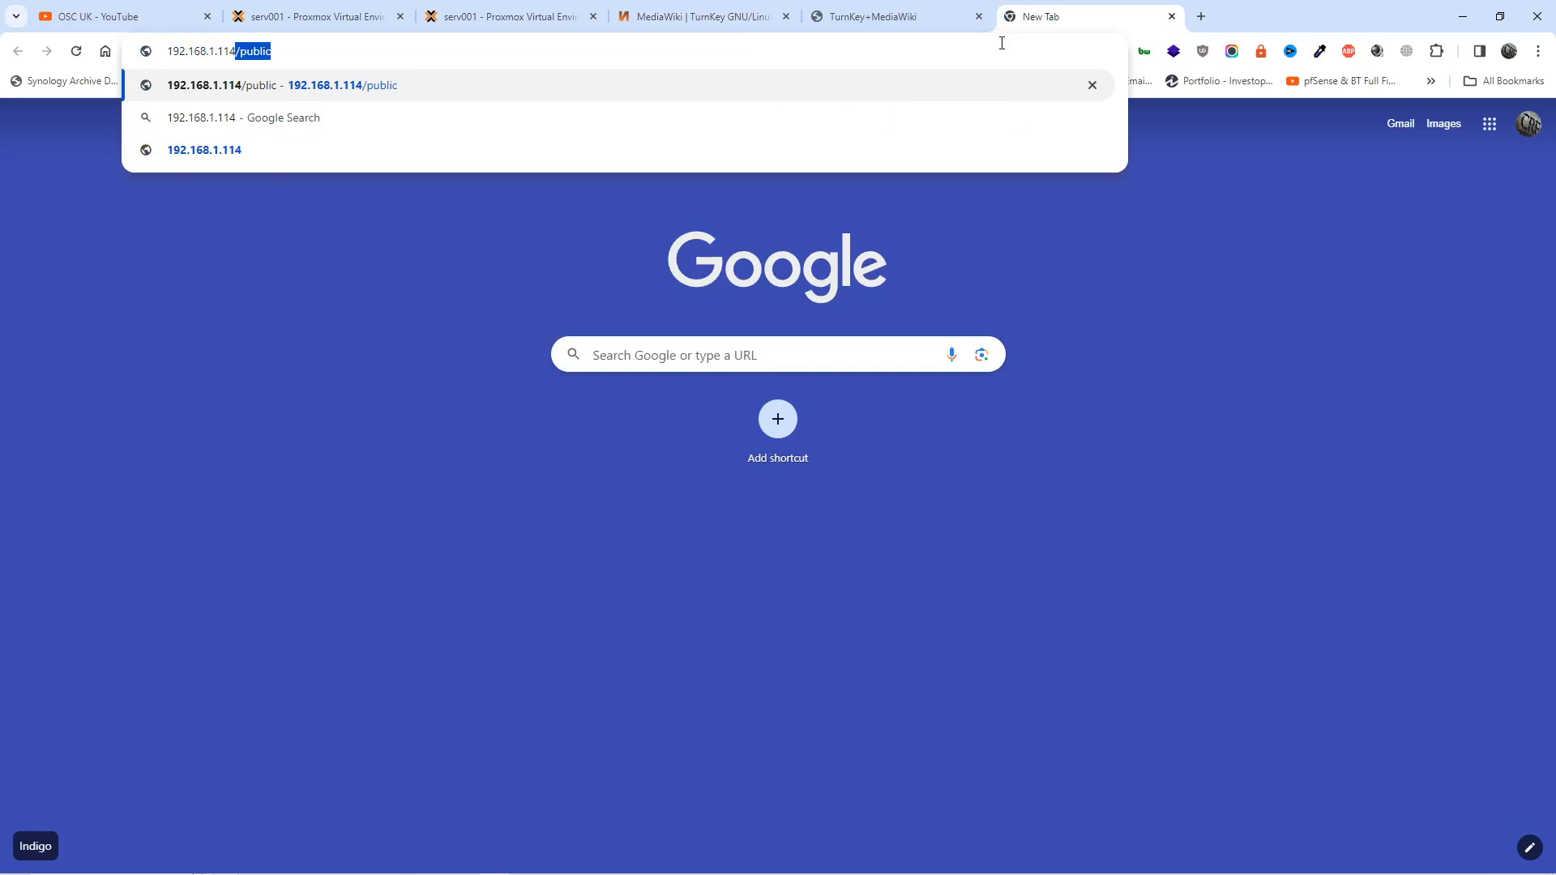
key("BackSpace")
key("BackSpace")
key("BackSpace")
type("8")
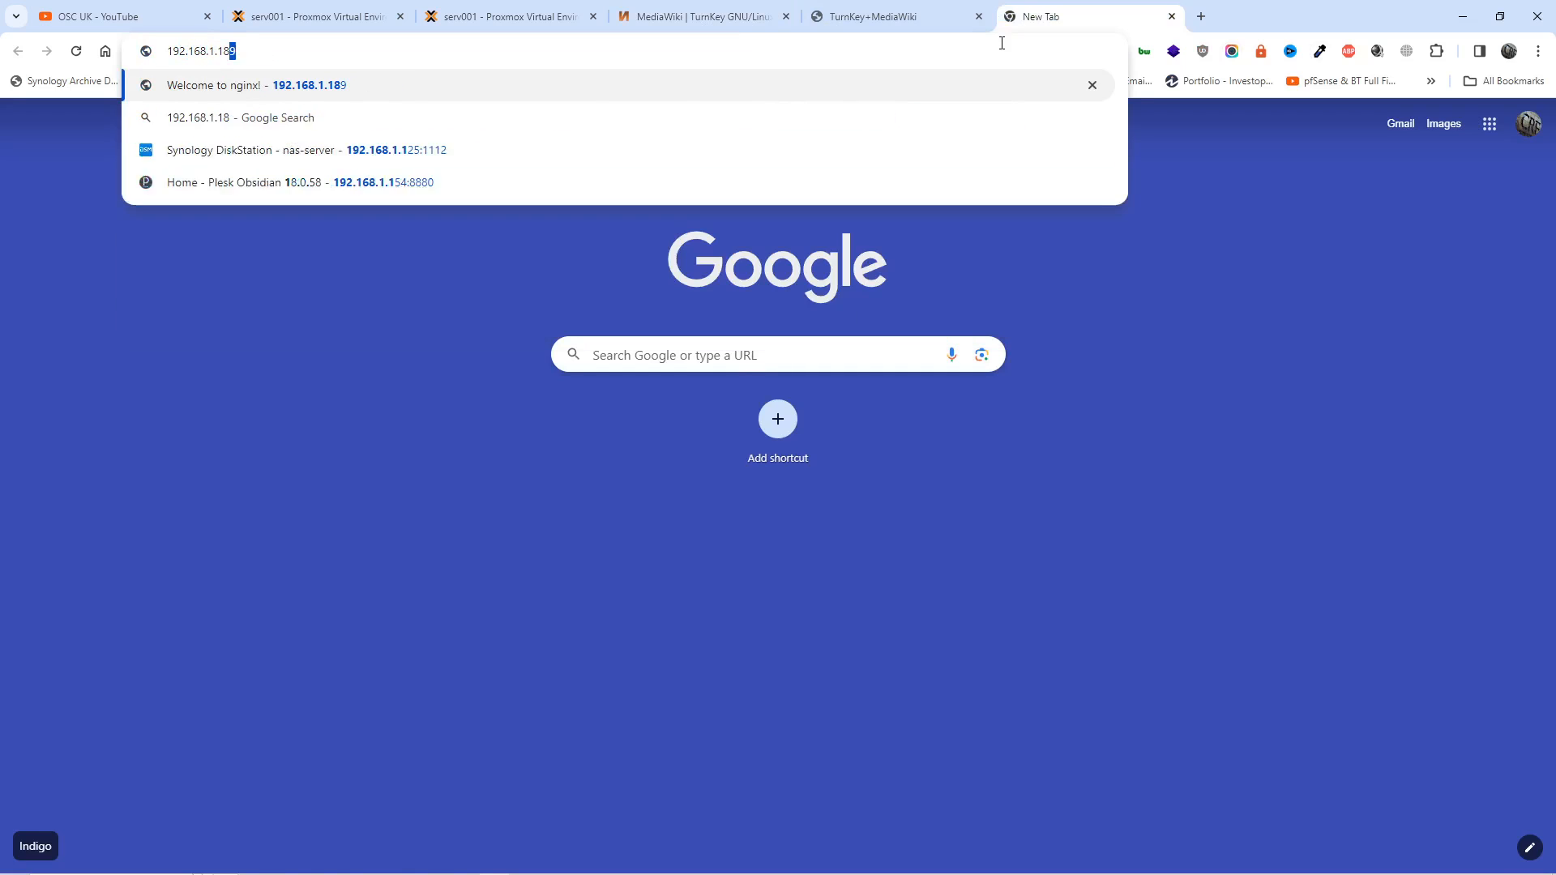
type("1:")
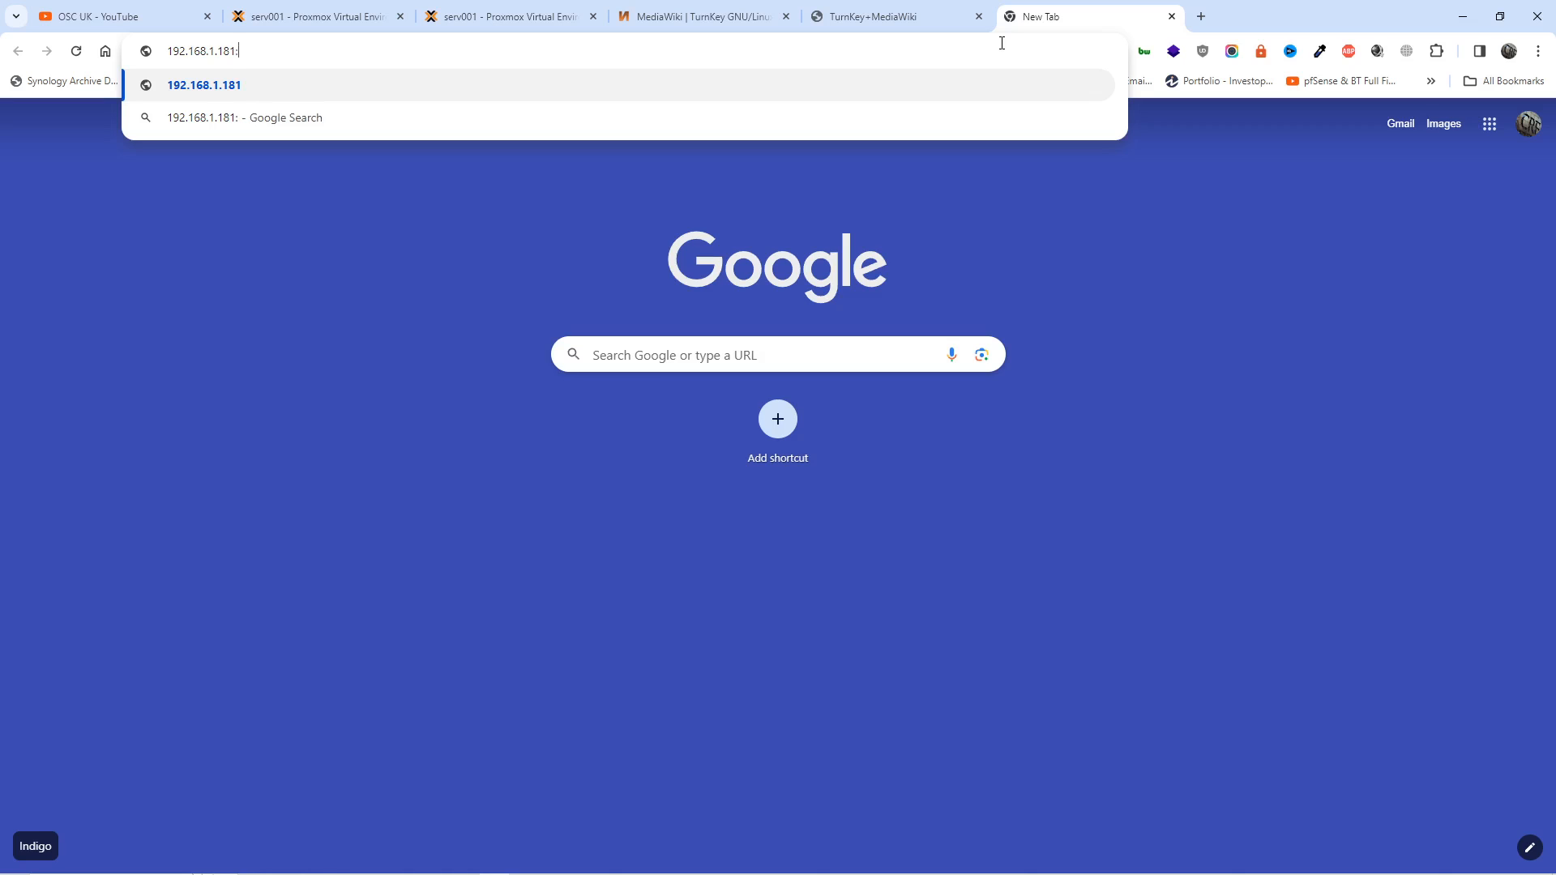
type("1232")
type("2")
key("Return")
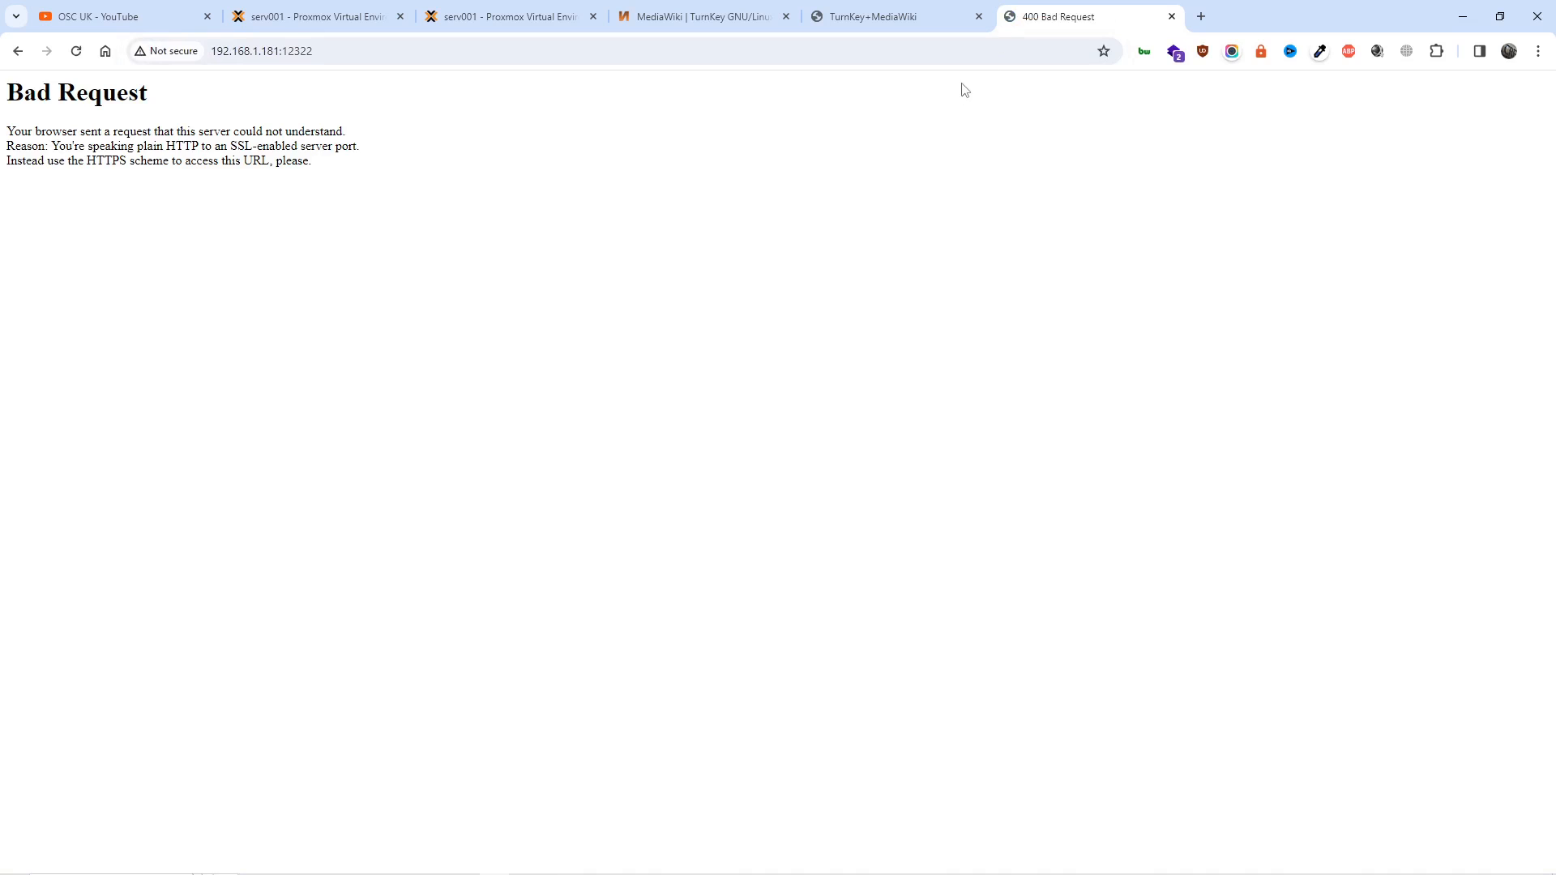
left_click(291, 49)
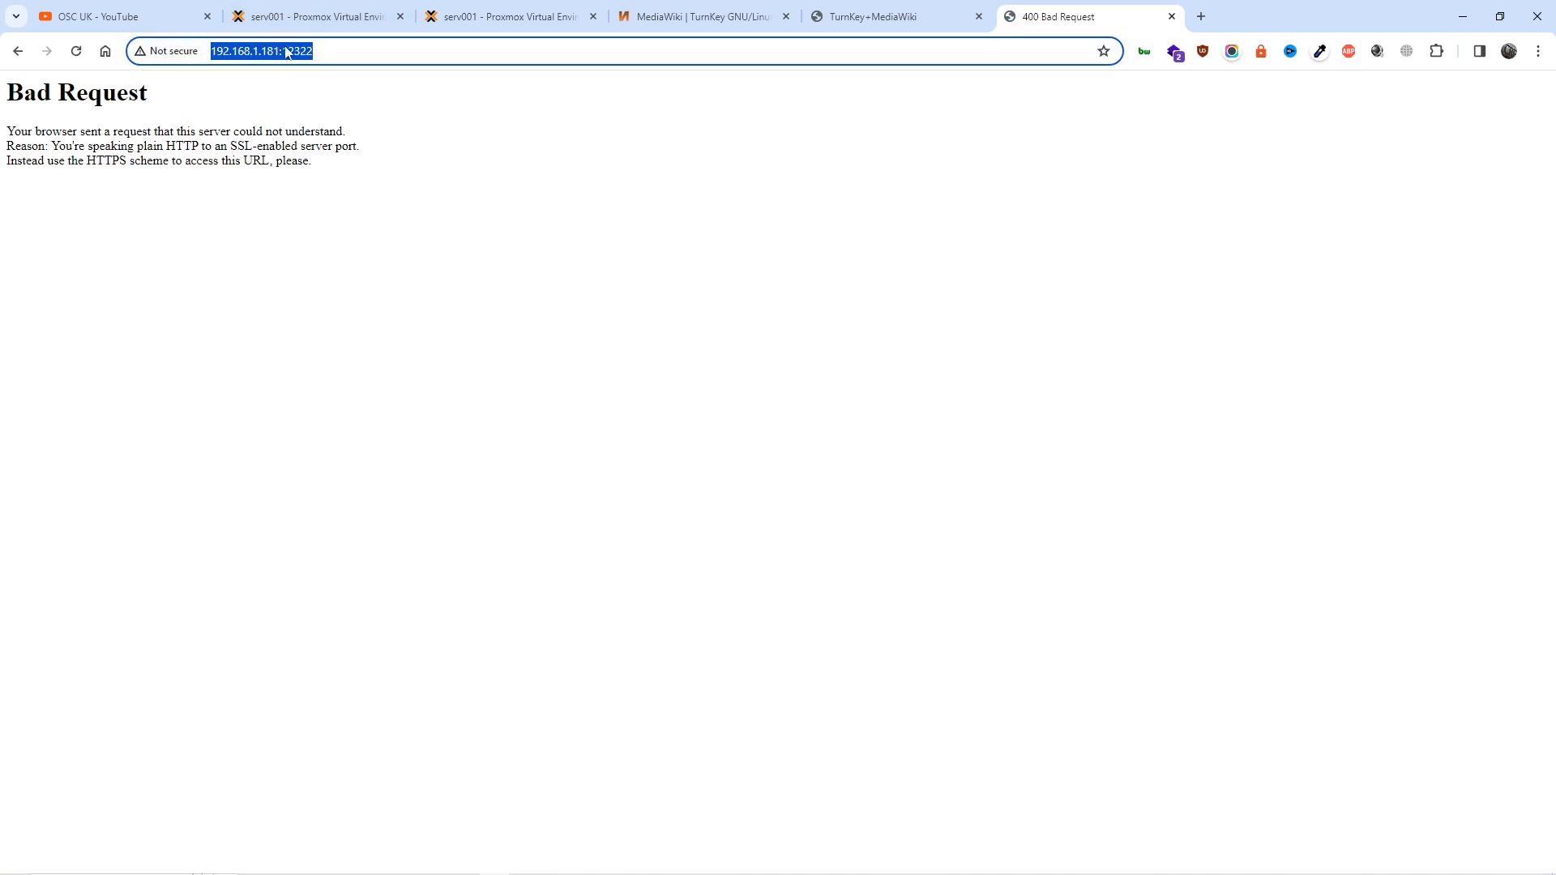
key("Home")
type("https")
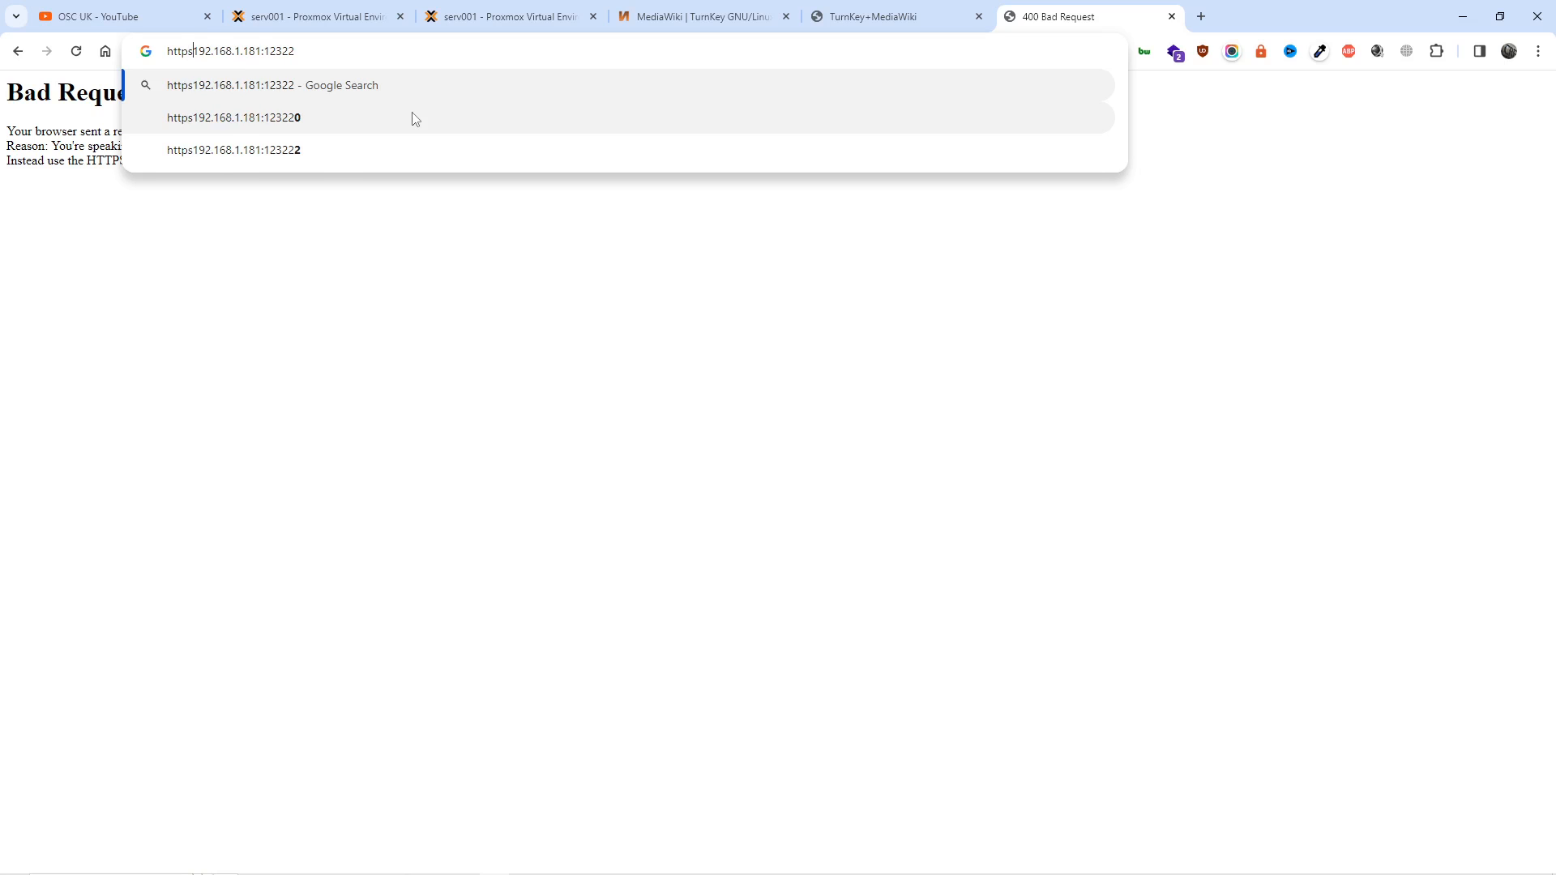
type("://")
key("Return")
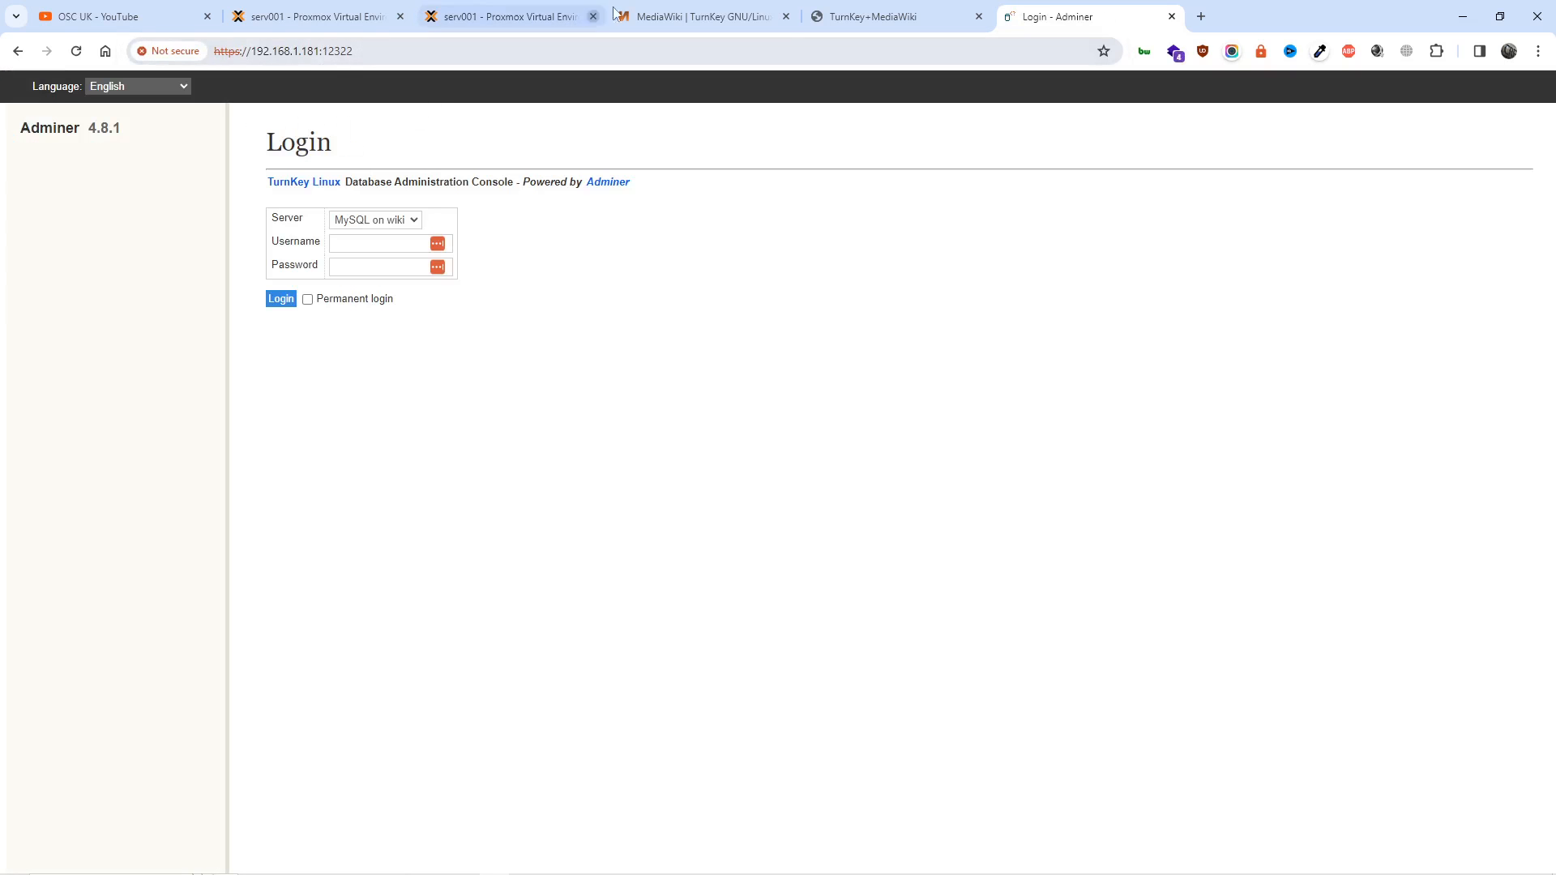
- Recheck the documented usernames, then load Webmin at 192.168.1.181:12321 past the certificate warning
left_click(905, 16)
left_click(731, 15)
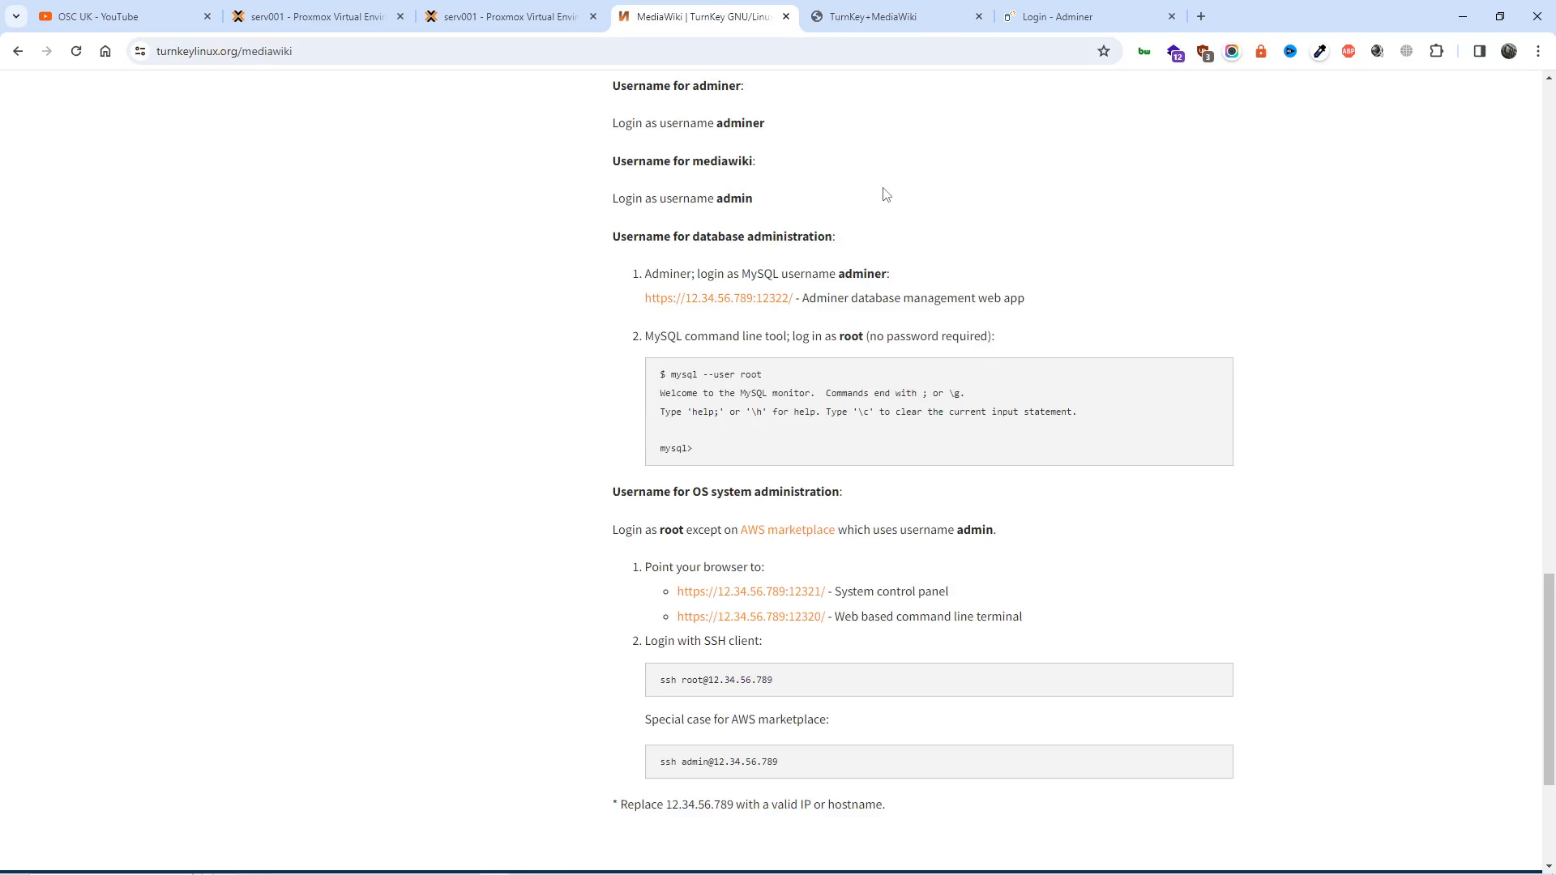
left_click(1068, 16)
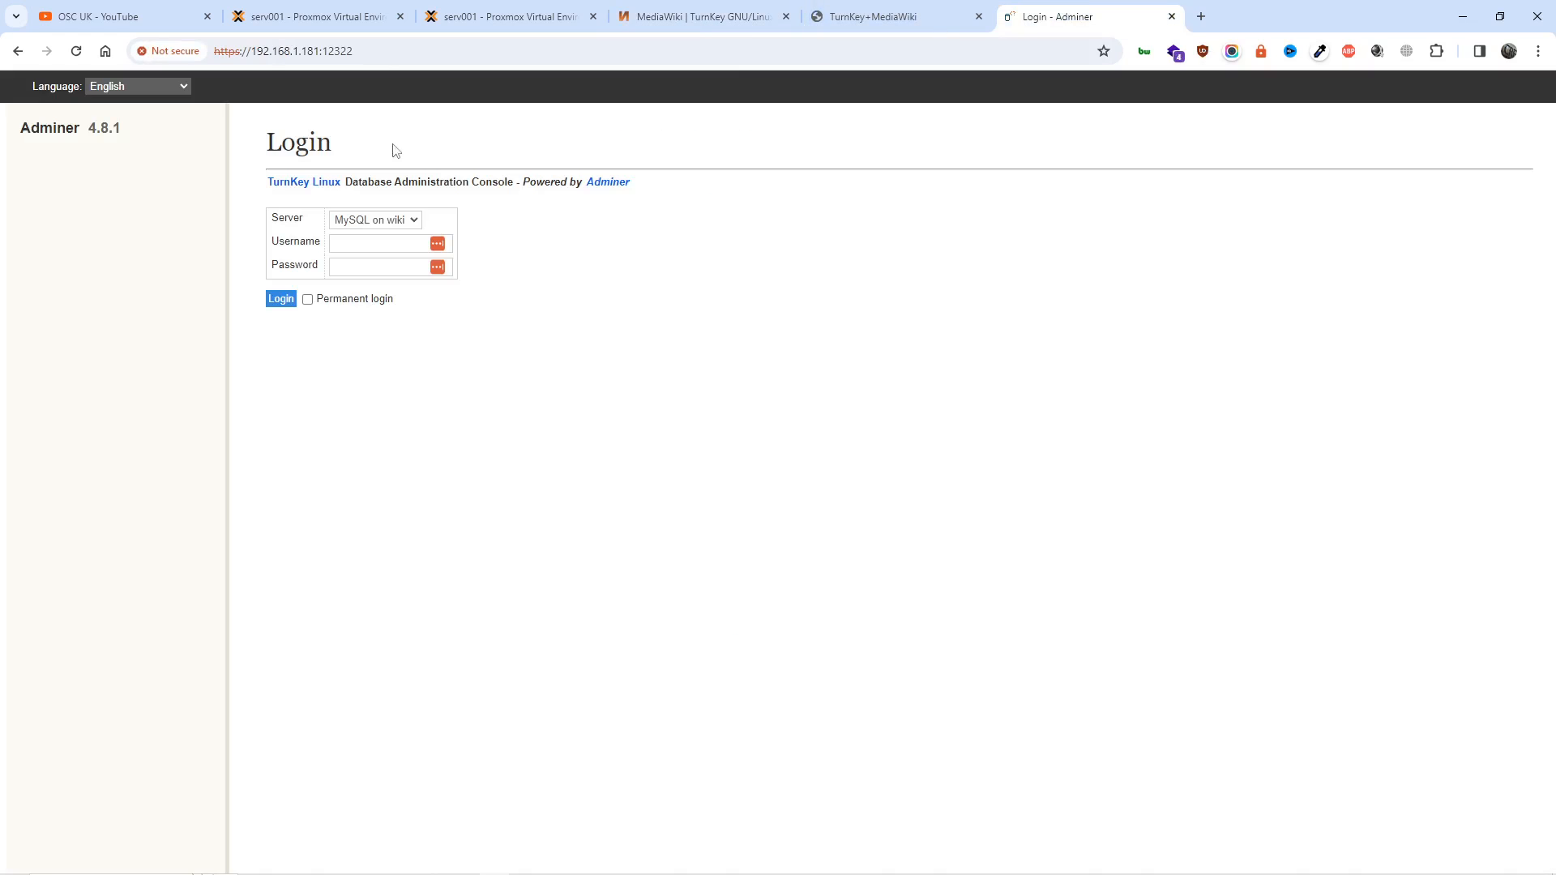
left_click_drag(356, 50, 348, 50)
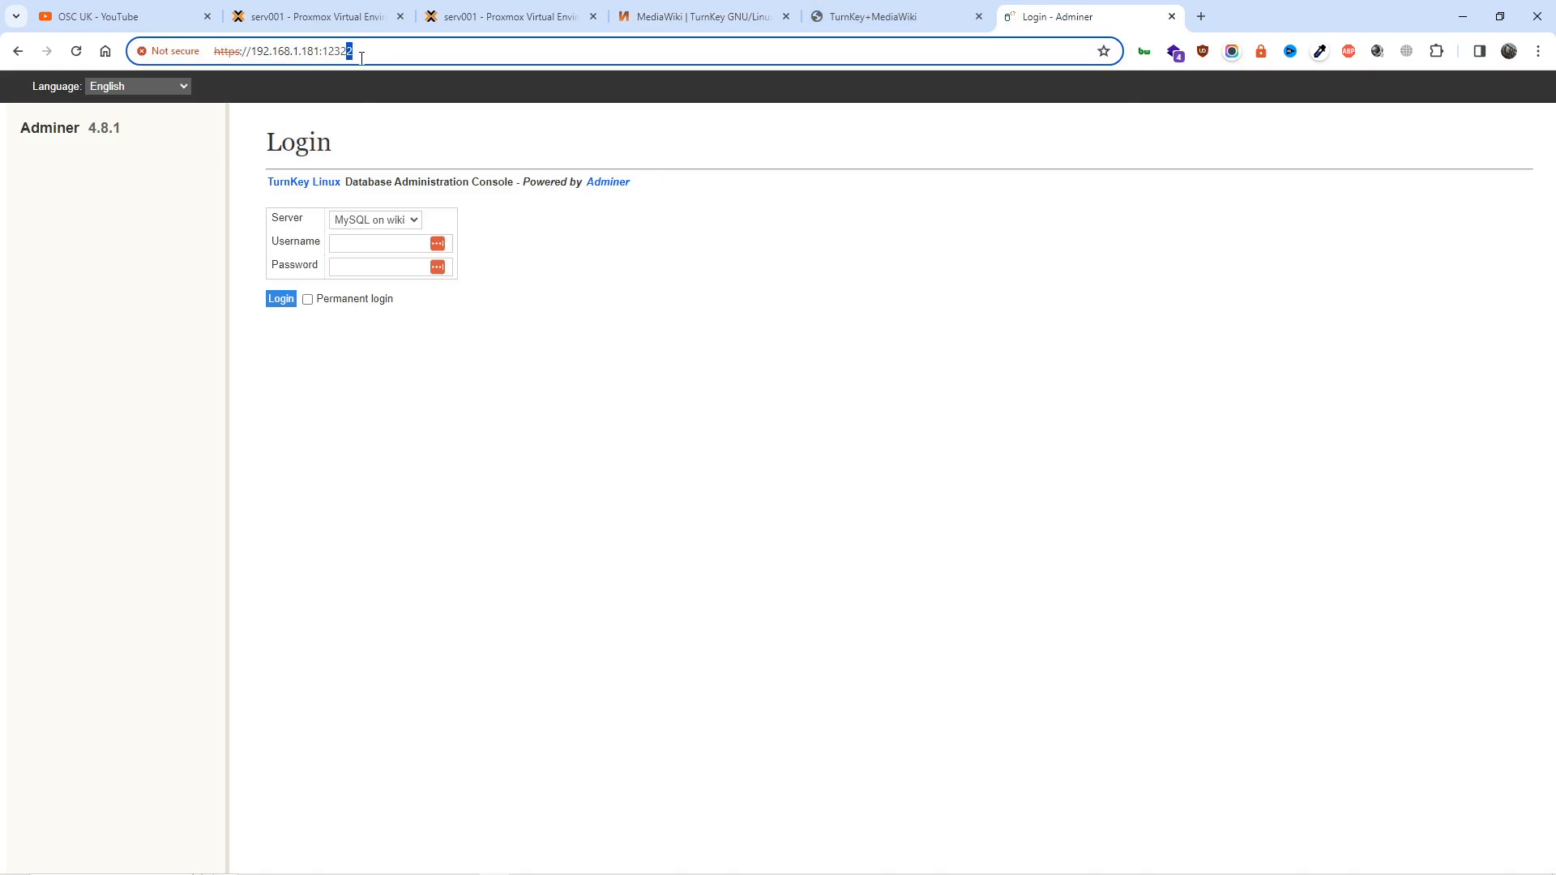
type("1")
key("Return")
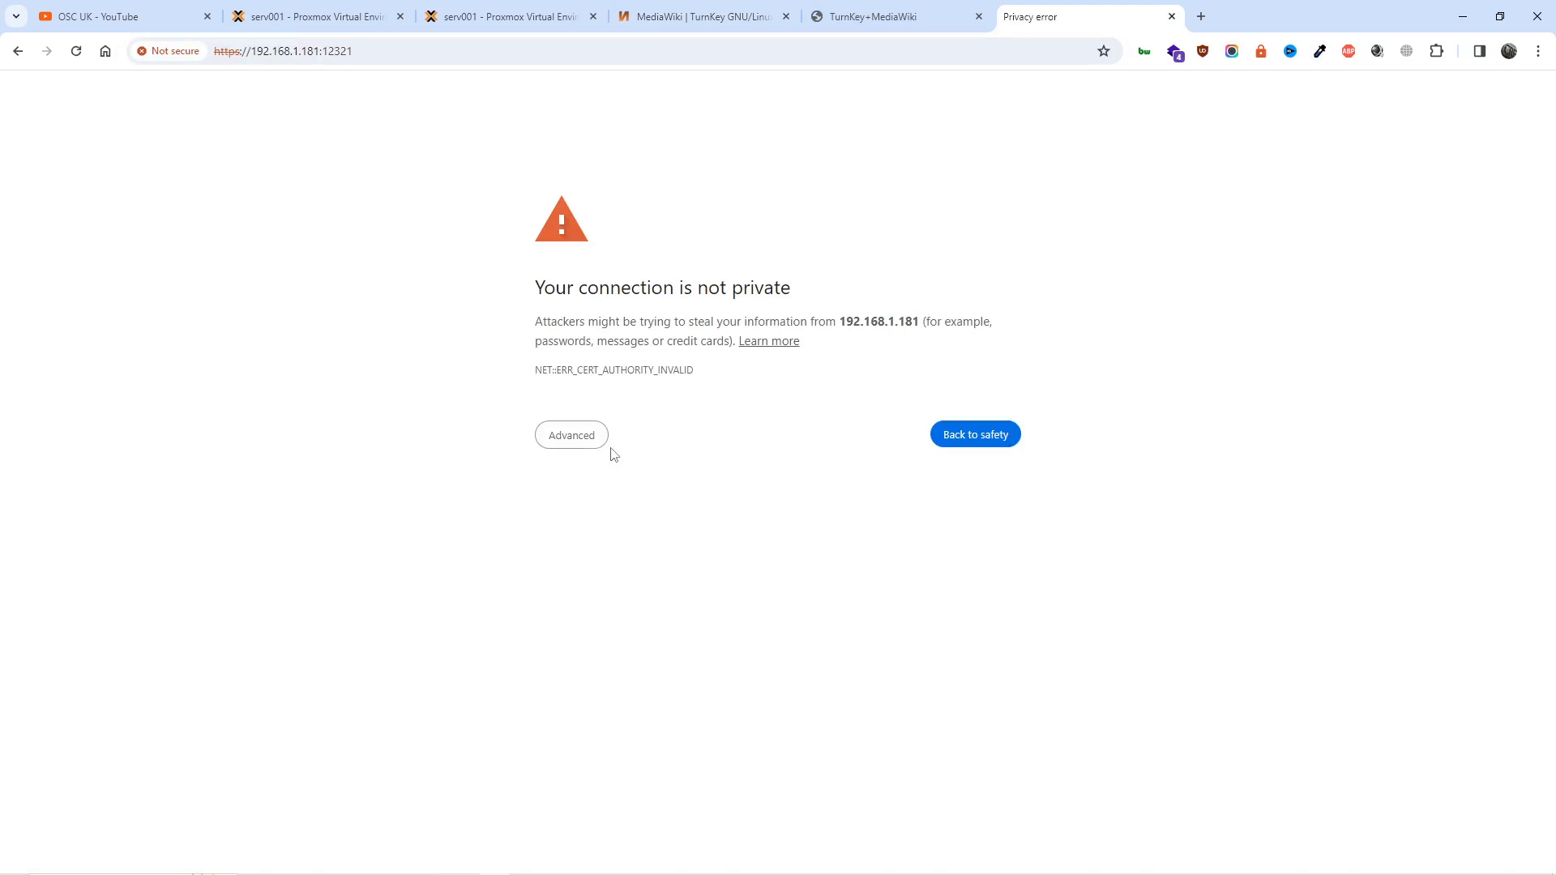
left_click(588, 438)
left_click(603, 560)
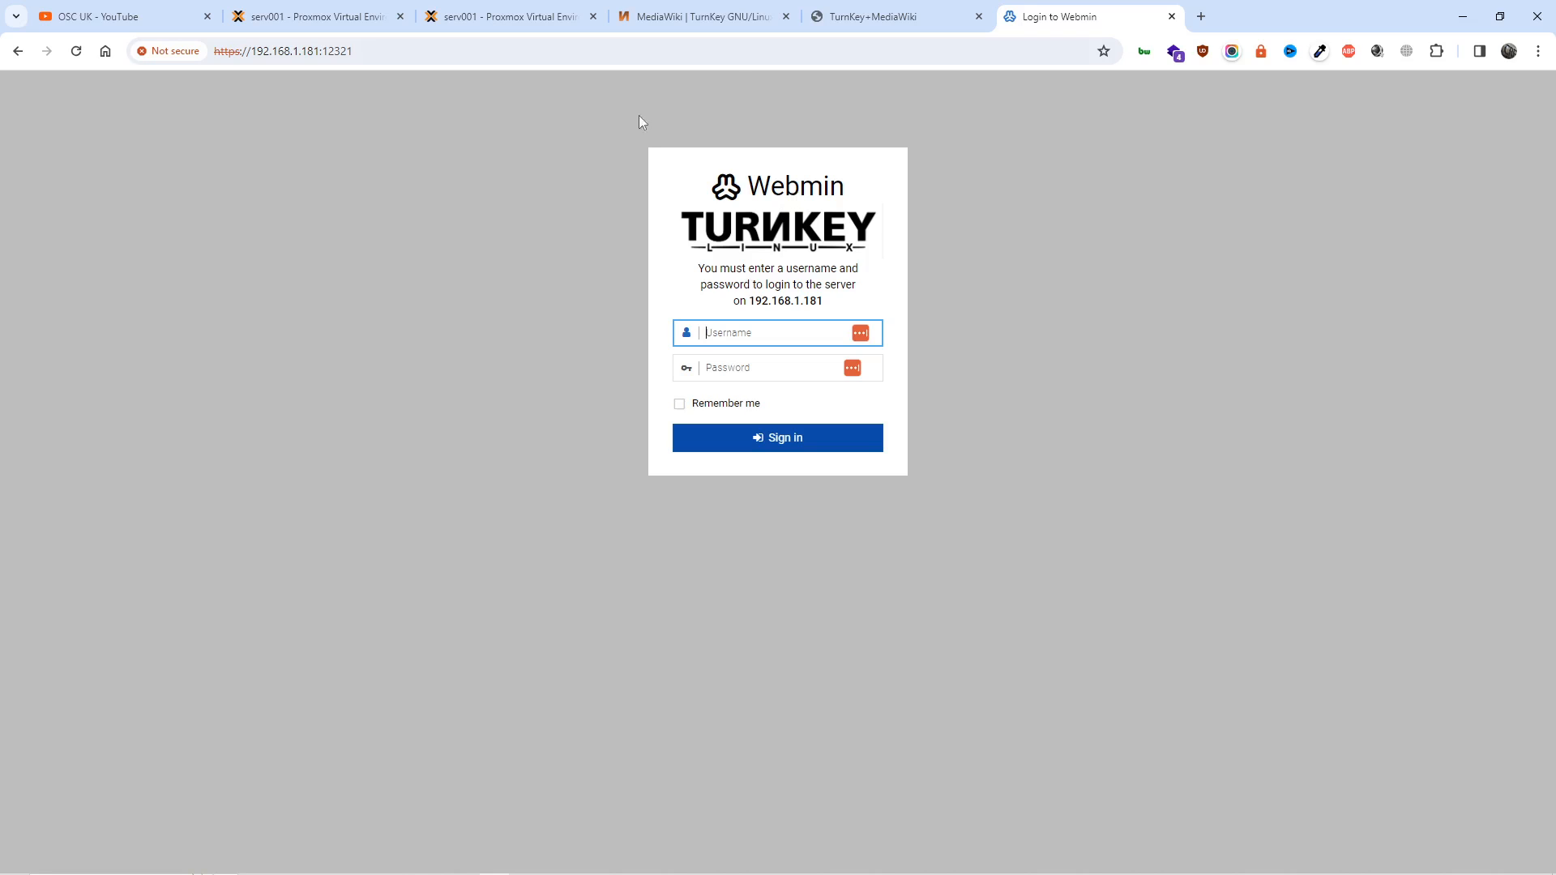
- Close the Webmin login tab and switch to the OSC UK YouTube channel tab
left_click(1171, 15)
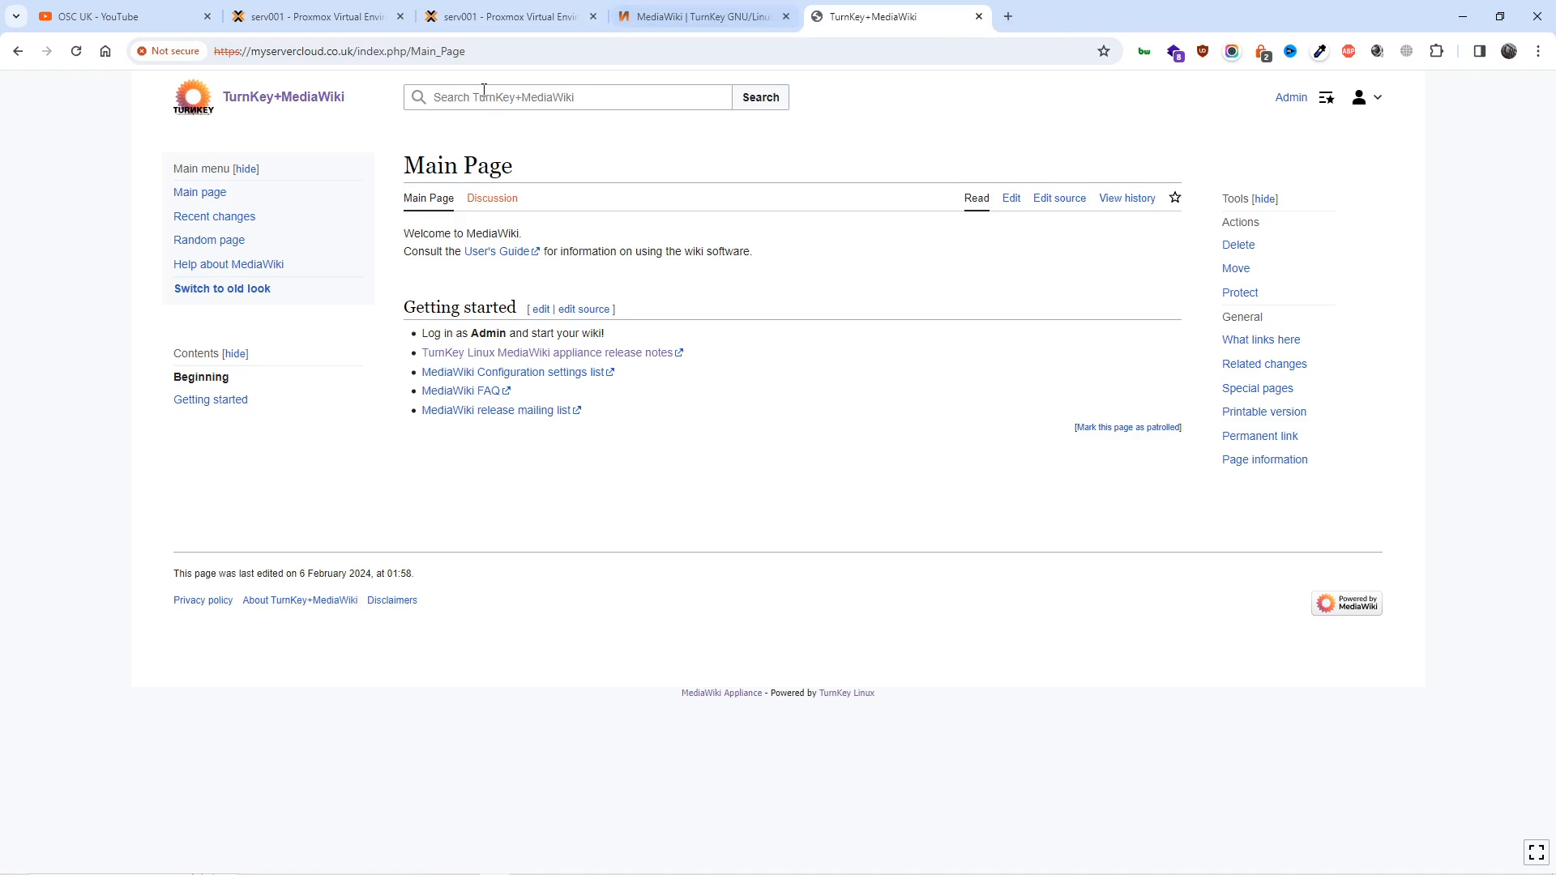
left_click(142, 13)
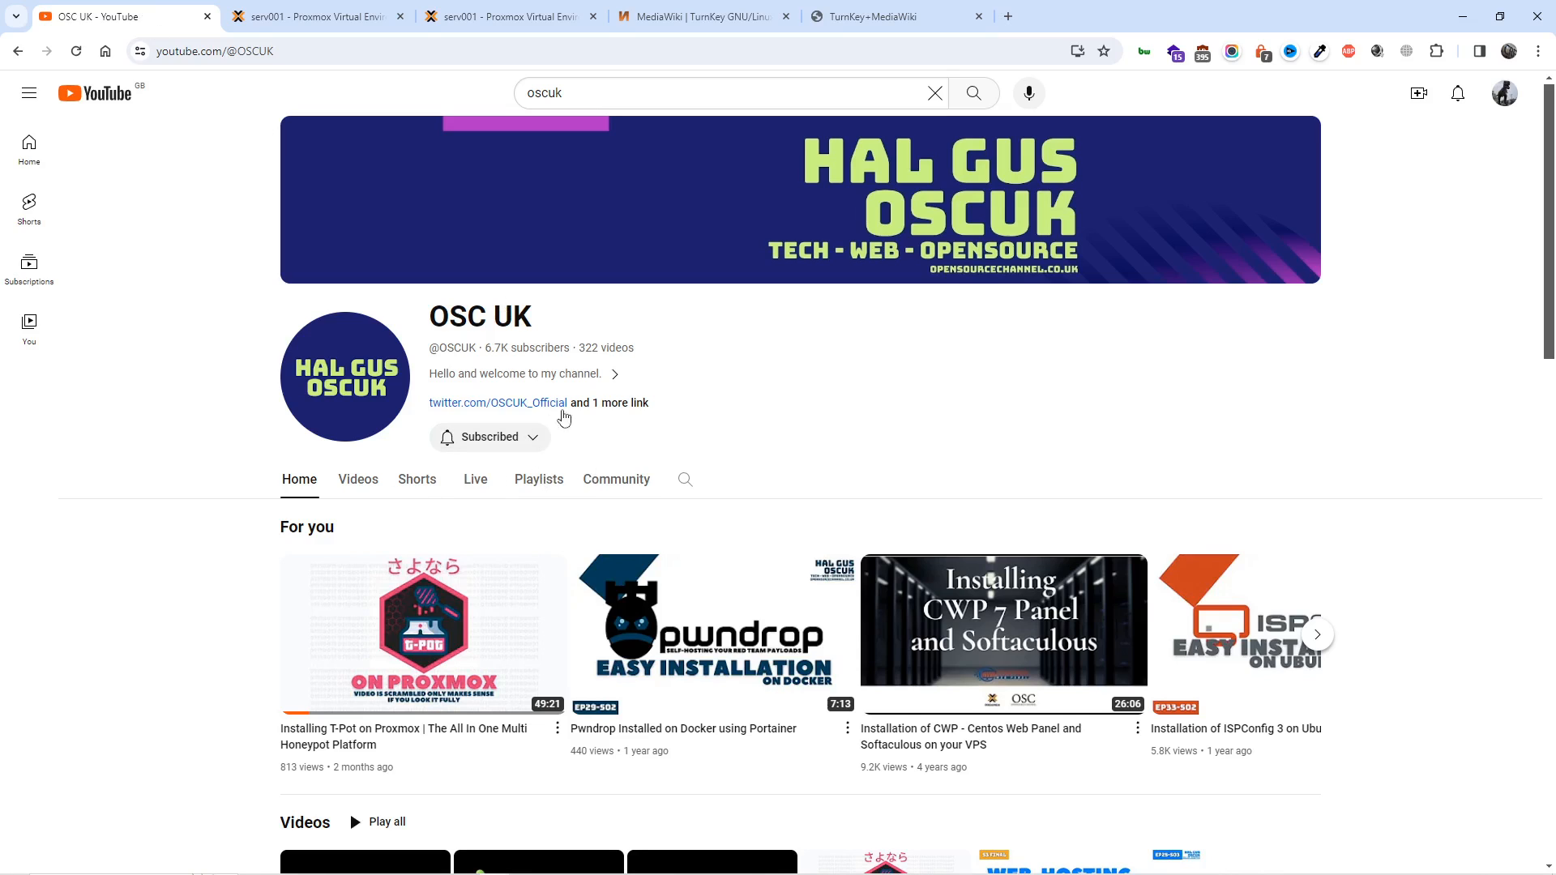
left_click(573, 380)
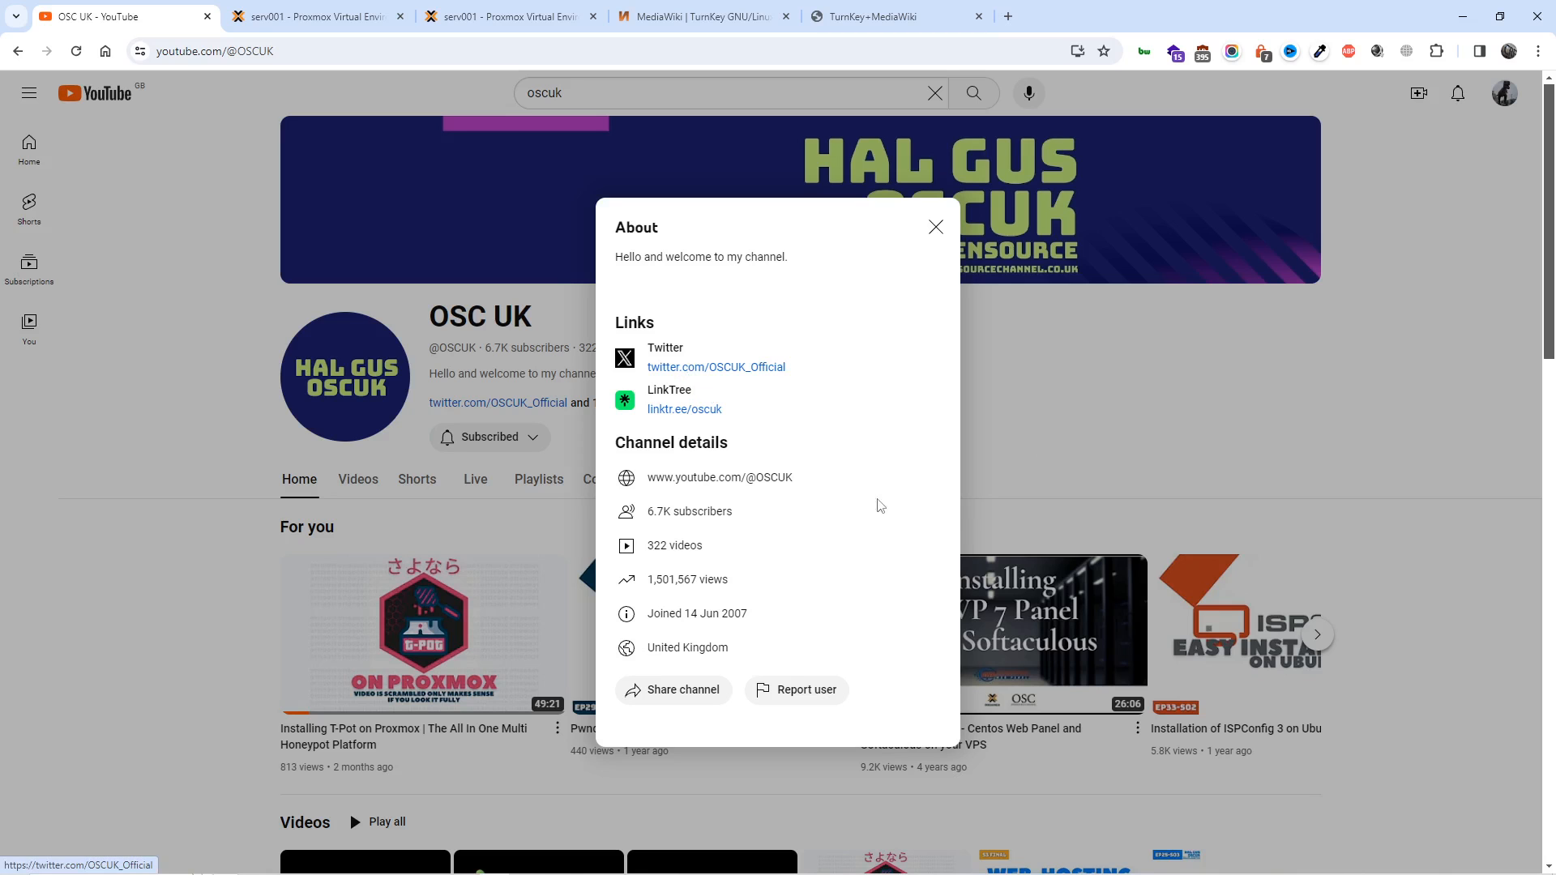
left_click(1063, 428)
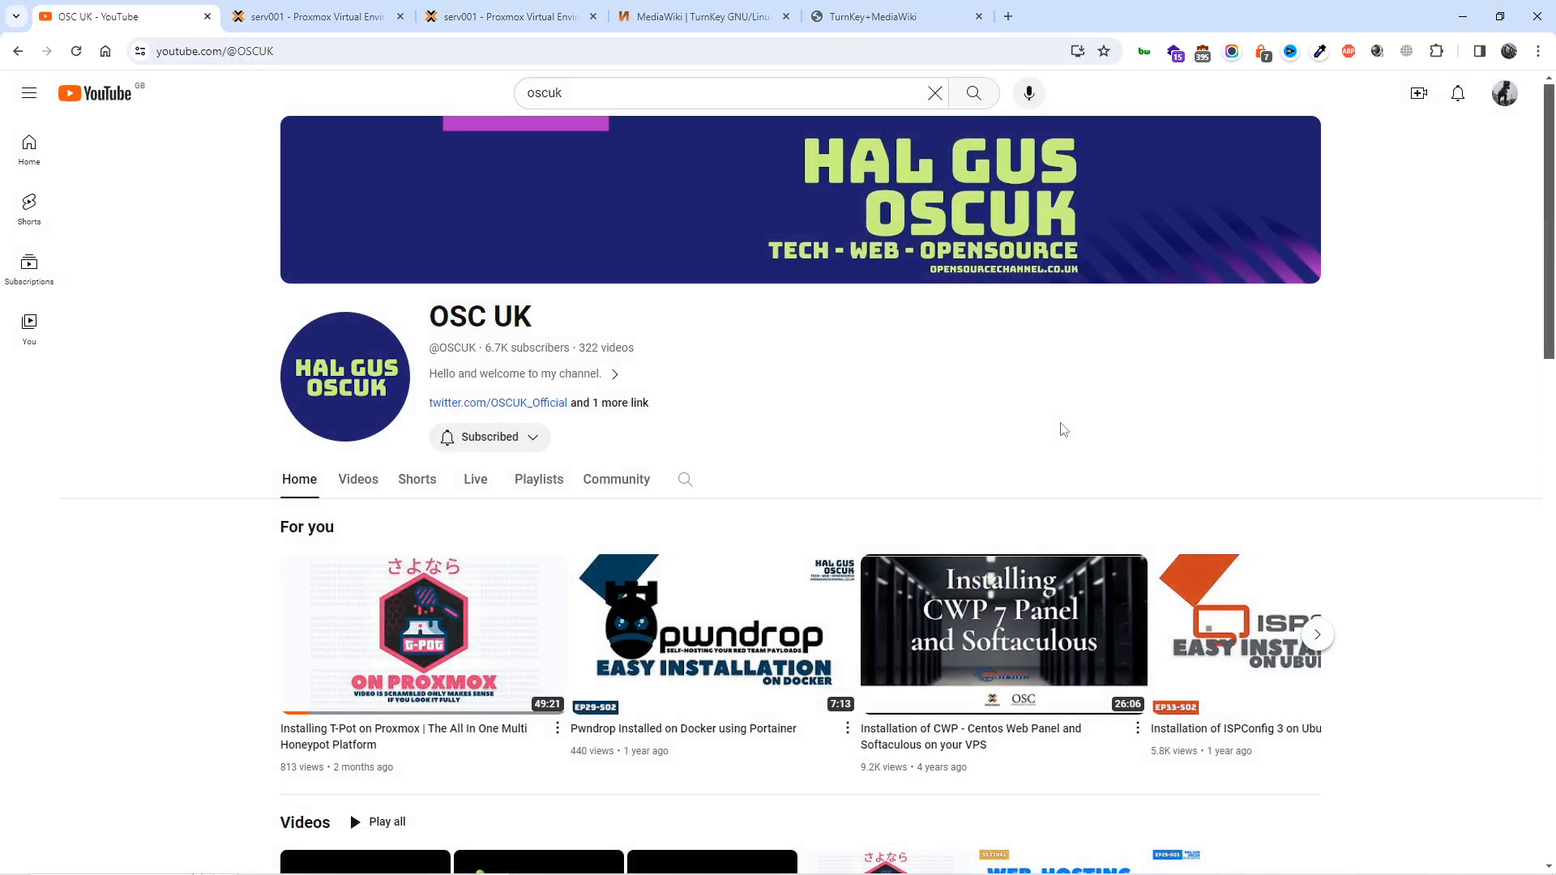